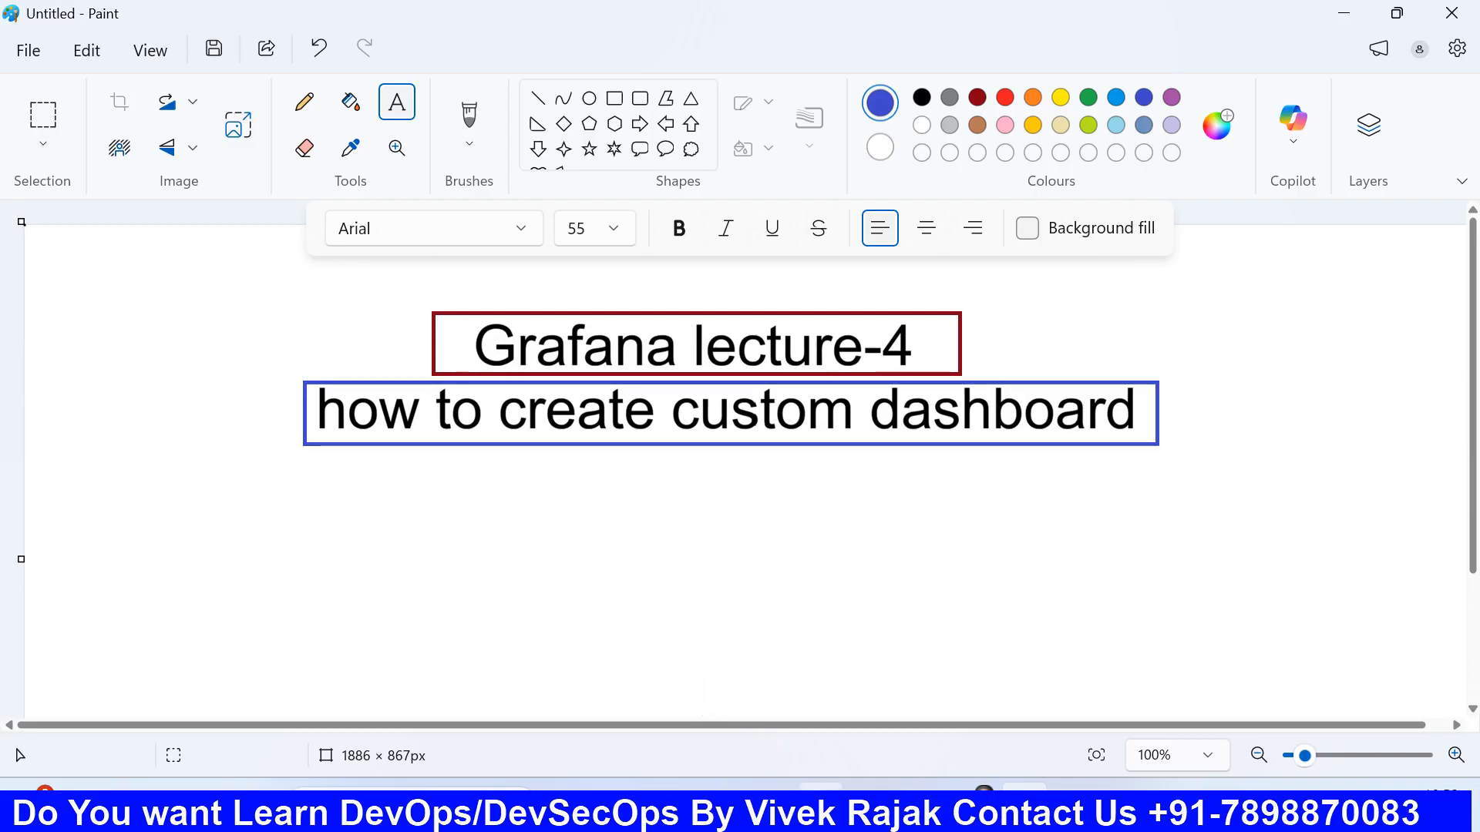
- Switch to Firefox and open the Monitoring Server's Grafana page at 52.91.166.193:3000 in a new tab
click(821, 806)
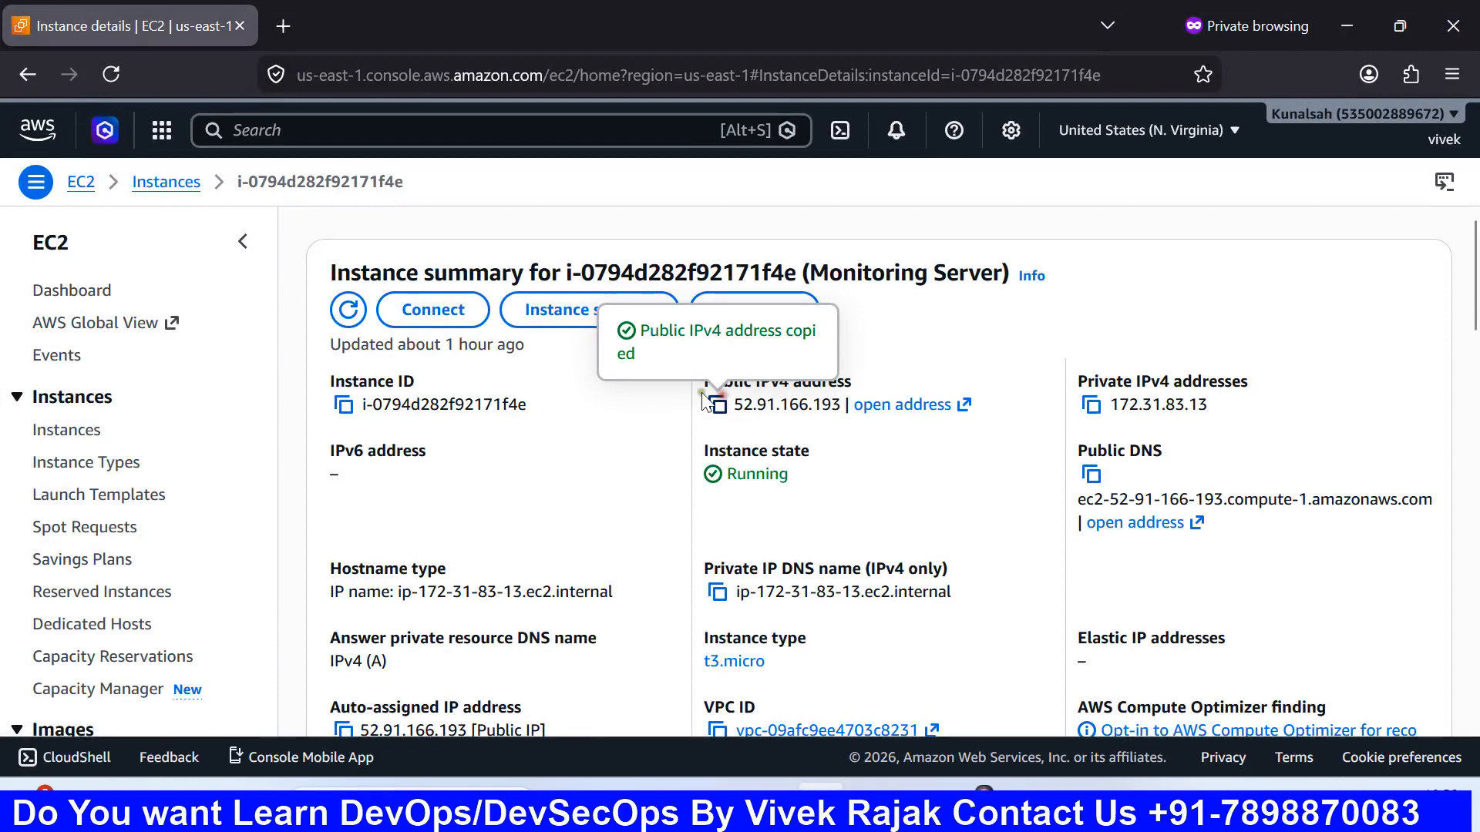
click(281, 17)
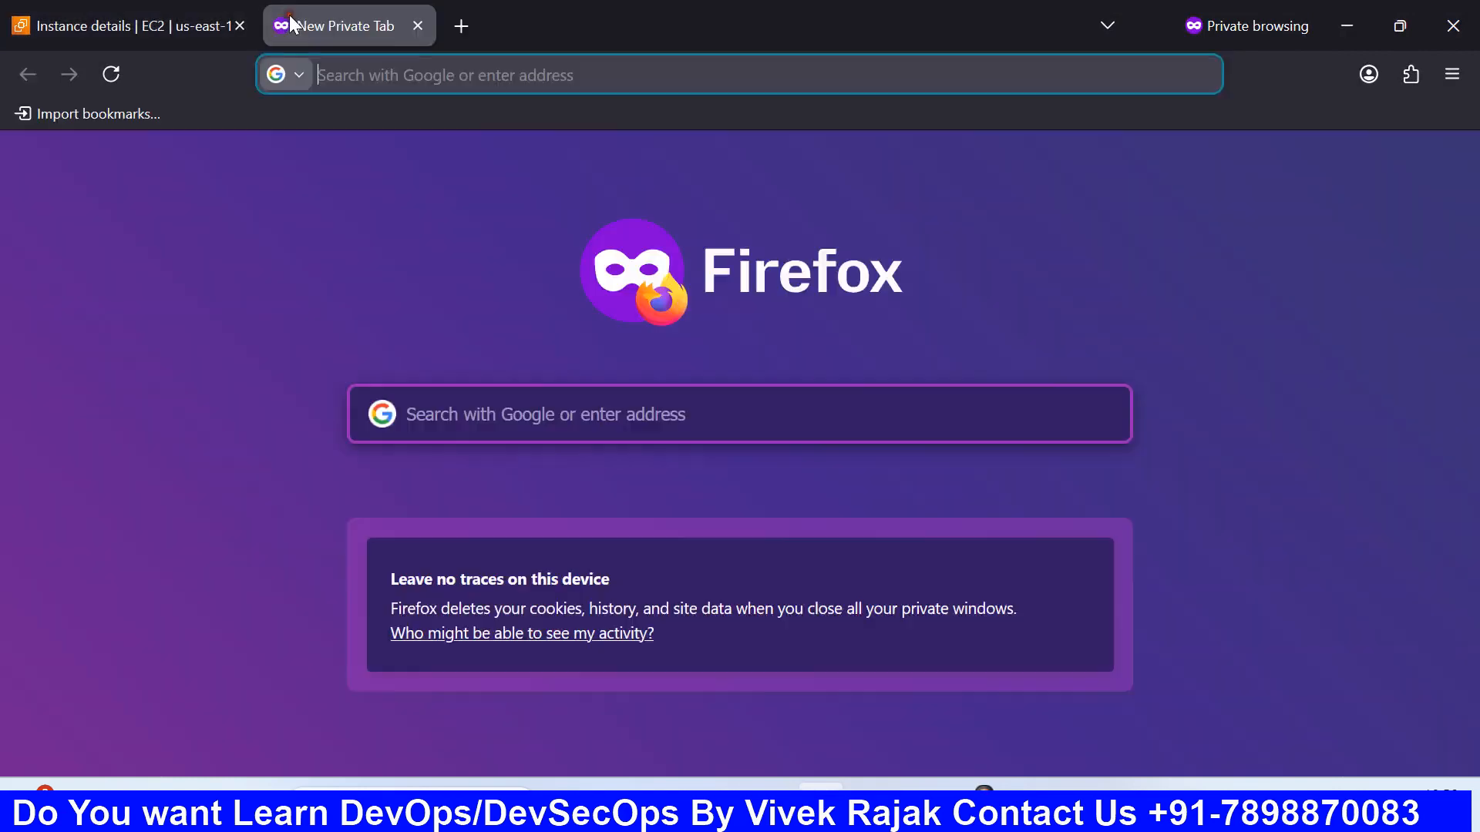
text(52.91.166.193)
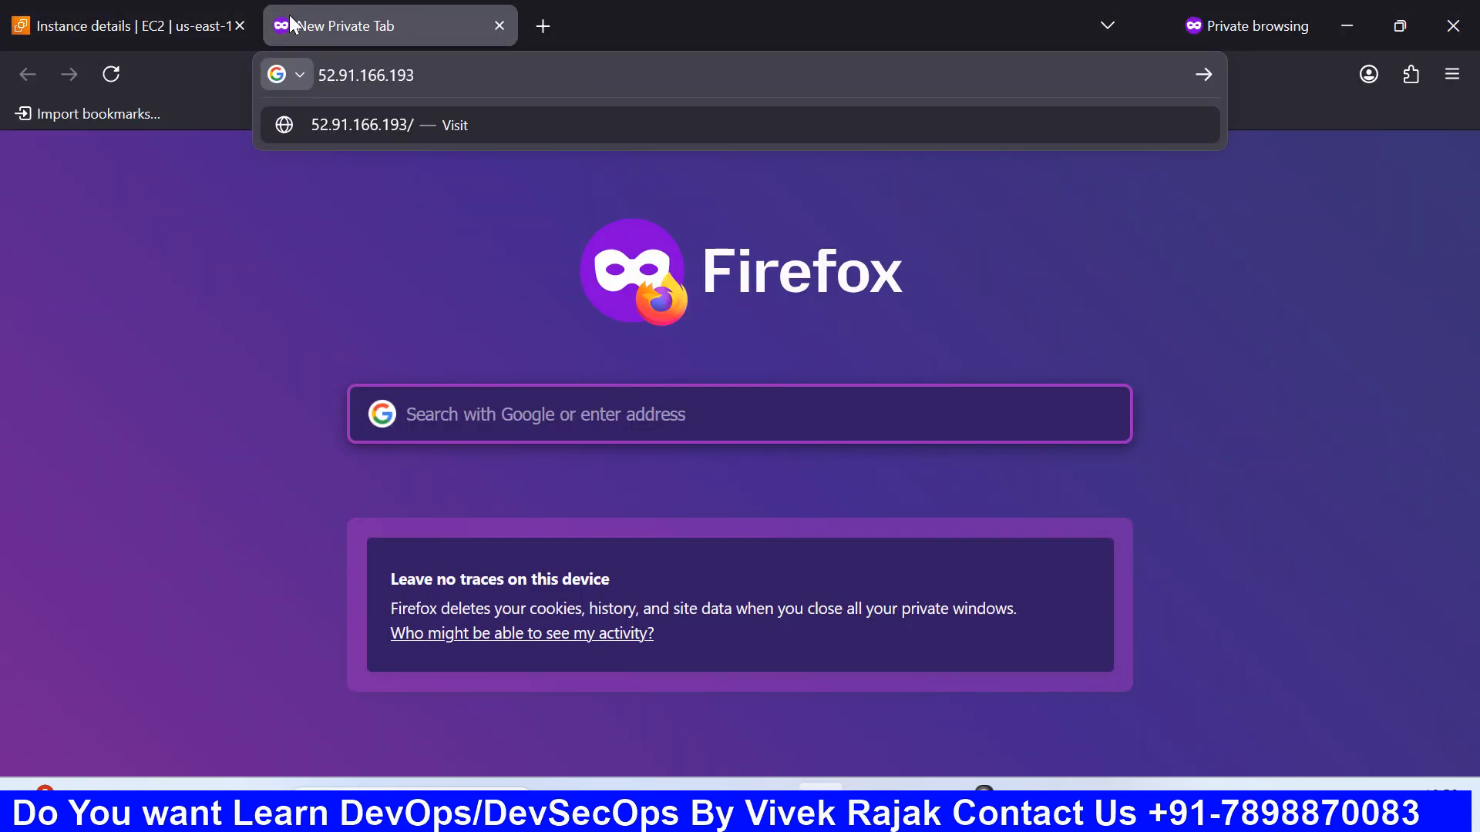
text(:3000)
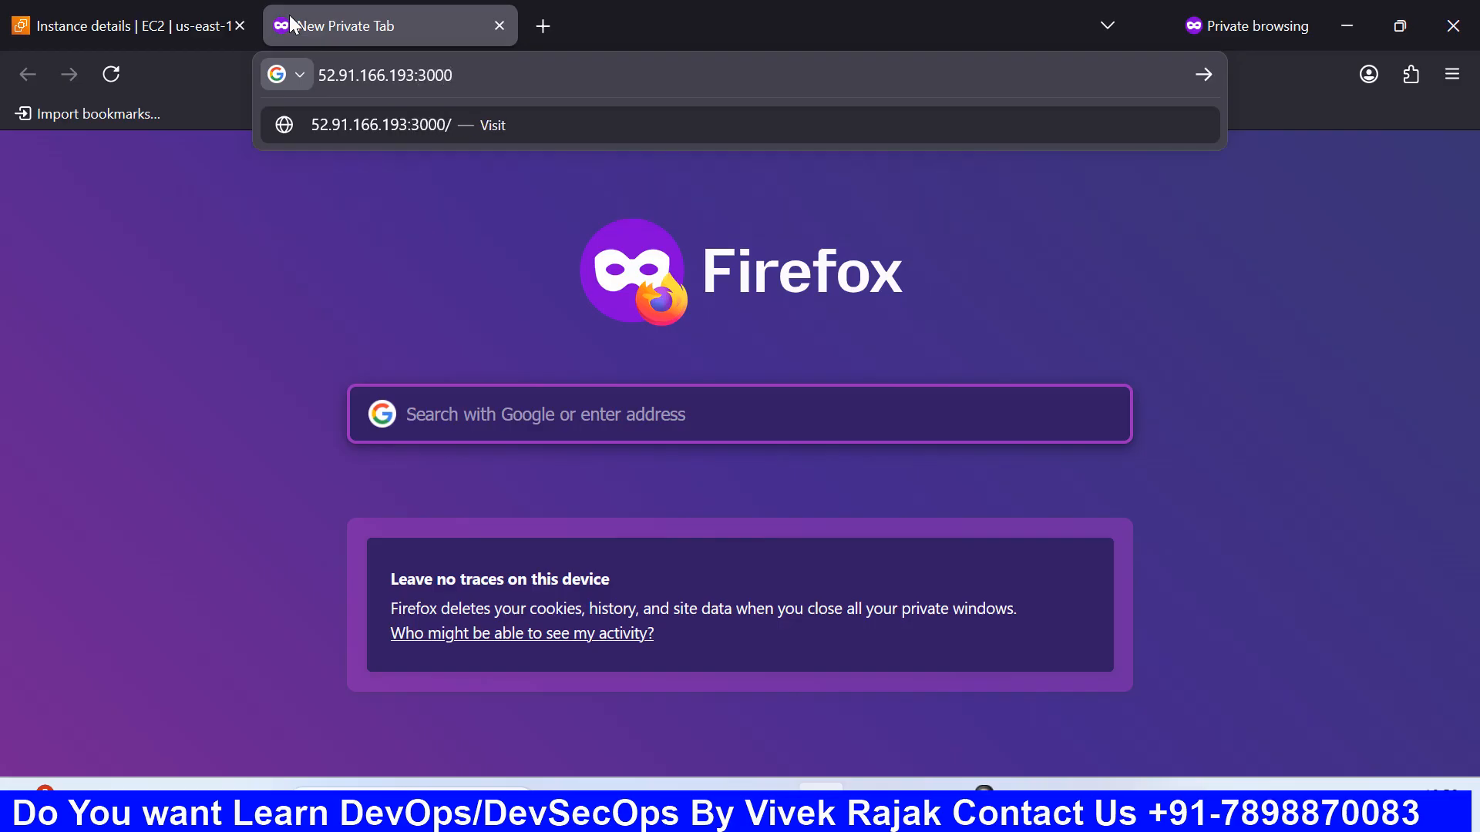
key(Return)
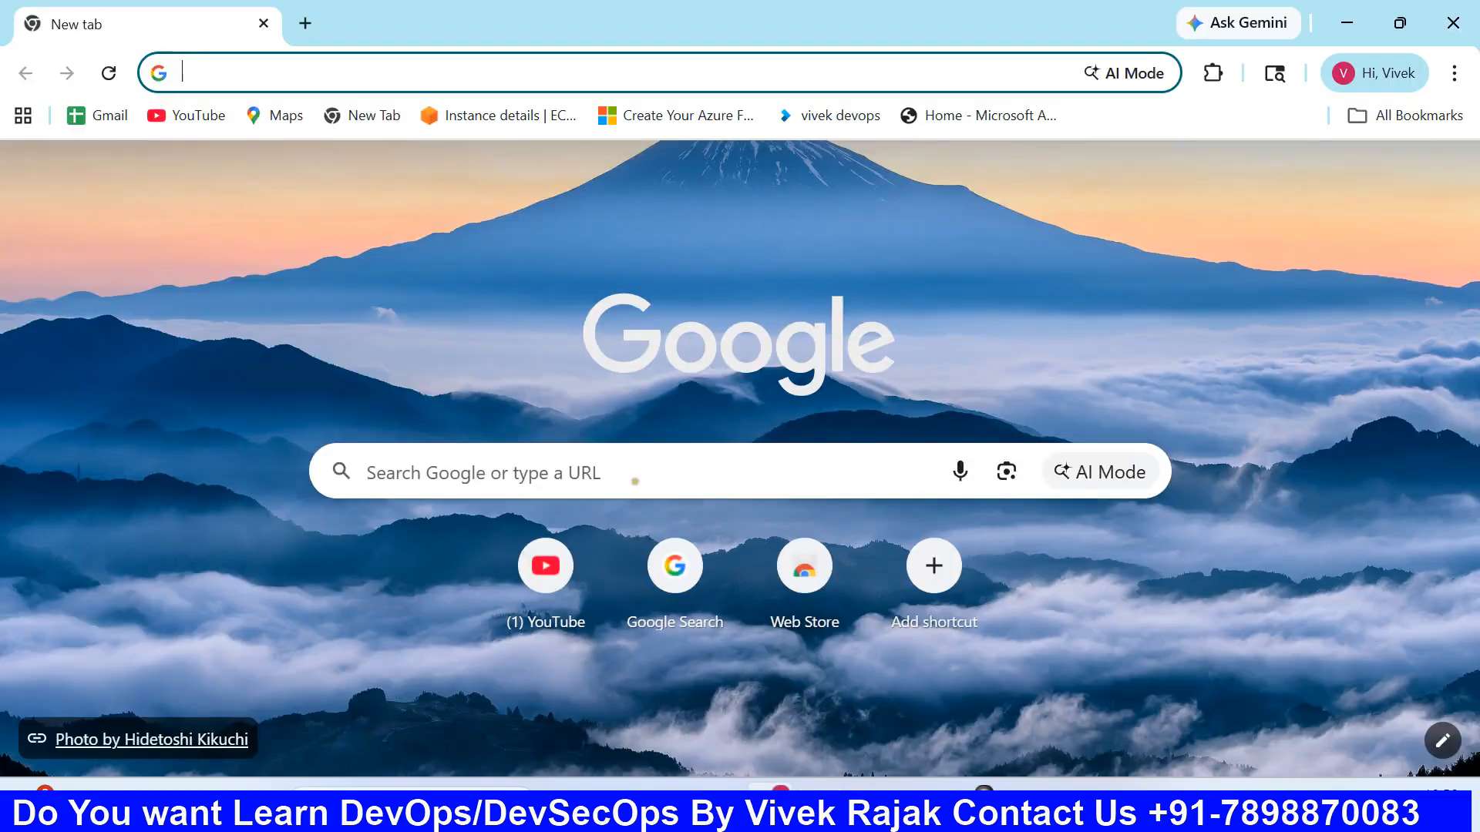
- Open the Grafana login page at 52.91.166.193:3000 in Chrome
text(52.91.166.193)
text(:3000)
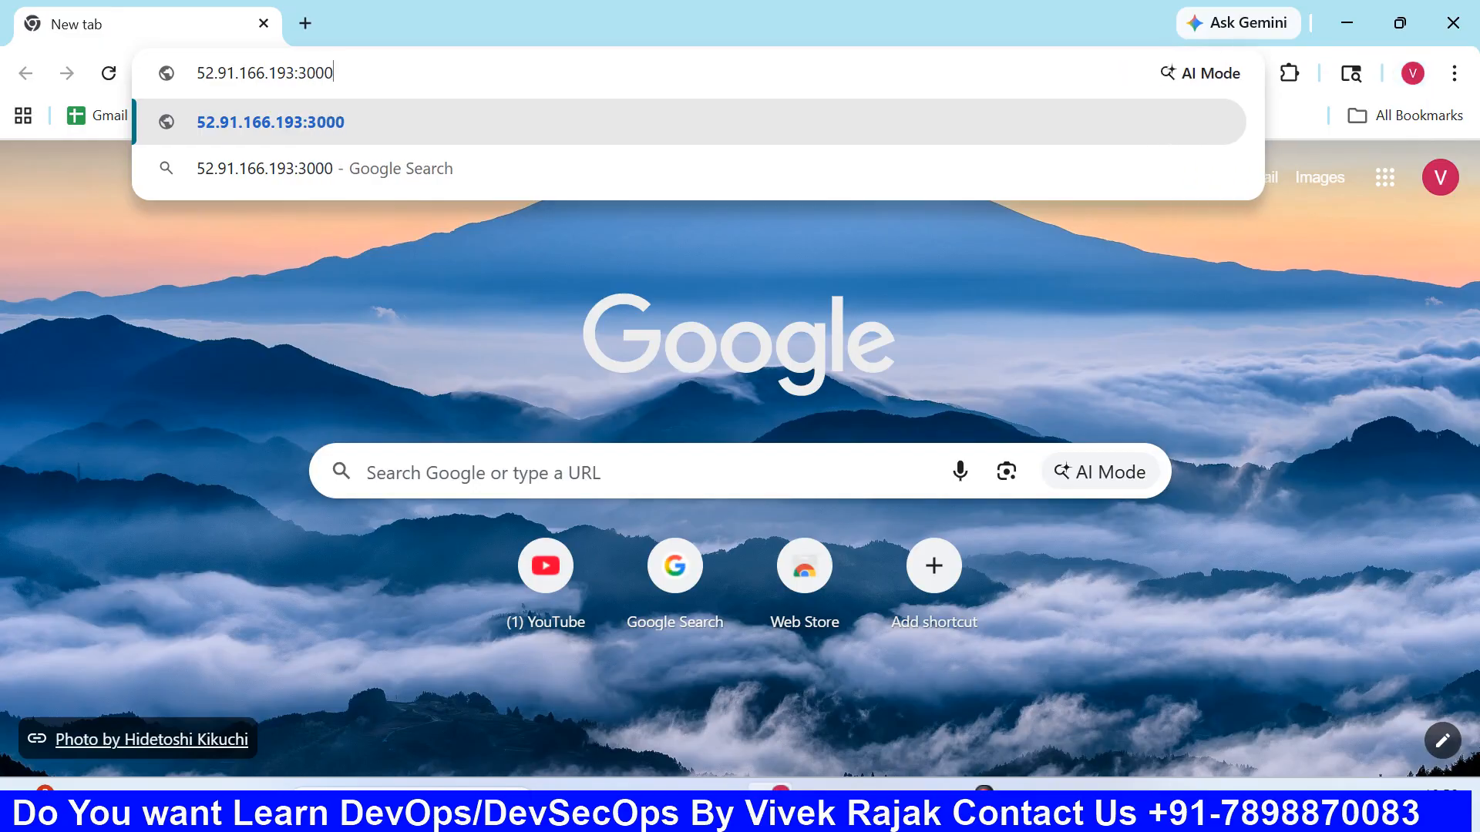
key(Return)
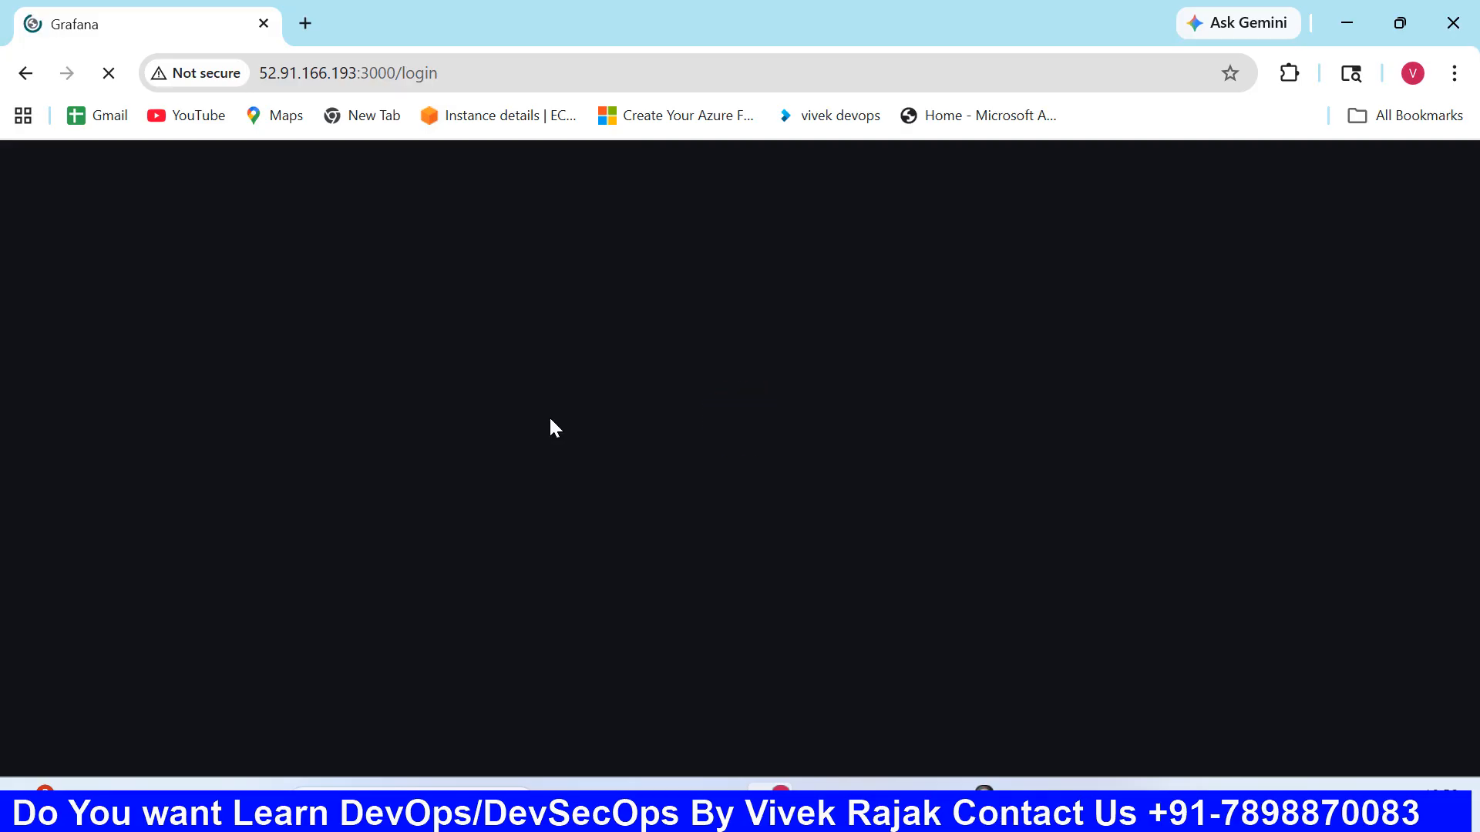
- Log in to Grafana with username admin and the account password, declining to save the password in the browser
text(admin)
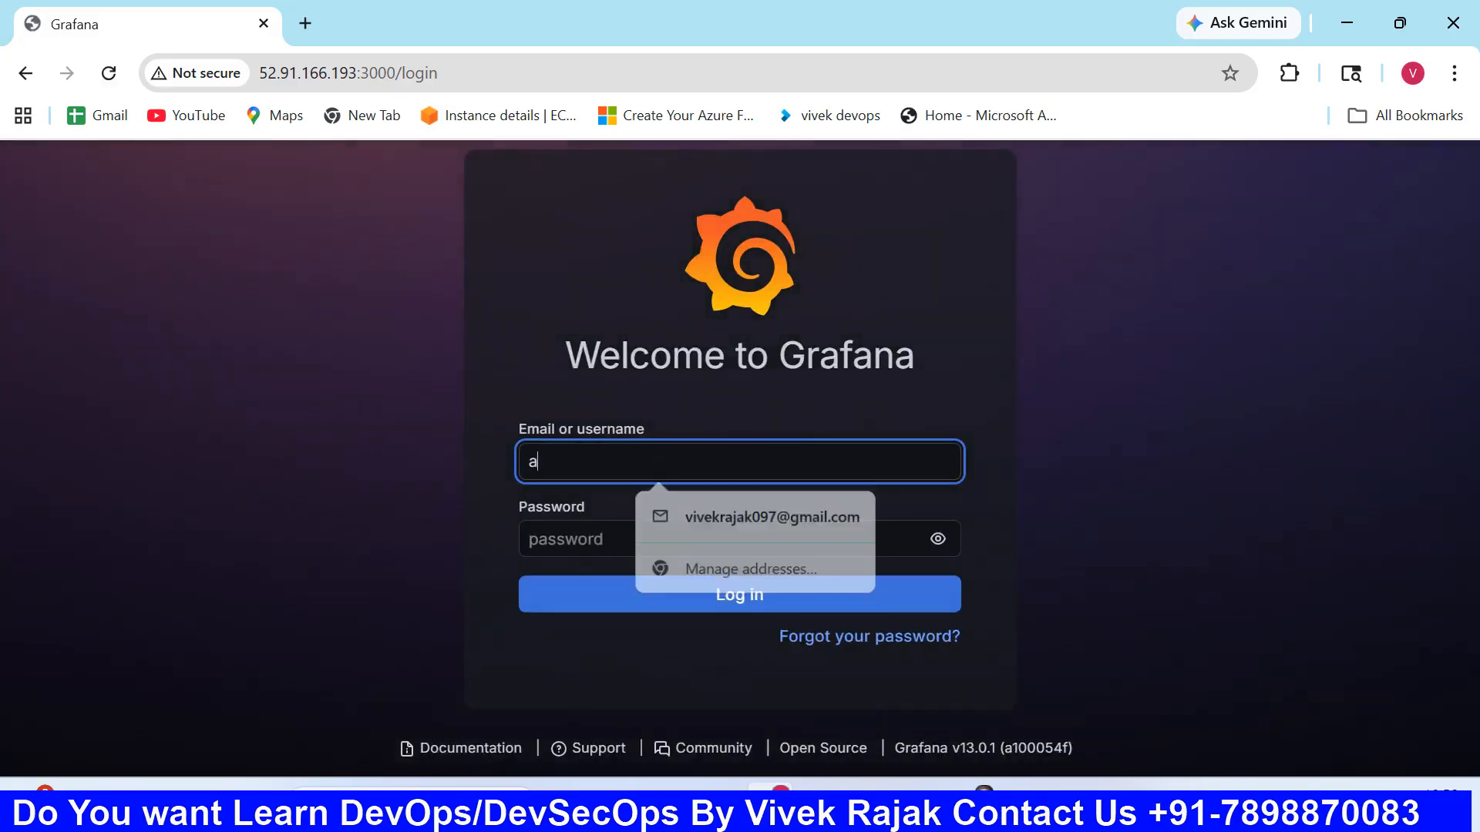
key(Tab)
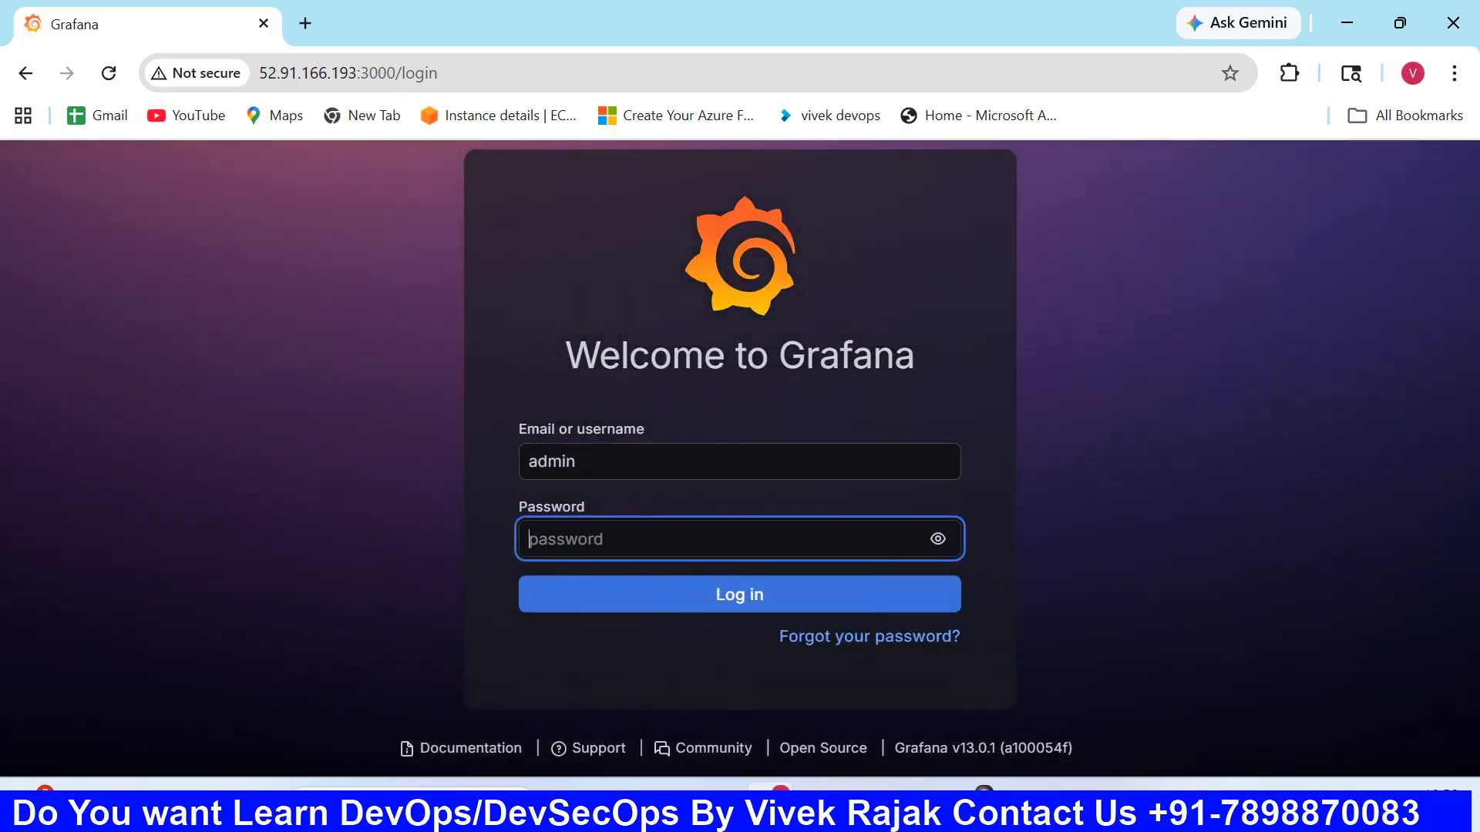
text(•dmin)
key(Return)
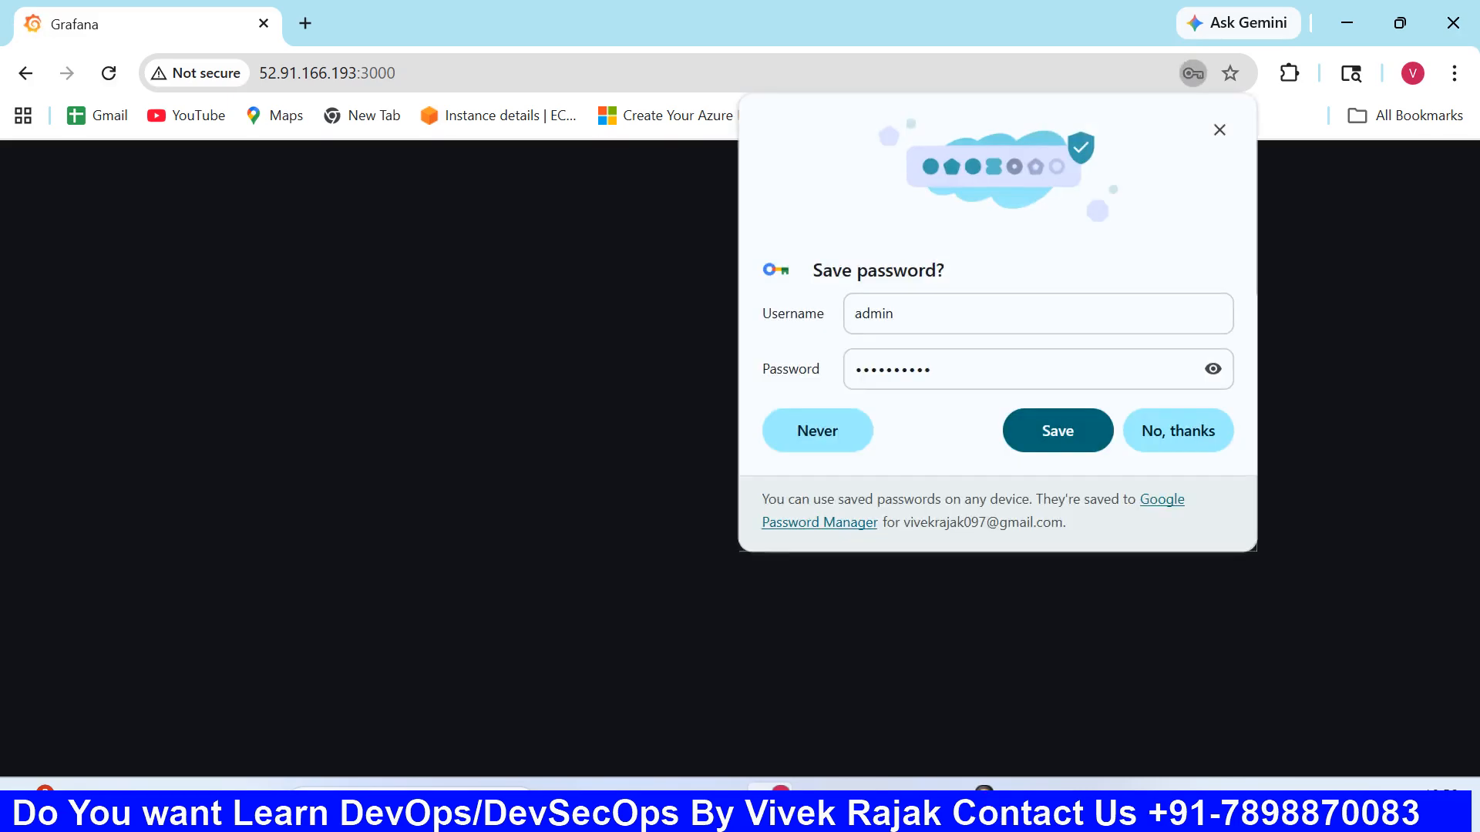
click(1177, 438)
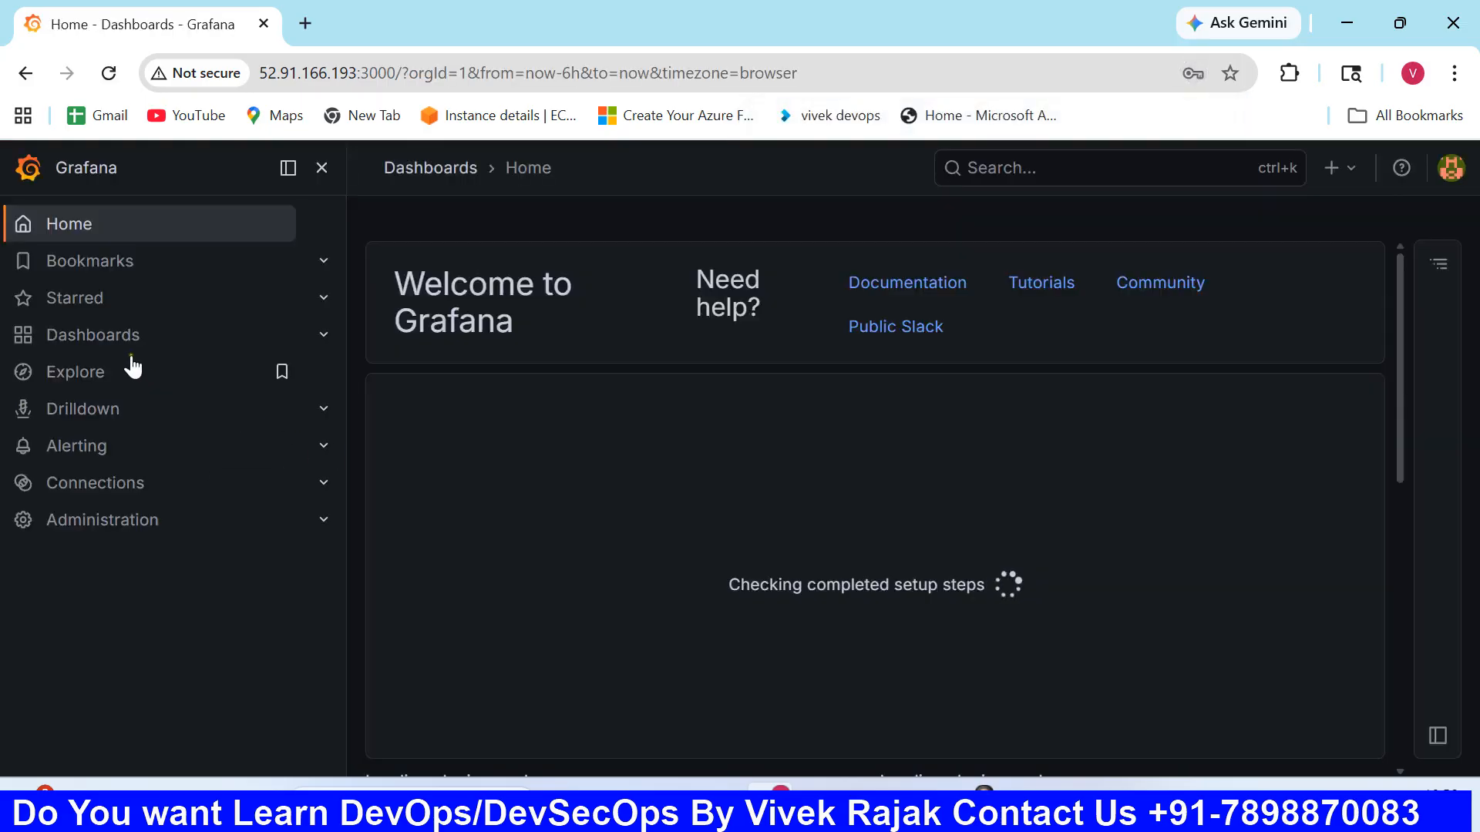
- Create a new dashboard and add a panel to it, opening the panel for configuration
click(114, 337)
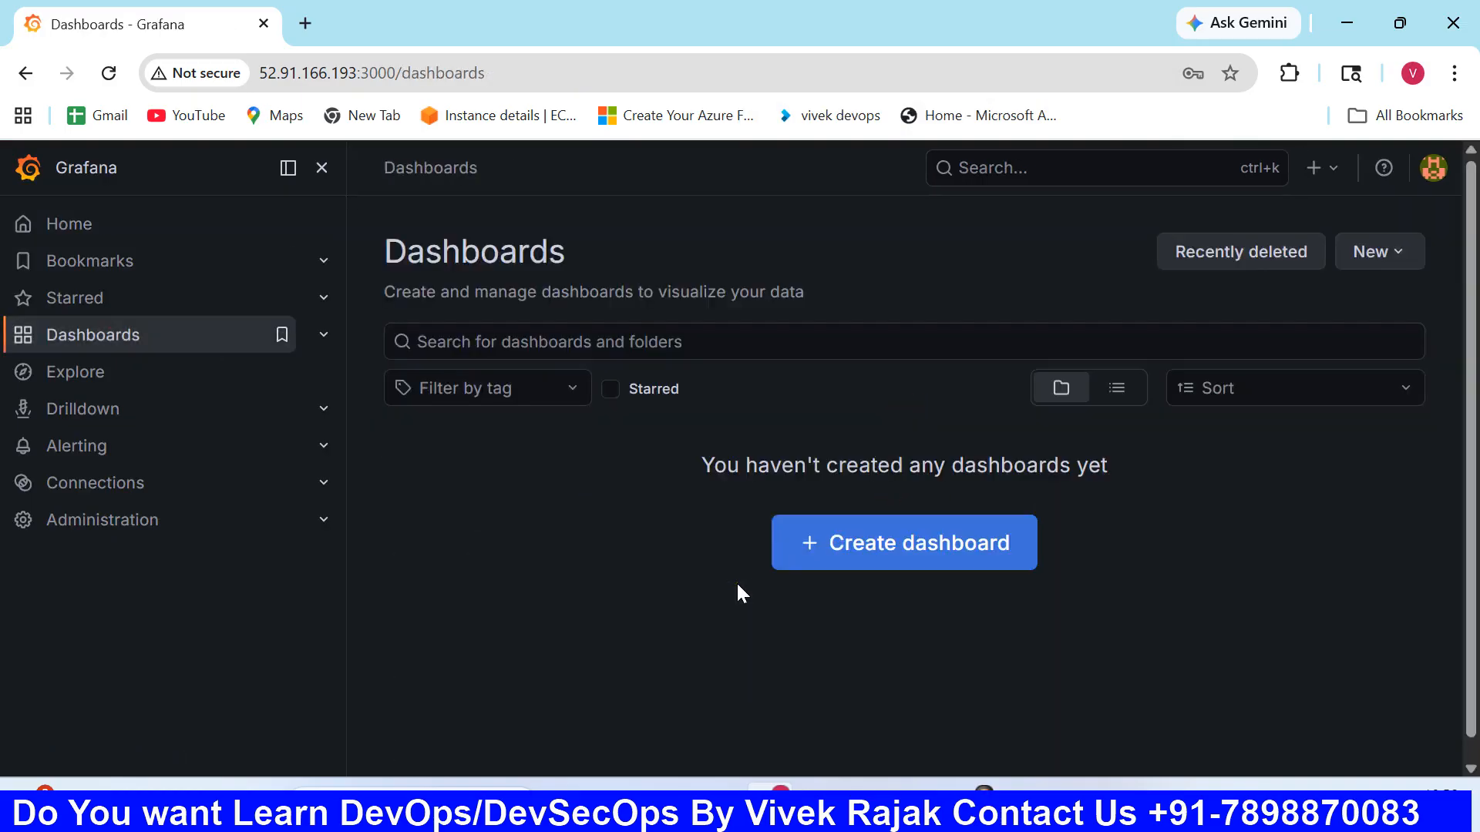
scroll(711, 513, down, 1)
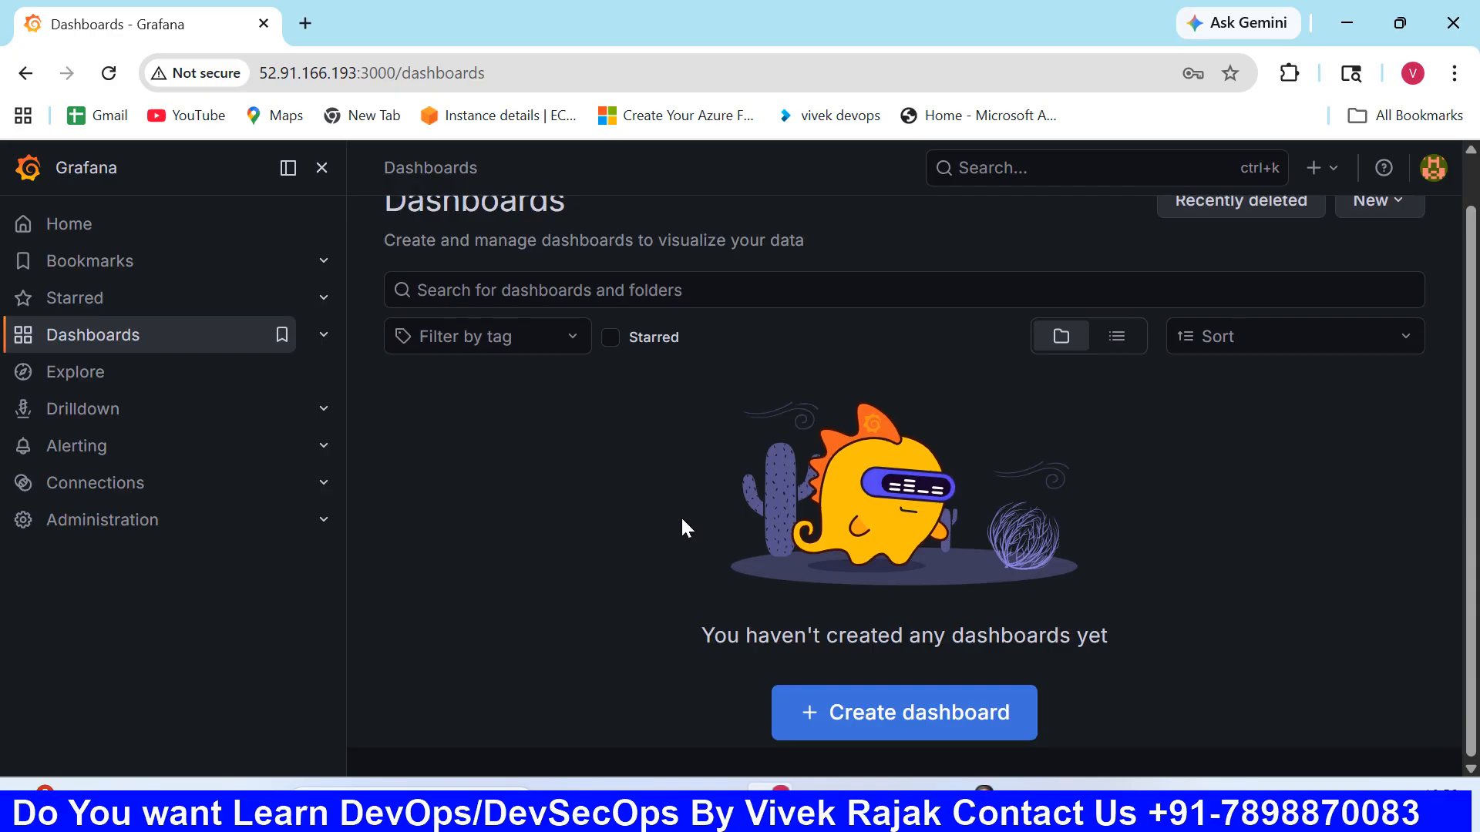
click(847, 725)
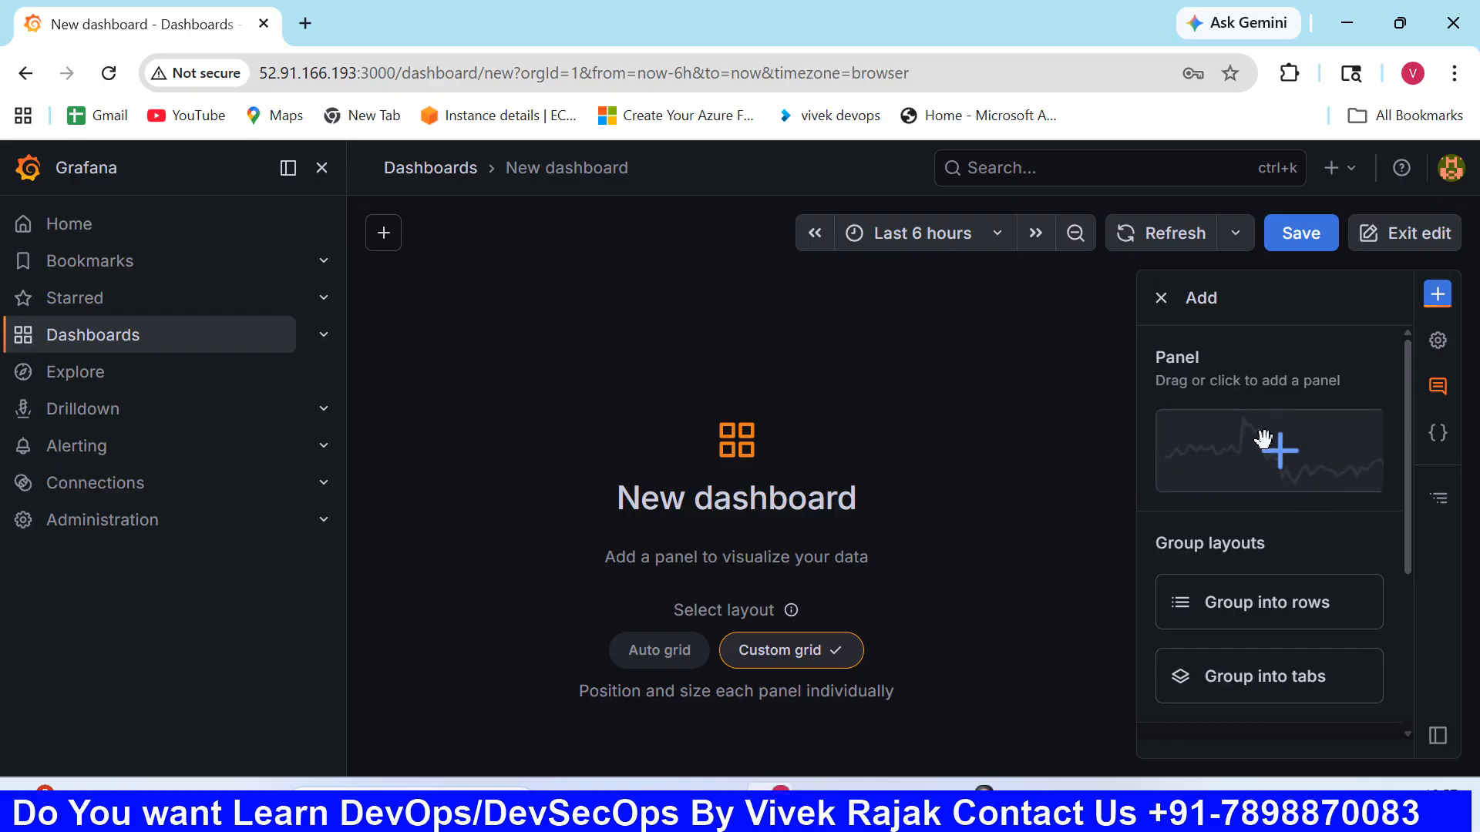
click(1264, 464)
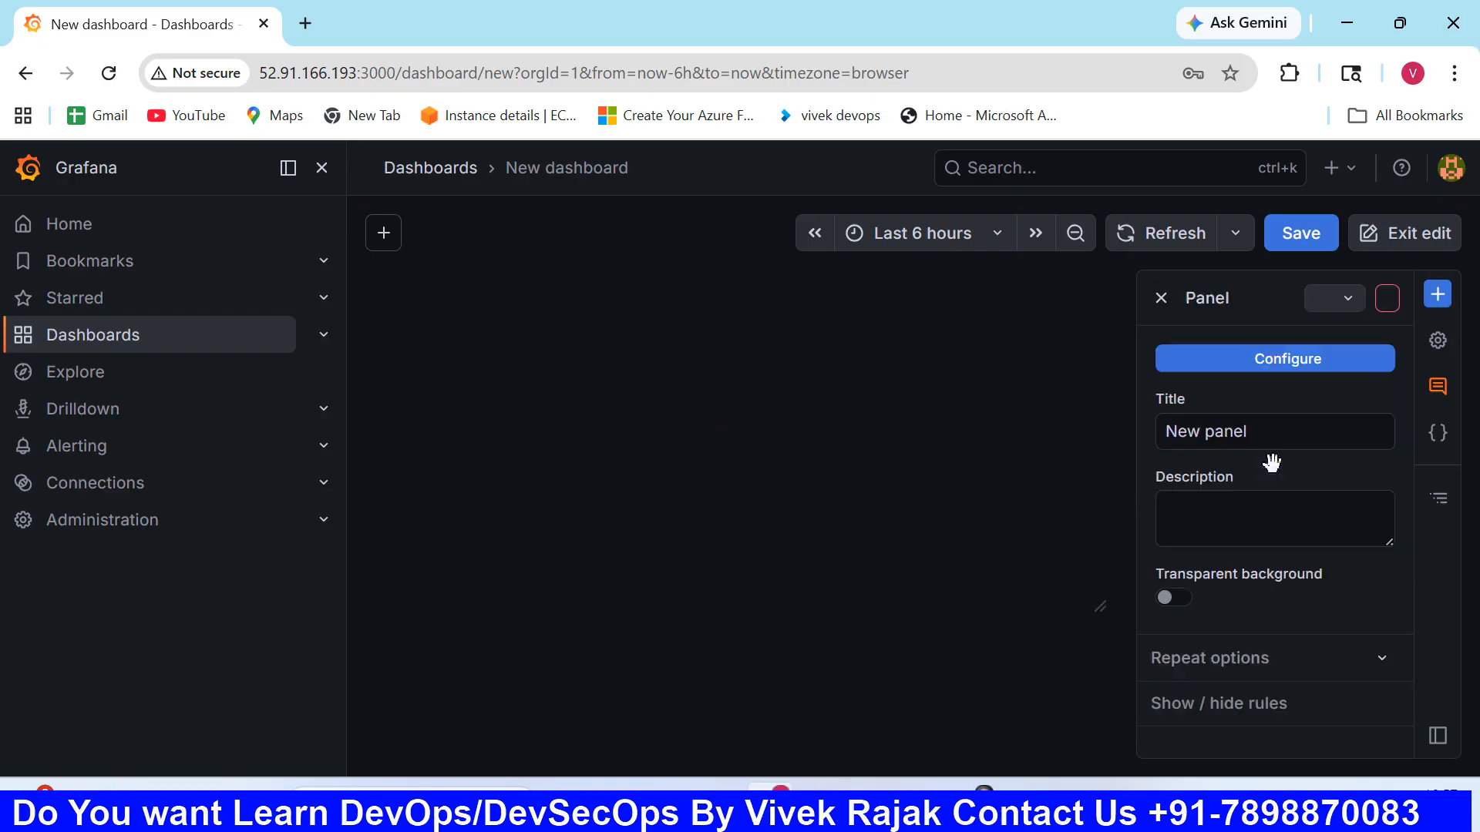
click(1229, 360)
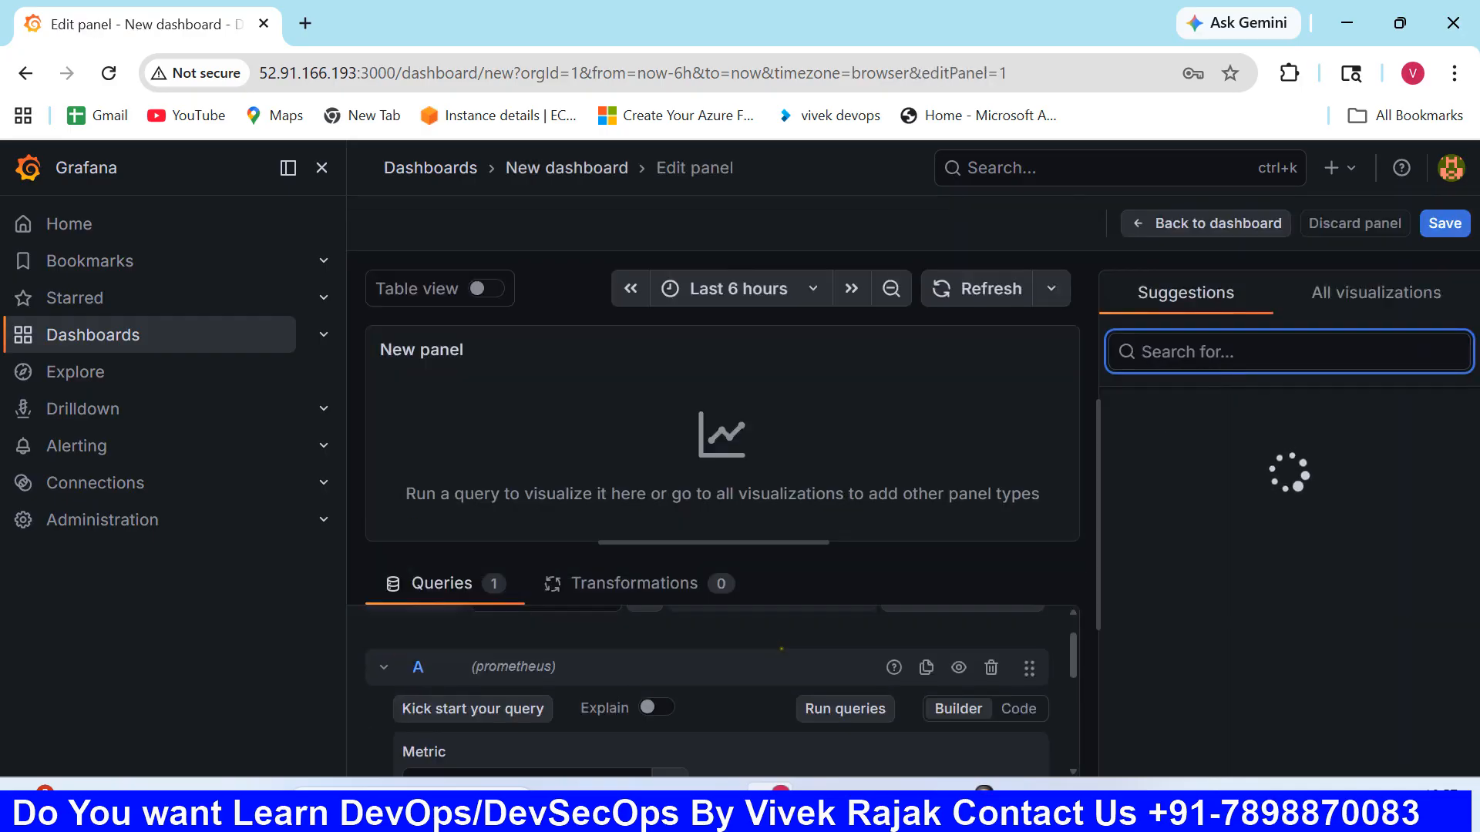
- Look through the query builder settings of the new panel and the list of available Prometheus metrics
scroll(790, 646, down, 3)
scroll(791, 646, up, 5)
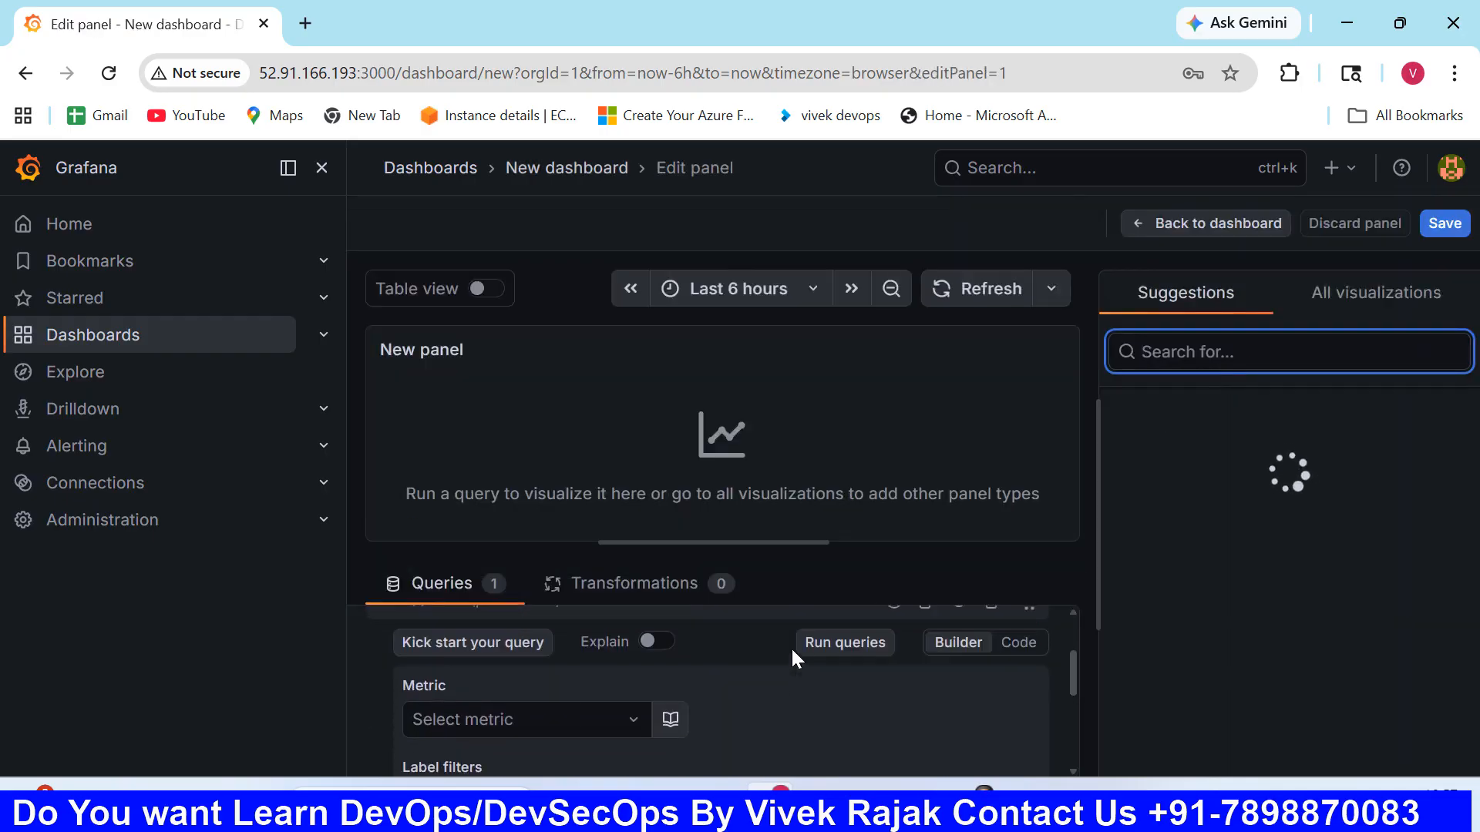
scroll(797, 669, down, 3)
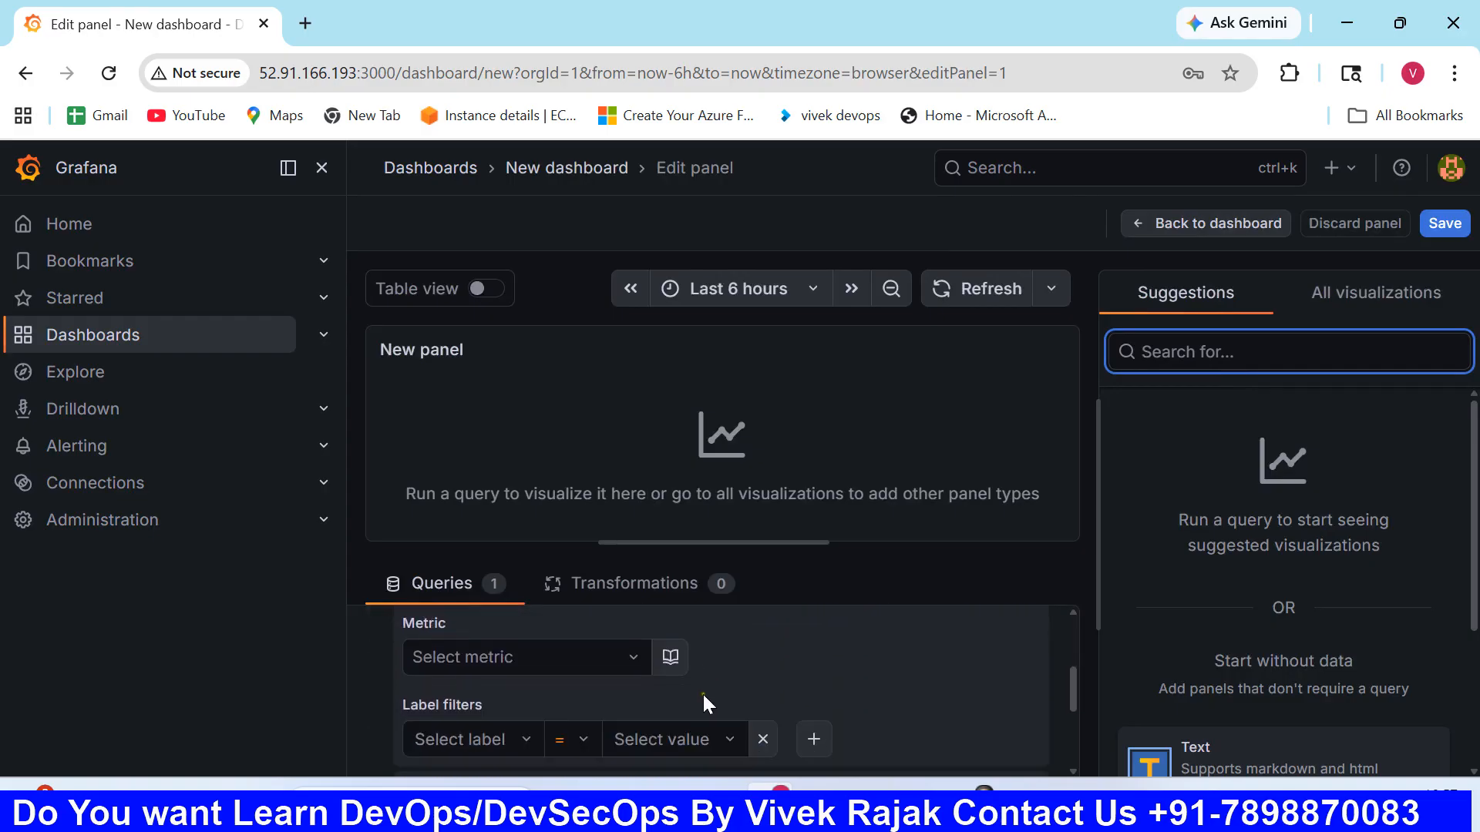
scroll(701, 692, up, 1)
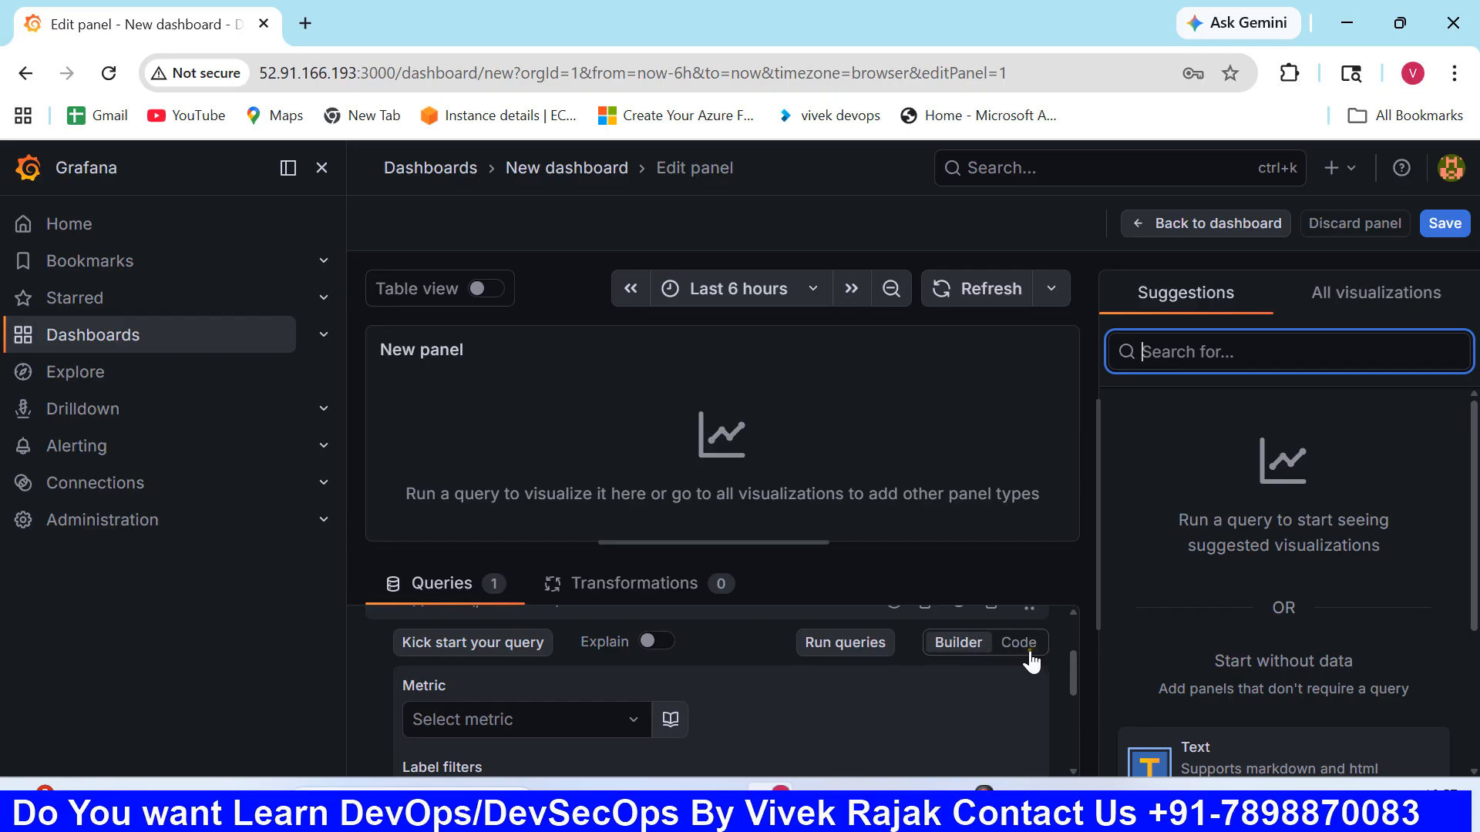
click(622, 720)
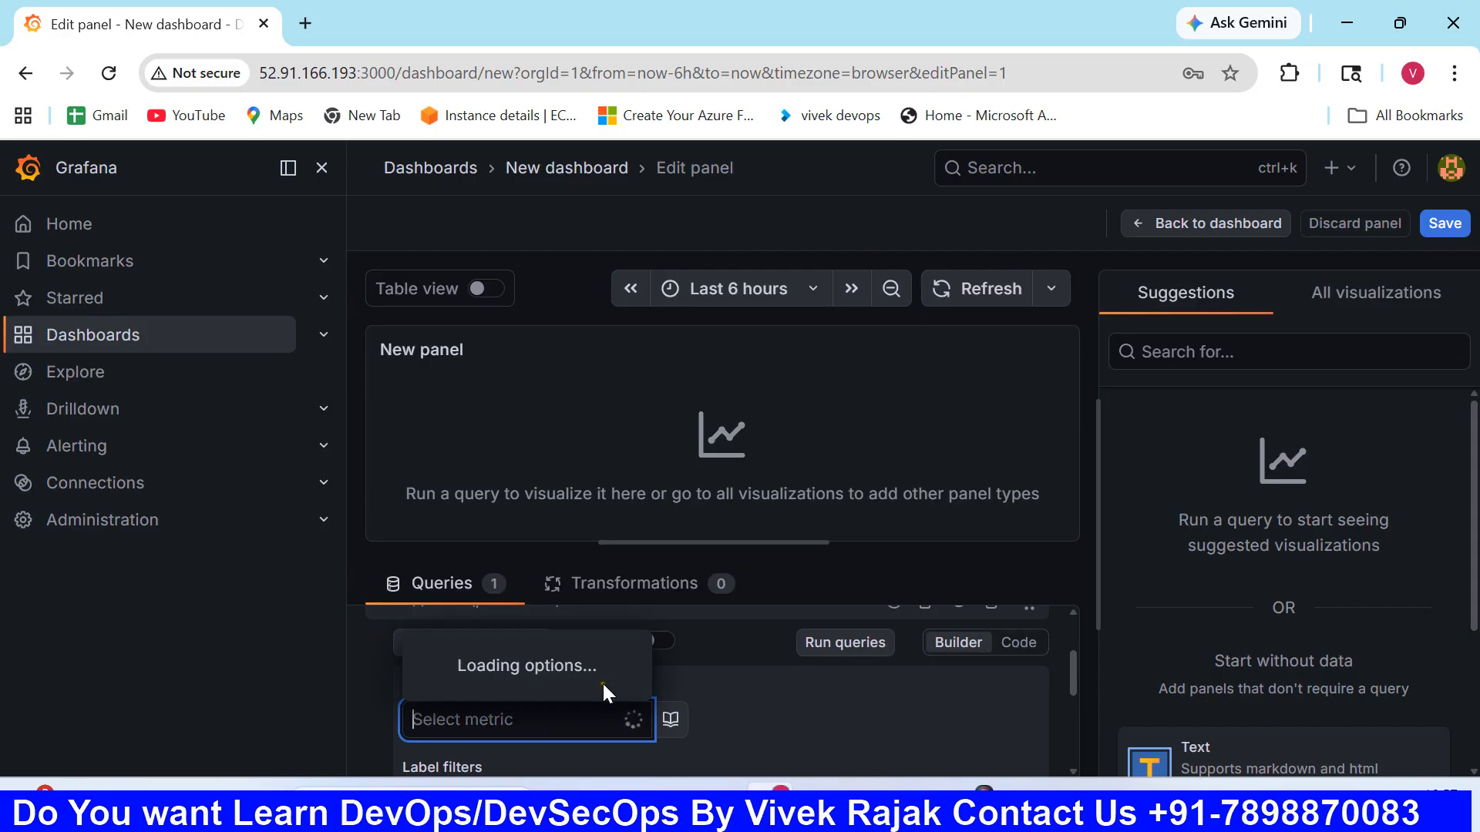
scroll(586, 540, down, 7)
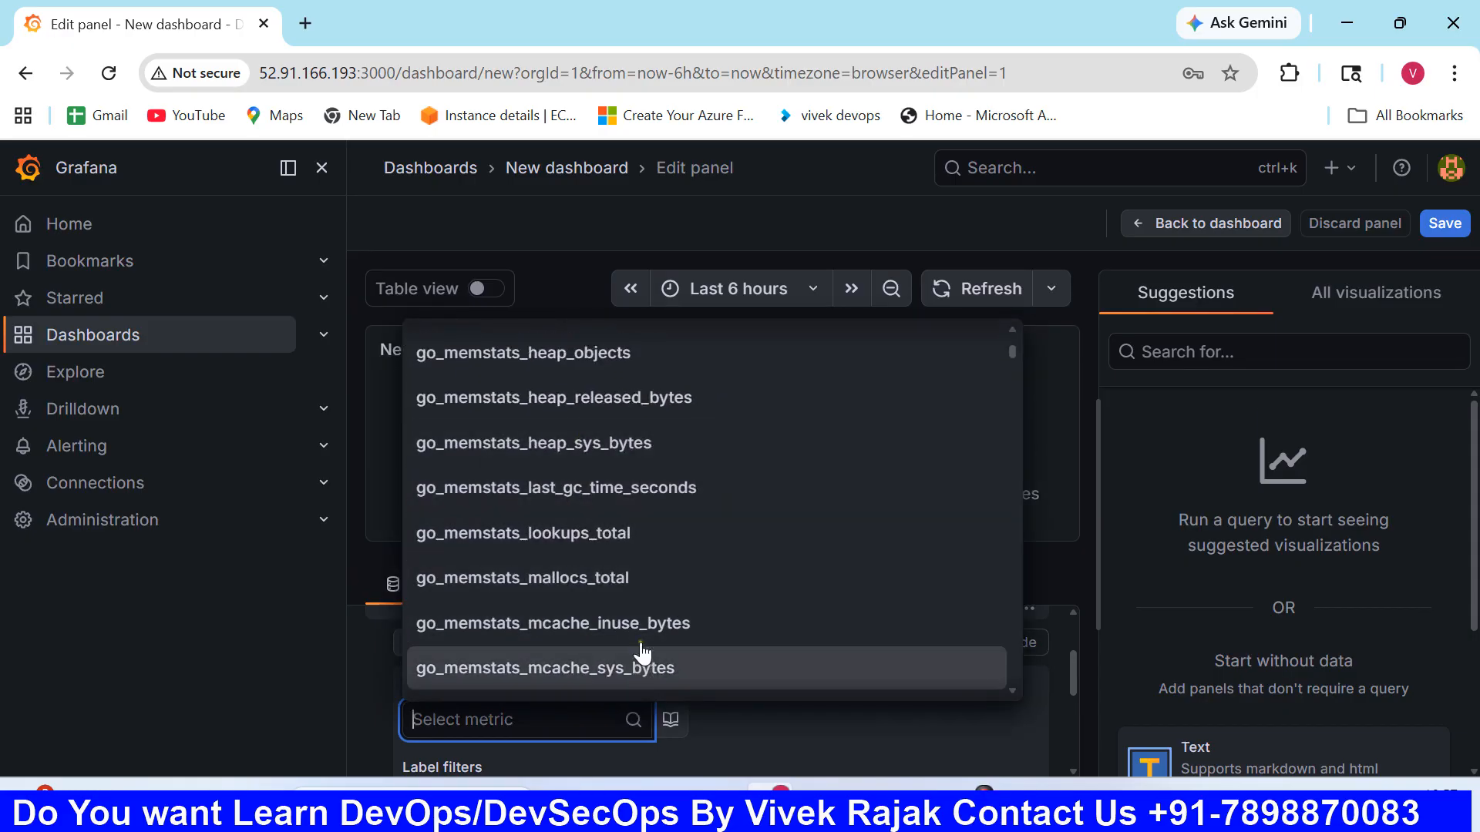
scroll(640, 616, down, 15)
scroll(679, 607, up, 3)
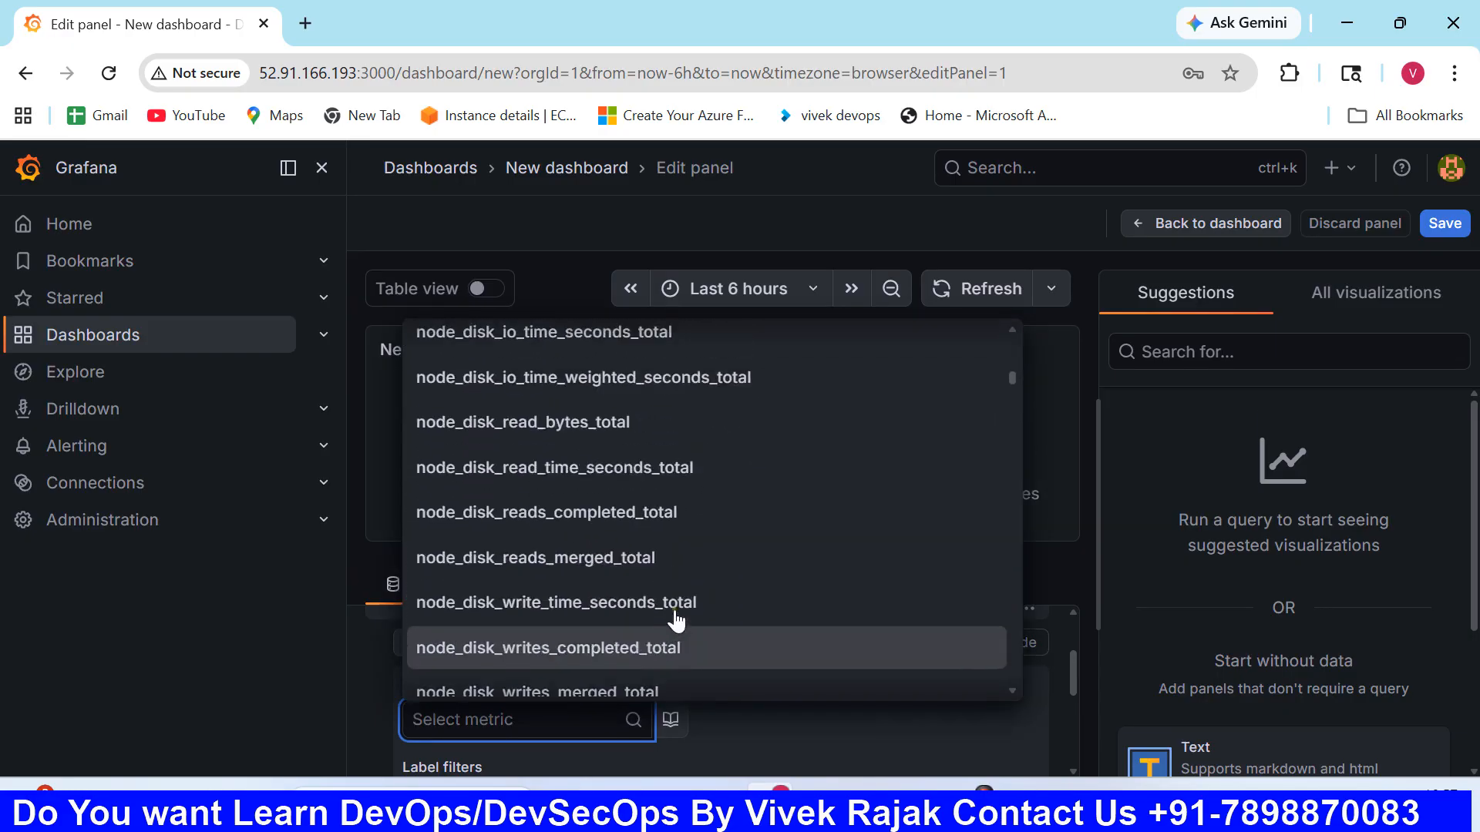
scroll(725, 675, down, 1)
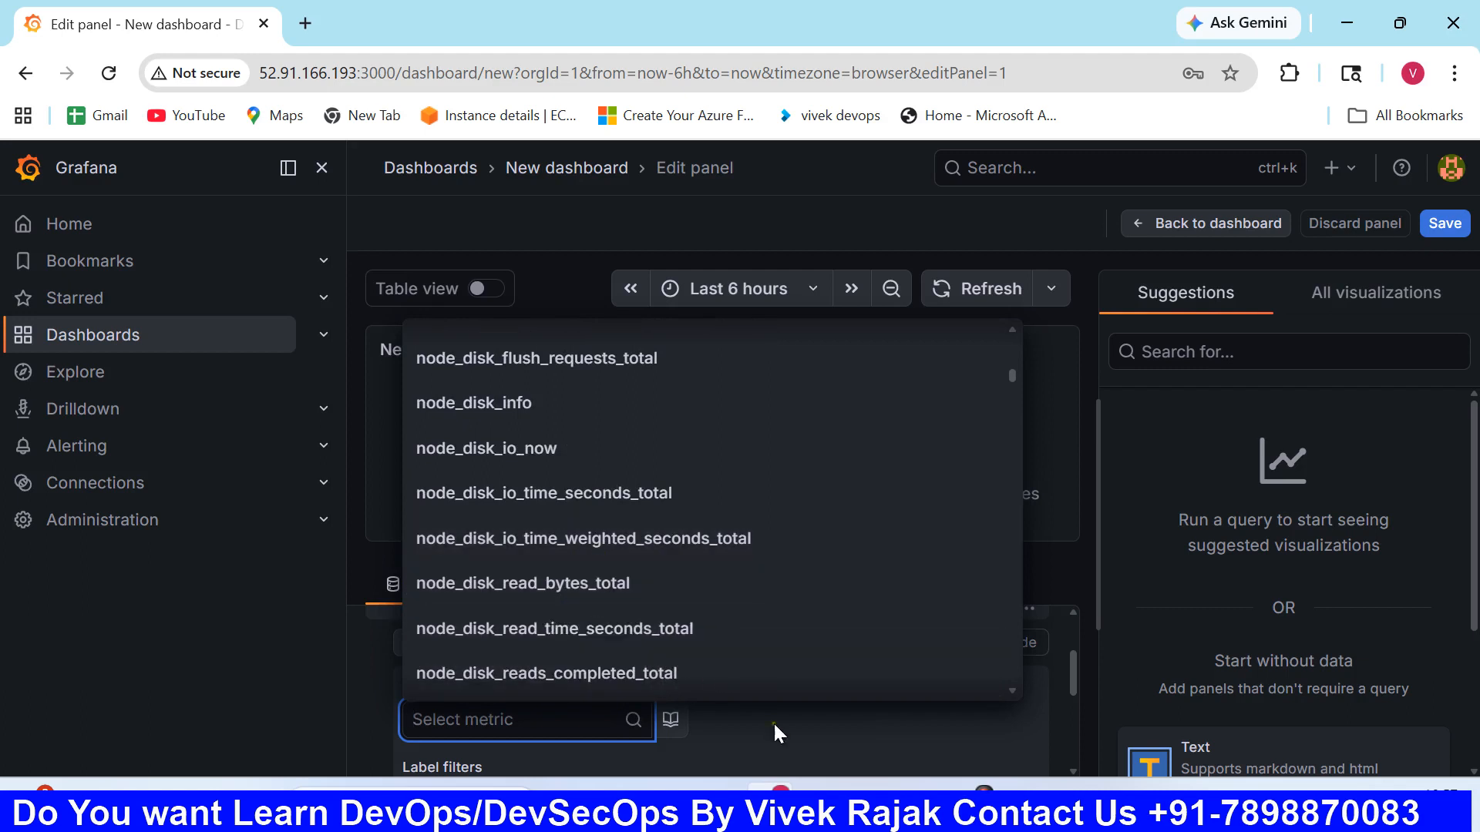
click(774, 720)
- Set query A to Code mode and copy the network receive speed query from the CPU USAGE notes in Notepad
click(1020, 643)
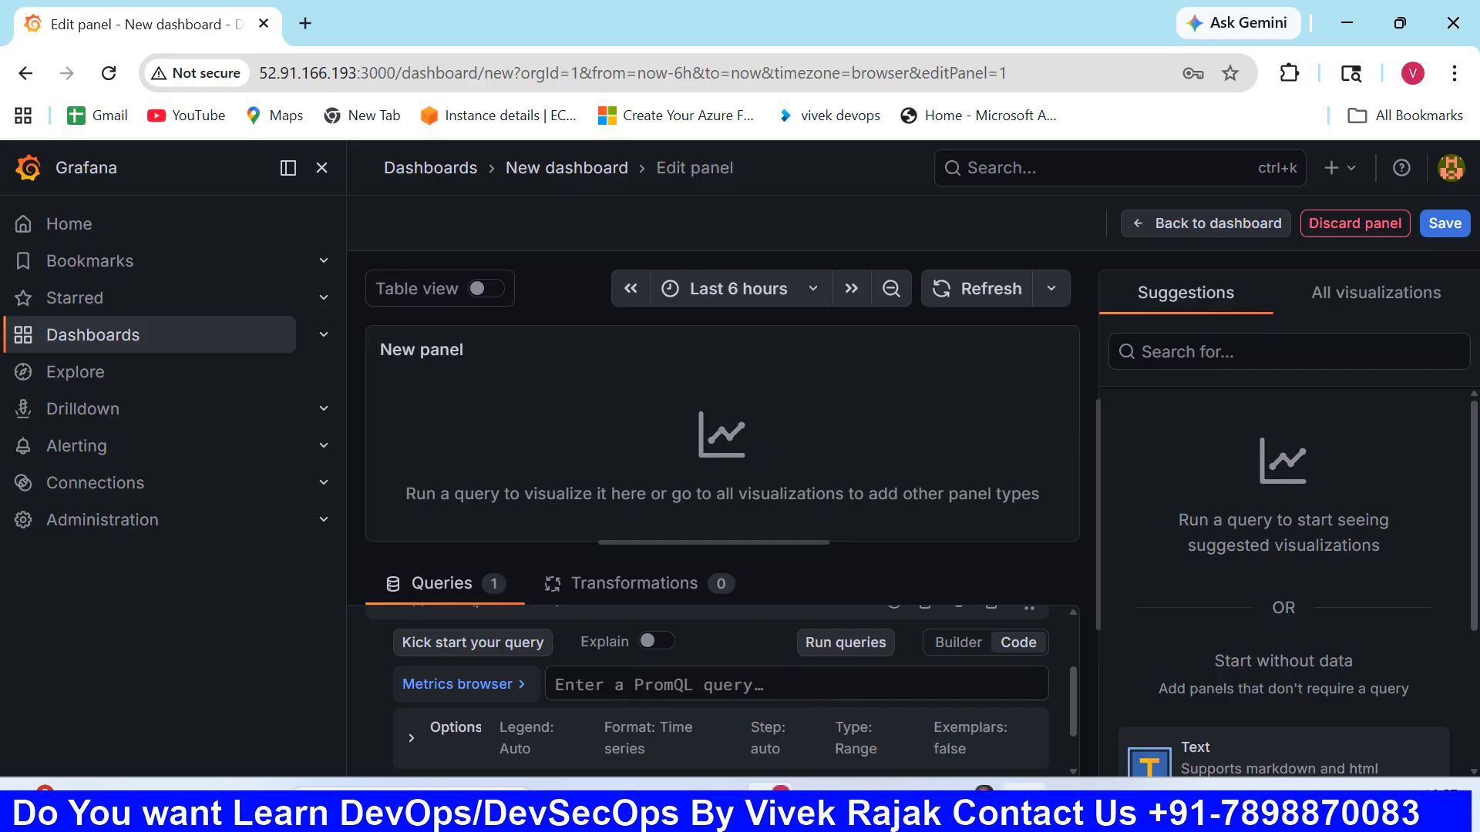
click(923, 786)
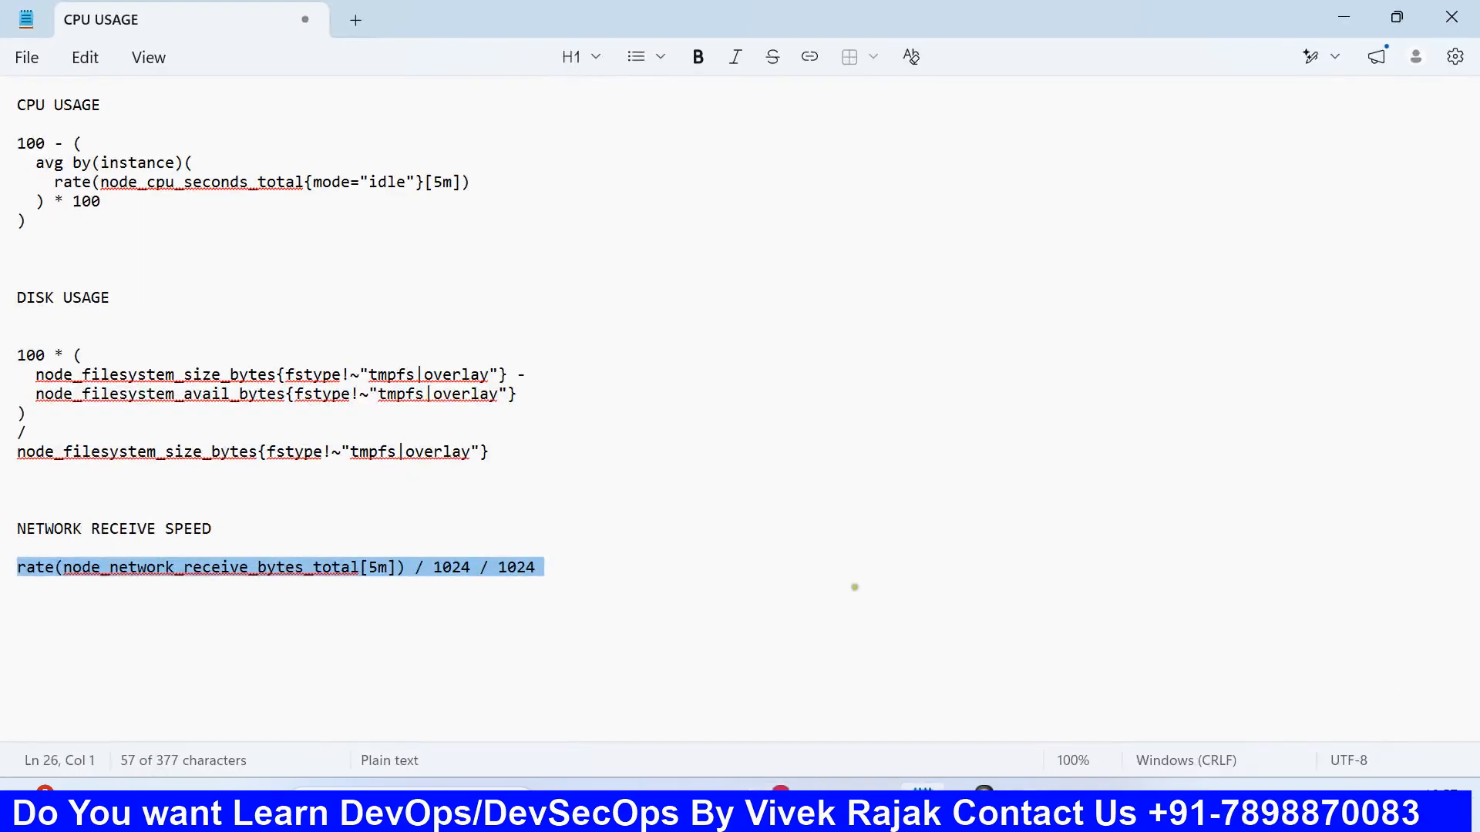
right_click(321, 586)
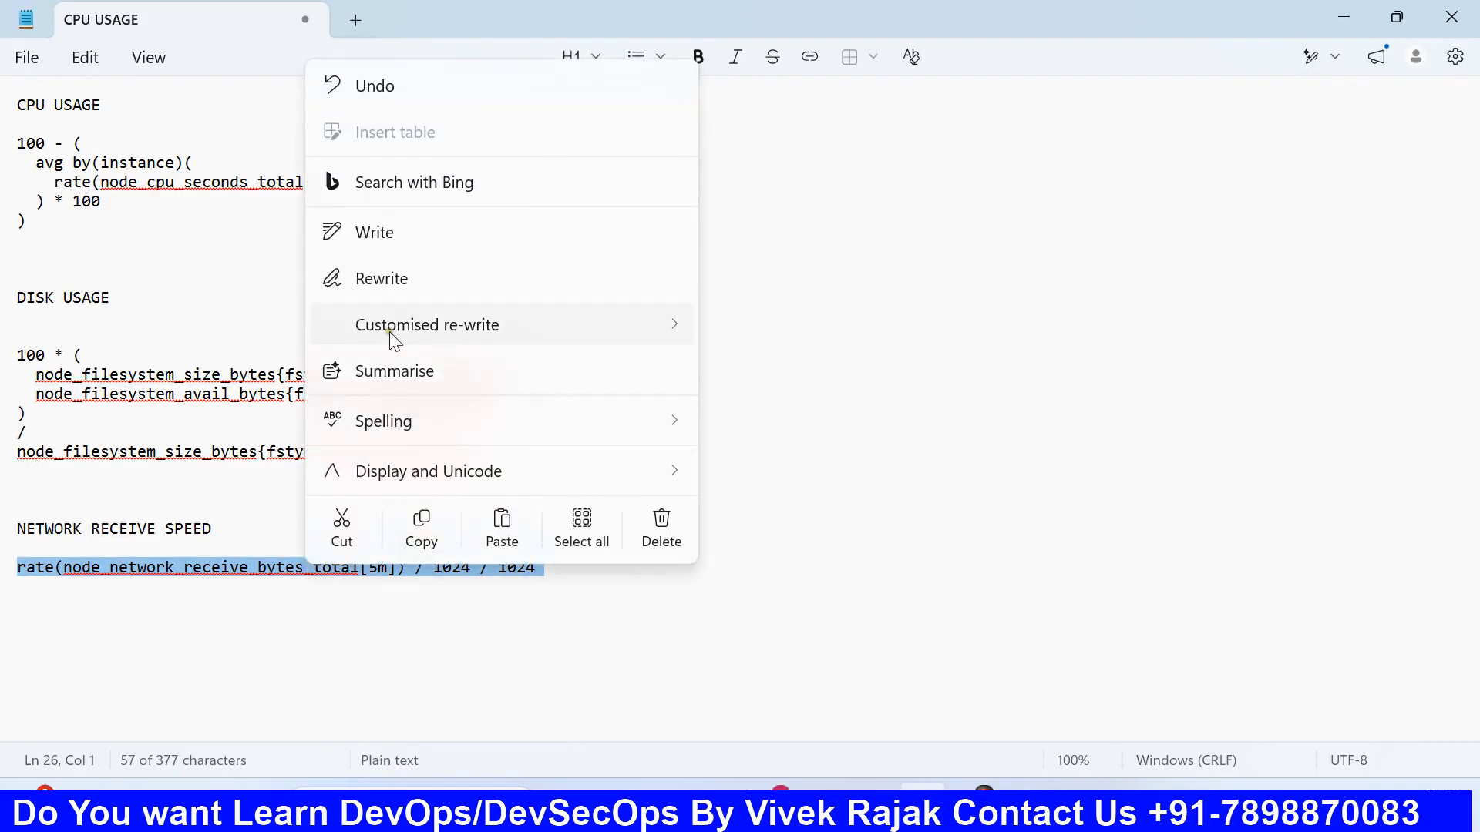
click(421, 531)
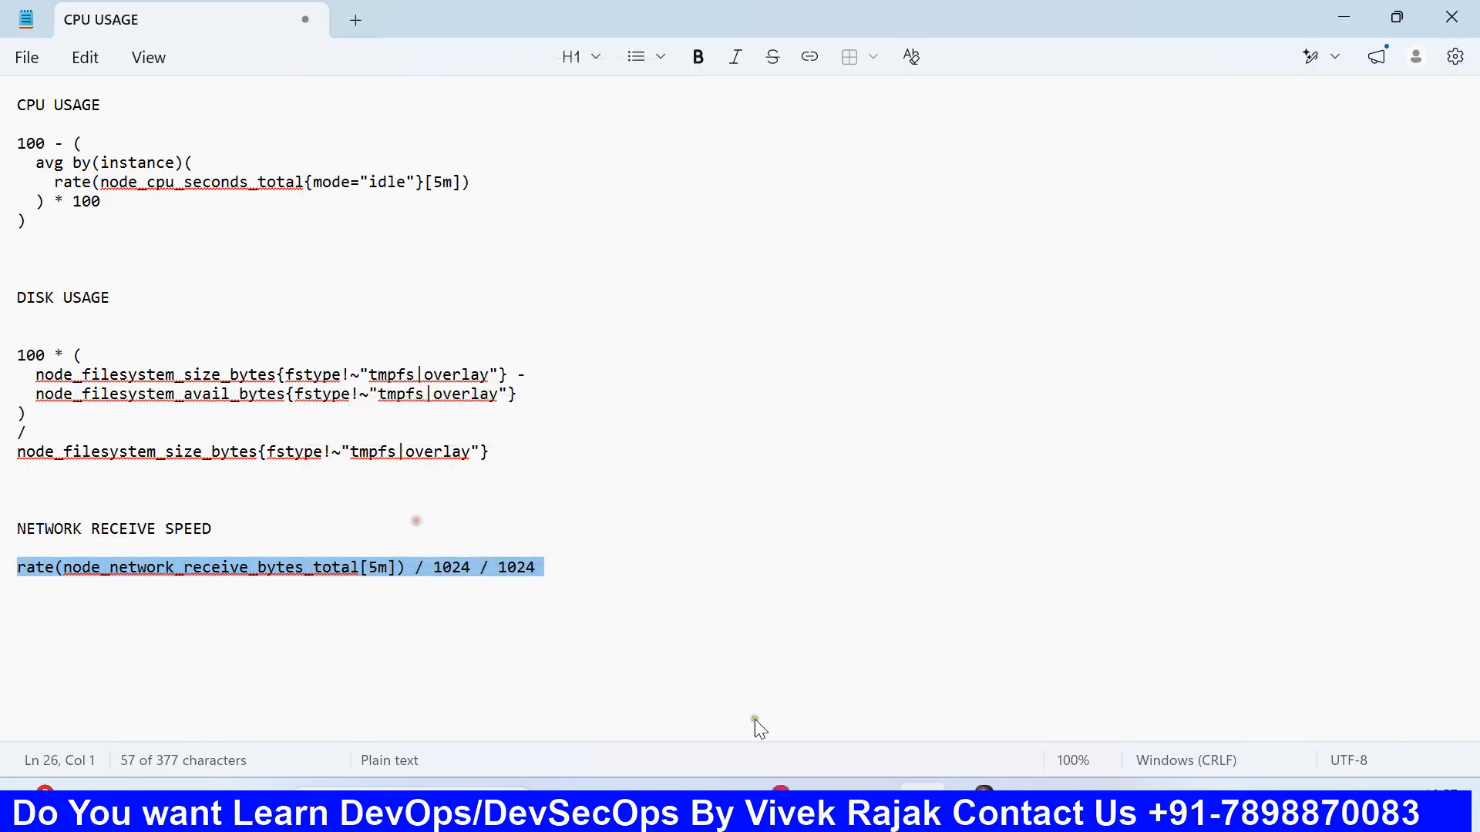
- Return to Chrome, enter rate(node_network_receive_bytes_total[5m]) / 1024 / 1024 as the PromQL query for the panel, and run it
mouse_move(821, 786)
click(819, 686)
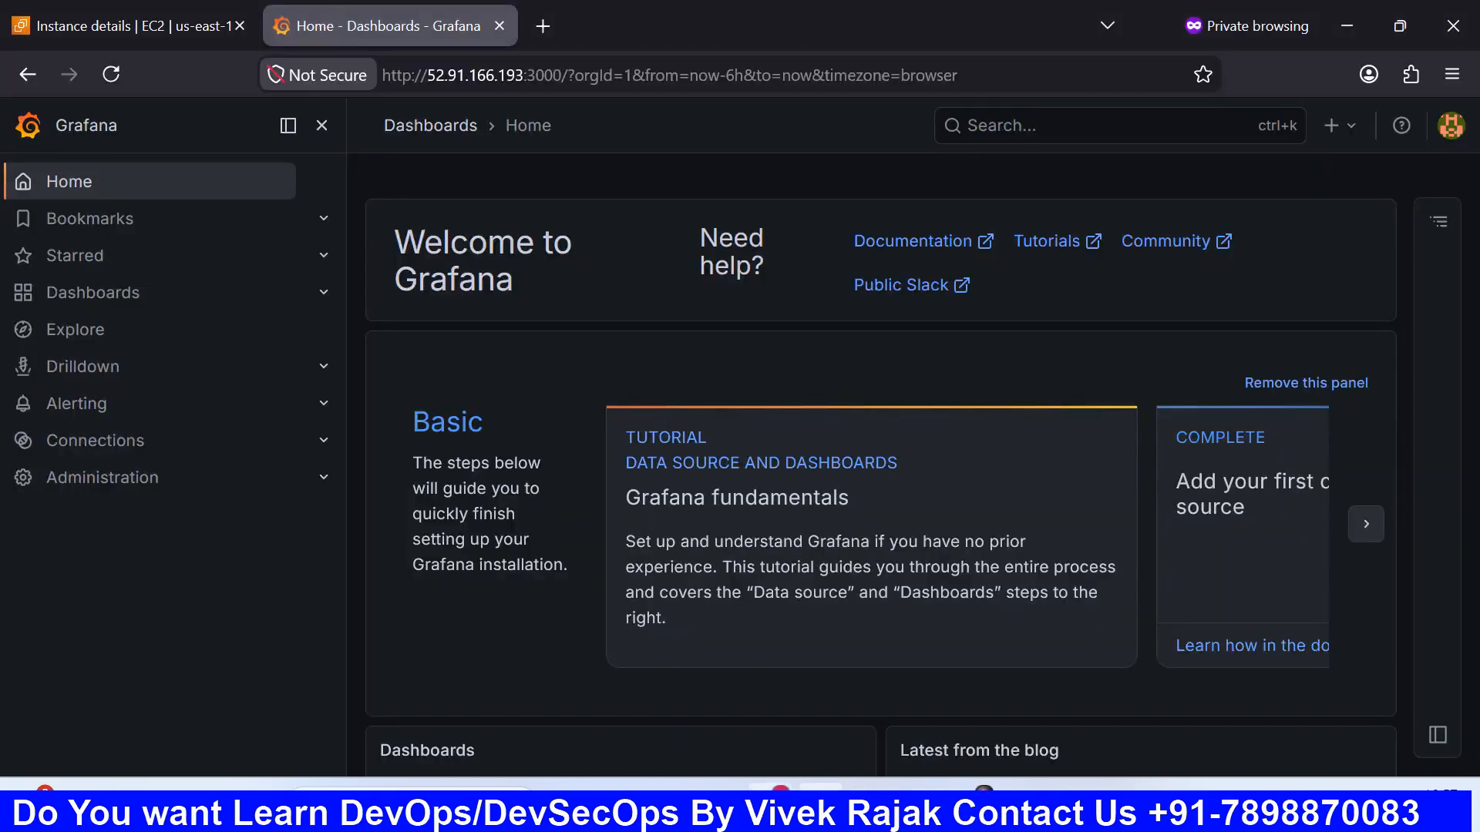
click(763, 794)
right_click(742, 686)
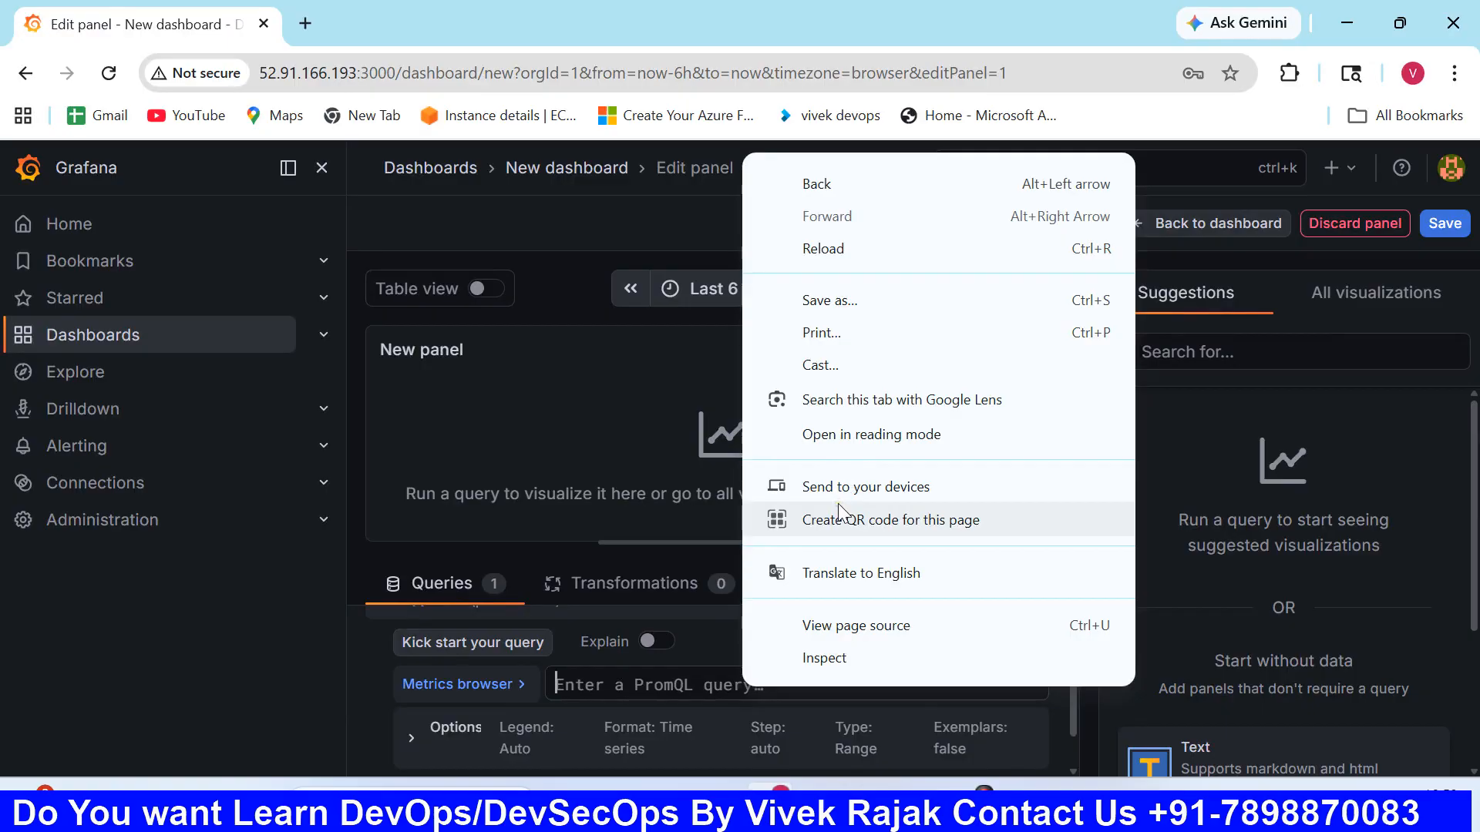
click(613, 673)
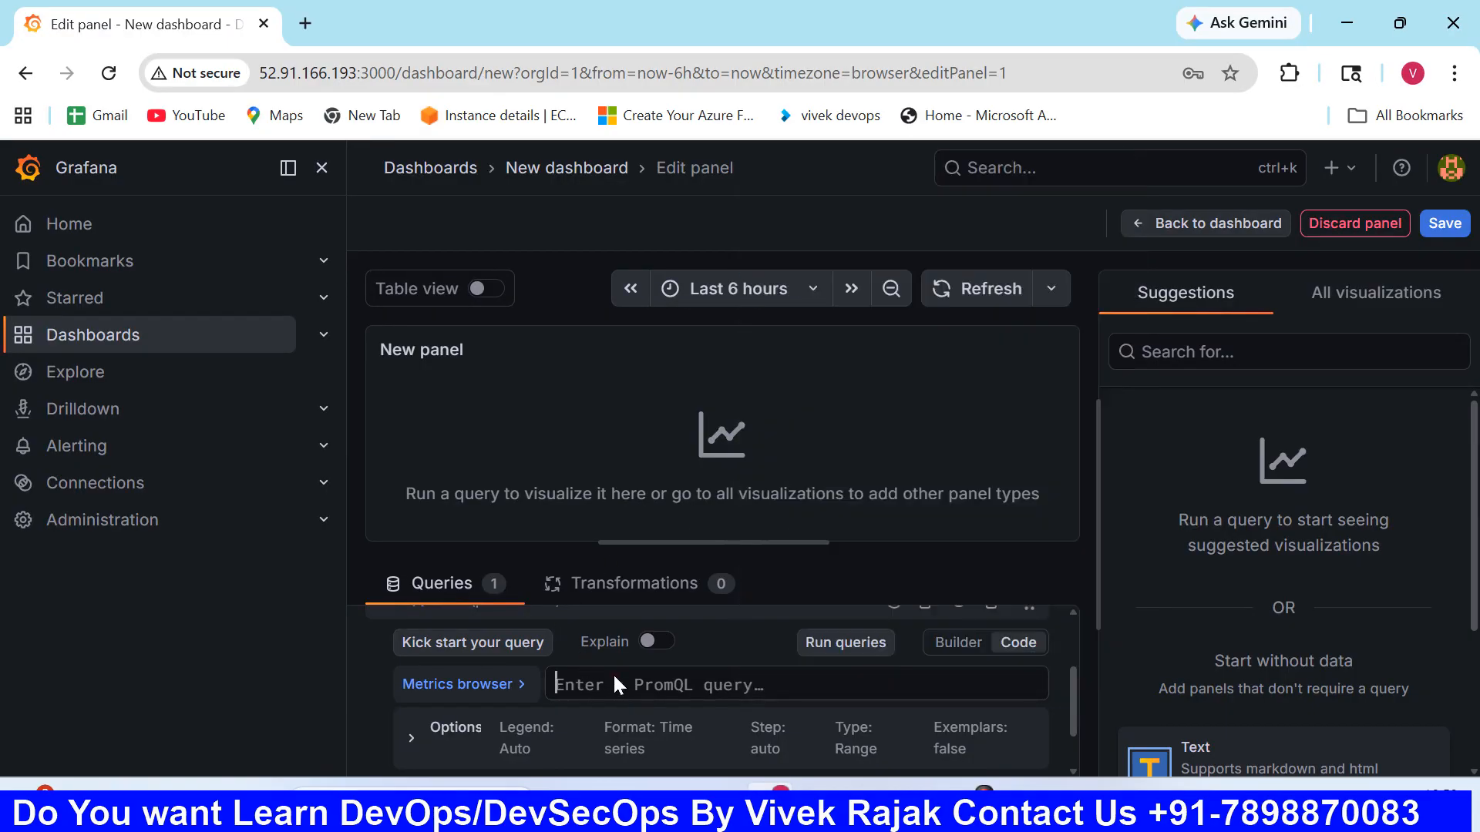
key(ctrl+v)
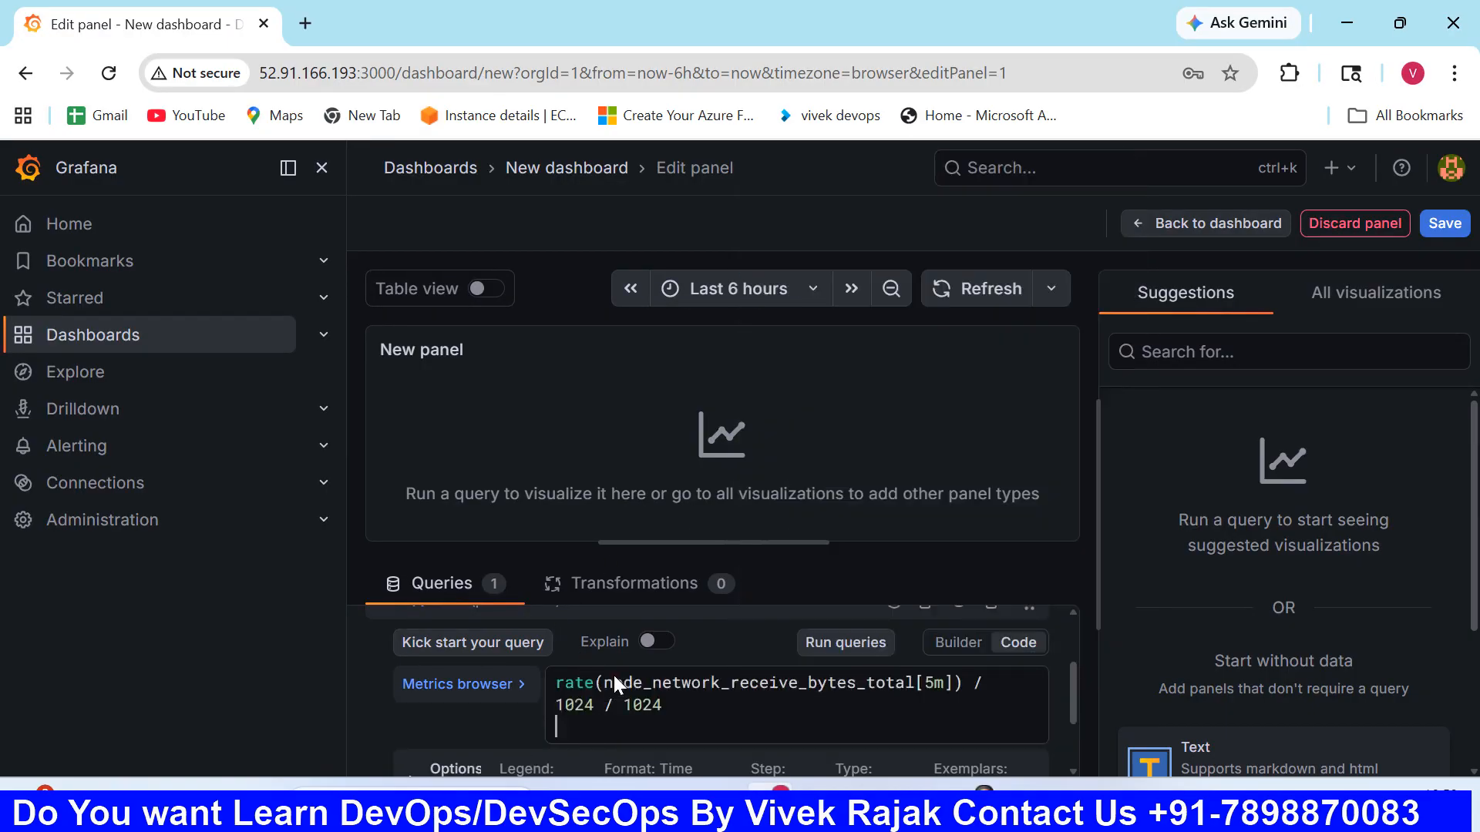
click(844, 646)
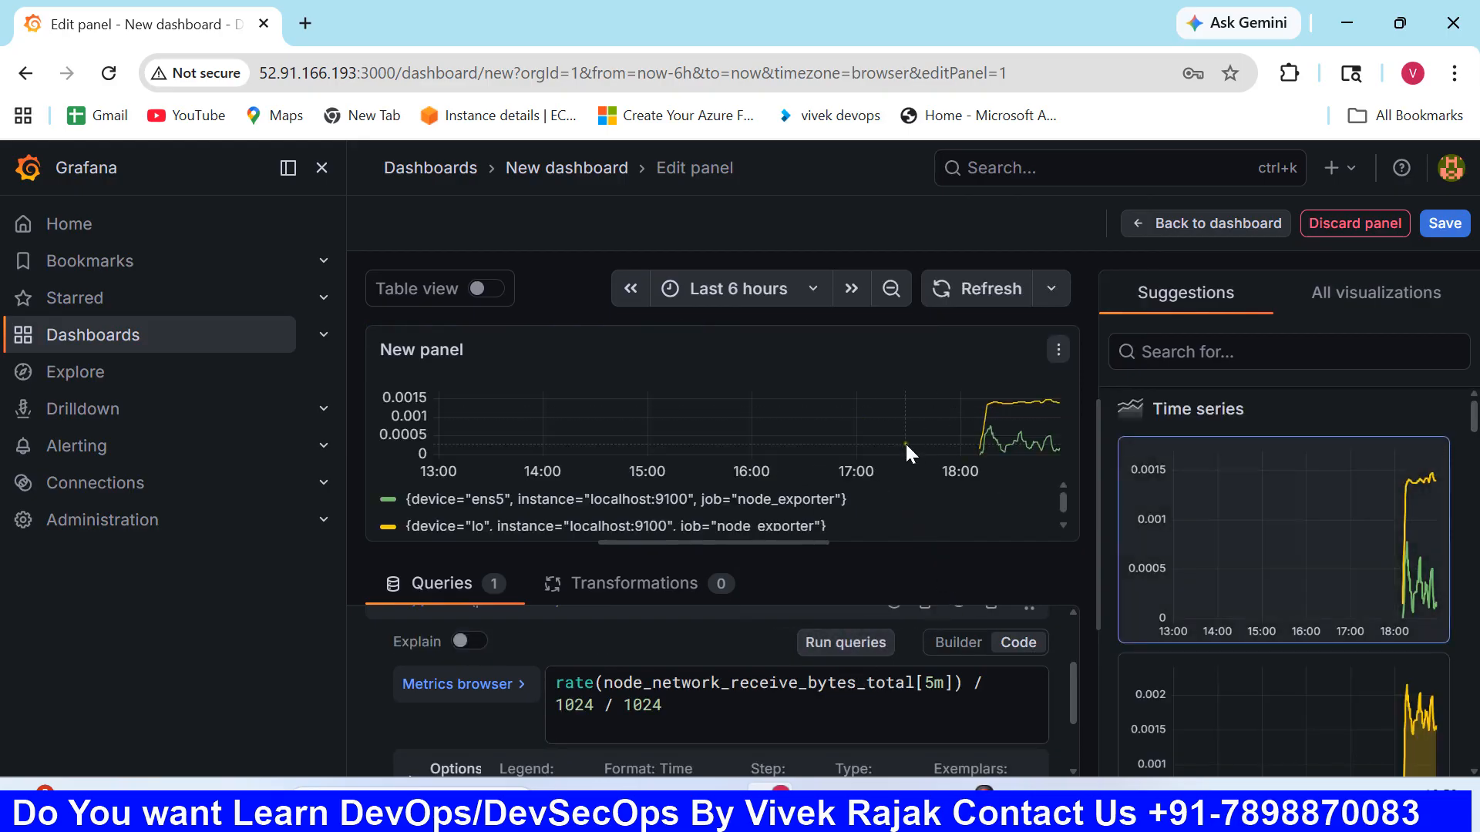
- Browse the suggested and full lists of visualizations and change the panel's visualization to Pie chart
scroll(1253, 601, down, 2)
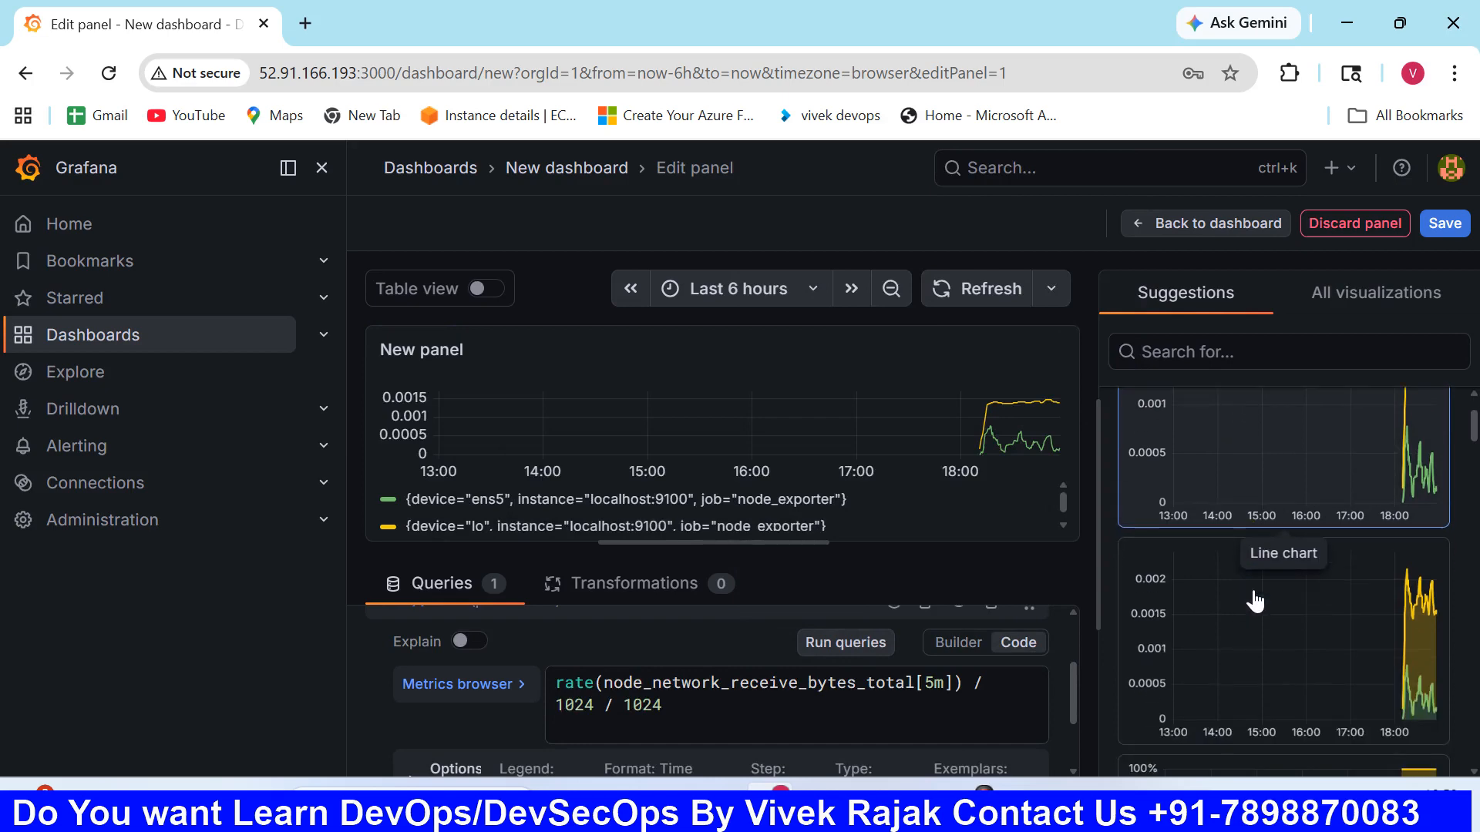
scroll(1249, 598, down, 6)
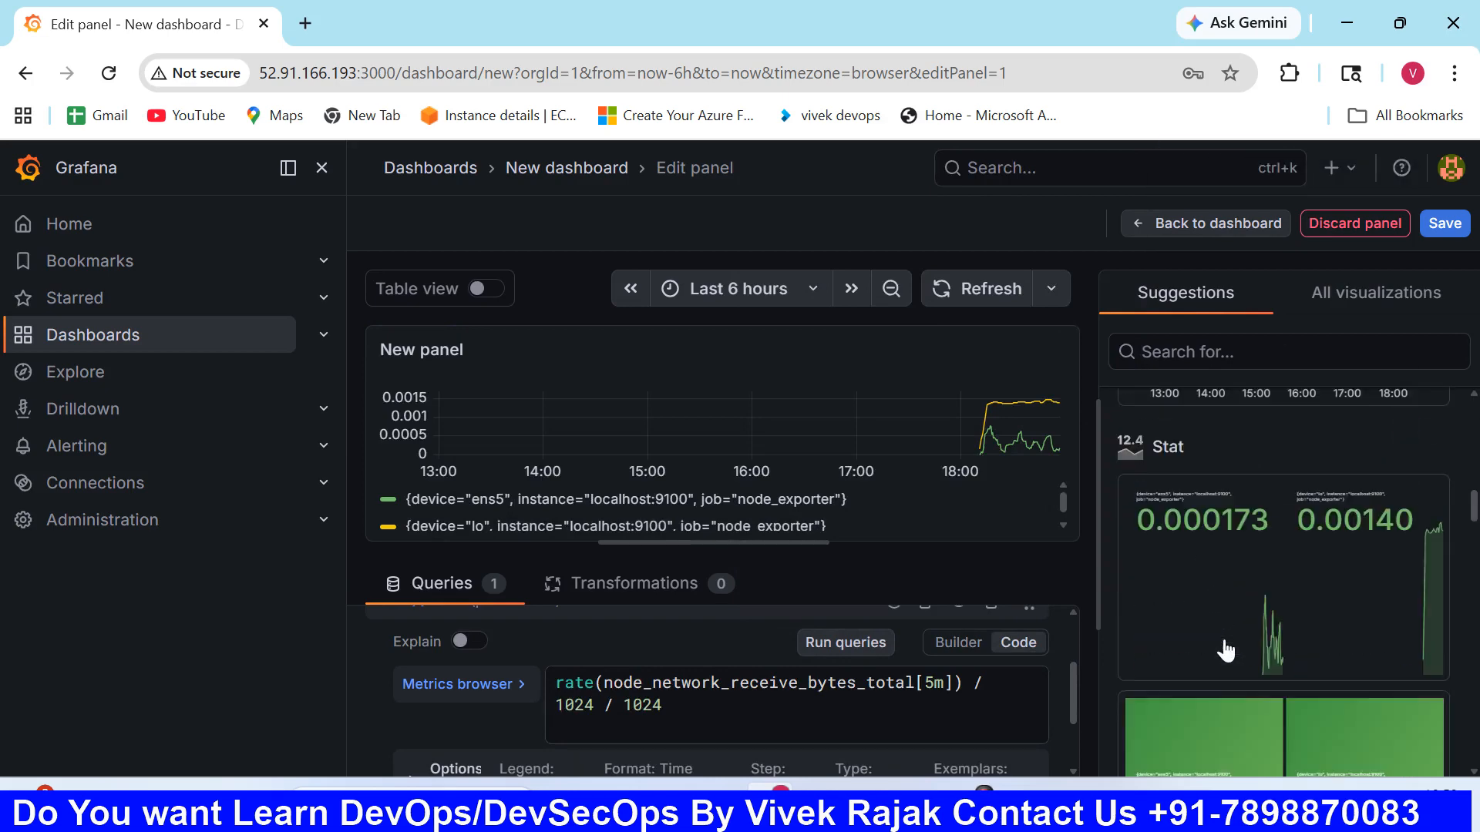
scroll(1225, 651, down, 8)
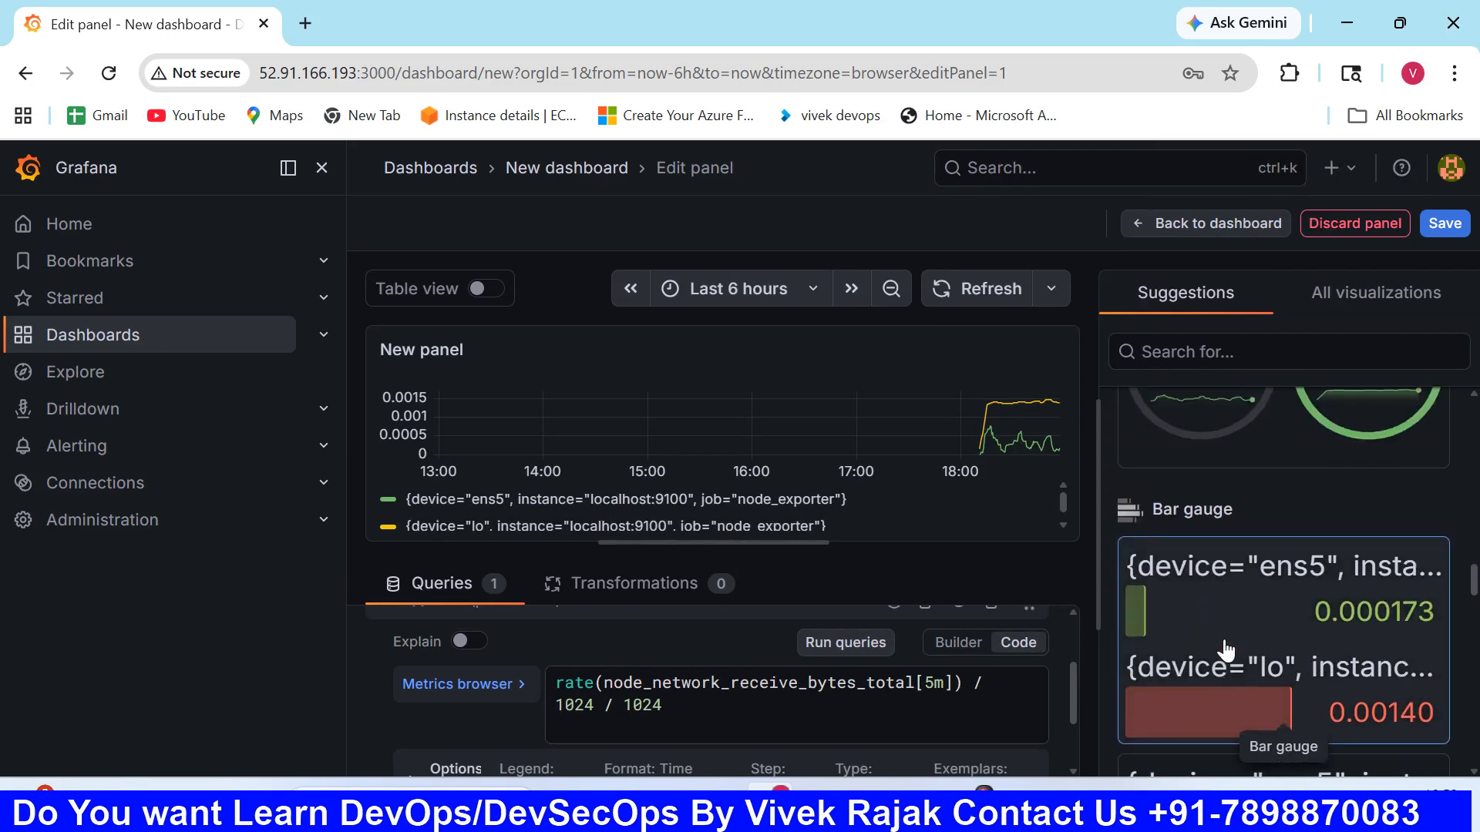
scroll(1225, 652, up, 4)
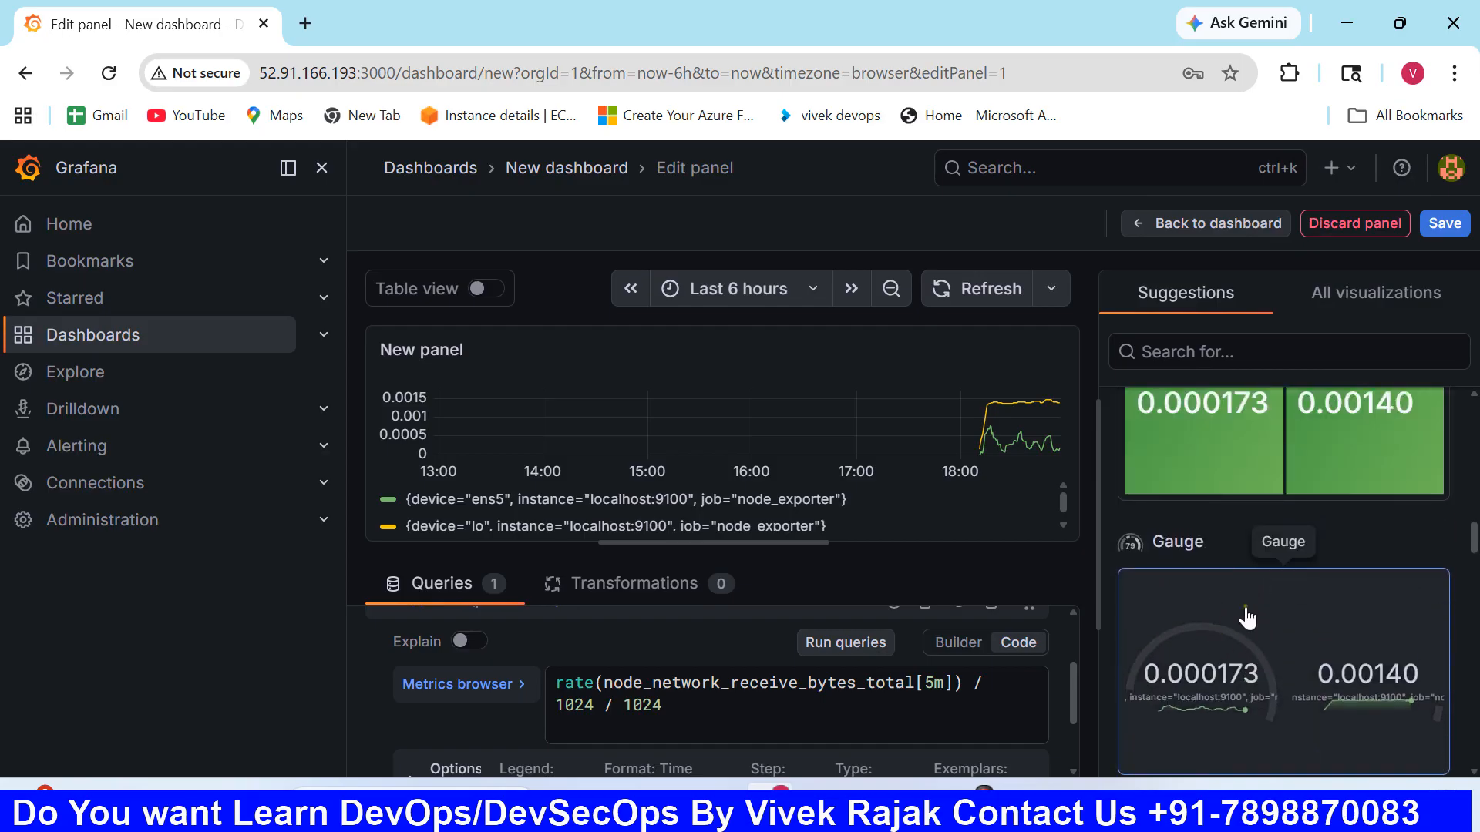
scroll(1247, 616, down, 6)
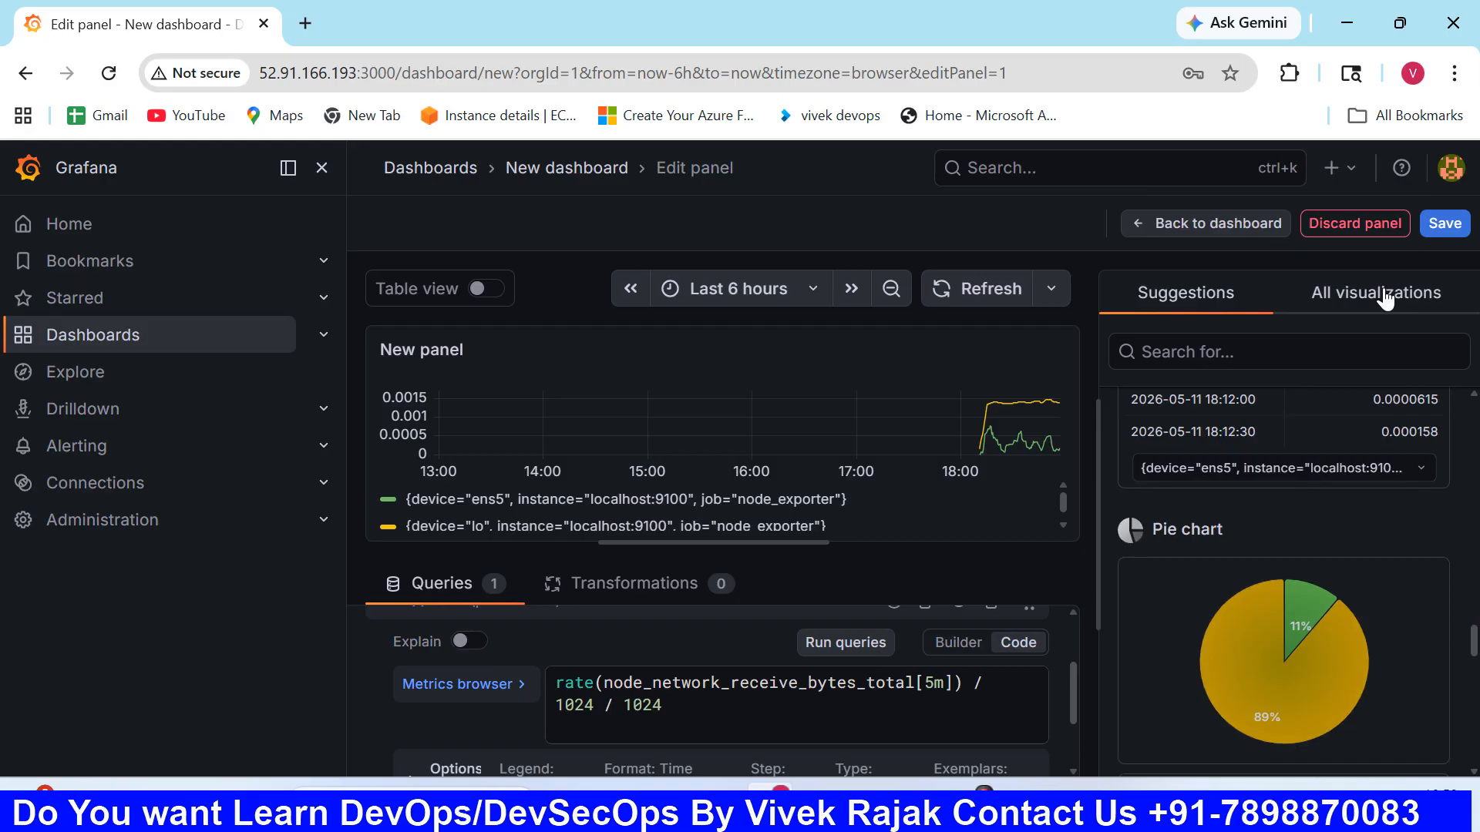
click(1385, 299)
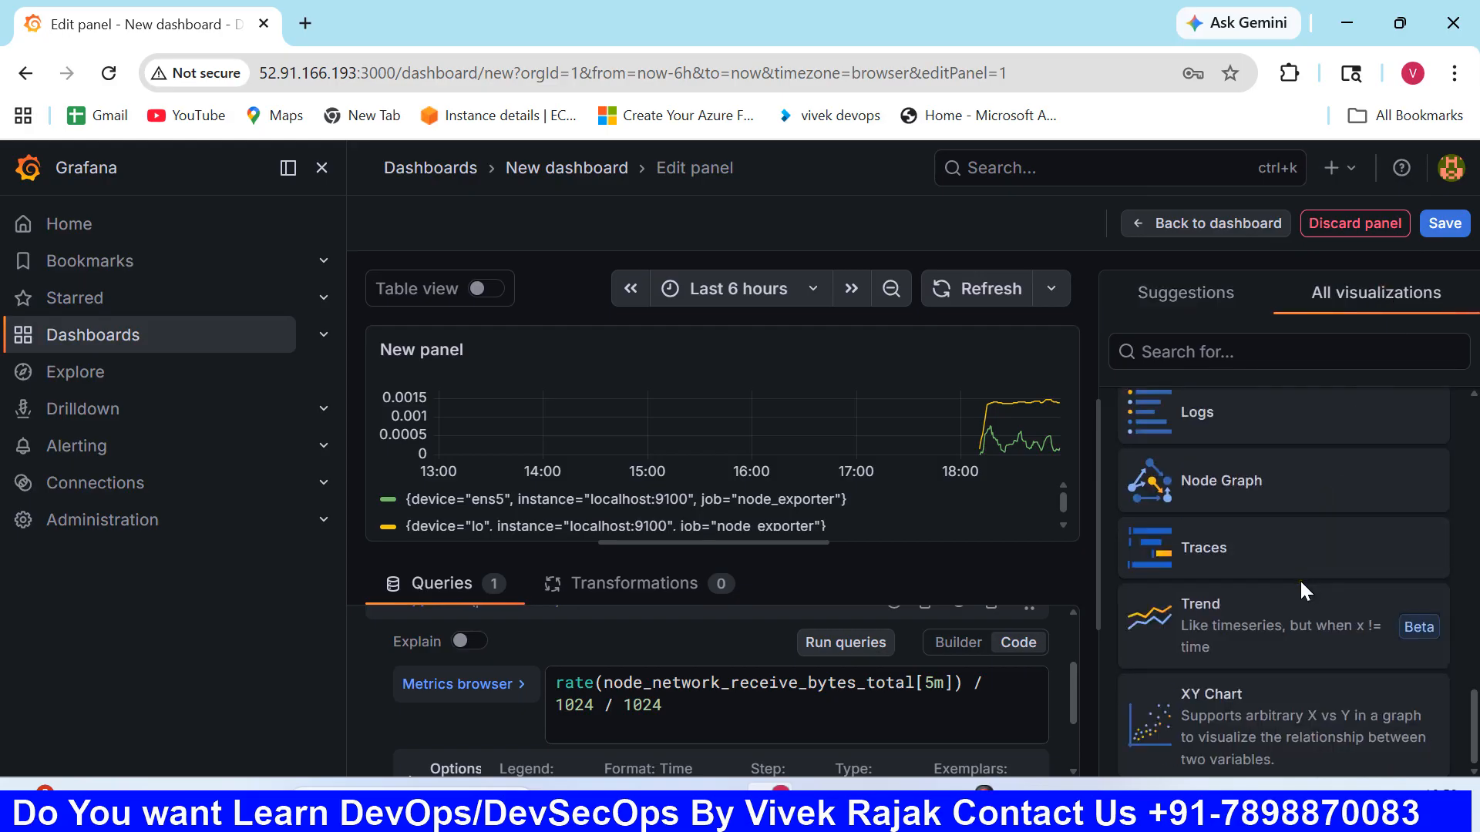
scroll(1301, 582, up, 10)
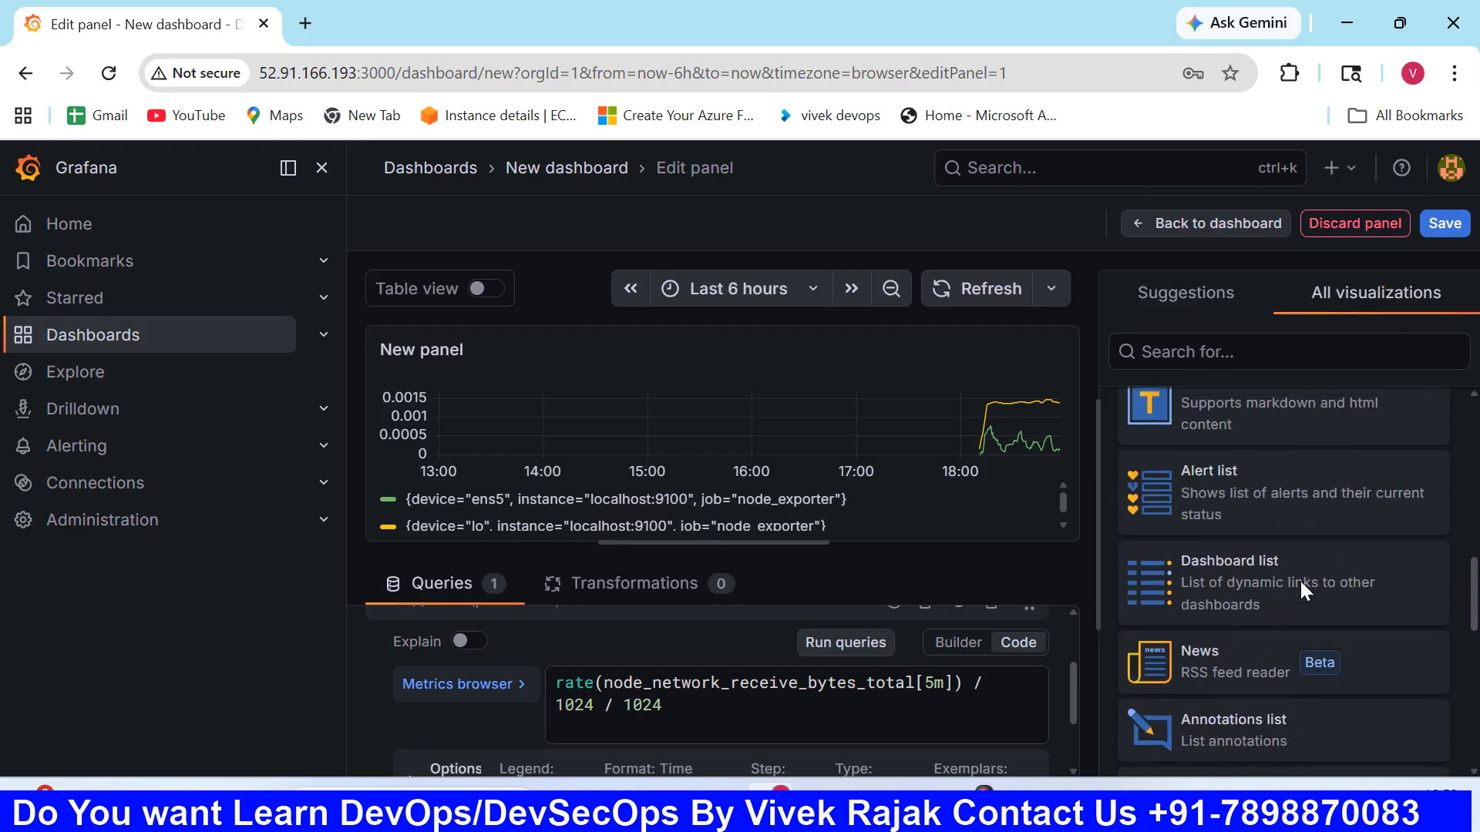
scroll(1301, 581, up, 8)
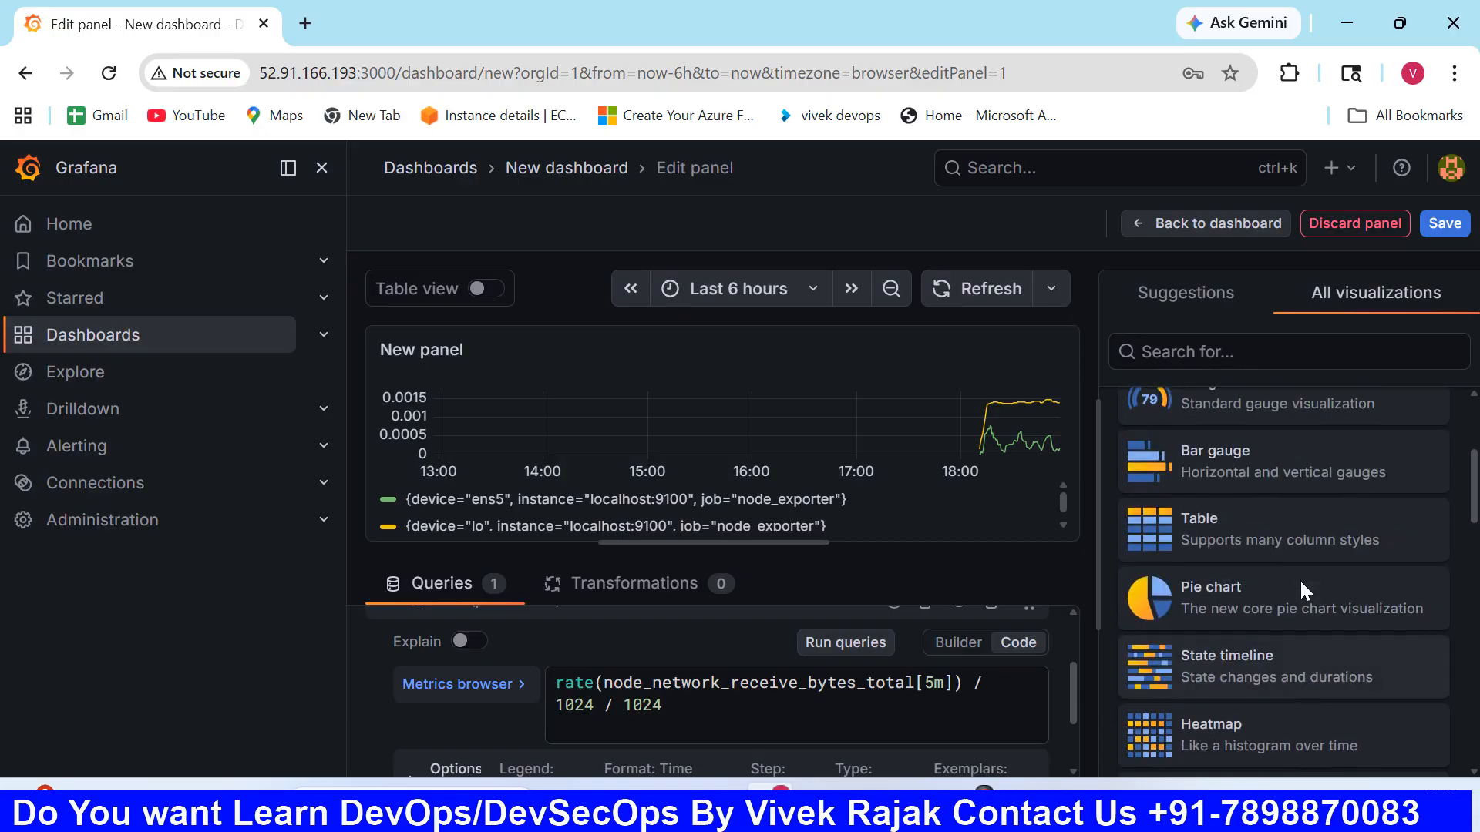
click(1300, 590)
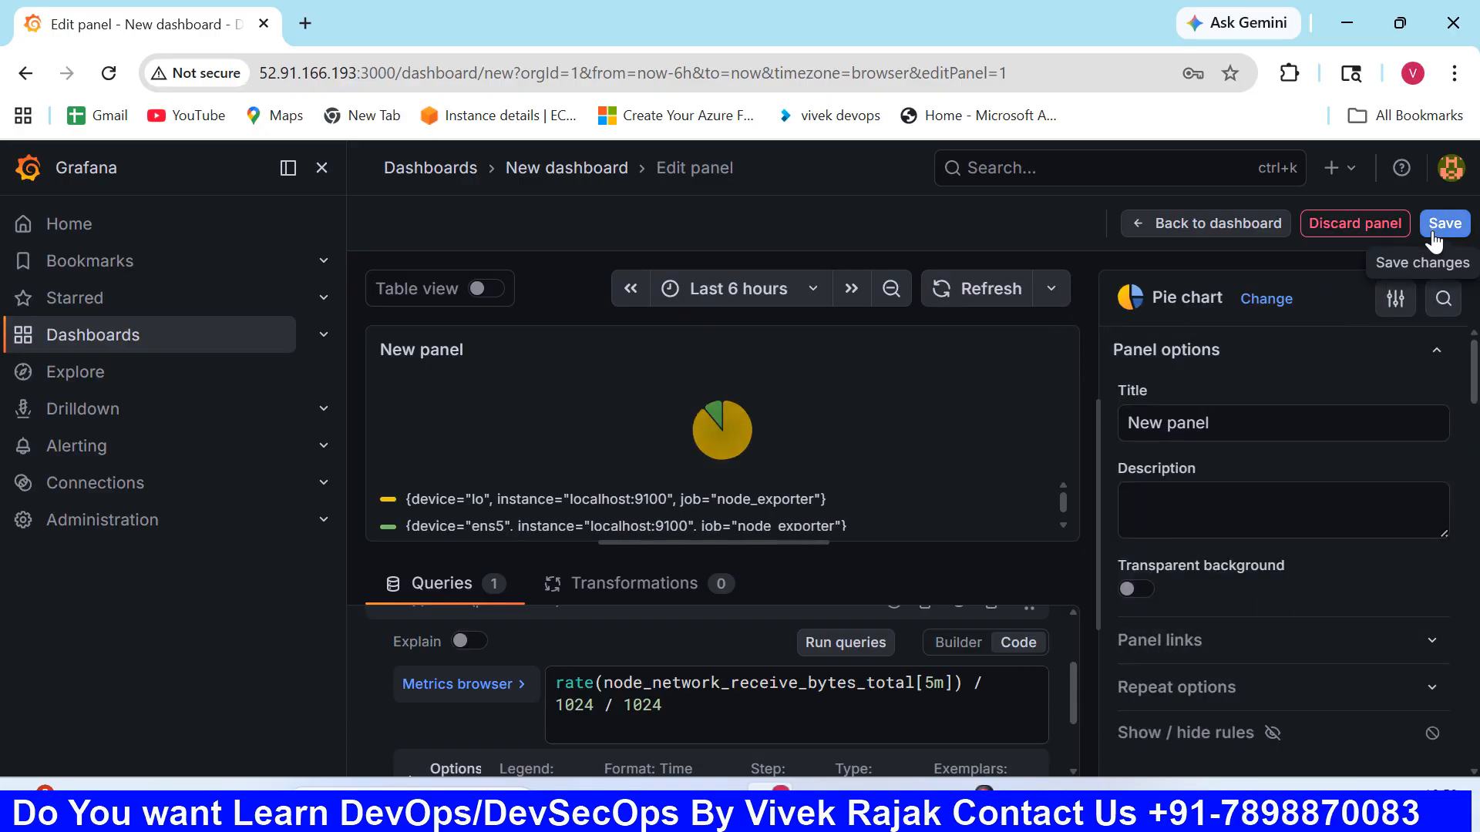
- Look through the pie chart panel's settings, from title and description to value, pie chart and tooltip options
drag(1210, 423, 1107, 430)
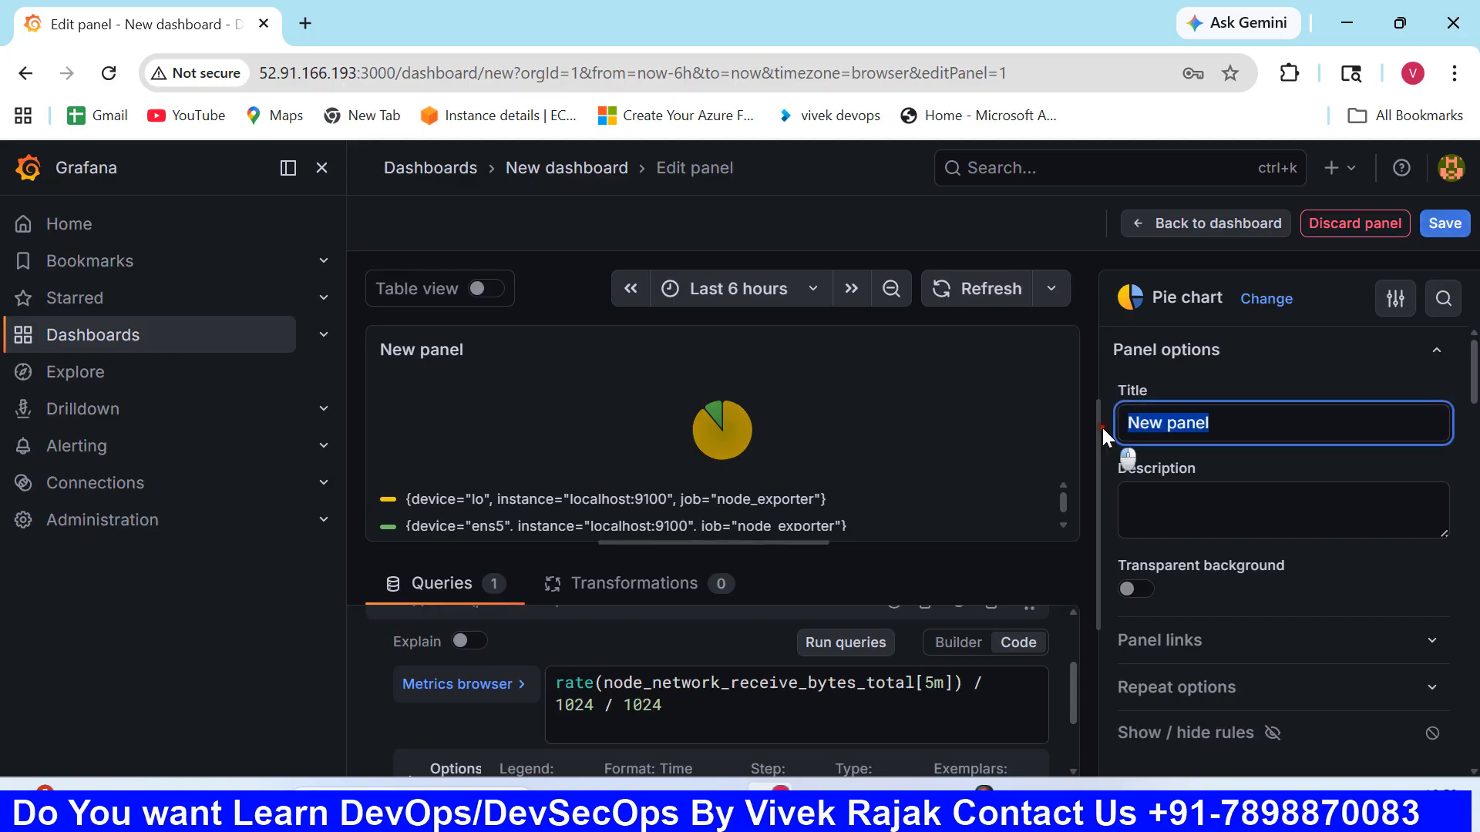
click(1168, 517)
scroll(1272, 609, down, 3)
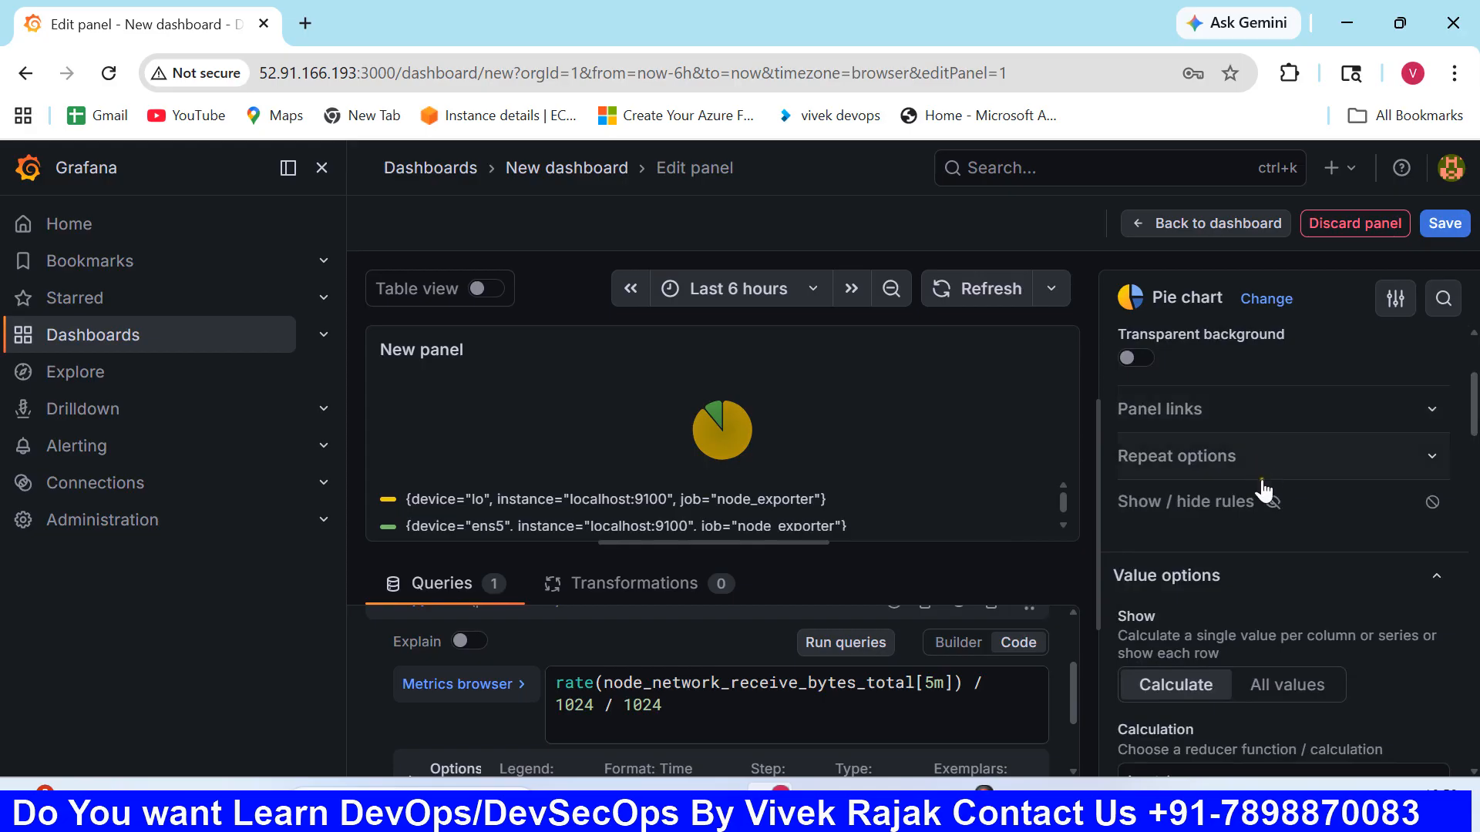
mouse_move(1276, 497)
scroll(1261, 600, down, 3)
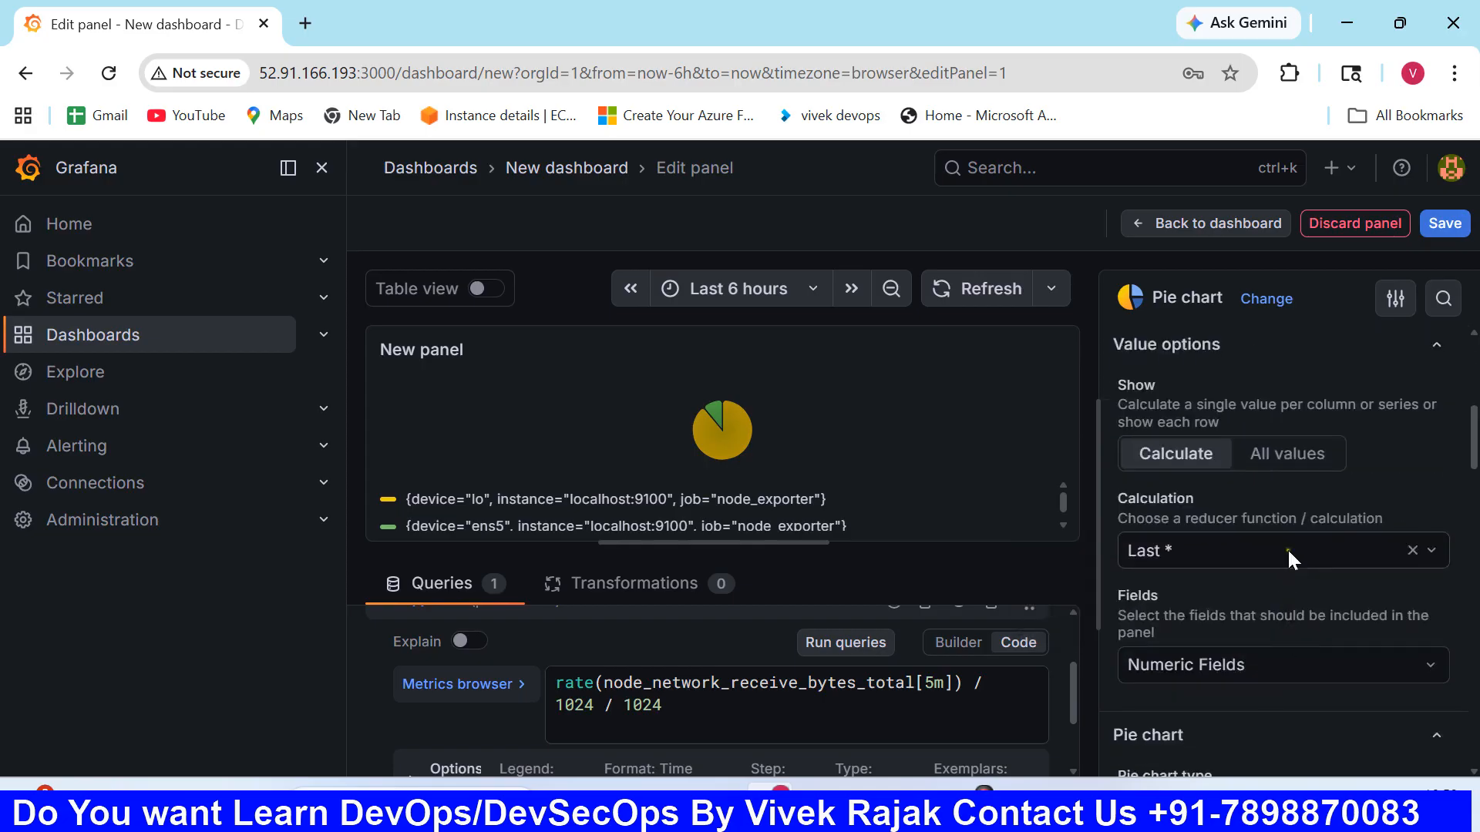
scroll(1250, 644, down, 2)
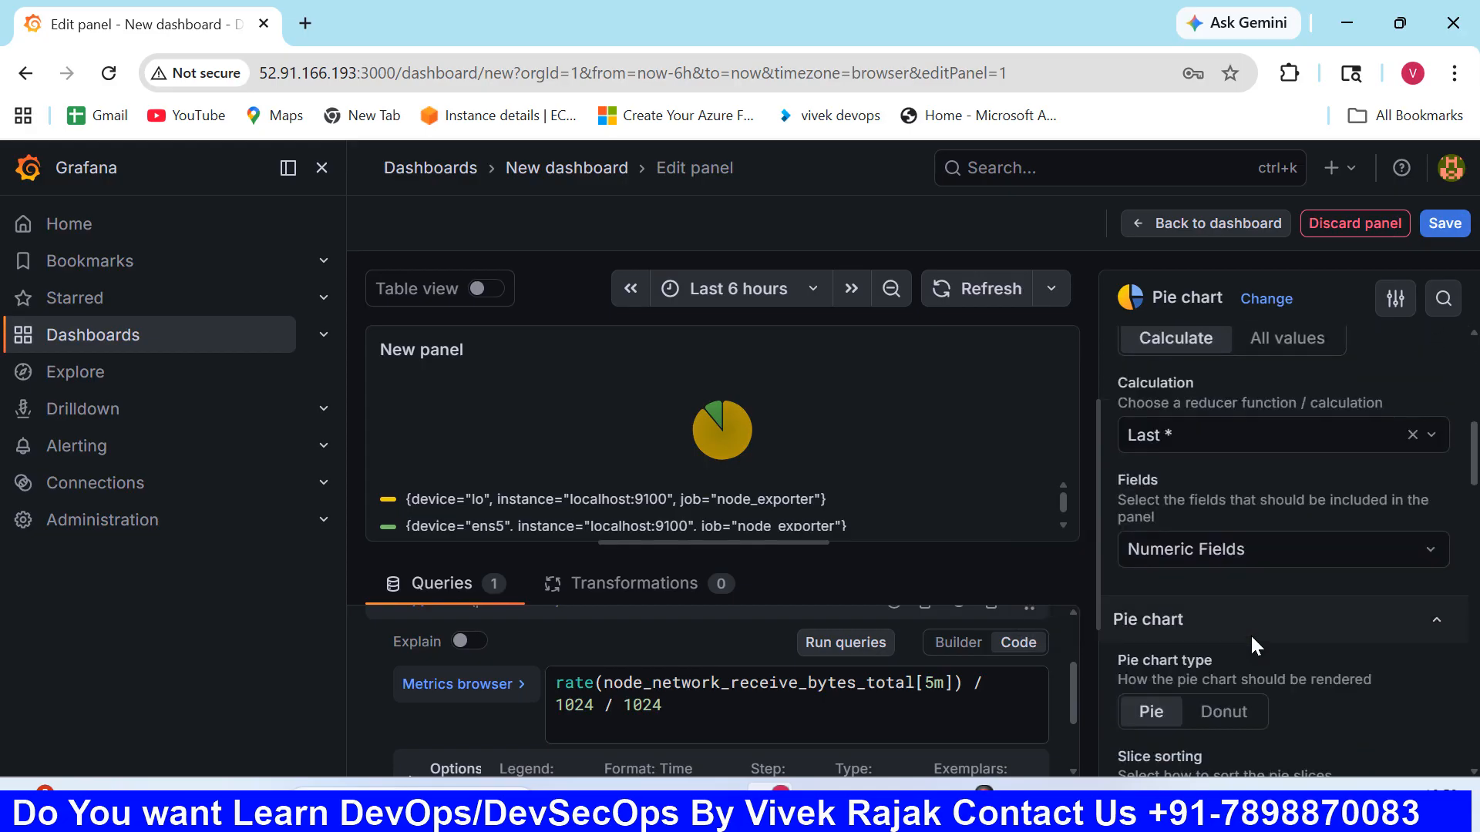
scroll(1250, 634, down, 4)
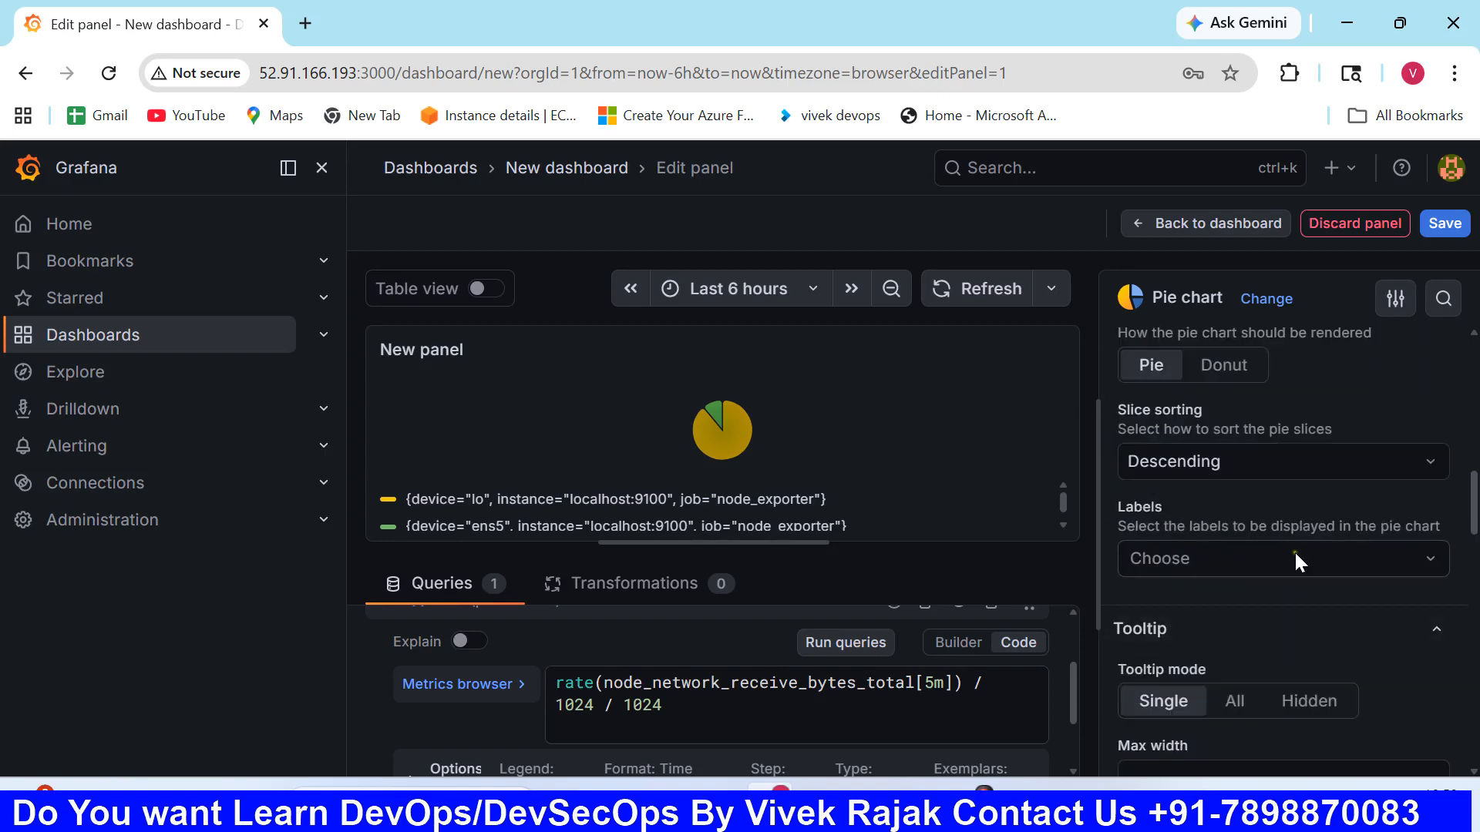
- Try to save the dashboard with My Dashboard as both title and description, keeping it in the Dashboards folder
click(1445, 223)
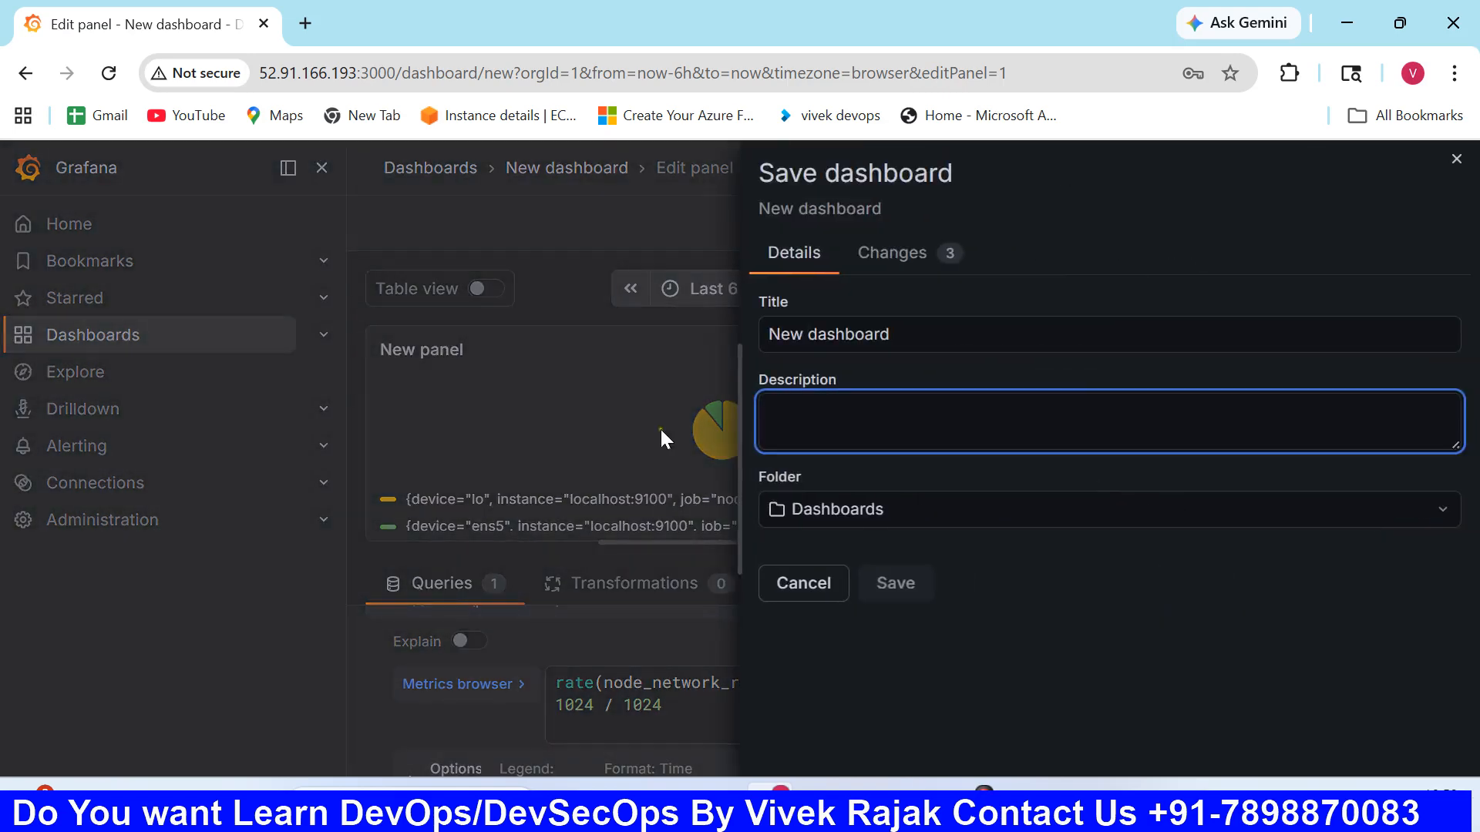
key(shift+Tab)
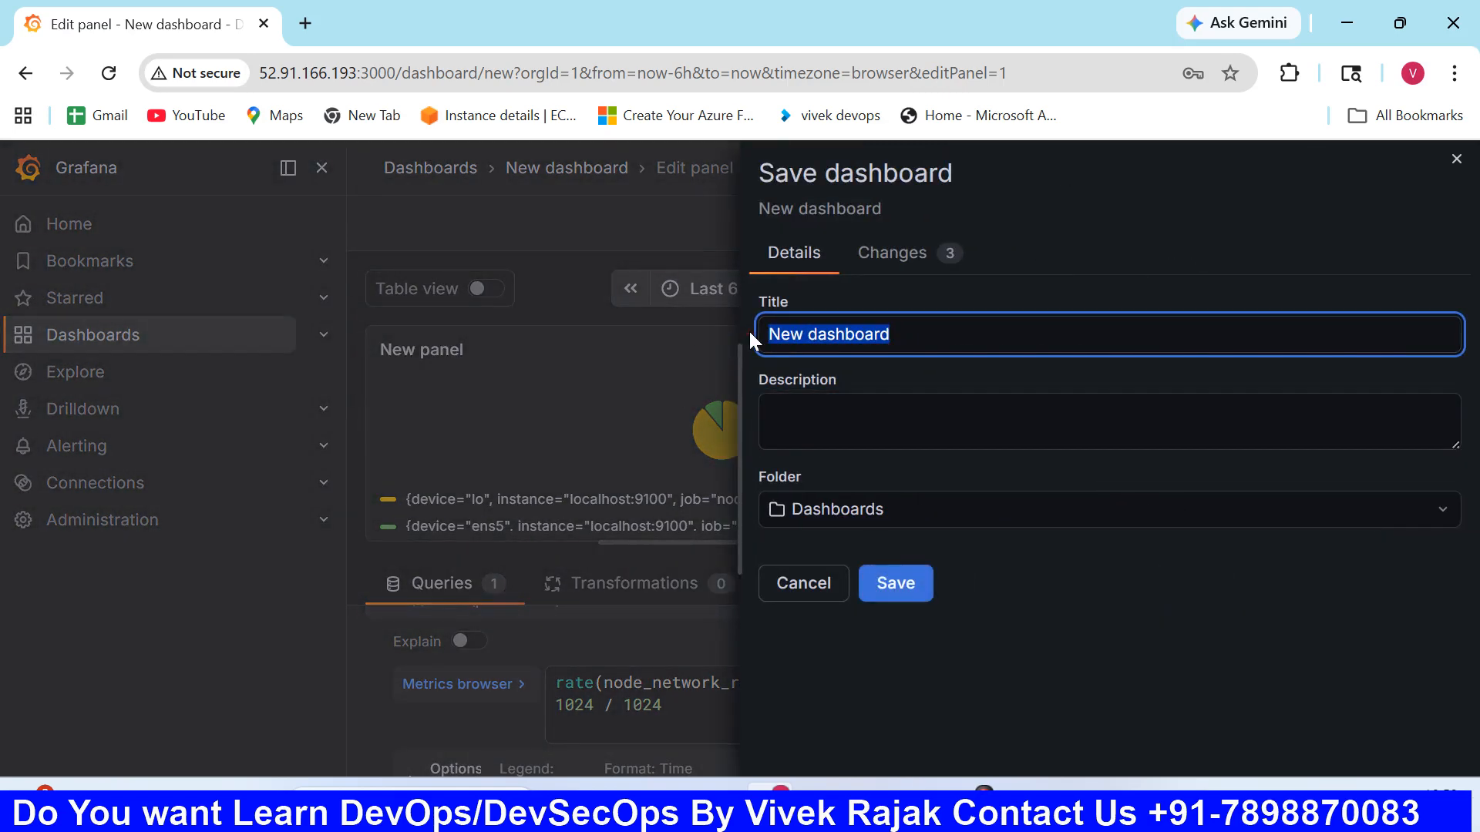
text(My Dashba)
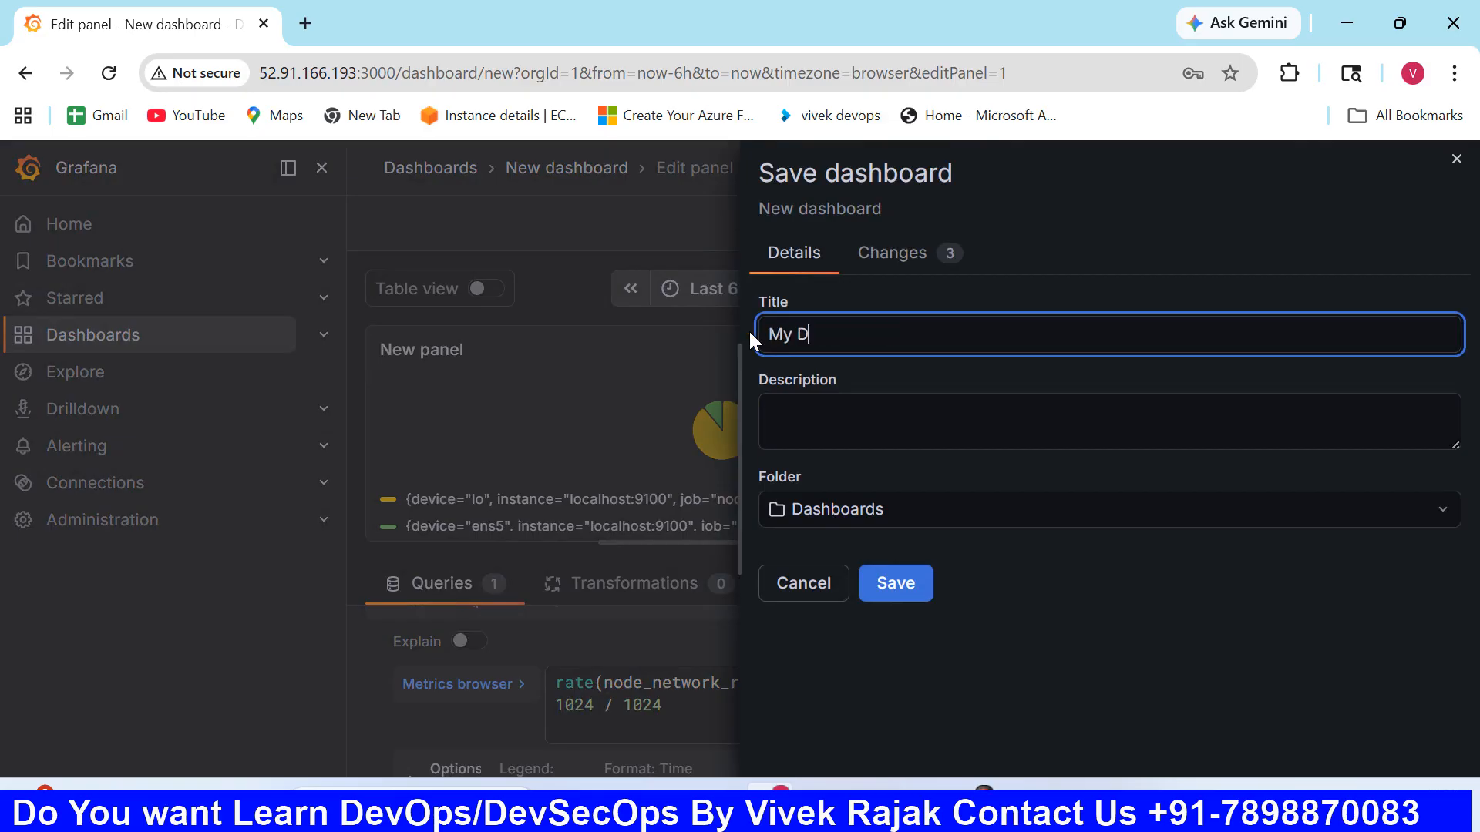
key(BackSpace)
text(oard)
key(ctrl+a)
key(ctrl+c)
click(872, 419)
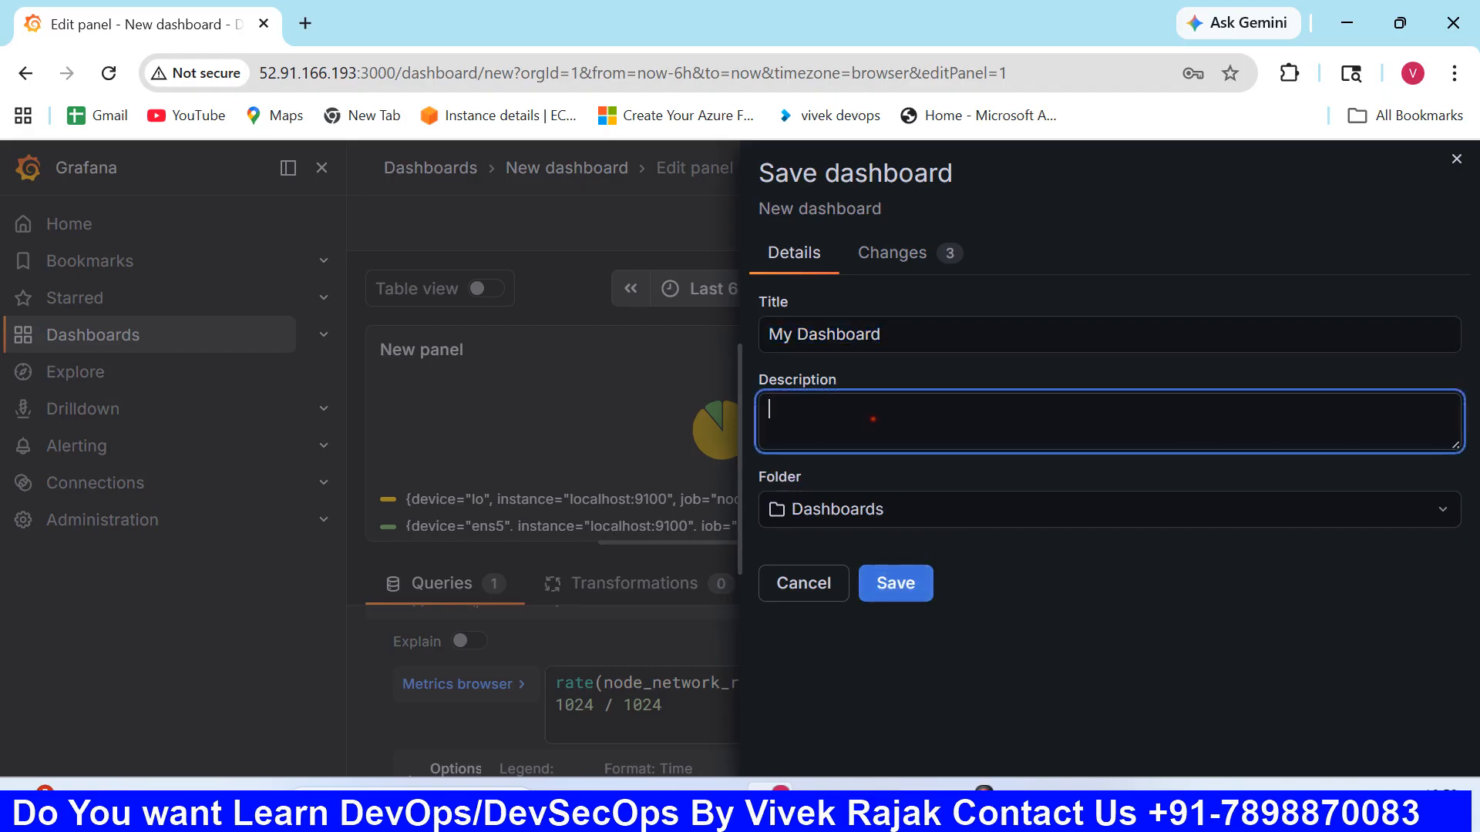
key(ctrl+v)
click(906, 599)
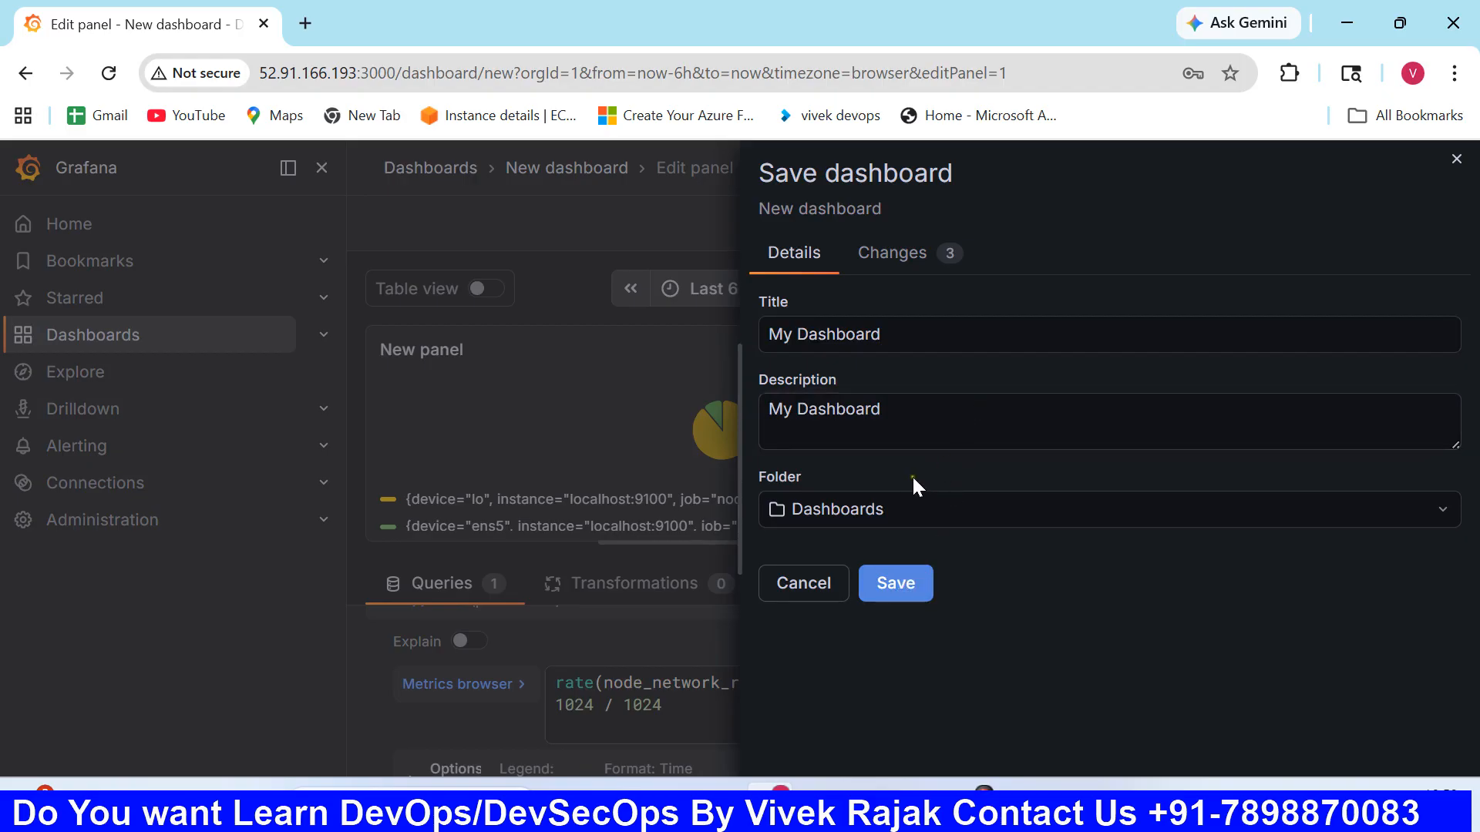
click(919, 512)
click(1005, 583)
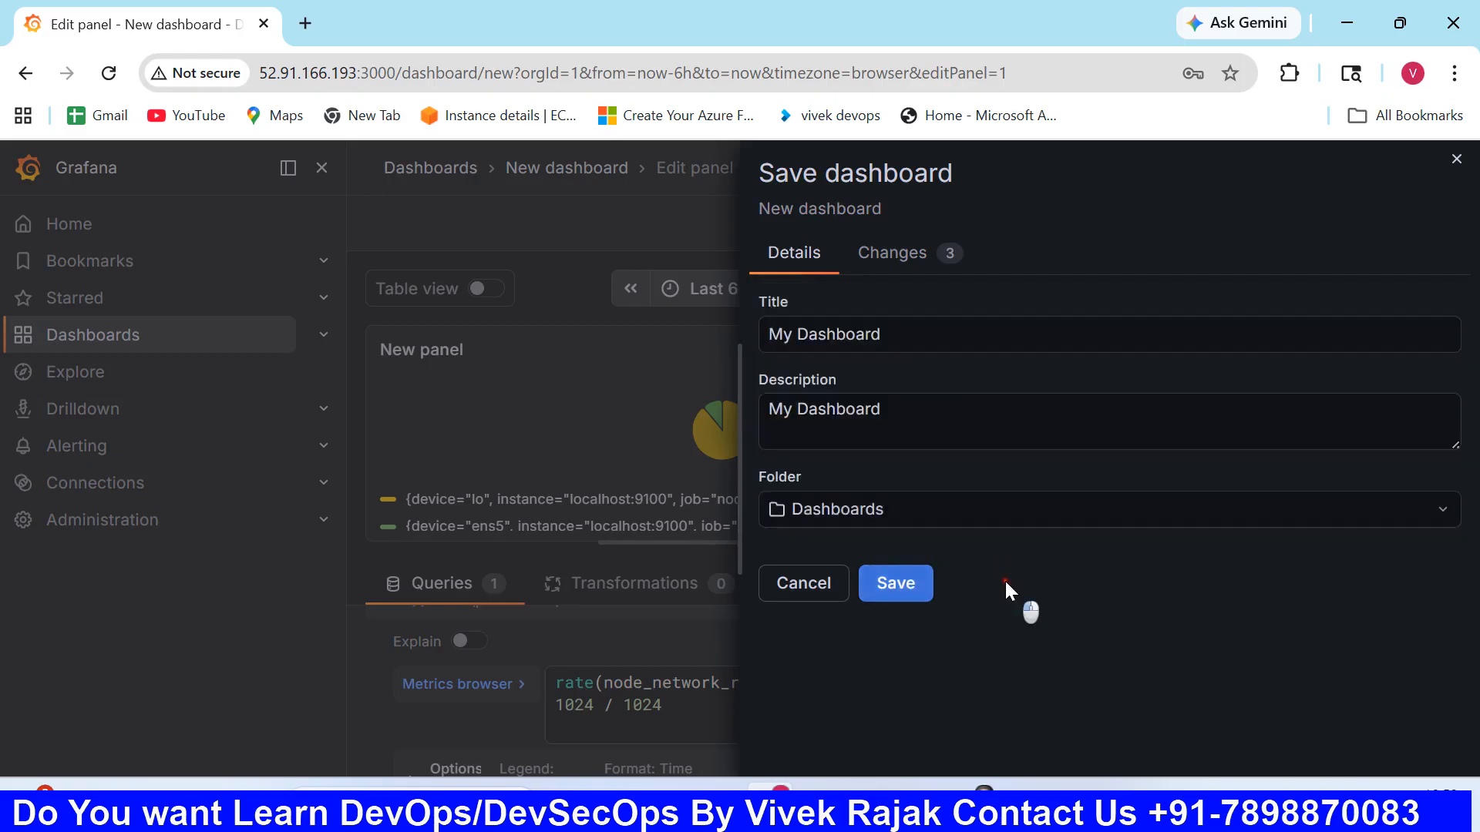
click(923, 445)
click(892, 583)
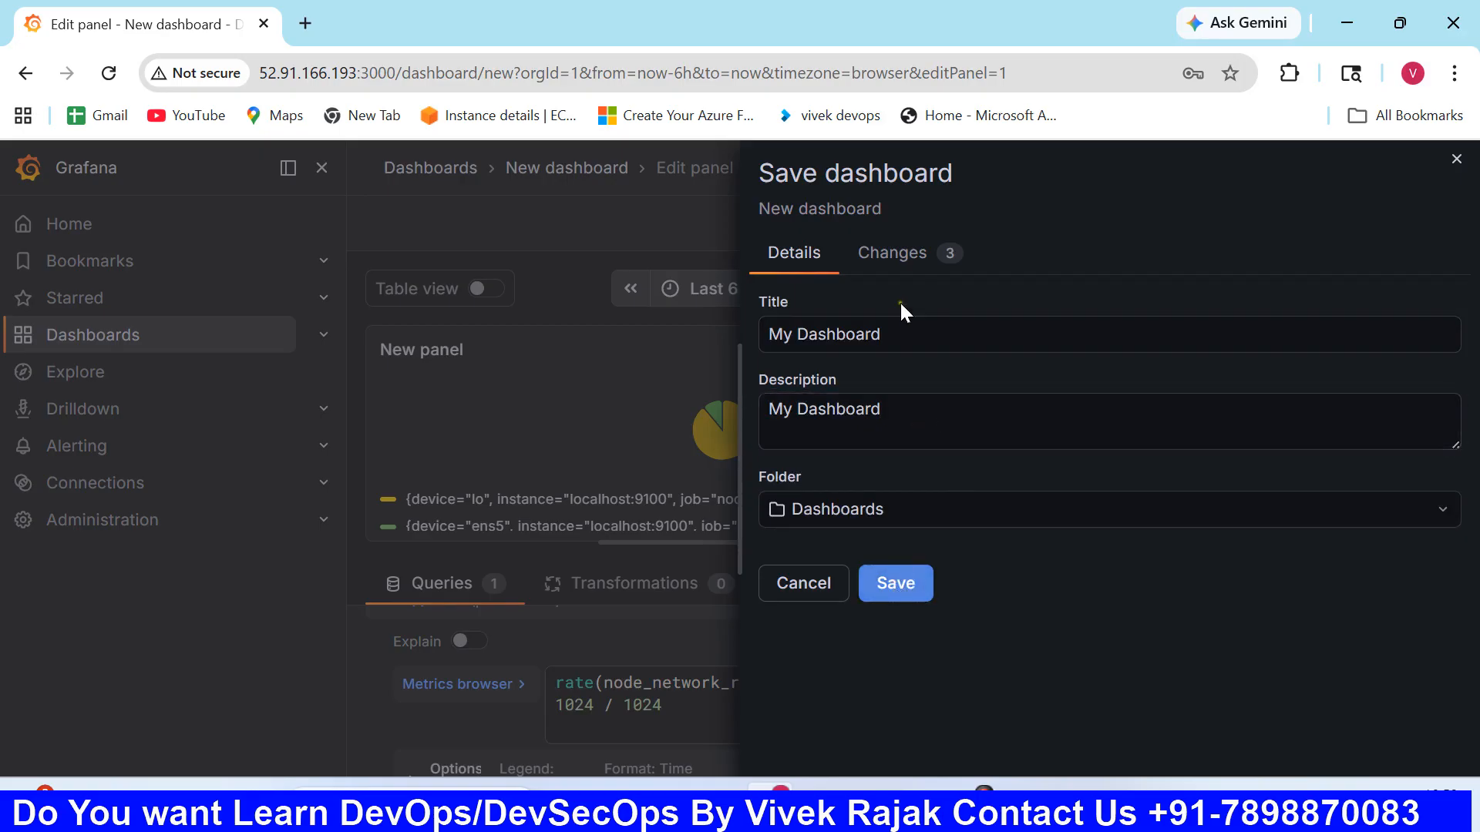
- Clear the description in the dashboard save form and cancel saving
click(889, 336)
drag(881, 409, 790, 404)
key(BackSpace)
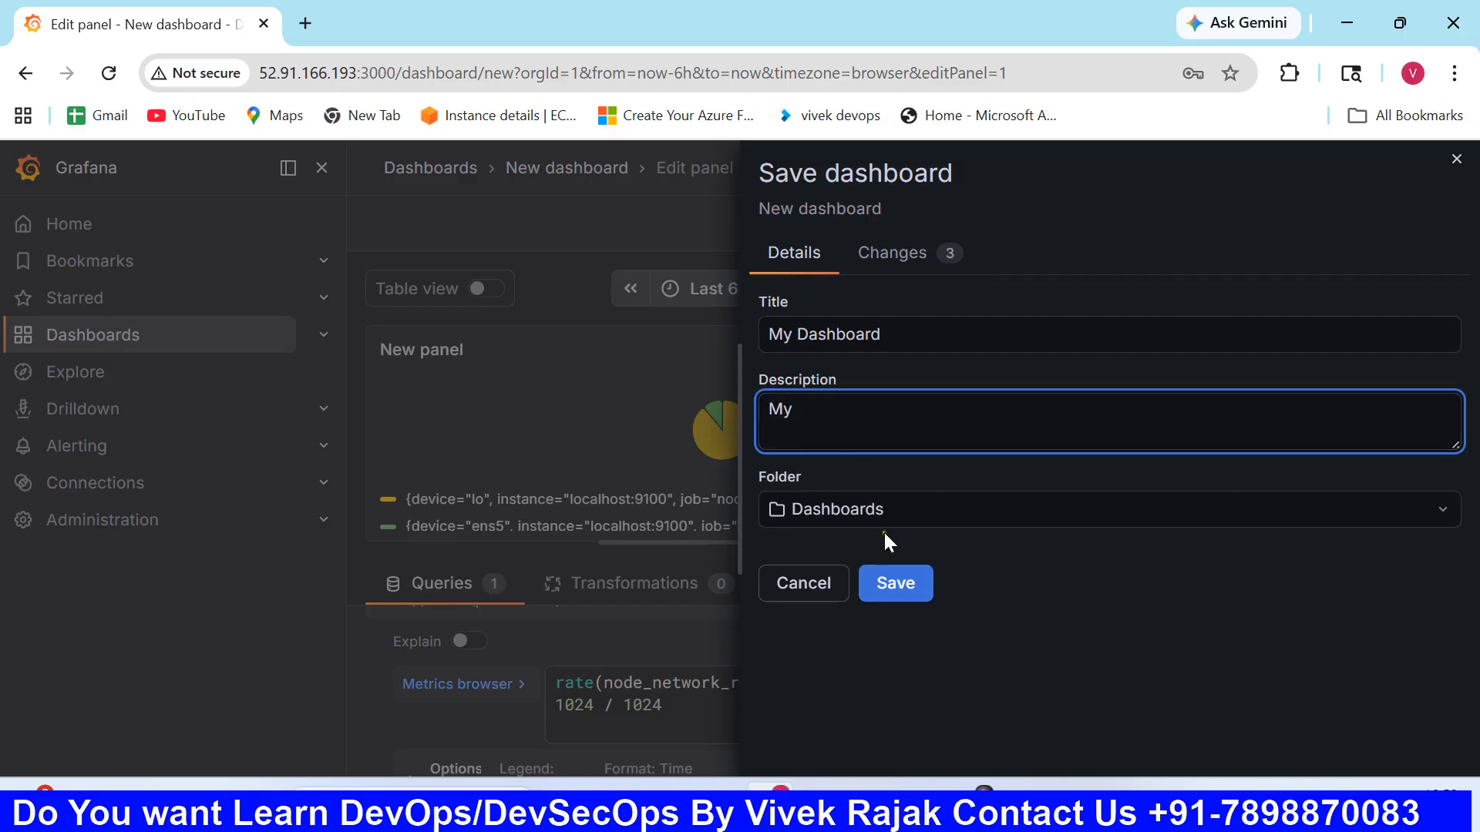
key(BackSpace)
key(BackSpace)
click(827, 595)
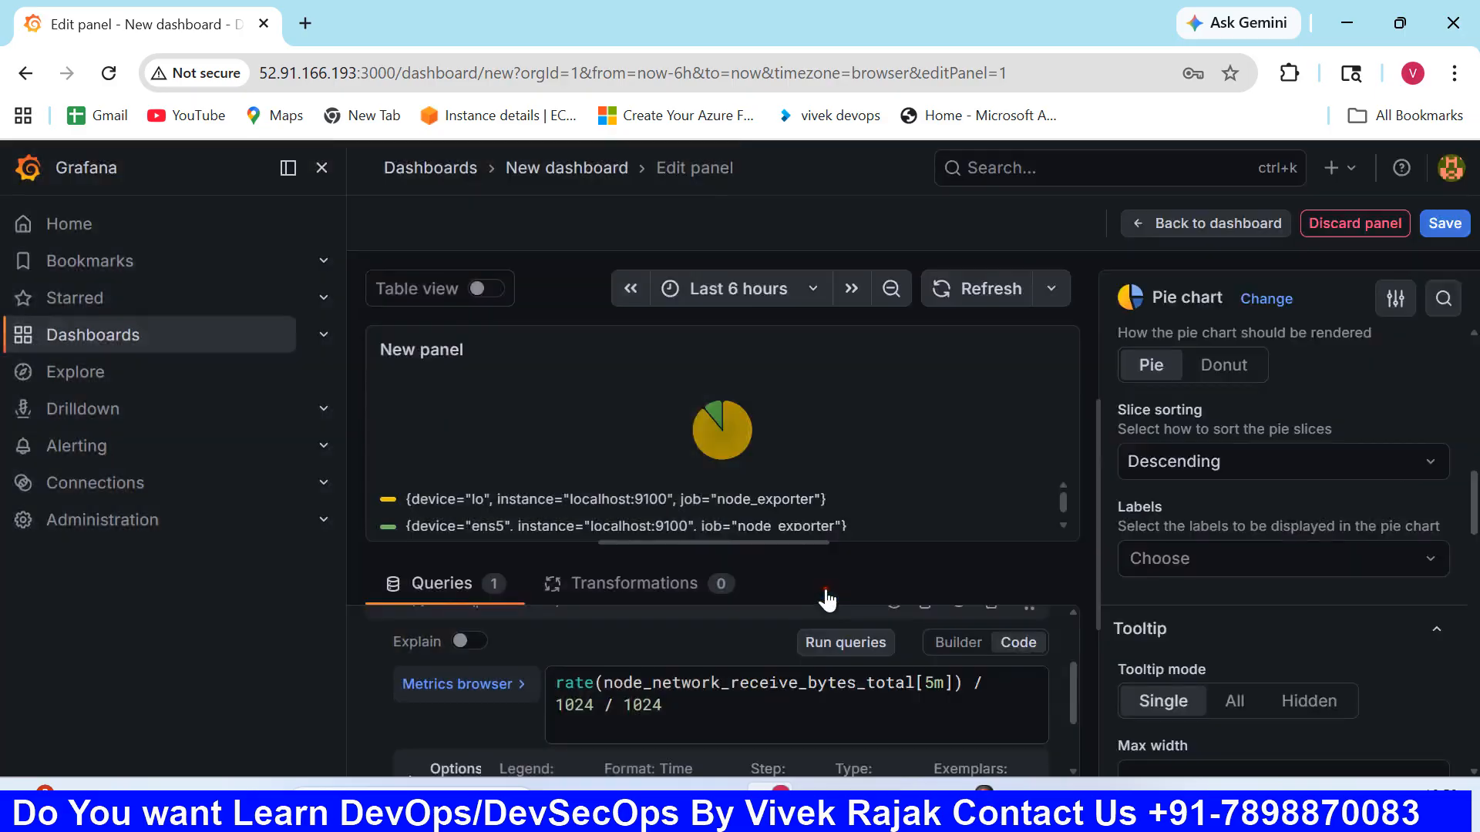
click(1441, 225)
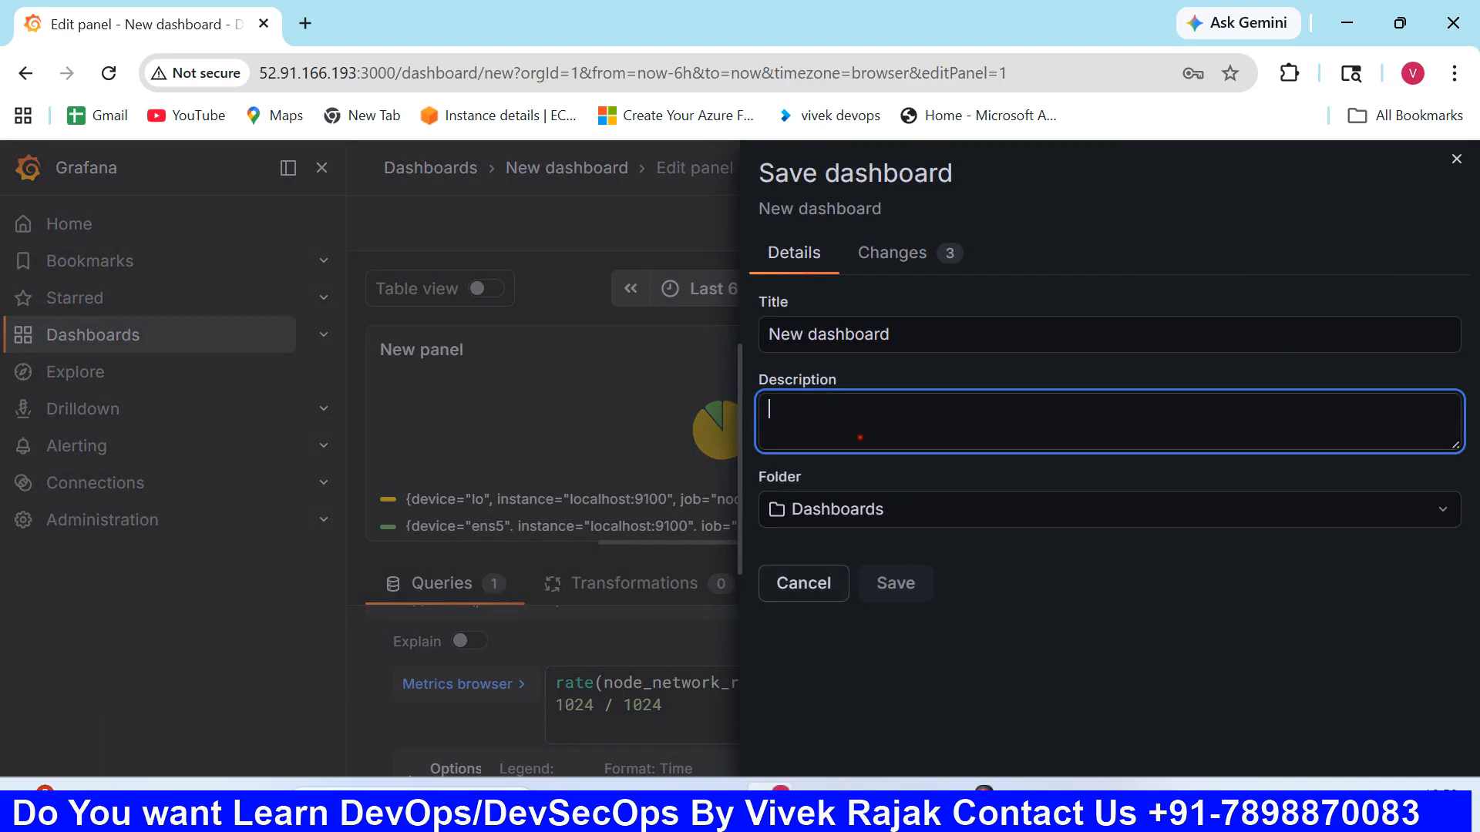
text(My Dashboard)
click(806, 589)
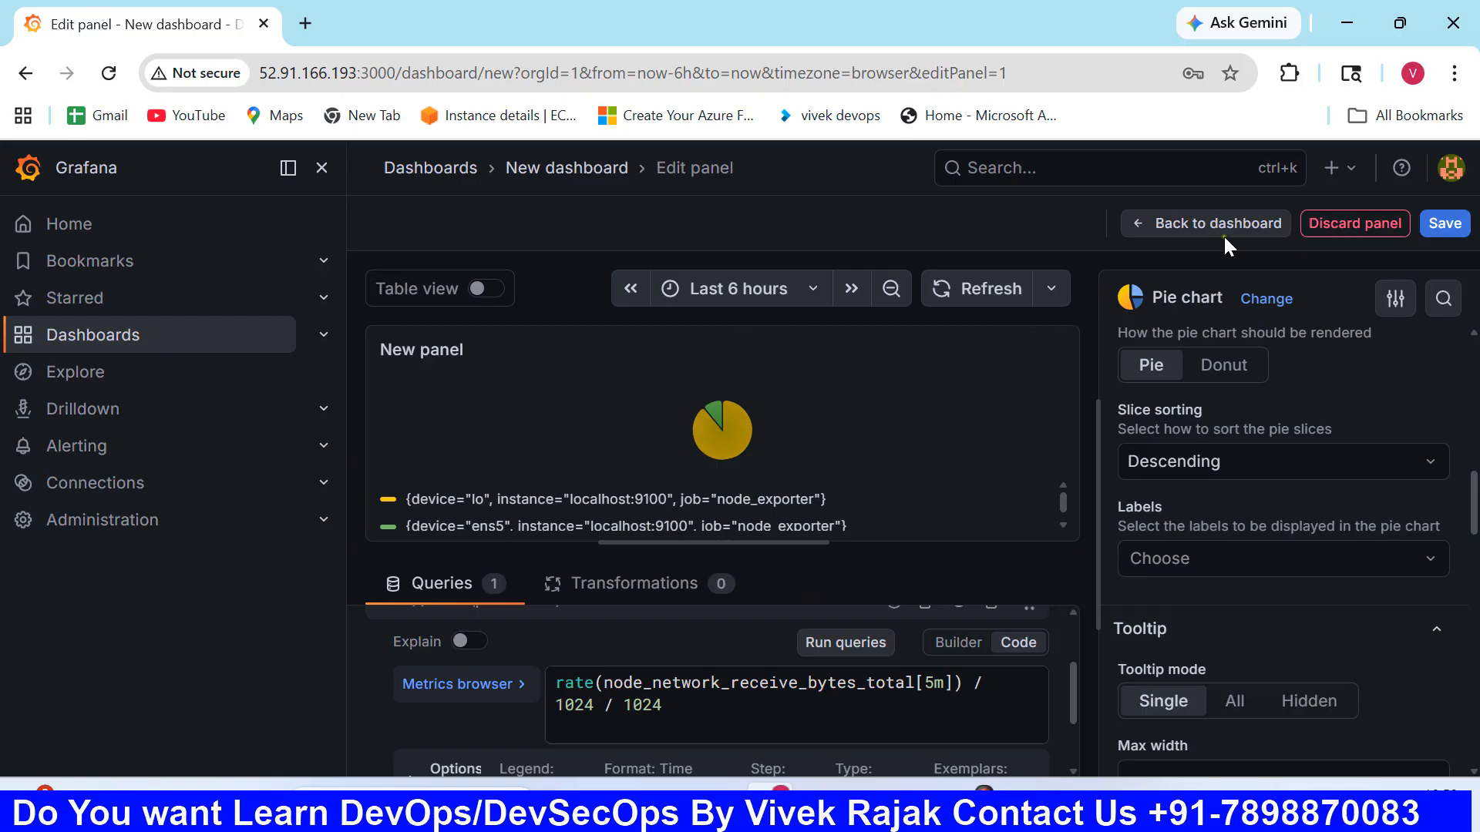
- Set the pie chart panel's description to My Dashboard
scroll(1244, 515, down, 15)
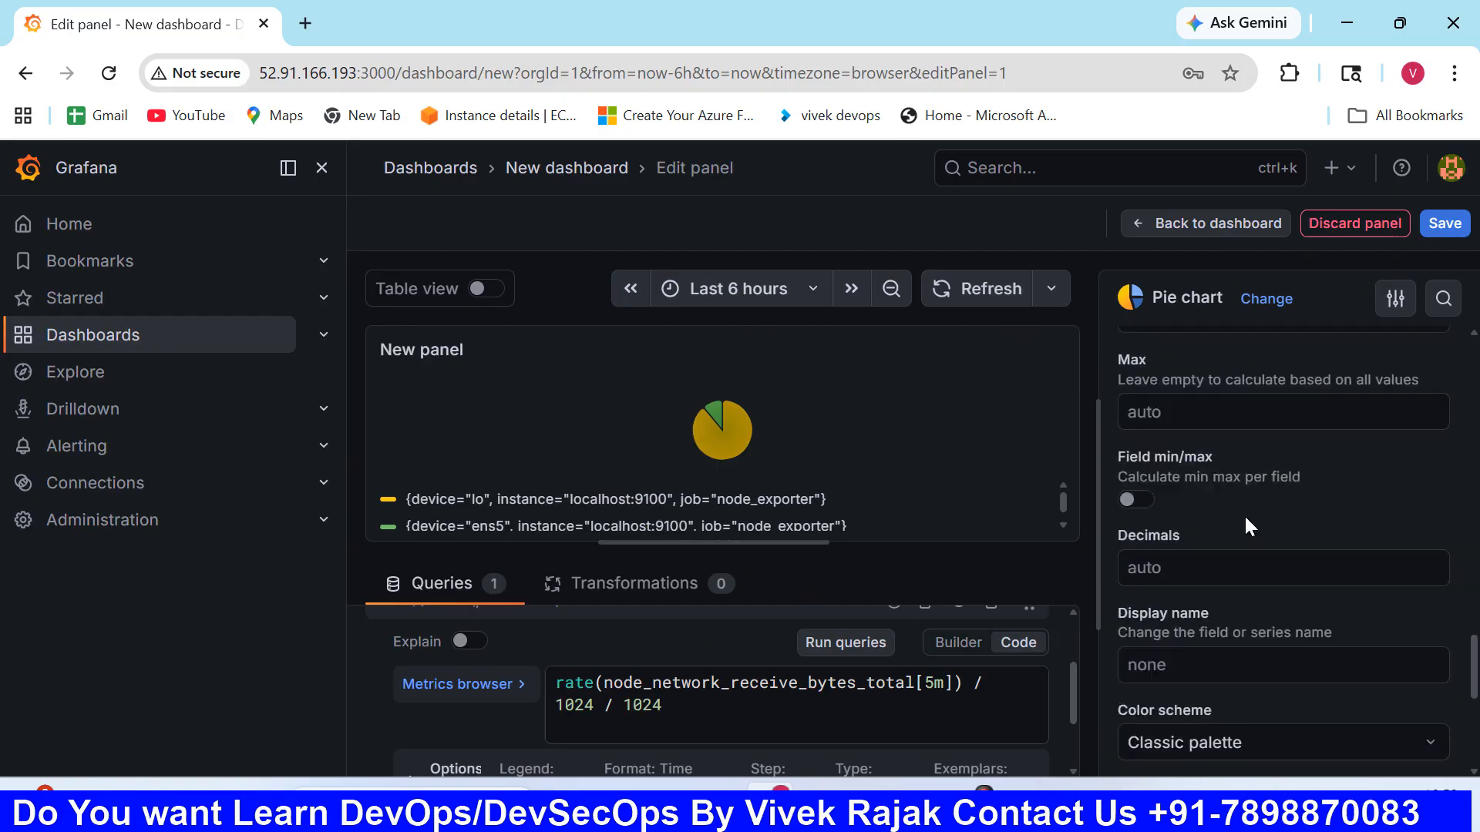
scroll(1244, 524, up, 15)
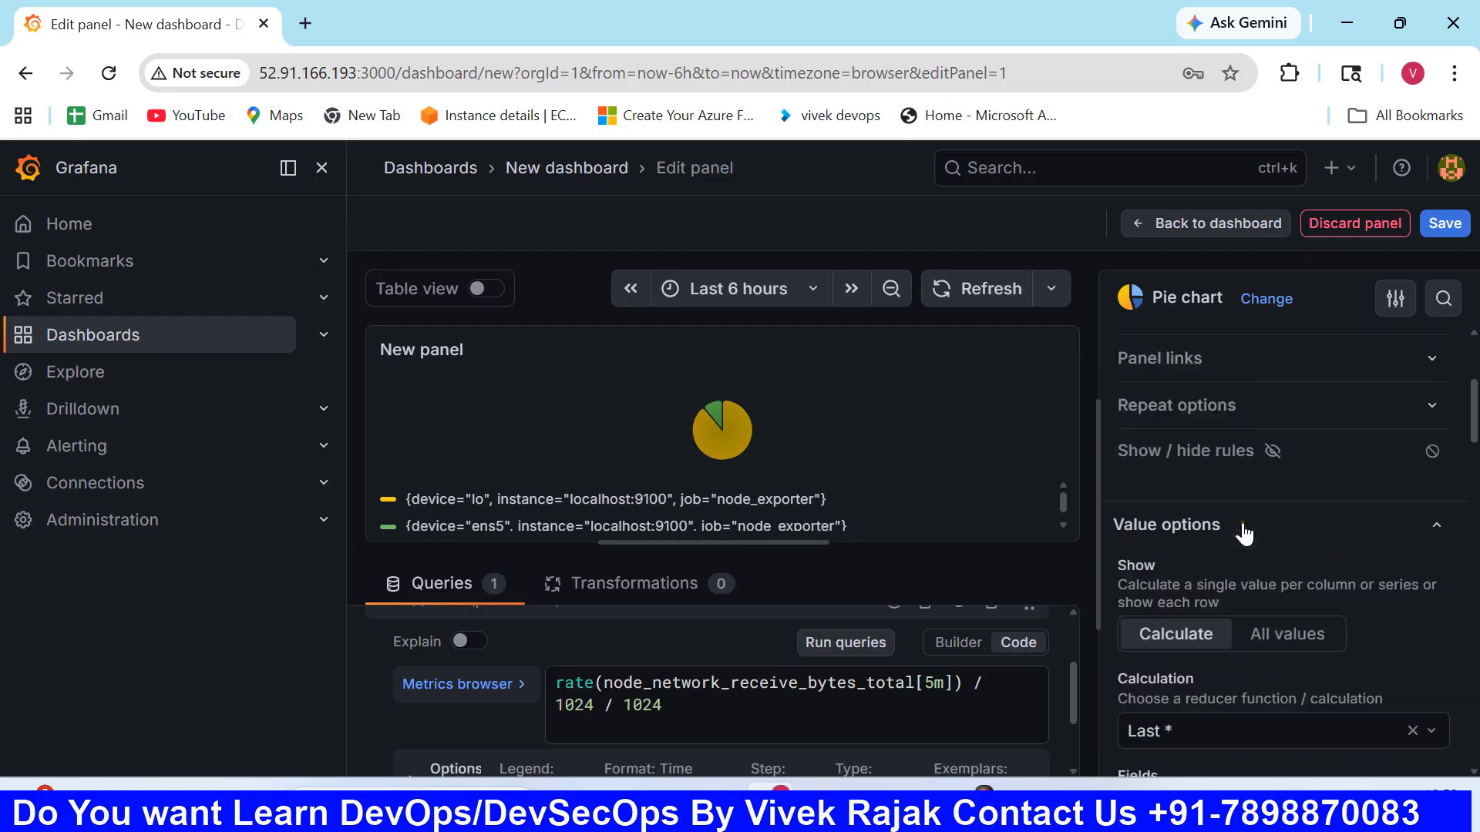
click(1216, 423)
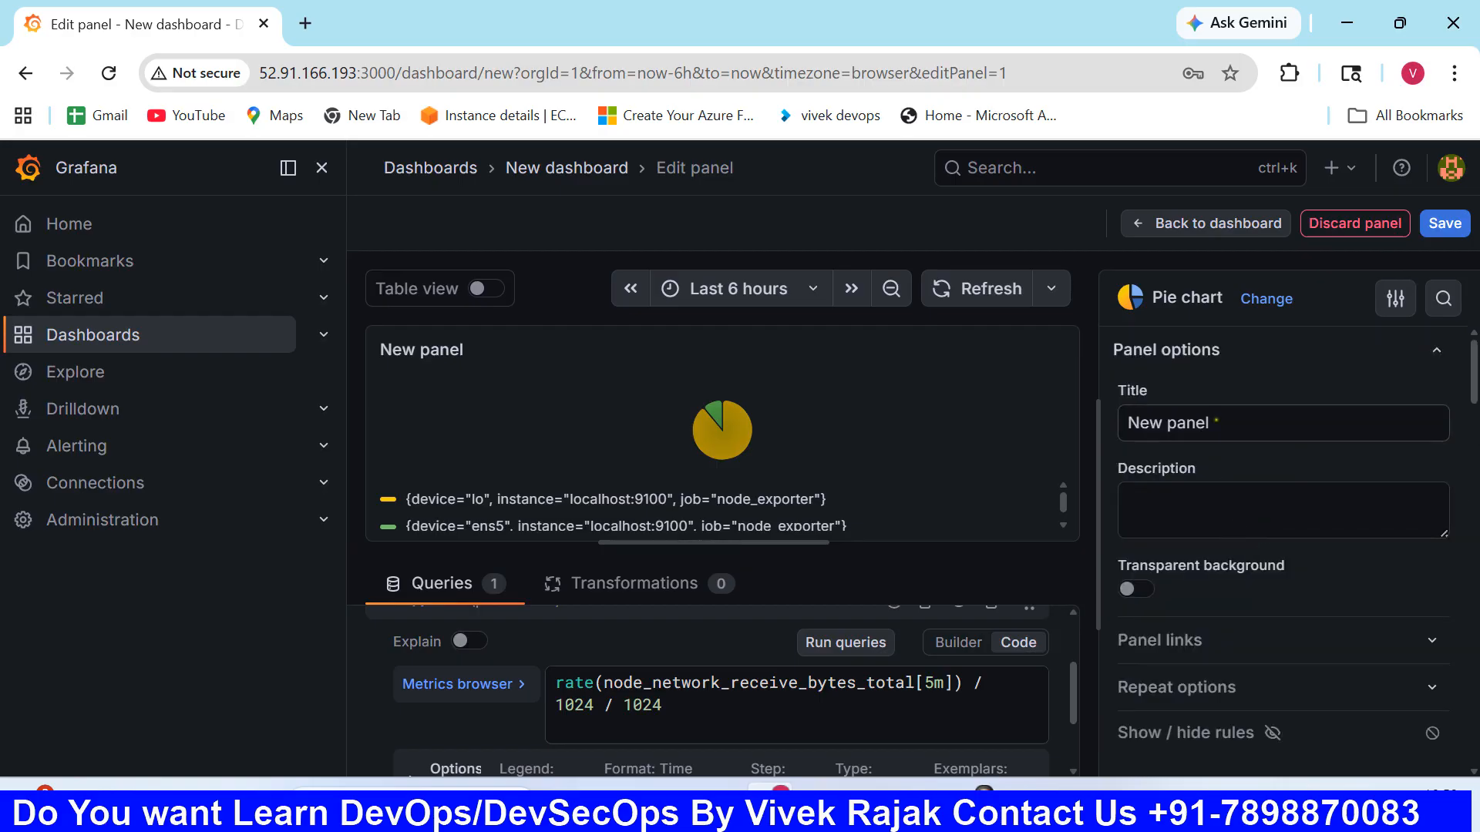
click(1170, 531)
key(ctrl+v)
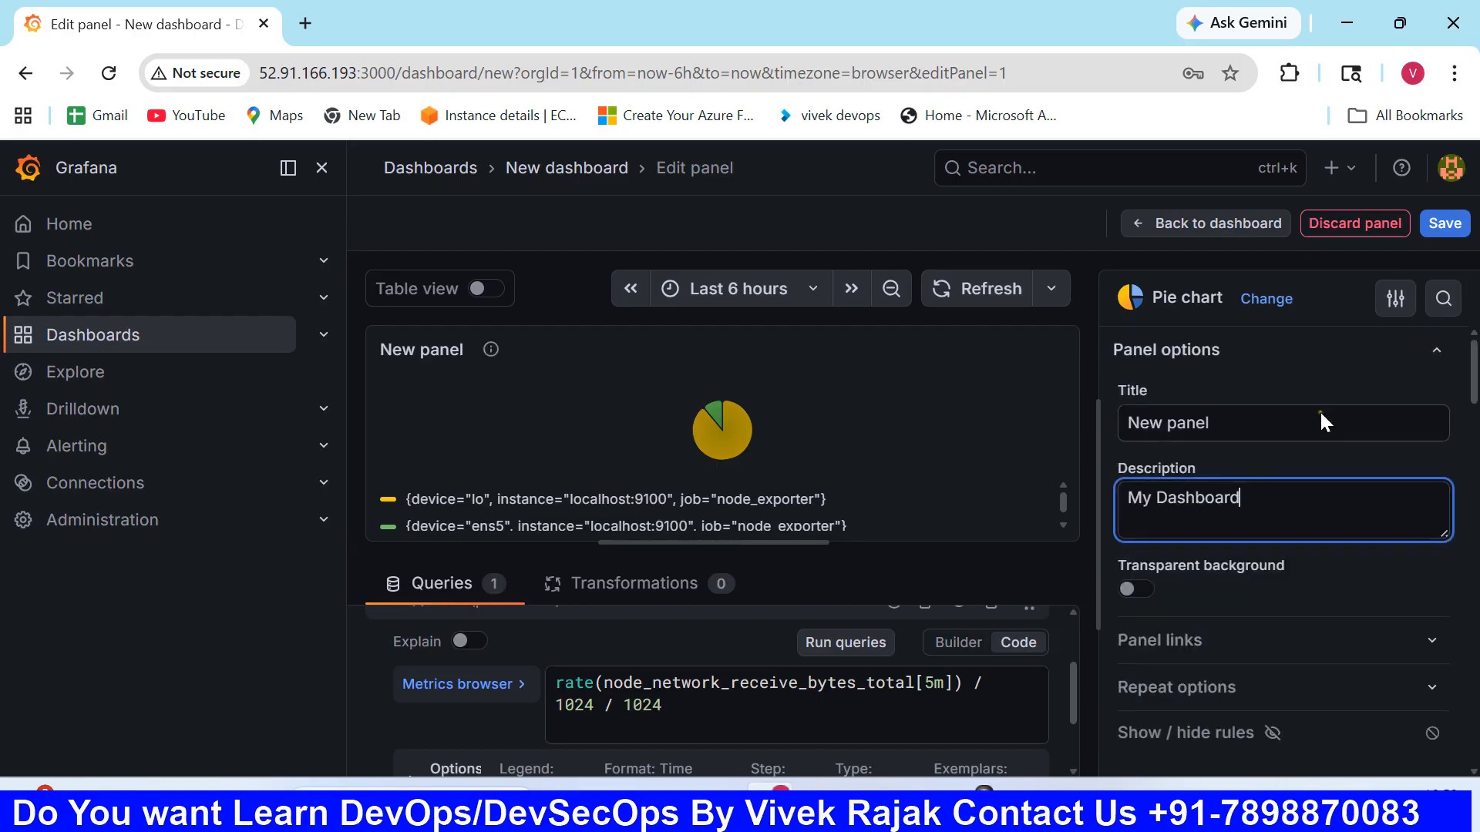
- Save the dashboard in the Dashboards folder with My Dashboard as its title and description
click(1445, 222)
key(ctrl+v)
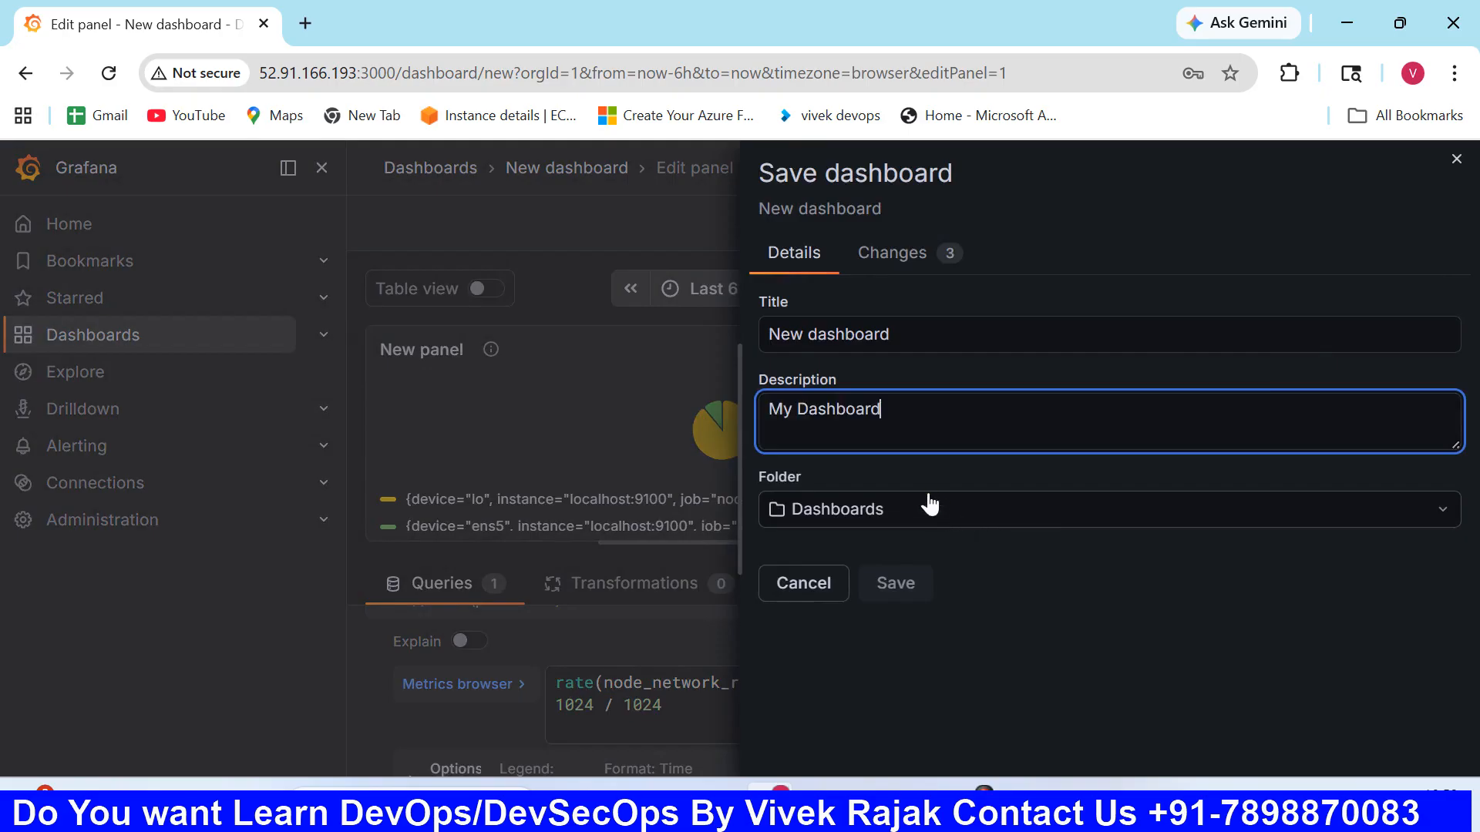
click(898, 579)
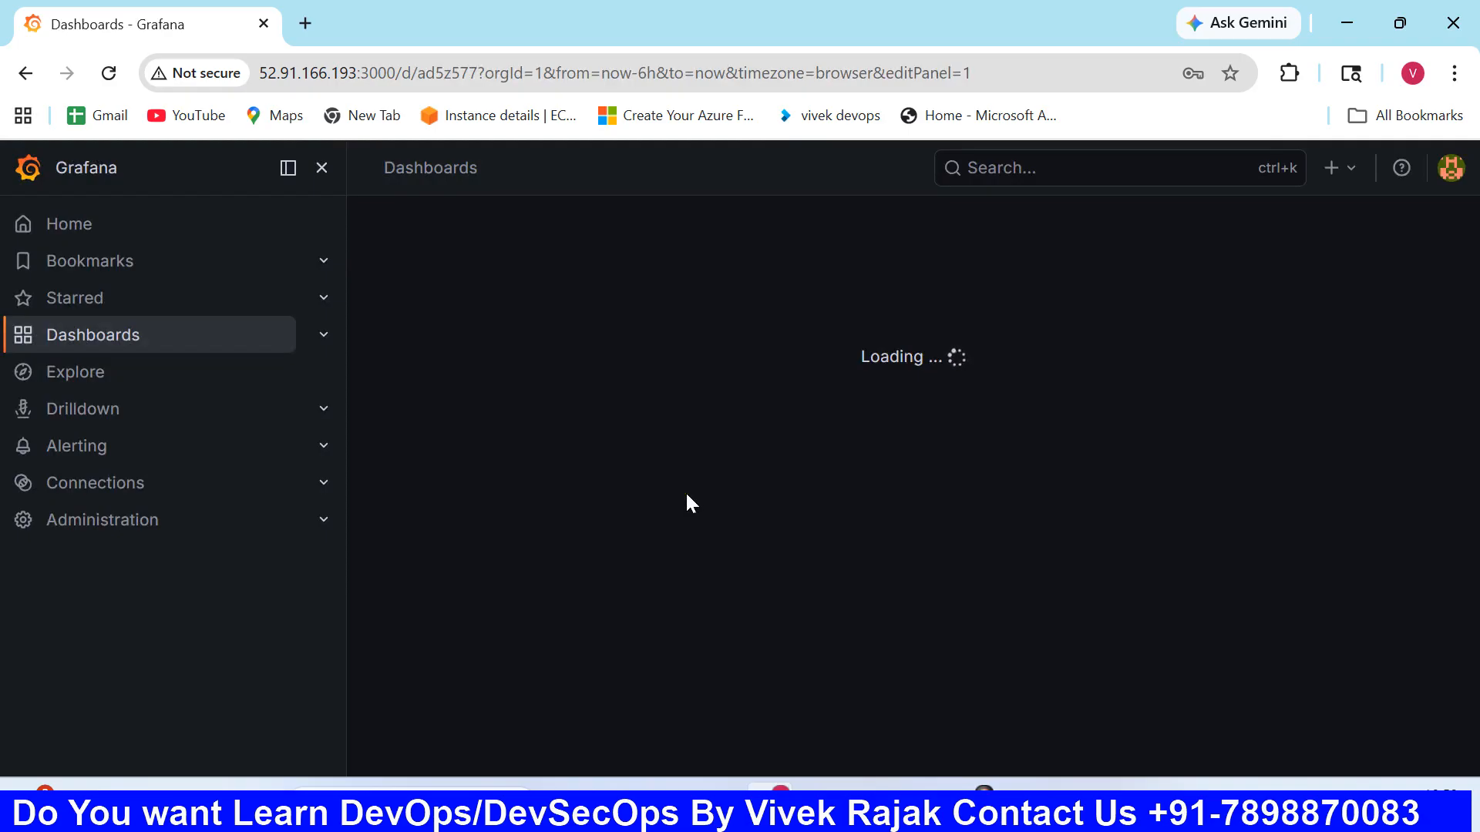
- Open the list of dashboards and reload the page to check for the saved dashboard
click(210, 357)
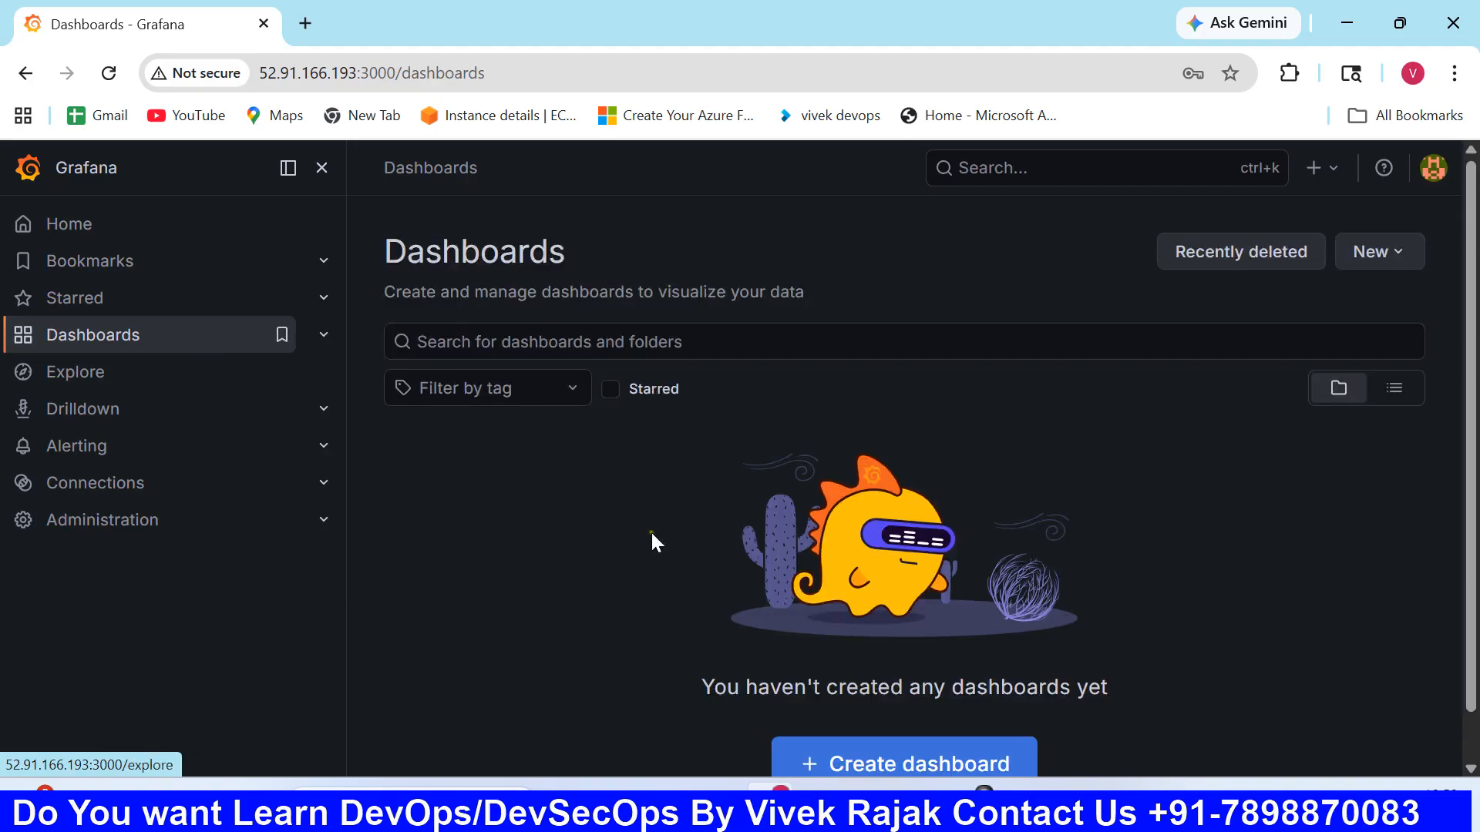
scroll(794, 586, down, 1)
scroll(794, 586, up, 1)
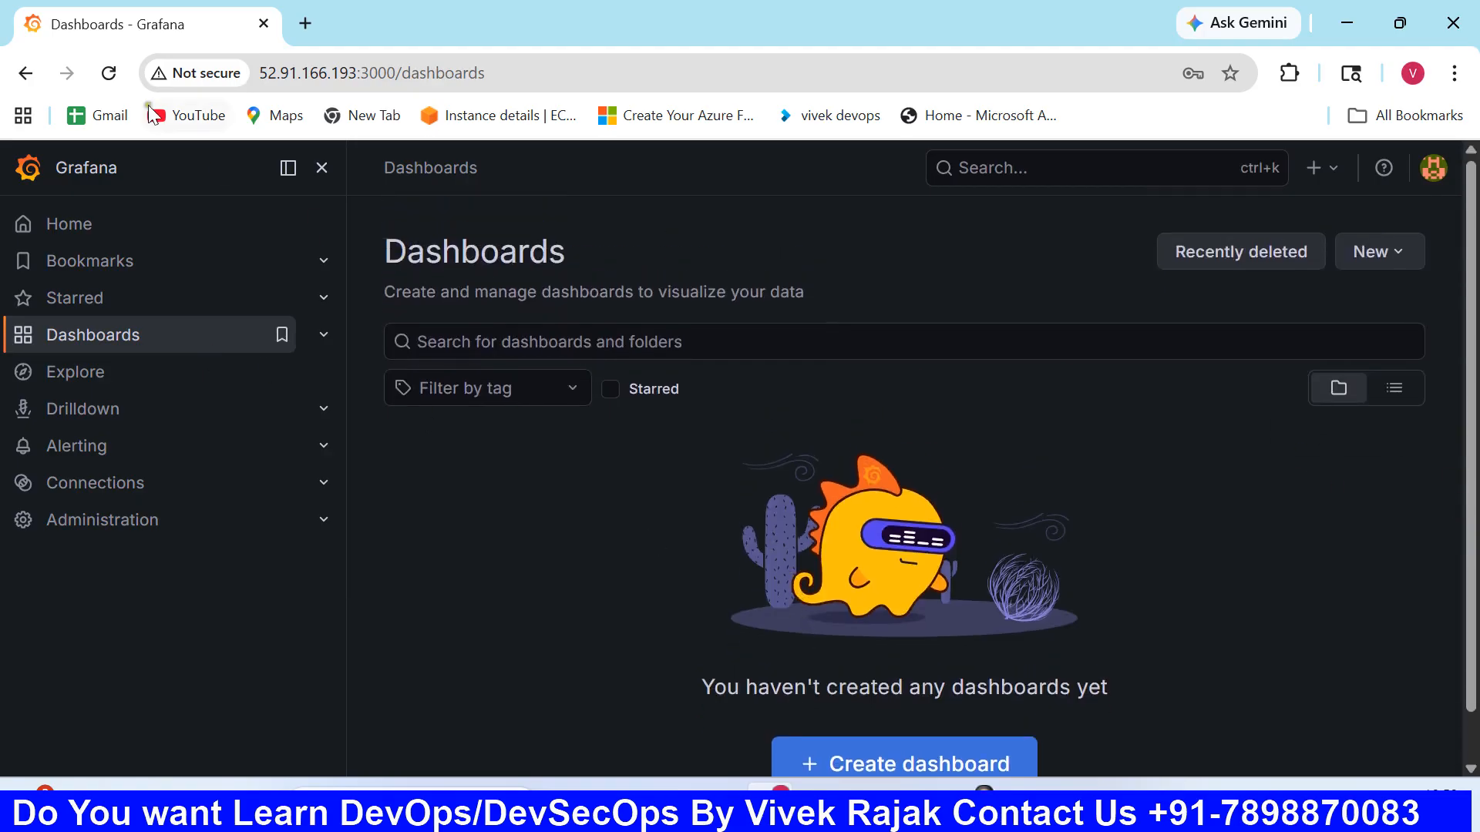
click(108, 73)
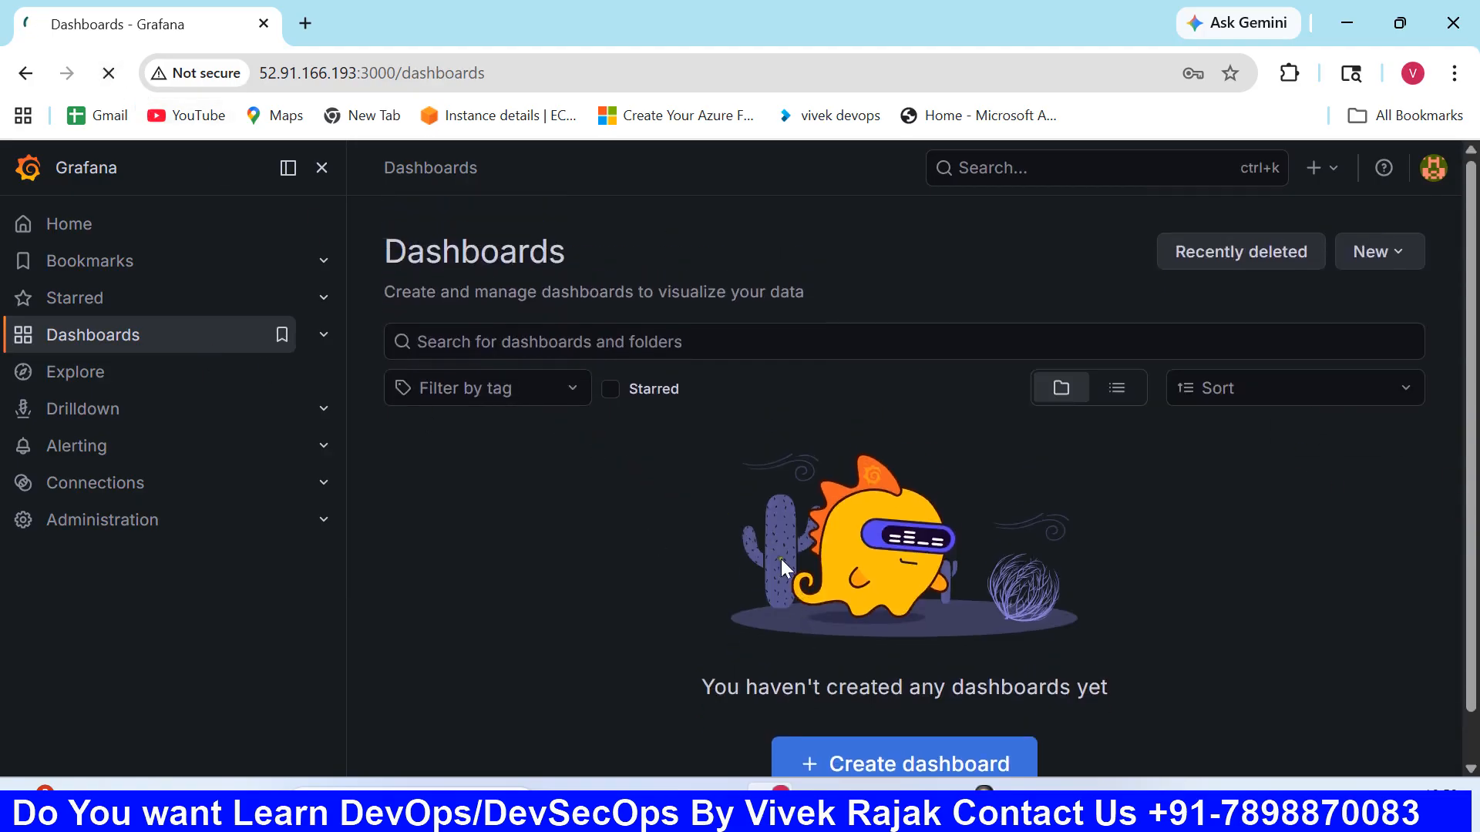
scroll(837, 614, down, 1)
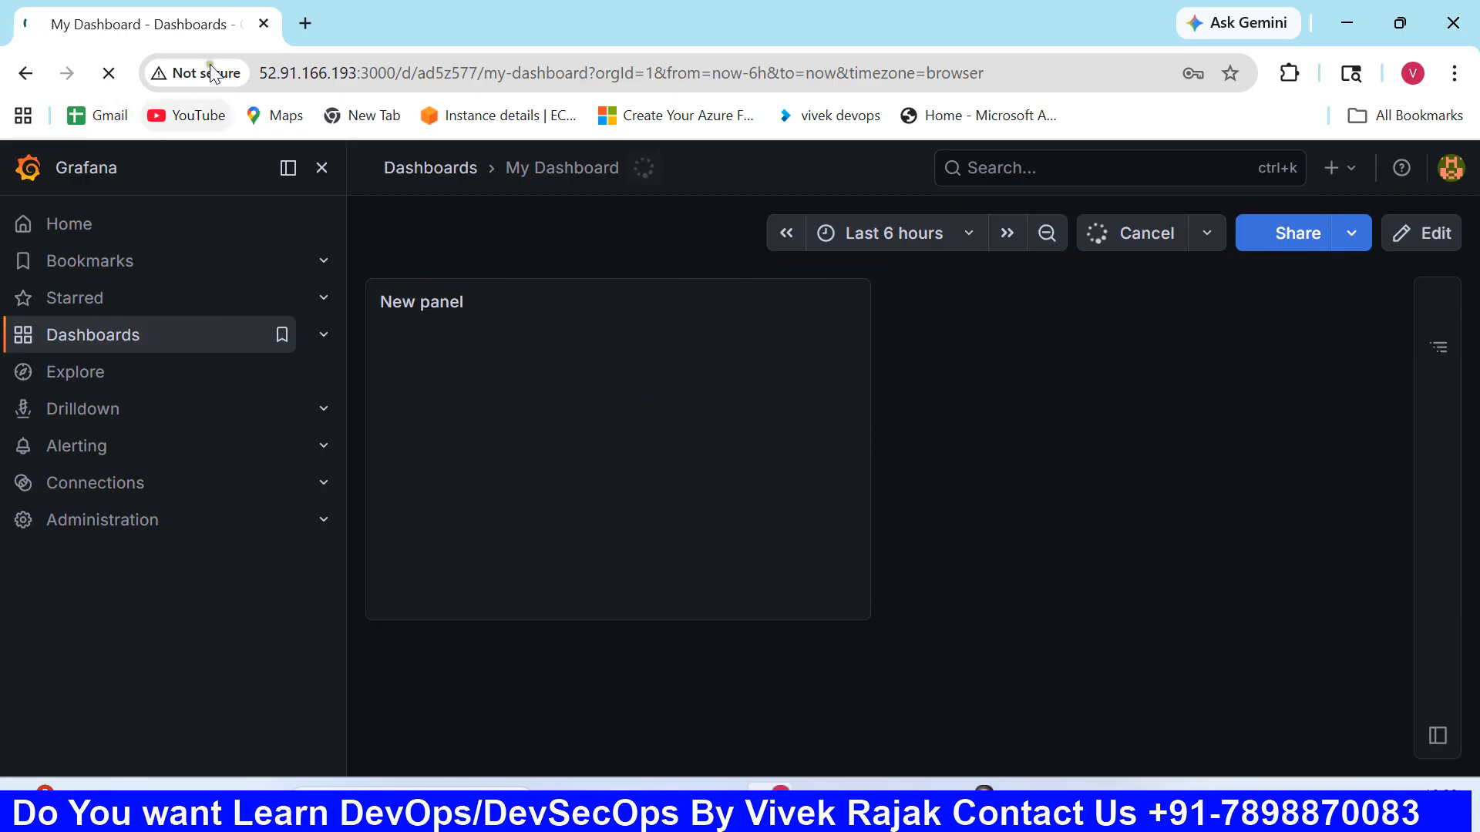
- Search Google for speed test in a new browser tab, run the internet speed test and close the tab
click(306, 23)
text(speed)
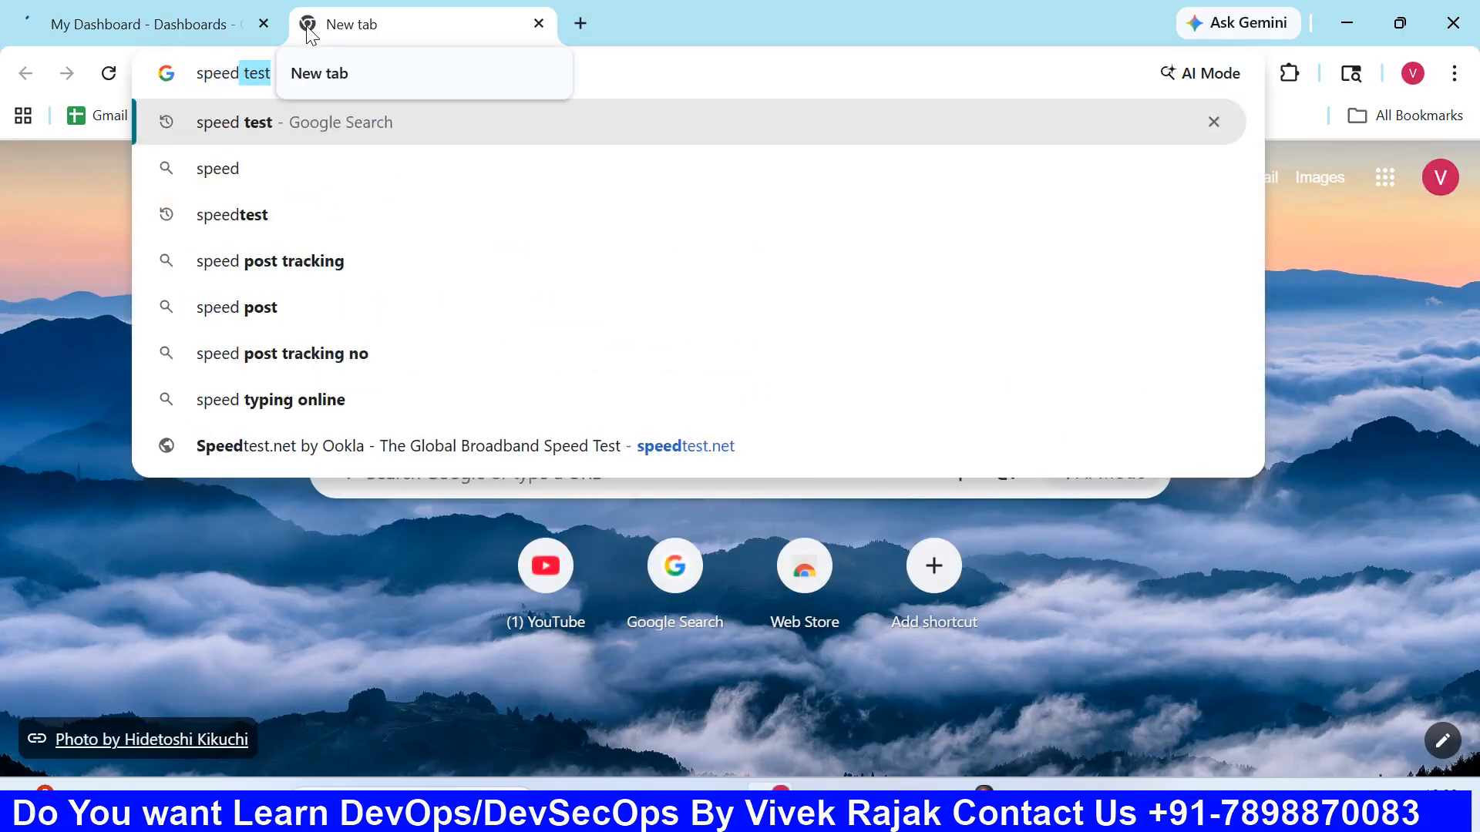
key(Return)
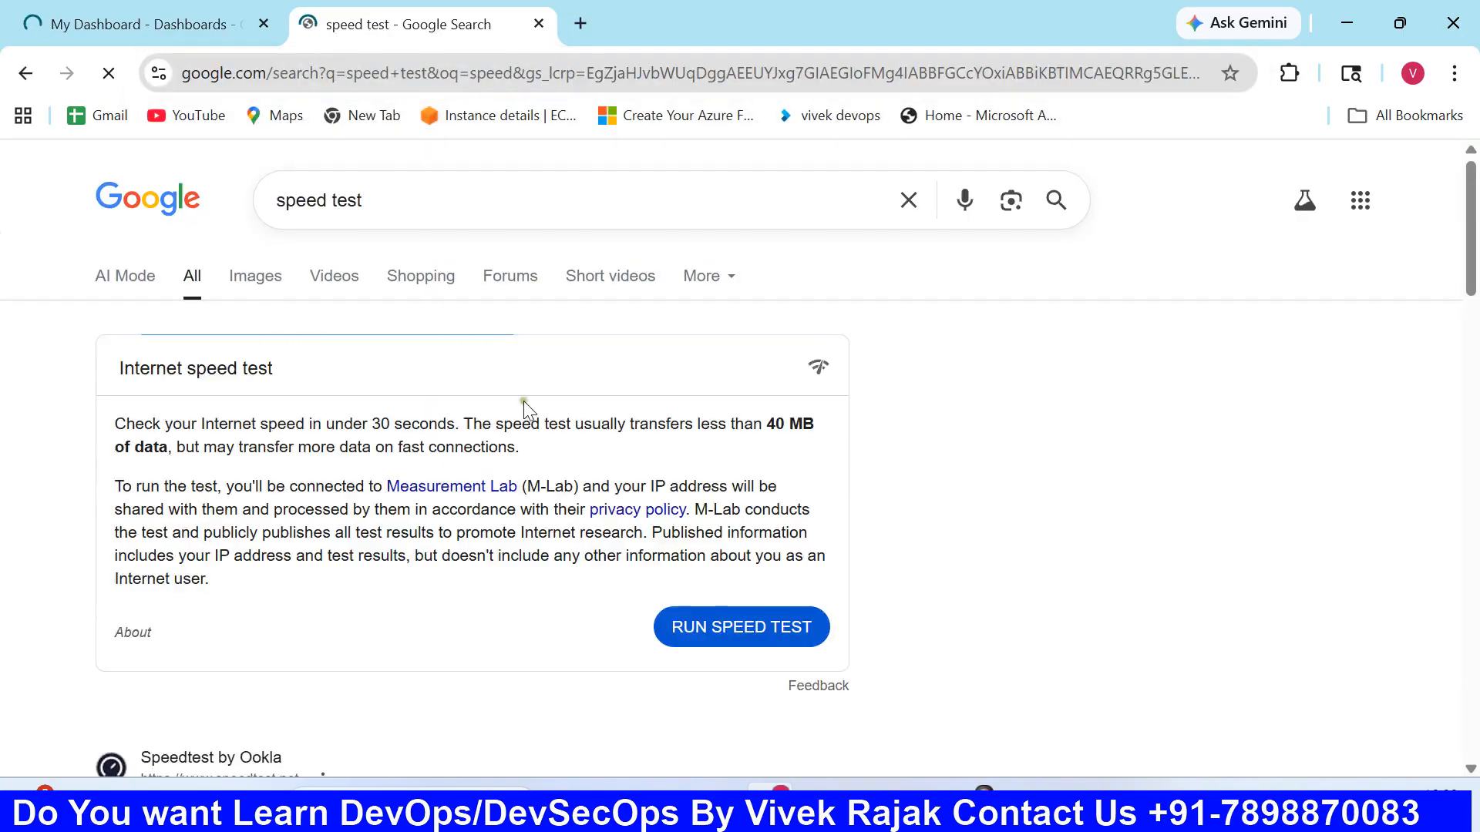
click(746, 625)
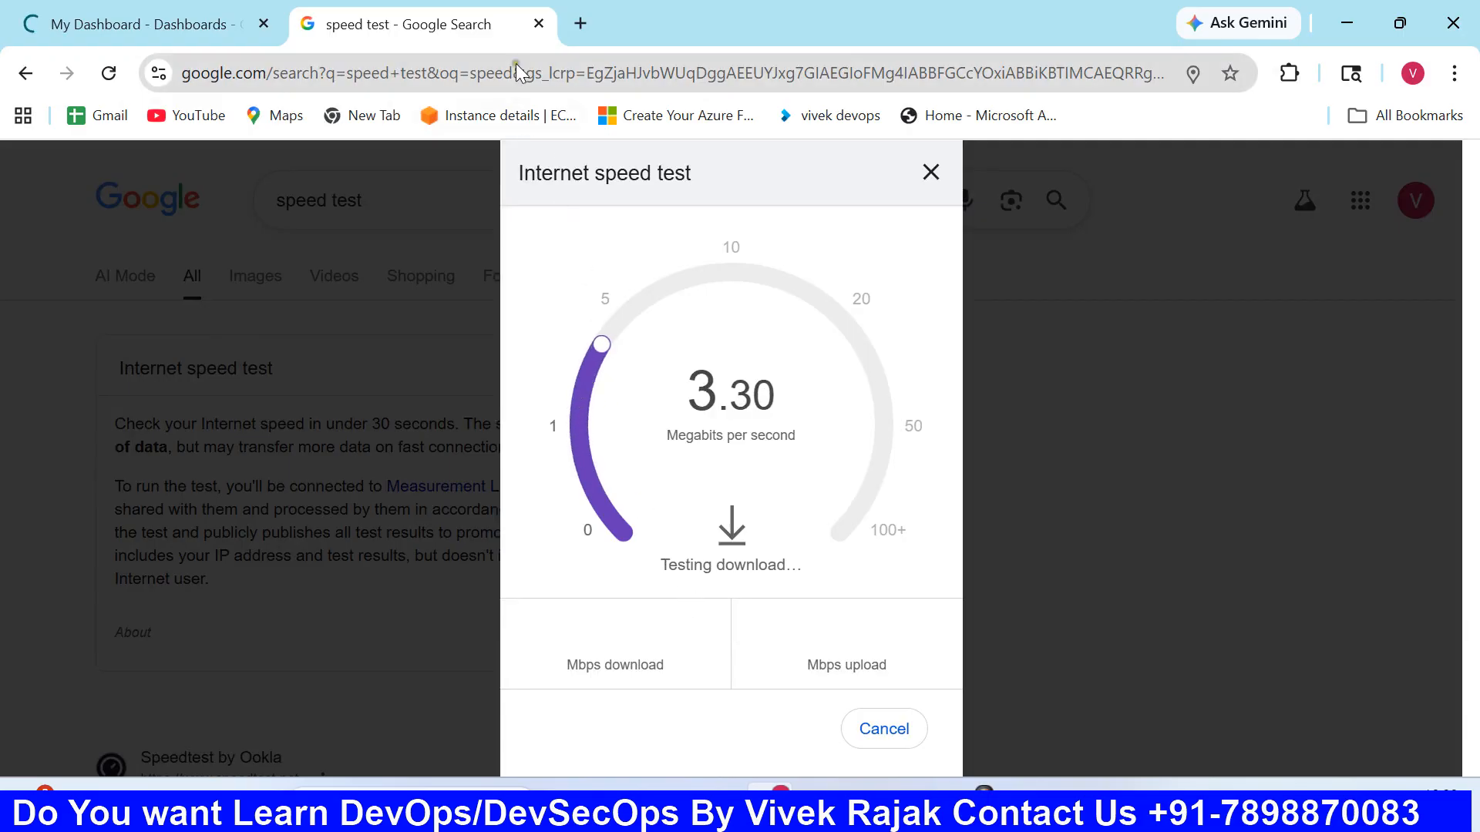
click(539, 23)
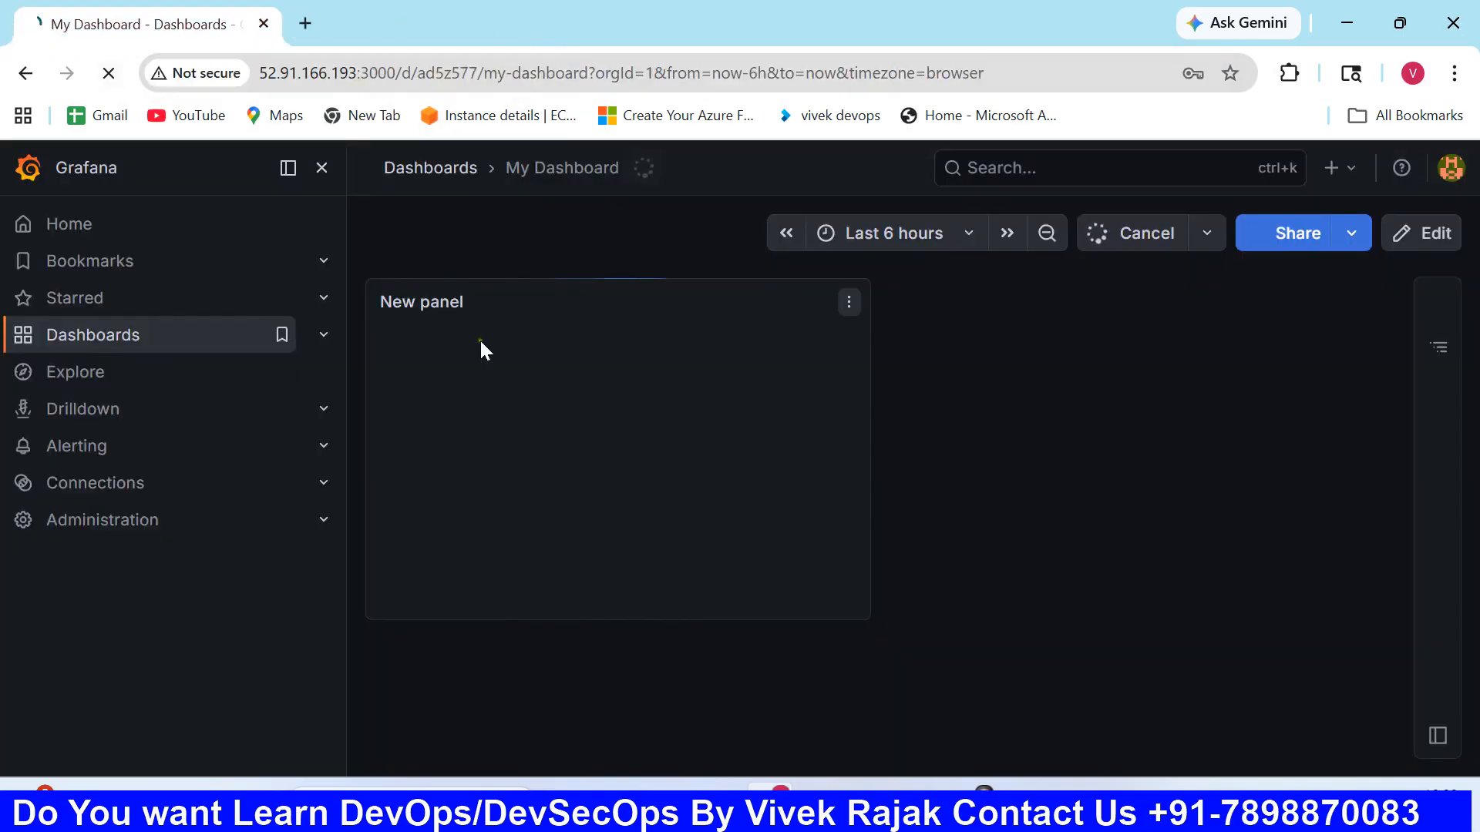
- Create a new dashboard from the dashboards list, add a panel and open its configuration
click(146, 336)
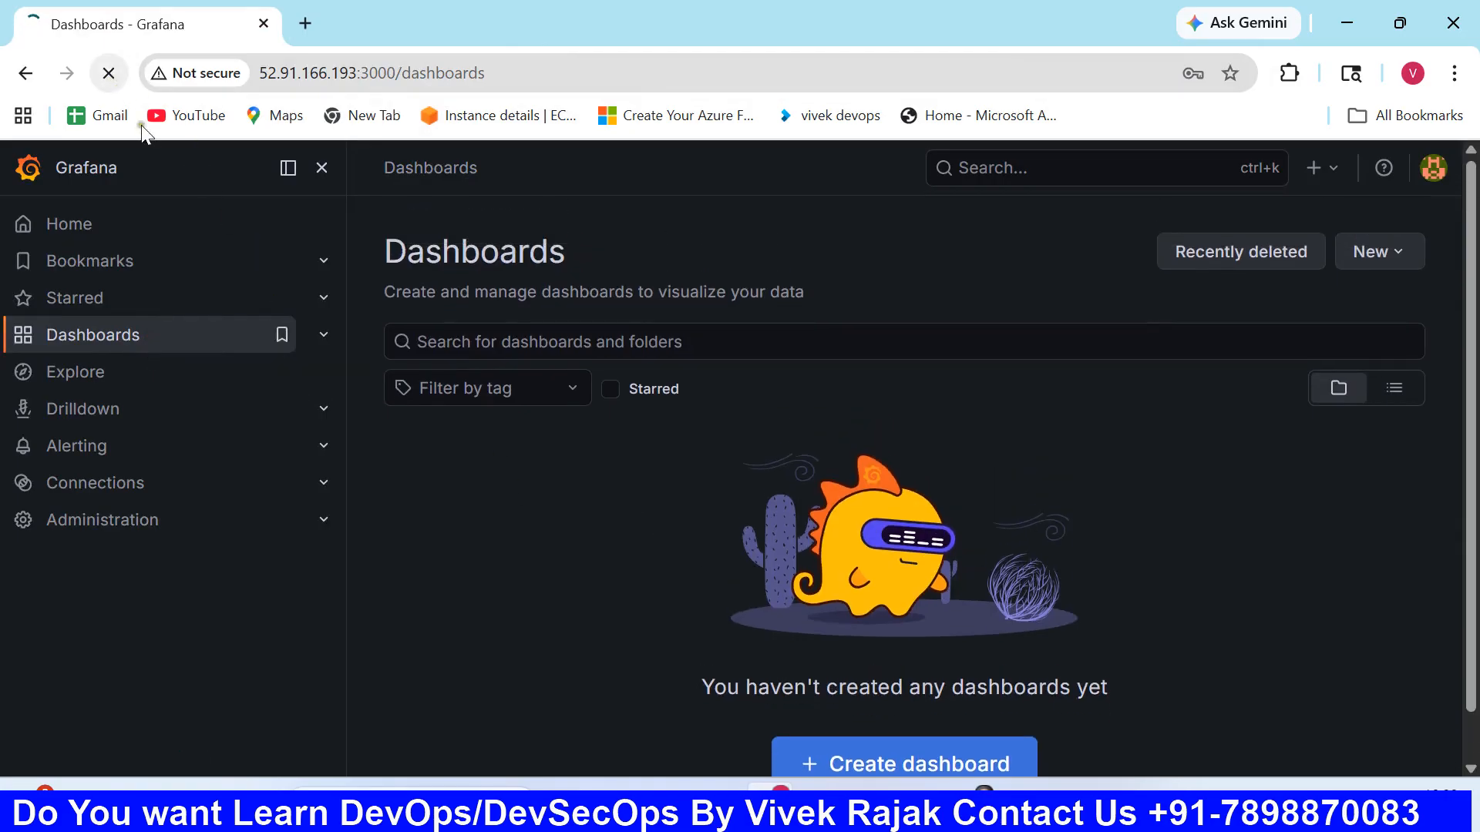
scroll(928, 616, down, 1)
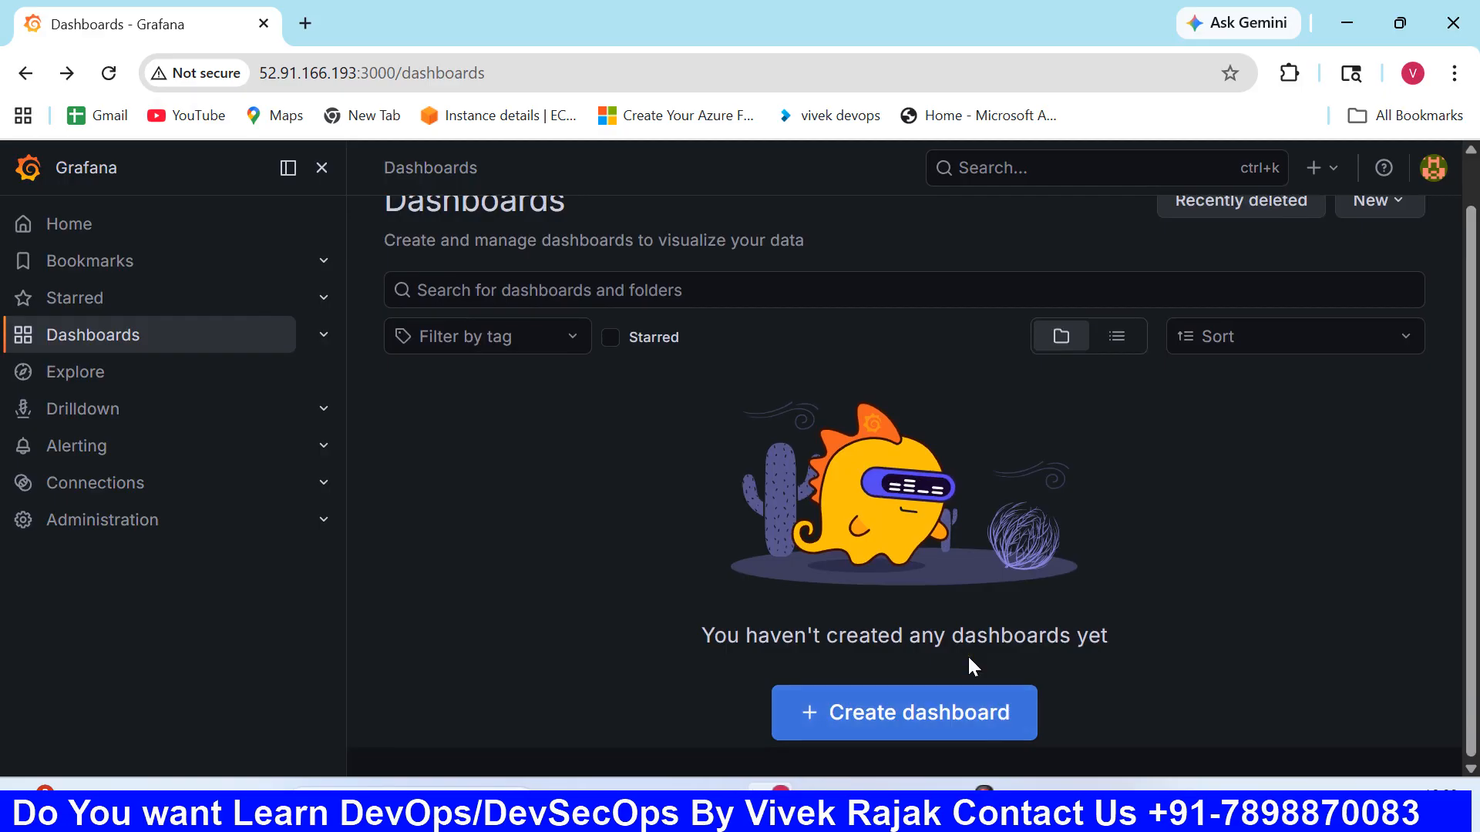
scroll(896, 581, up, 1)
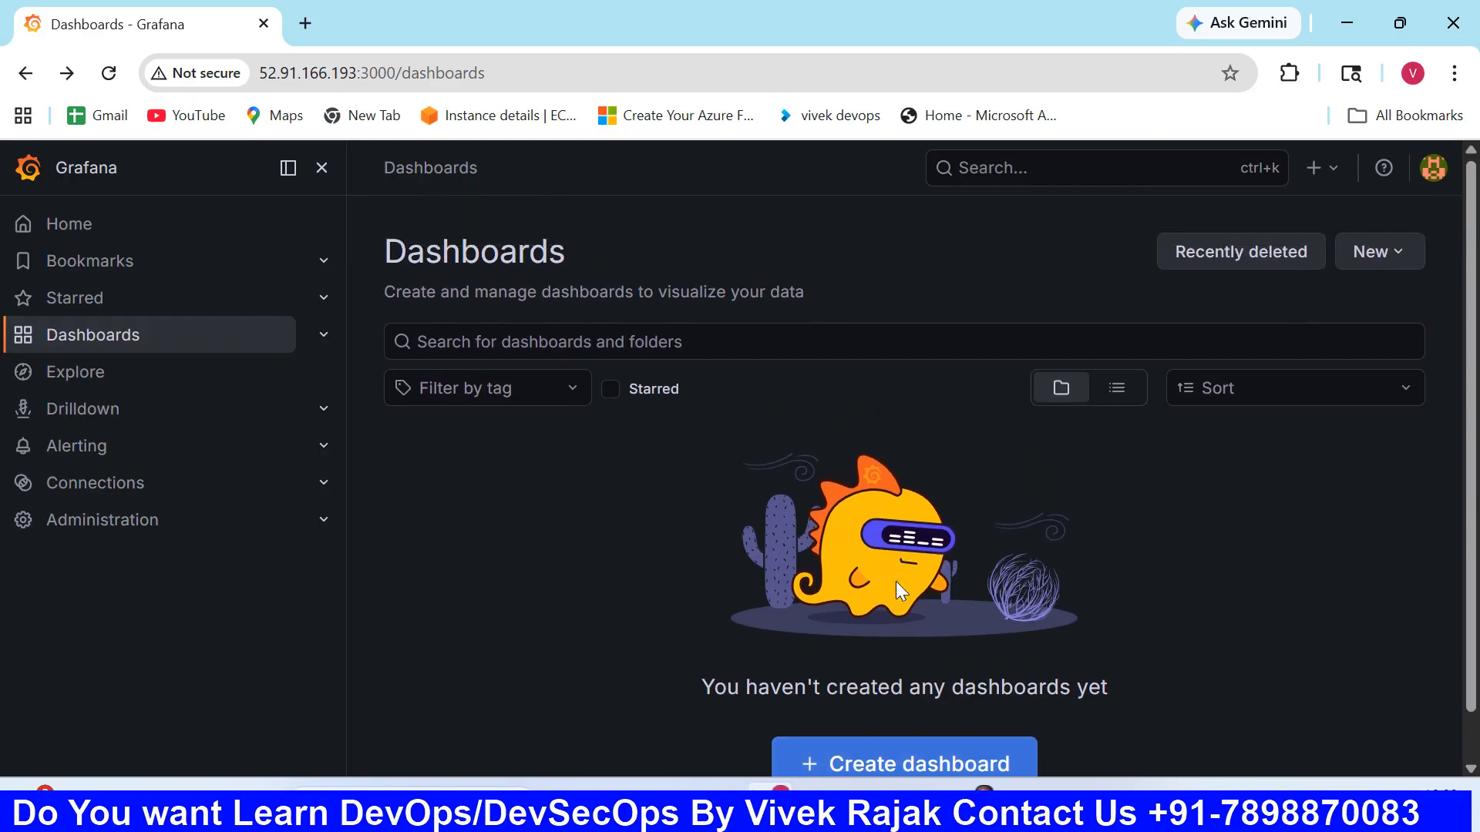
scroll(896, 581, down, 1)
click(905, 720)
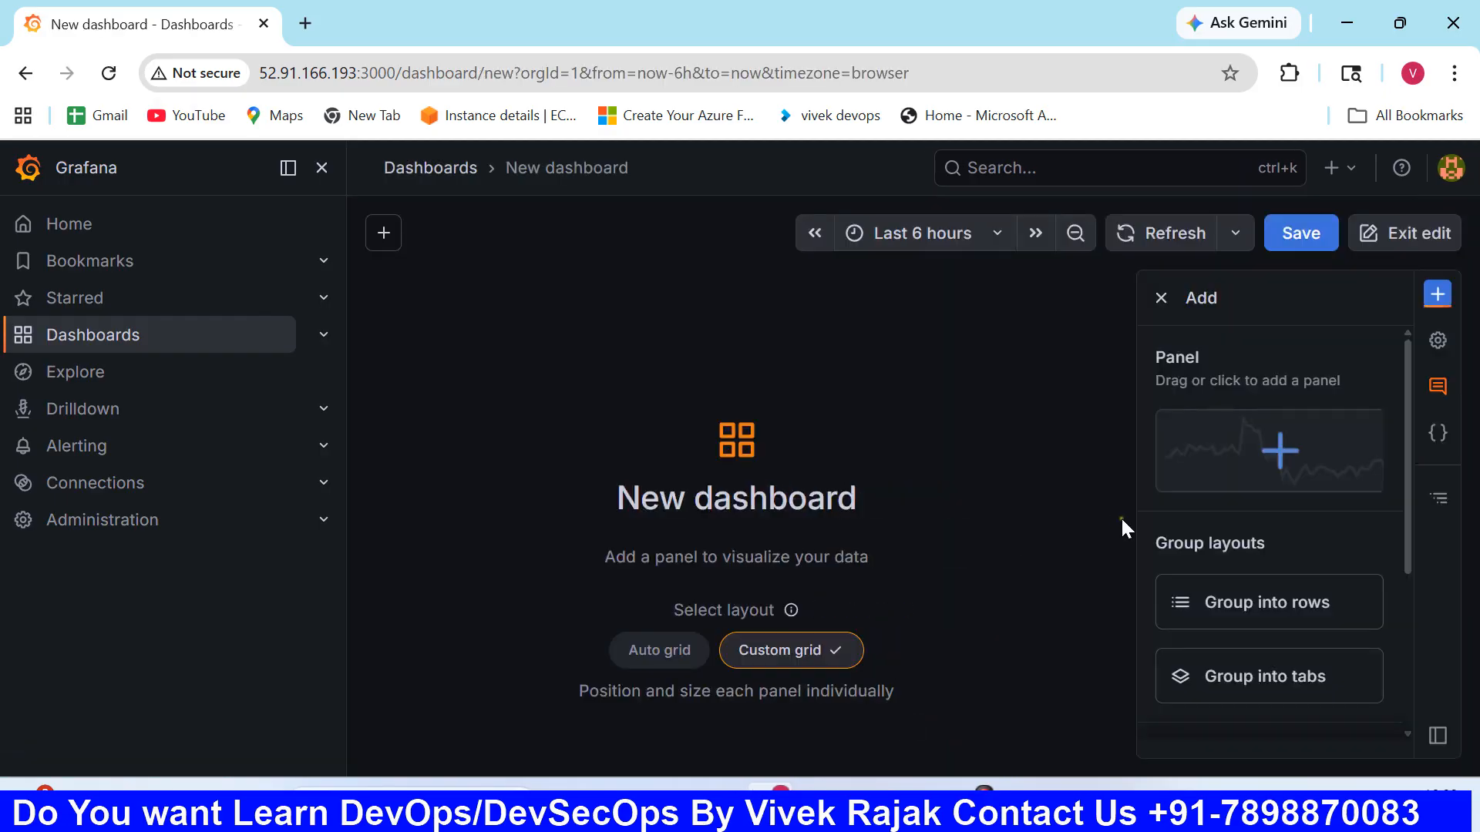
click(1236, 436)
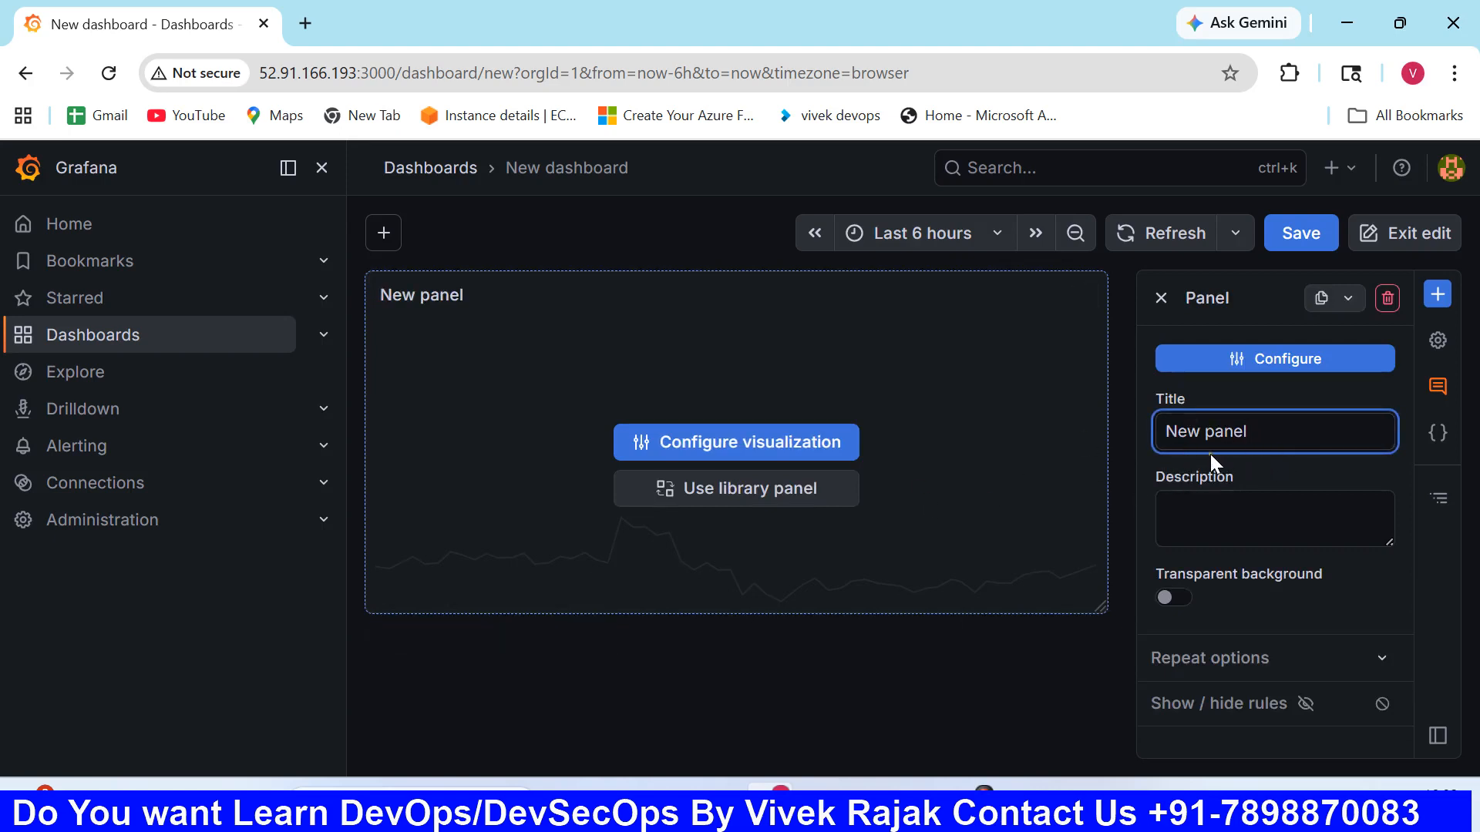
click(1226, 360)
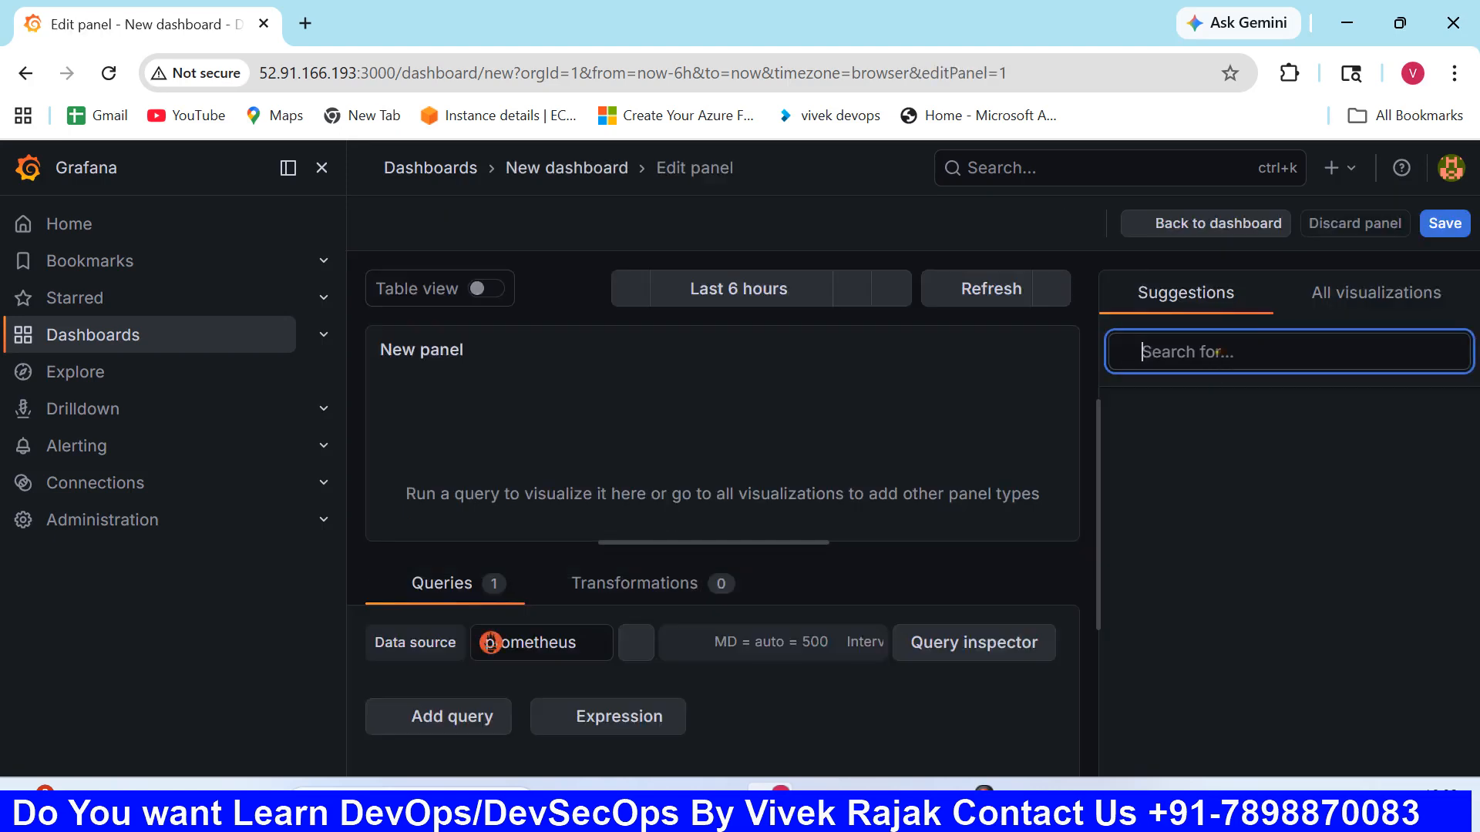
- Enter the copied query rate(node_network_receive_bytes_total[5m]) / 1024 / 1024 as the panel's PromQL query and run it
scroll(805, 624, down, 1)
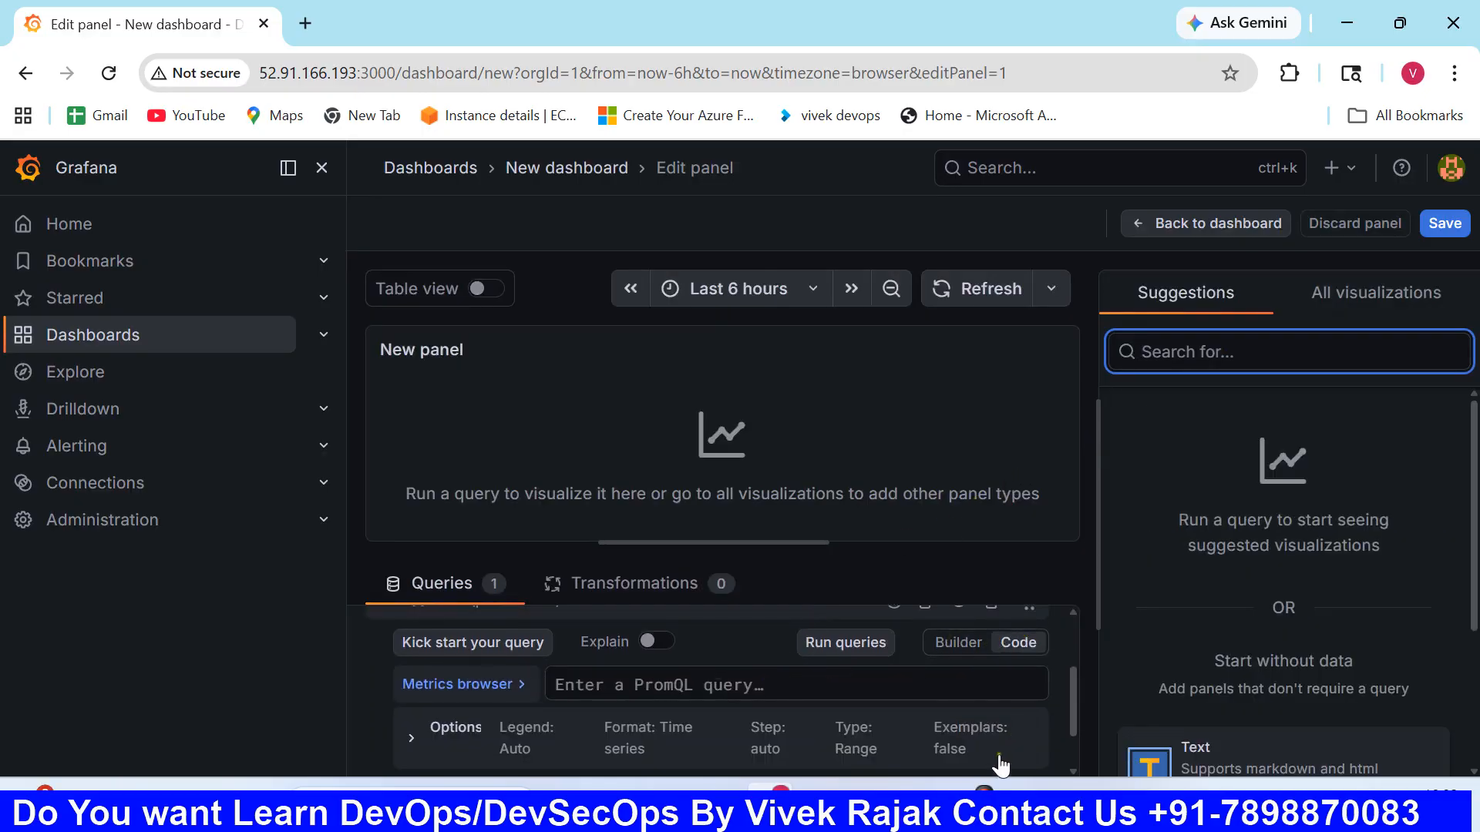
click(922, 805)
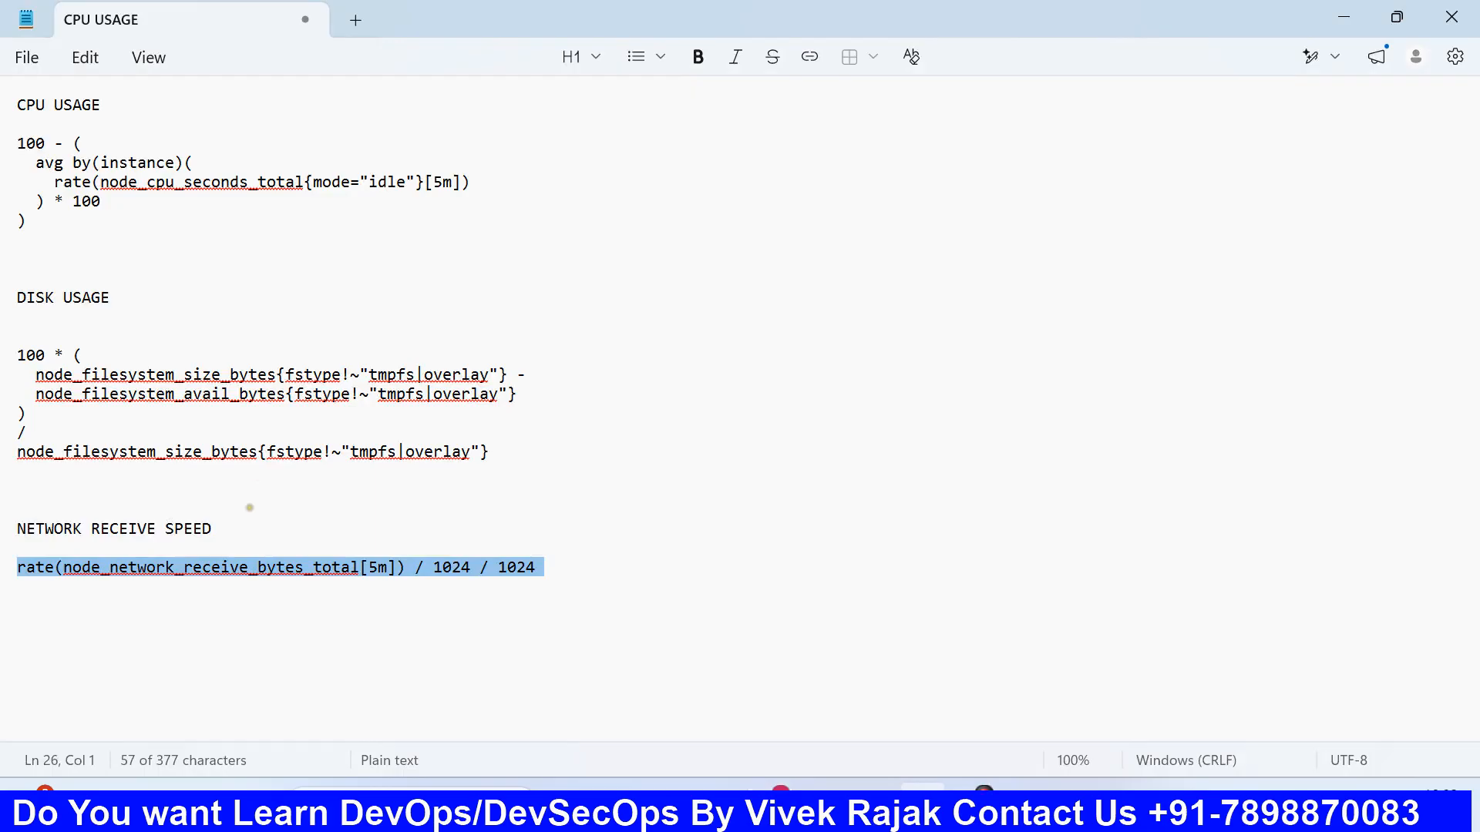
click(821, 805)
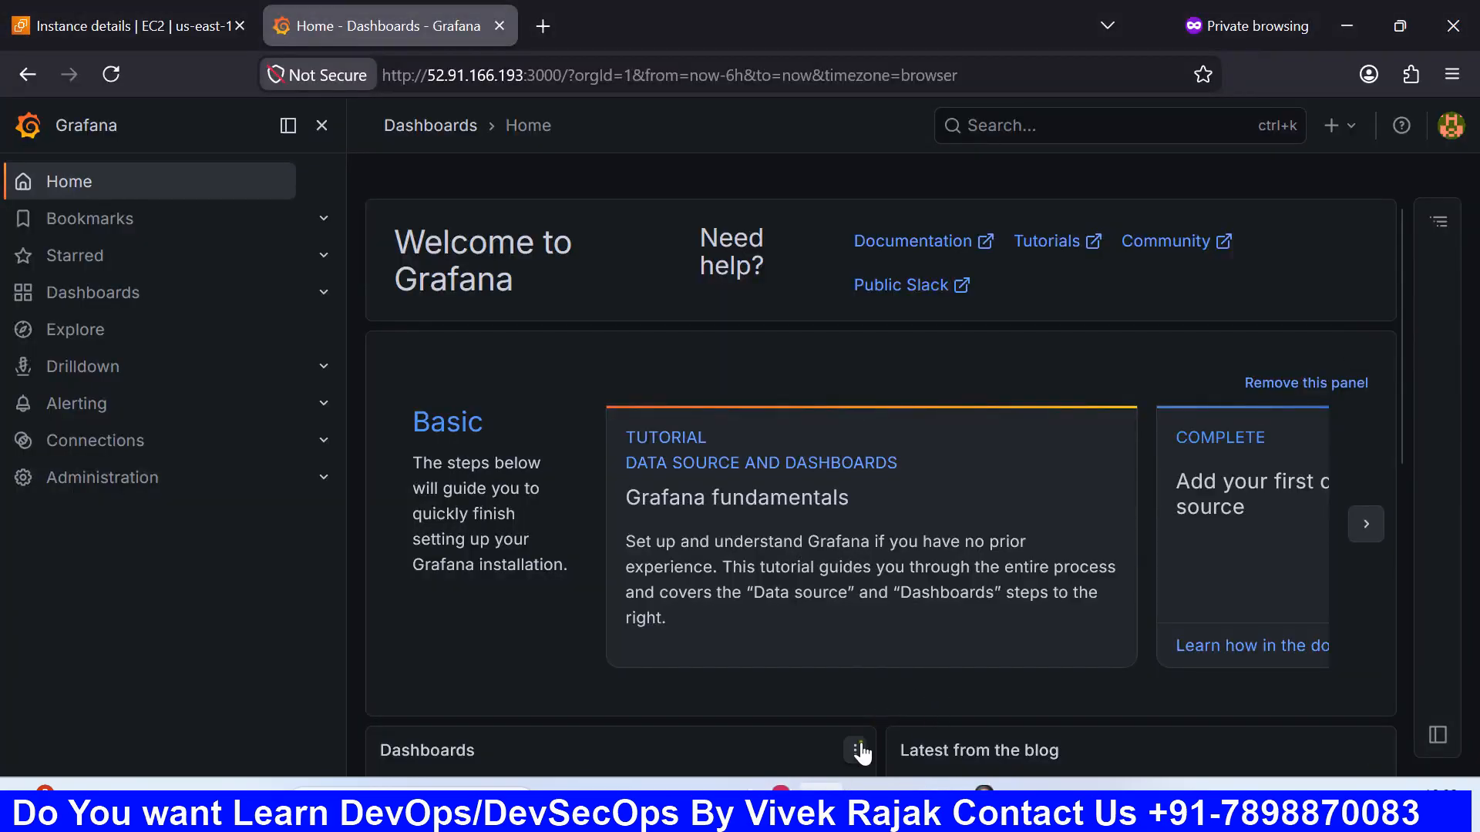
click(781, 805)
click(883, 738)
text(rate(node_network_receive_bytes_total[5m]) / 1024 / 1024)
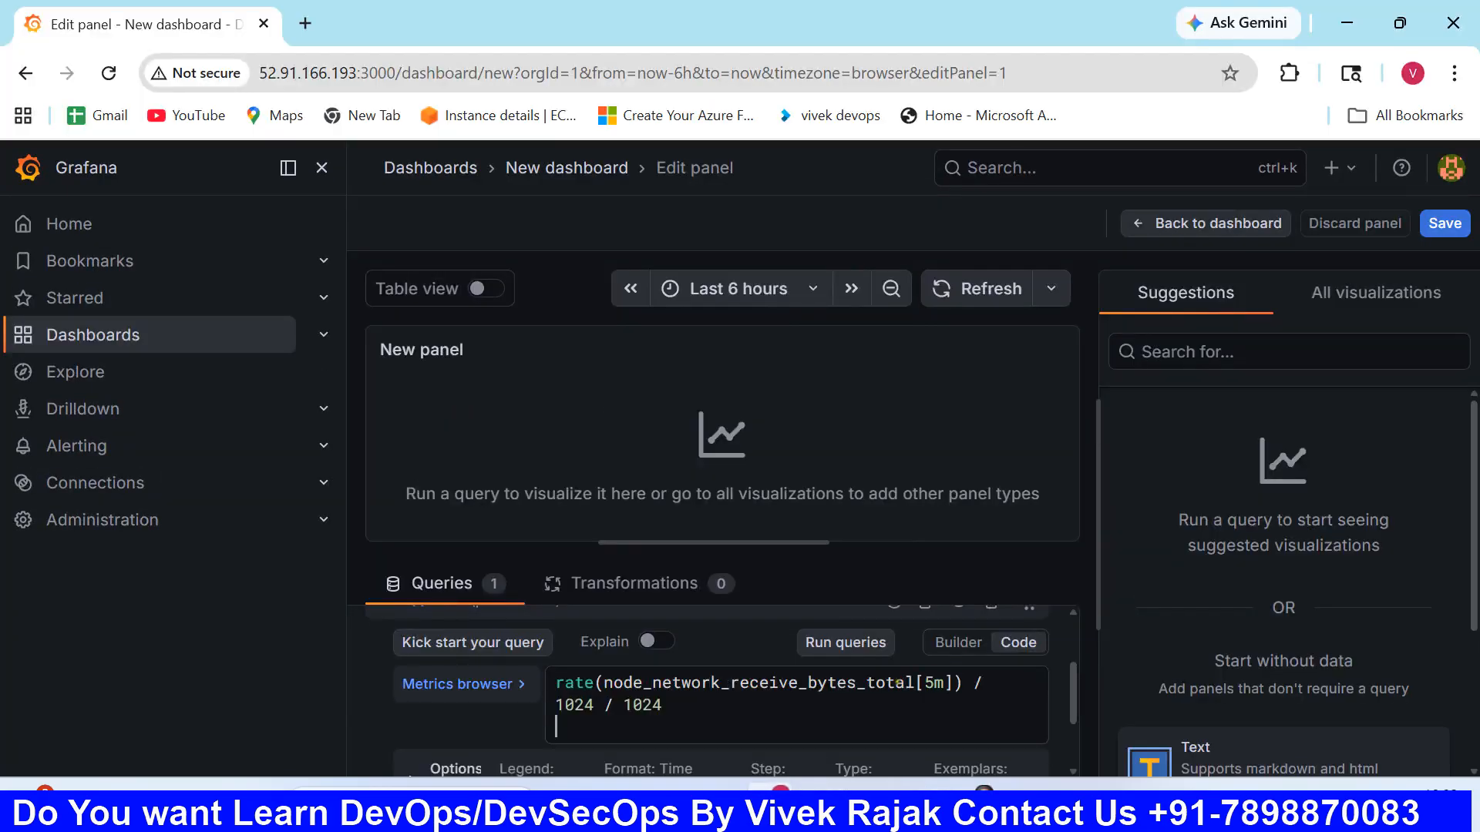
click(876, 648)
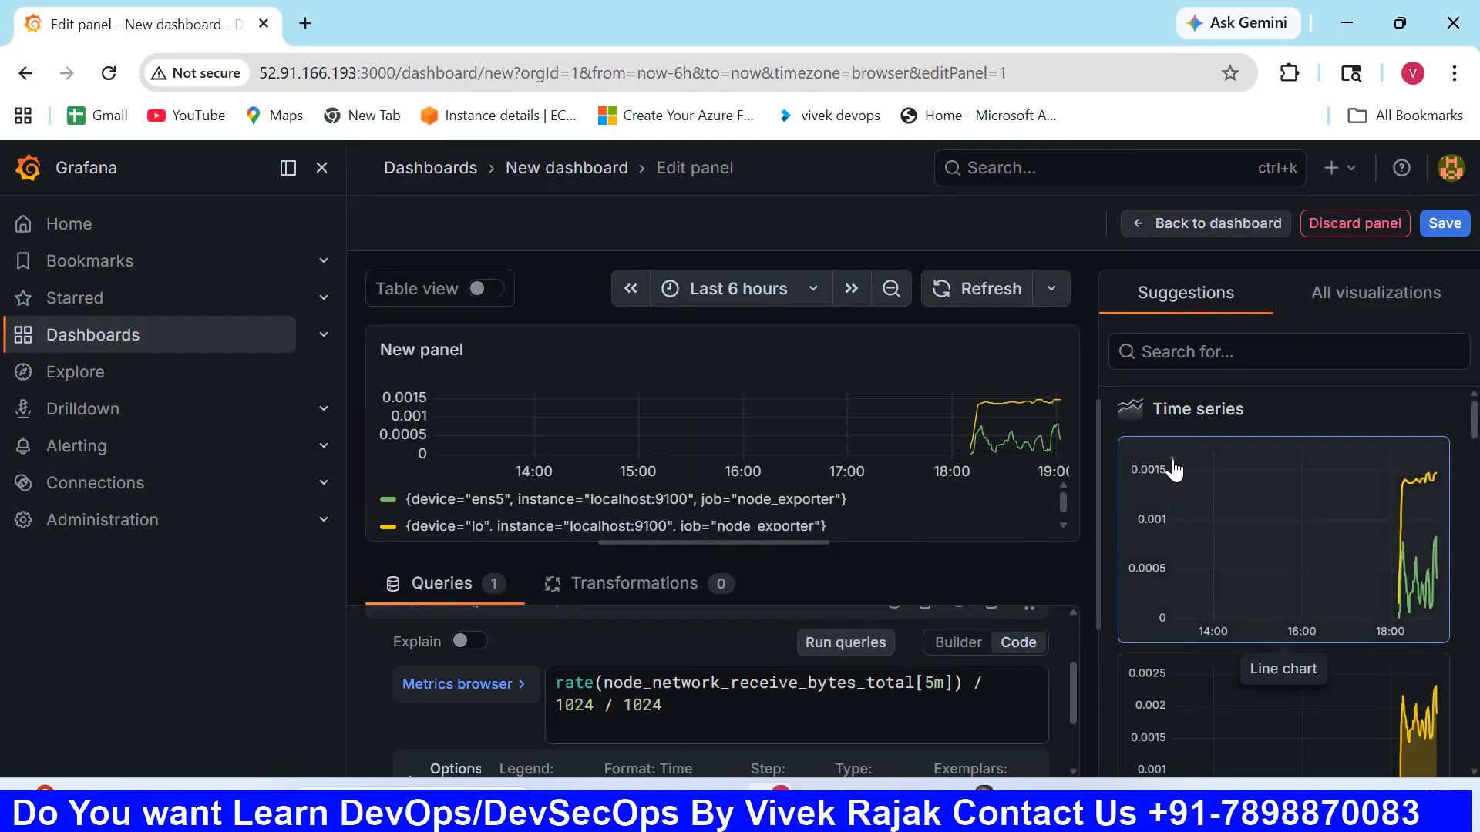
- Change the panel's visualization to Pie chart
click(1367, 308)
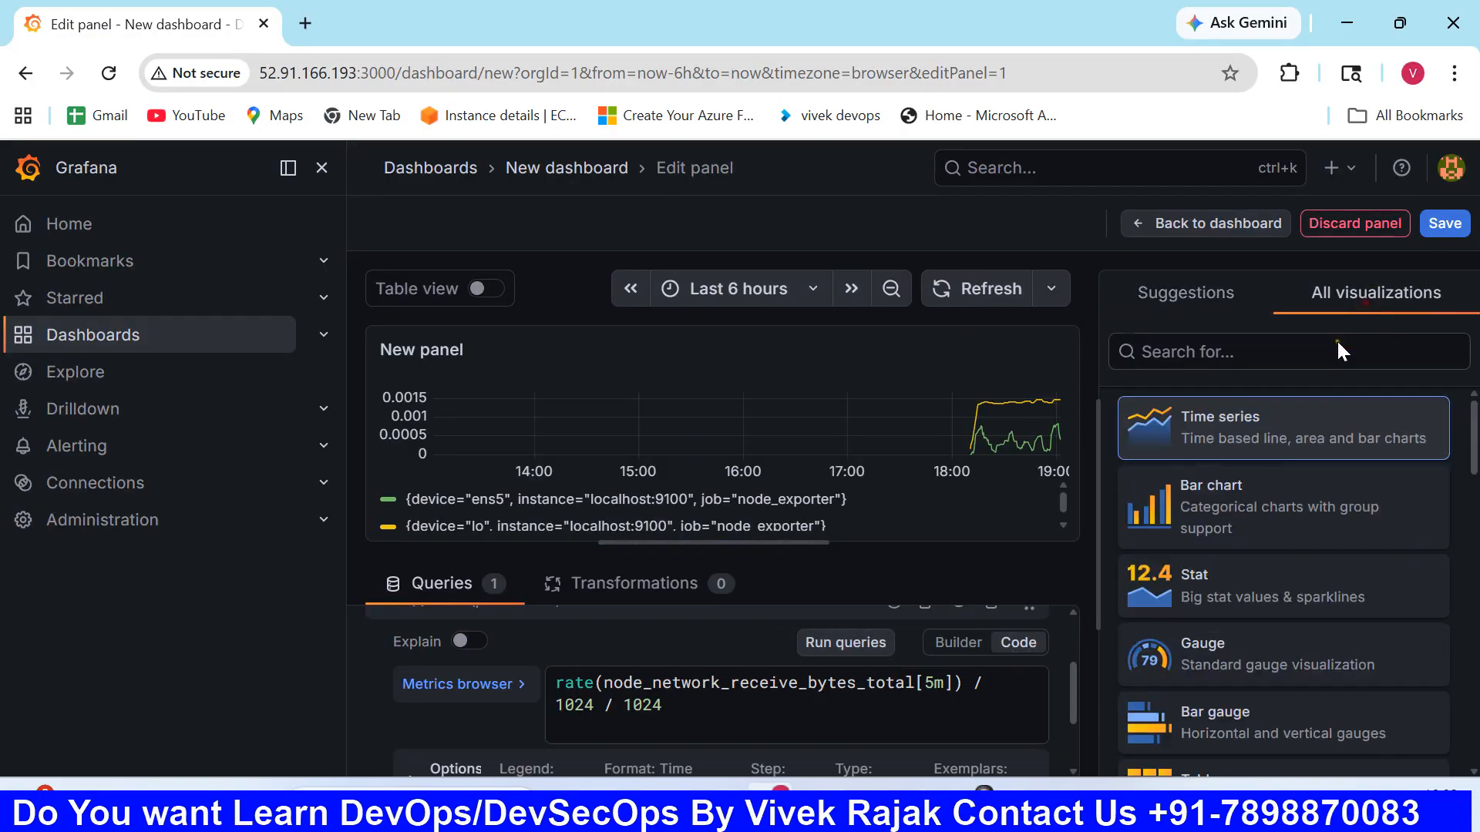
scroll(1249, 644, down, 3)
click(1249, 645)
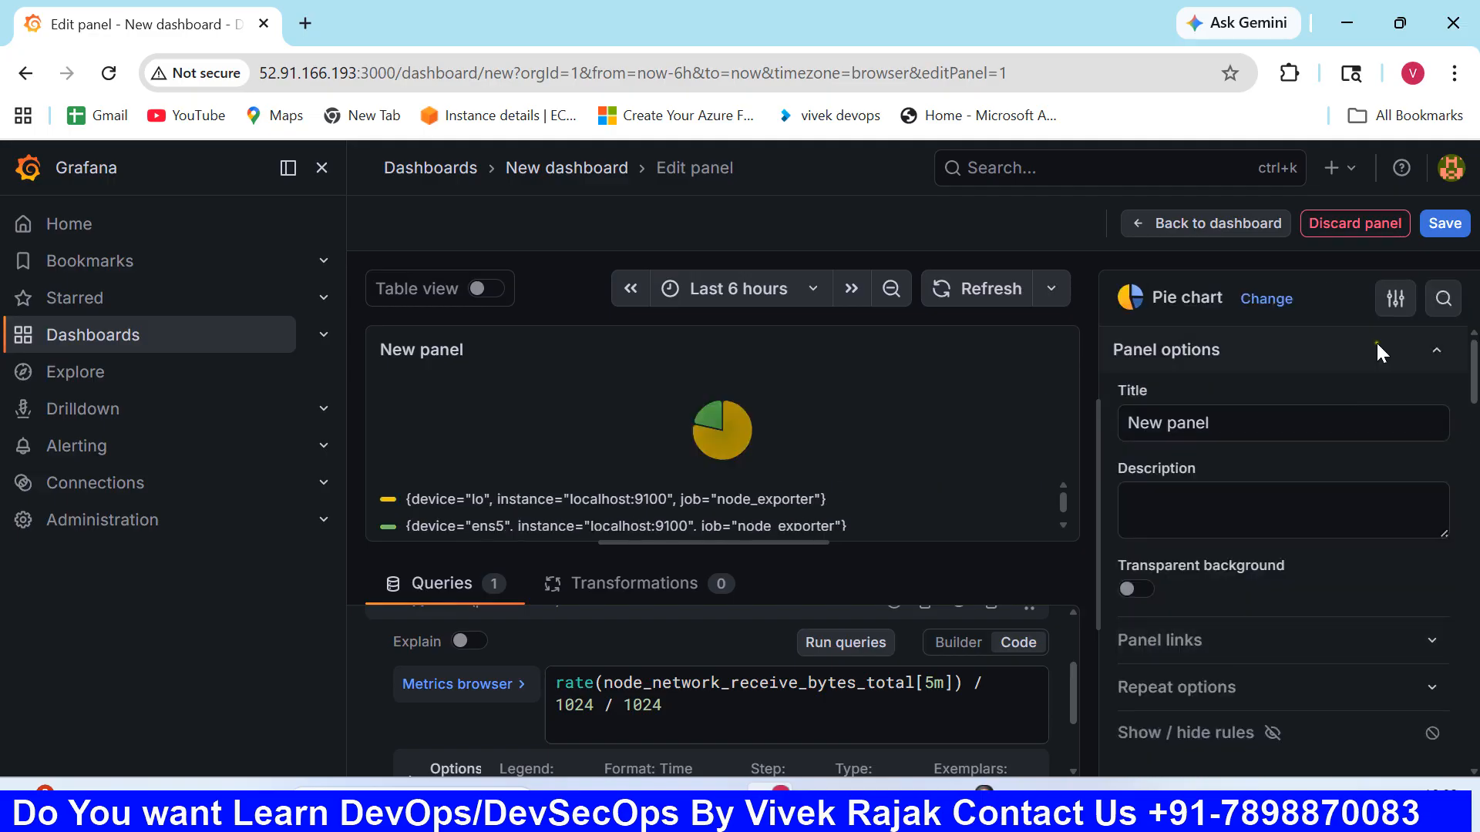
- Save the new dashboard in the Dashboards folder with the title My Dashboard
click(1445, 224)
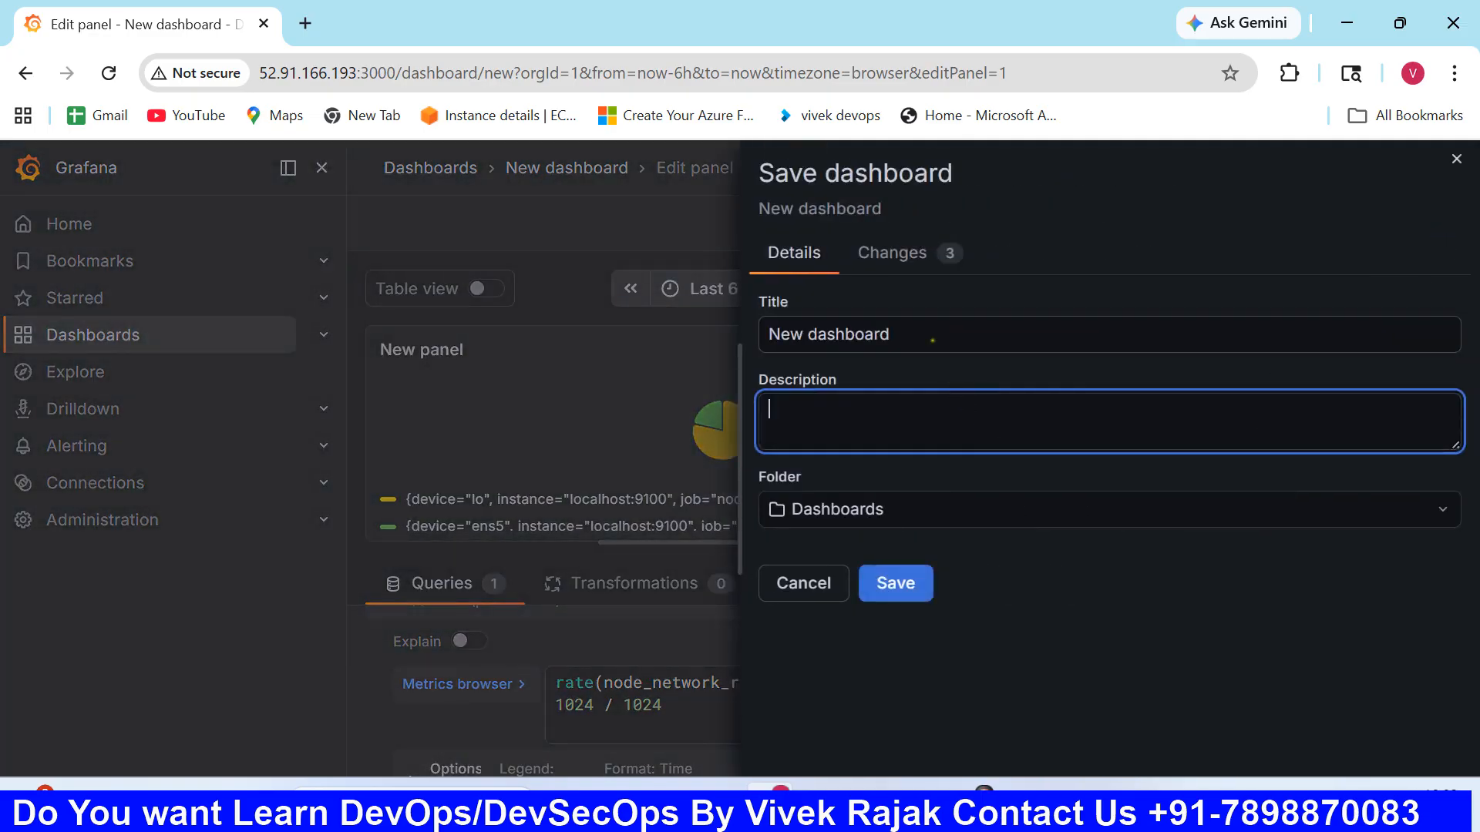
drag(932, 340, 688, 339)
text(My )
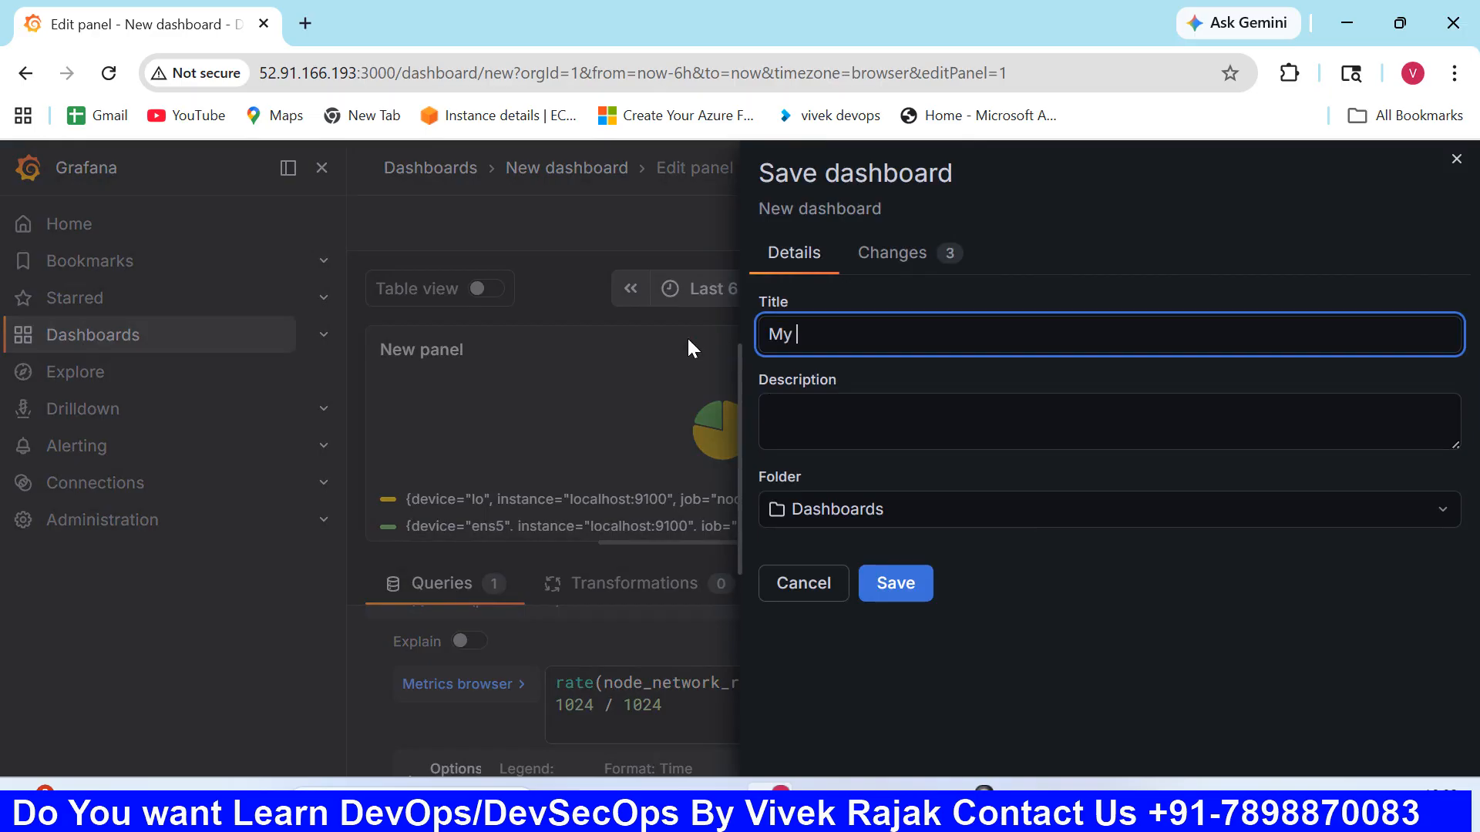
text(Dashboard)
click(922, 594)
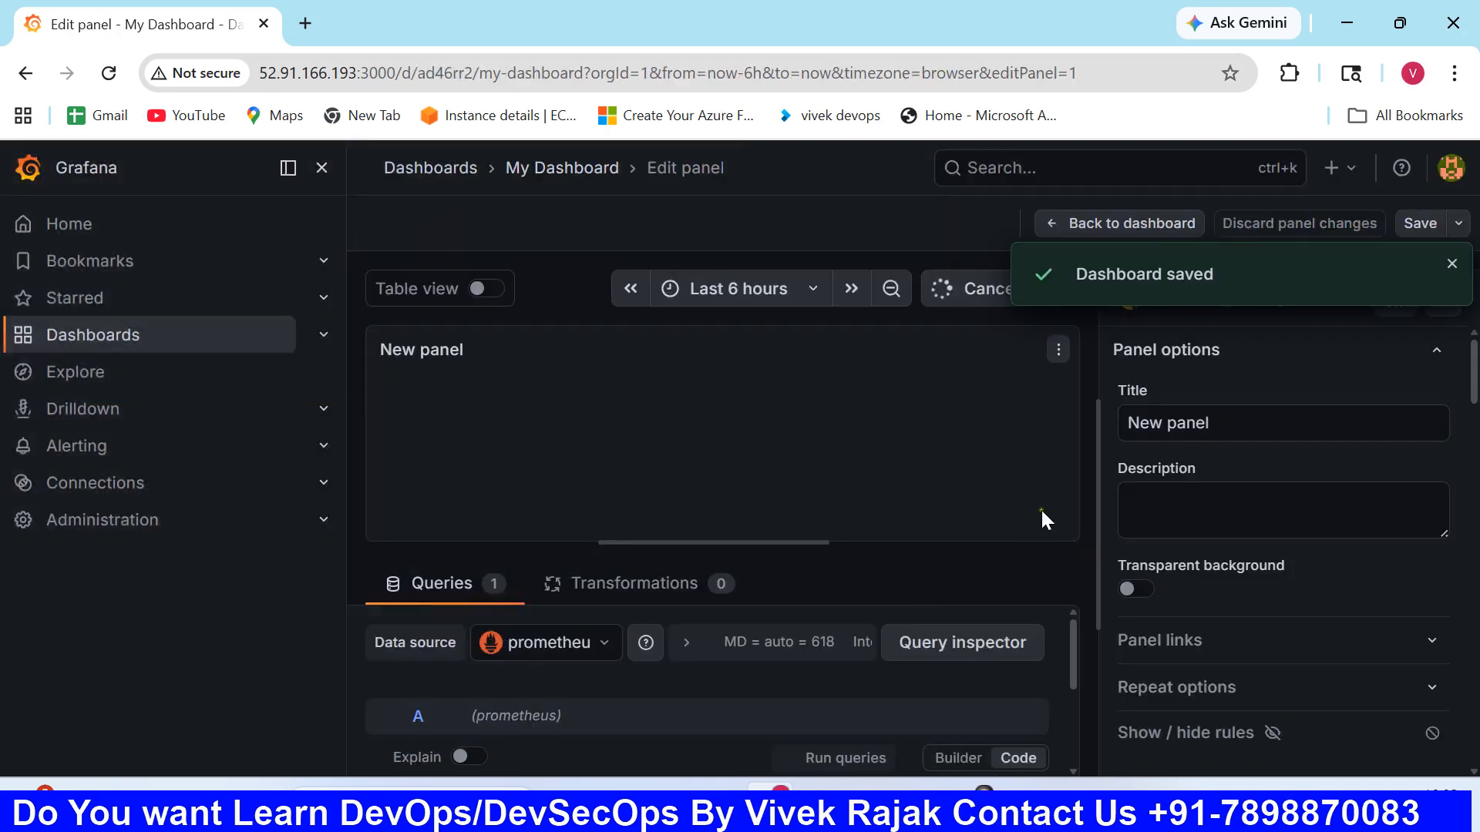
- Leave the panel editor for the dashboards list, saving the remaining dashboard changes without a note
click(166, 344)
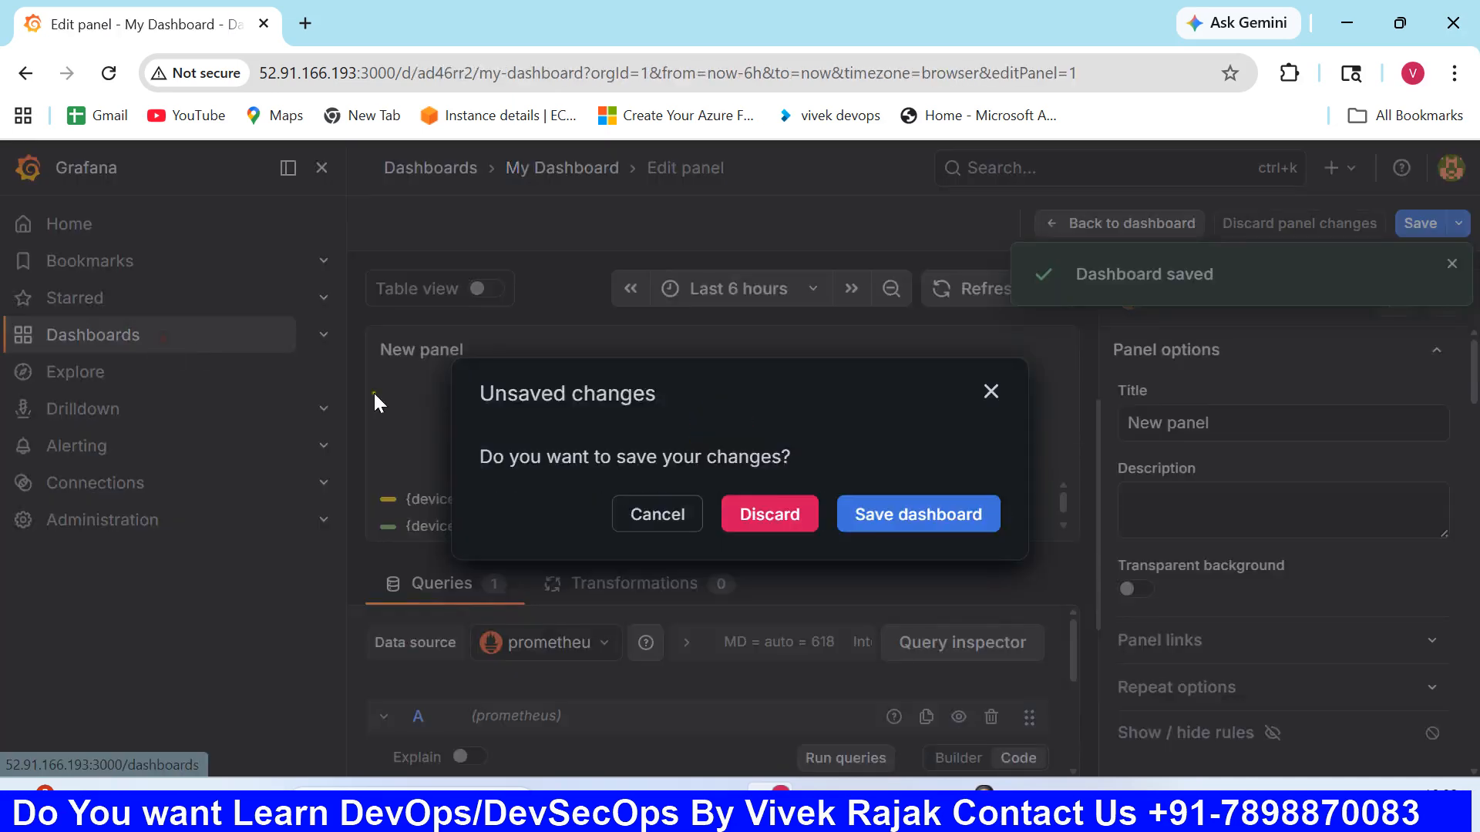
click(672, 519)
click(204, 342)
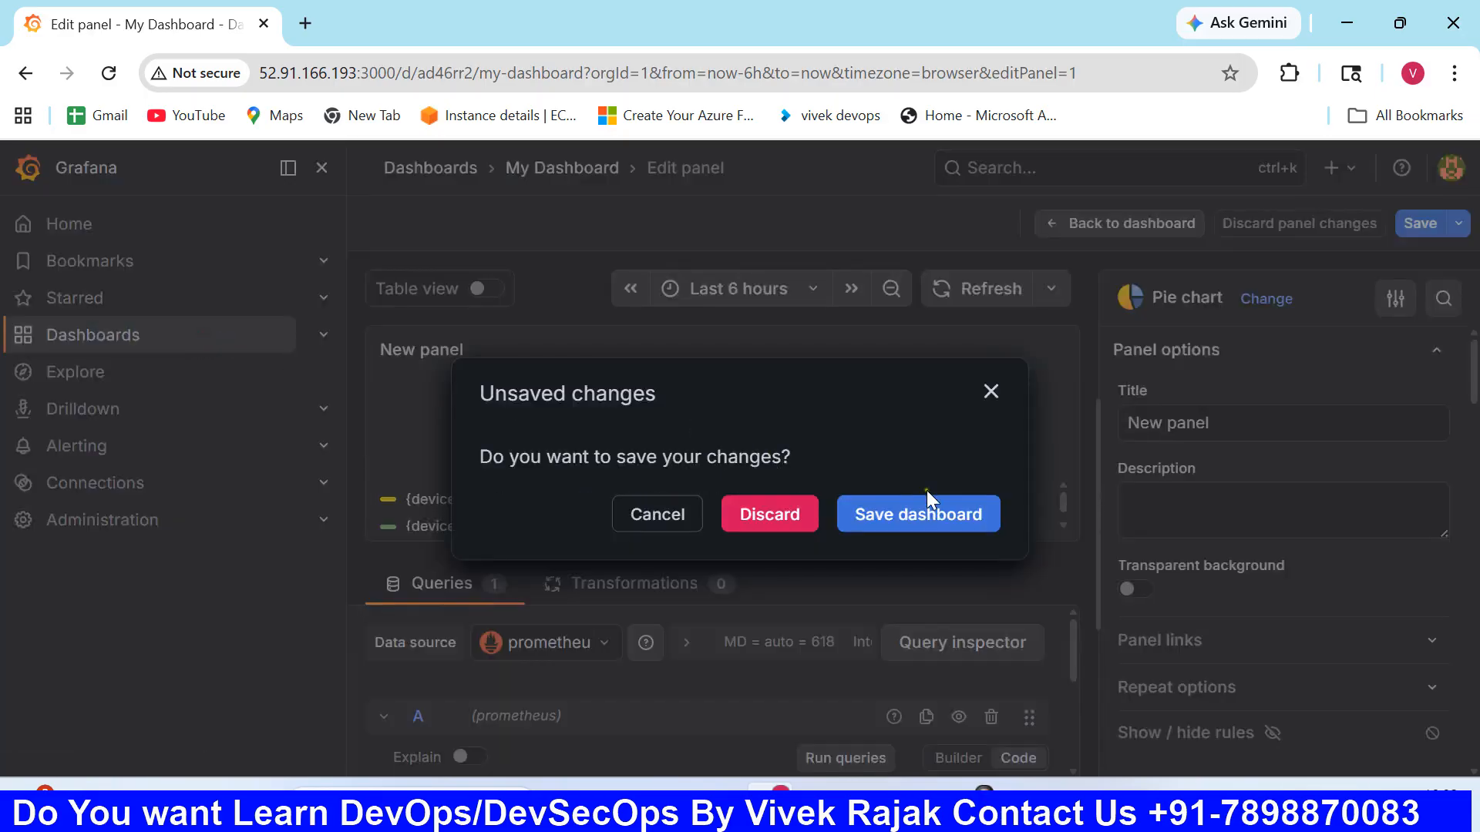
click(945, 512)
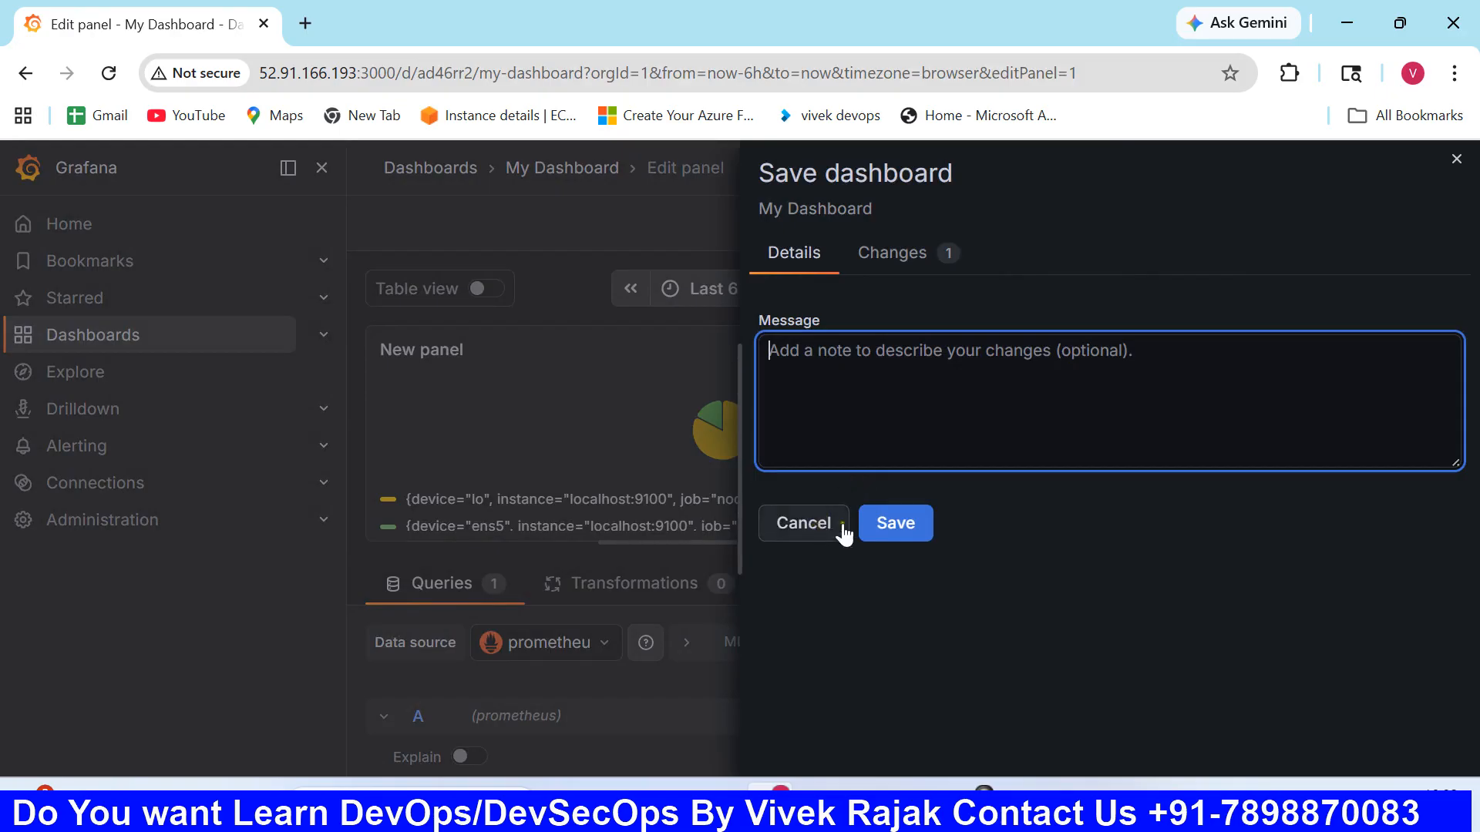
click(896, 524)
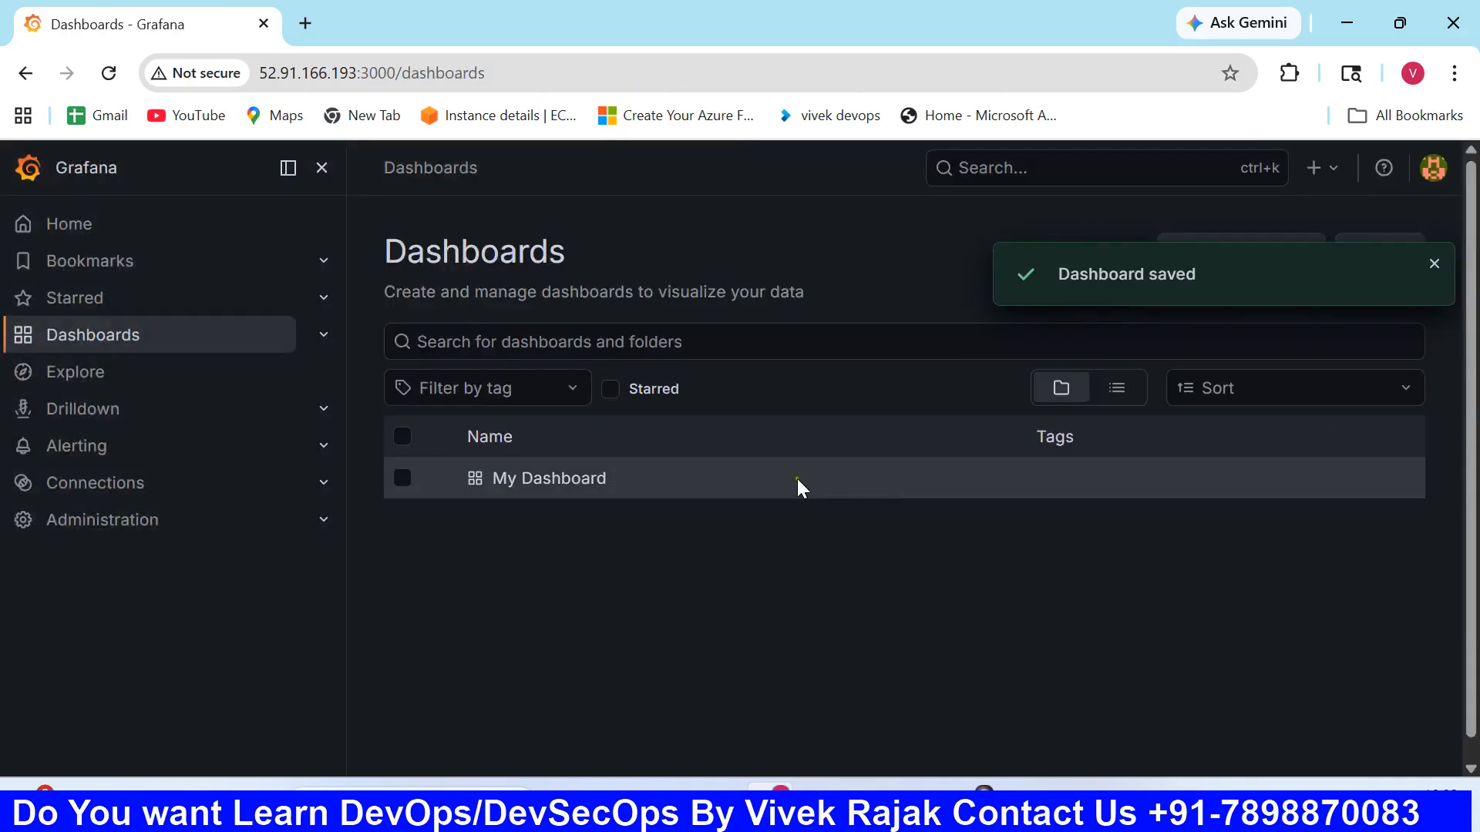
- Open My Dashboard from the list and add a second panel to it
click(546, 484)
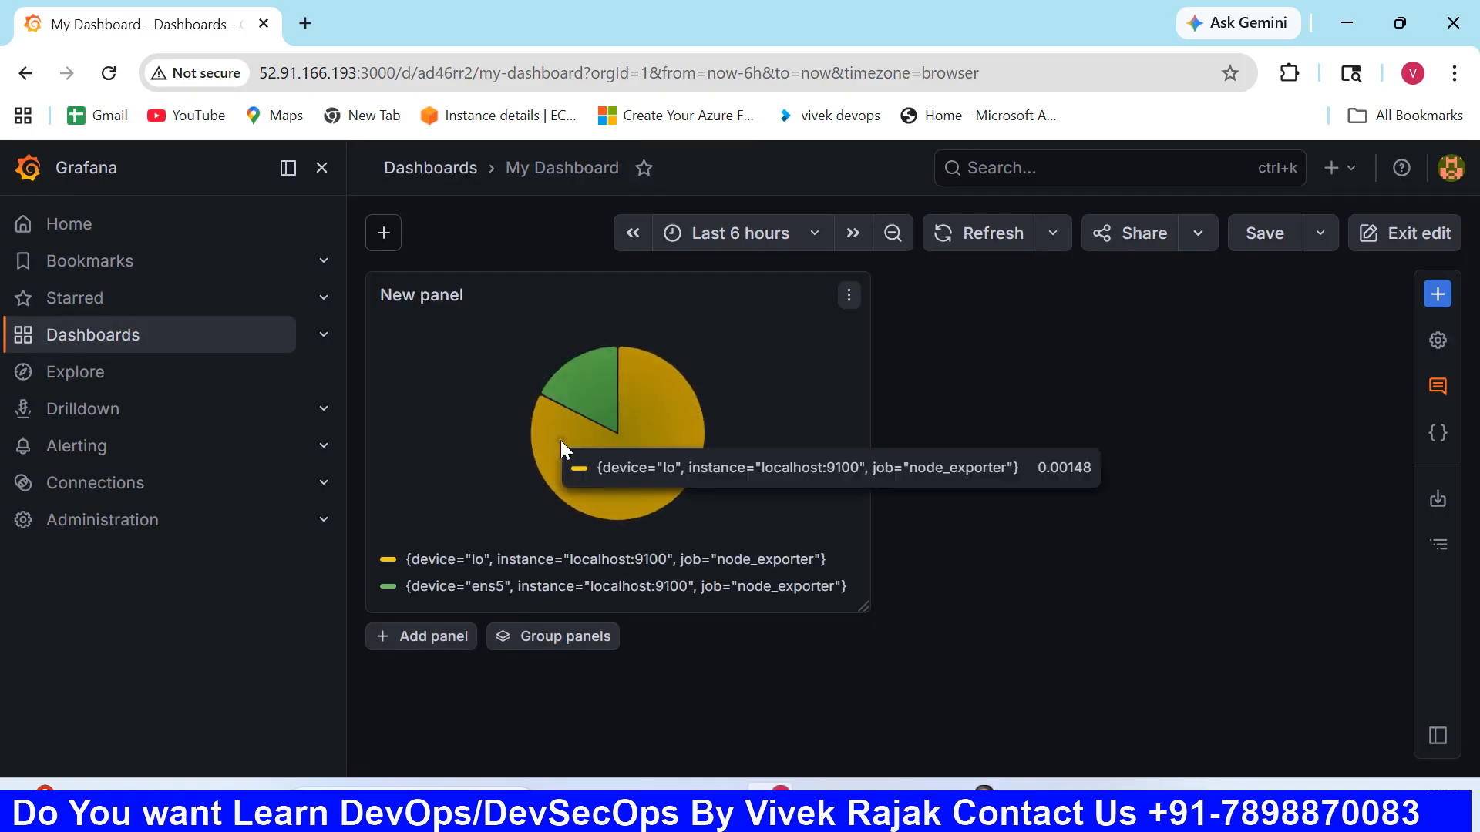
click(850, 299)
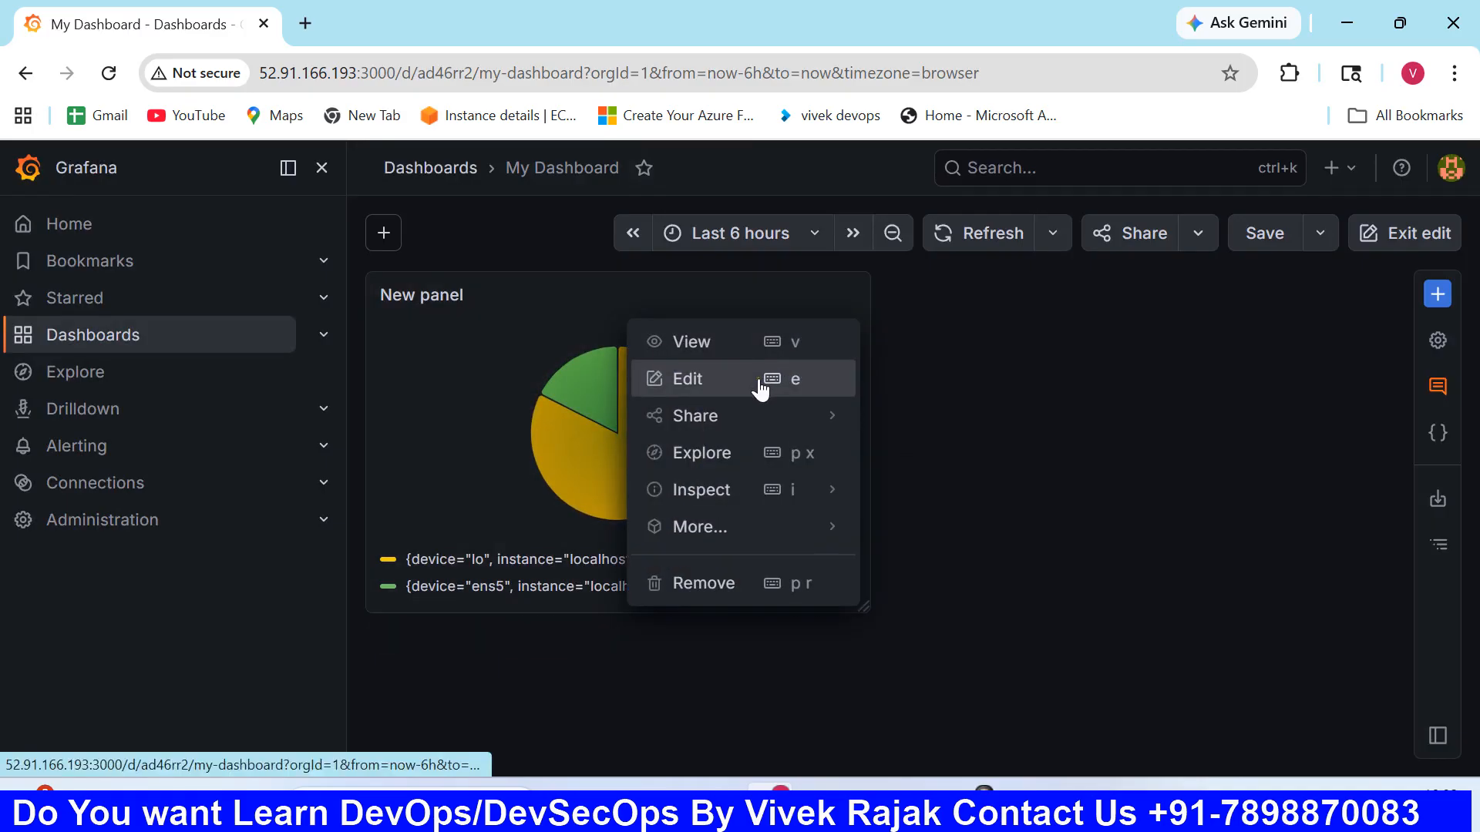
click(958, 447)
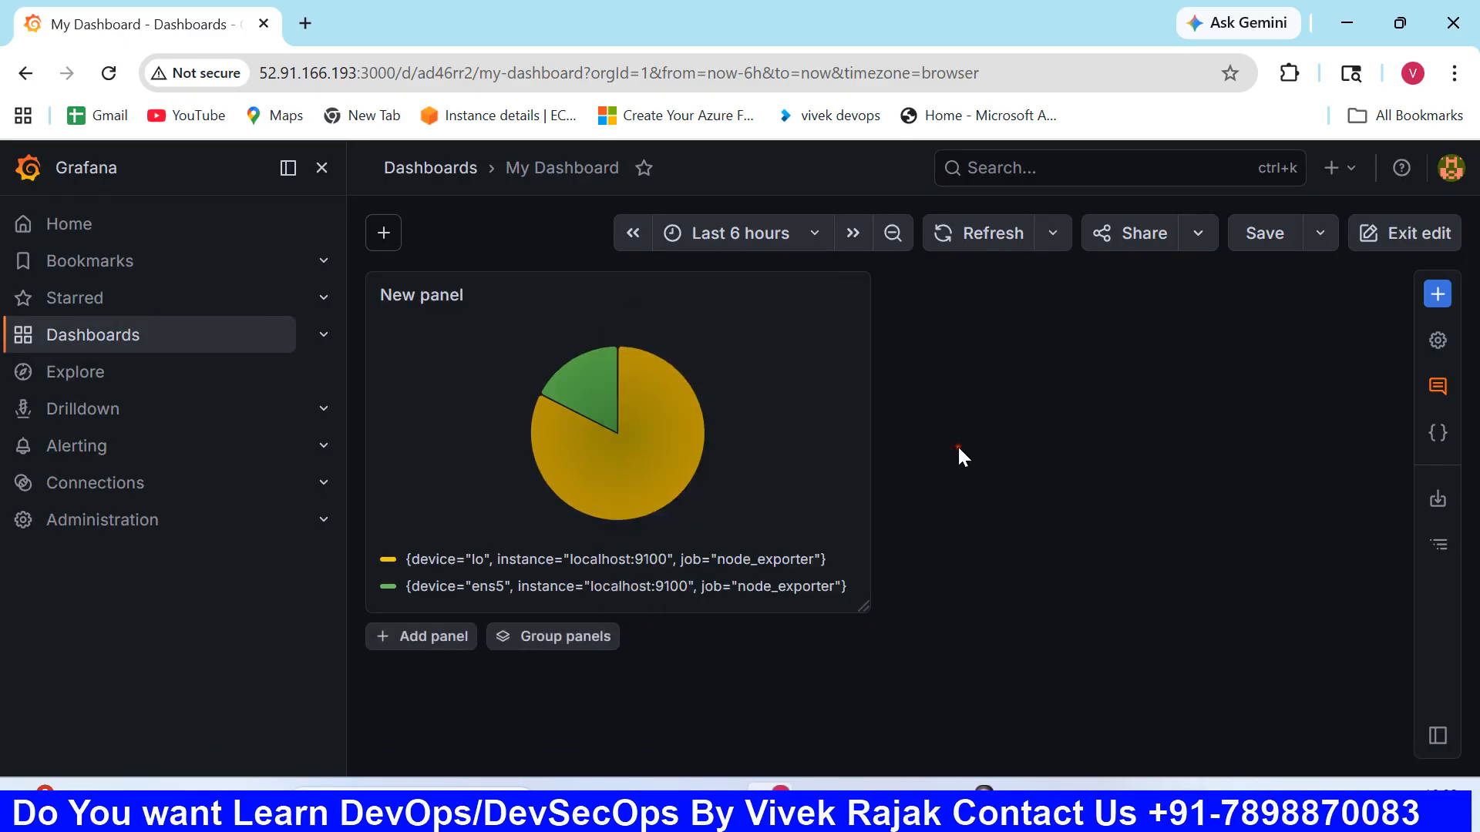
click(417, 637)
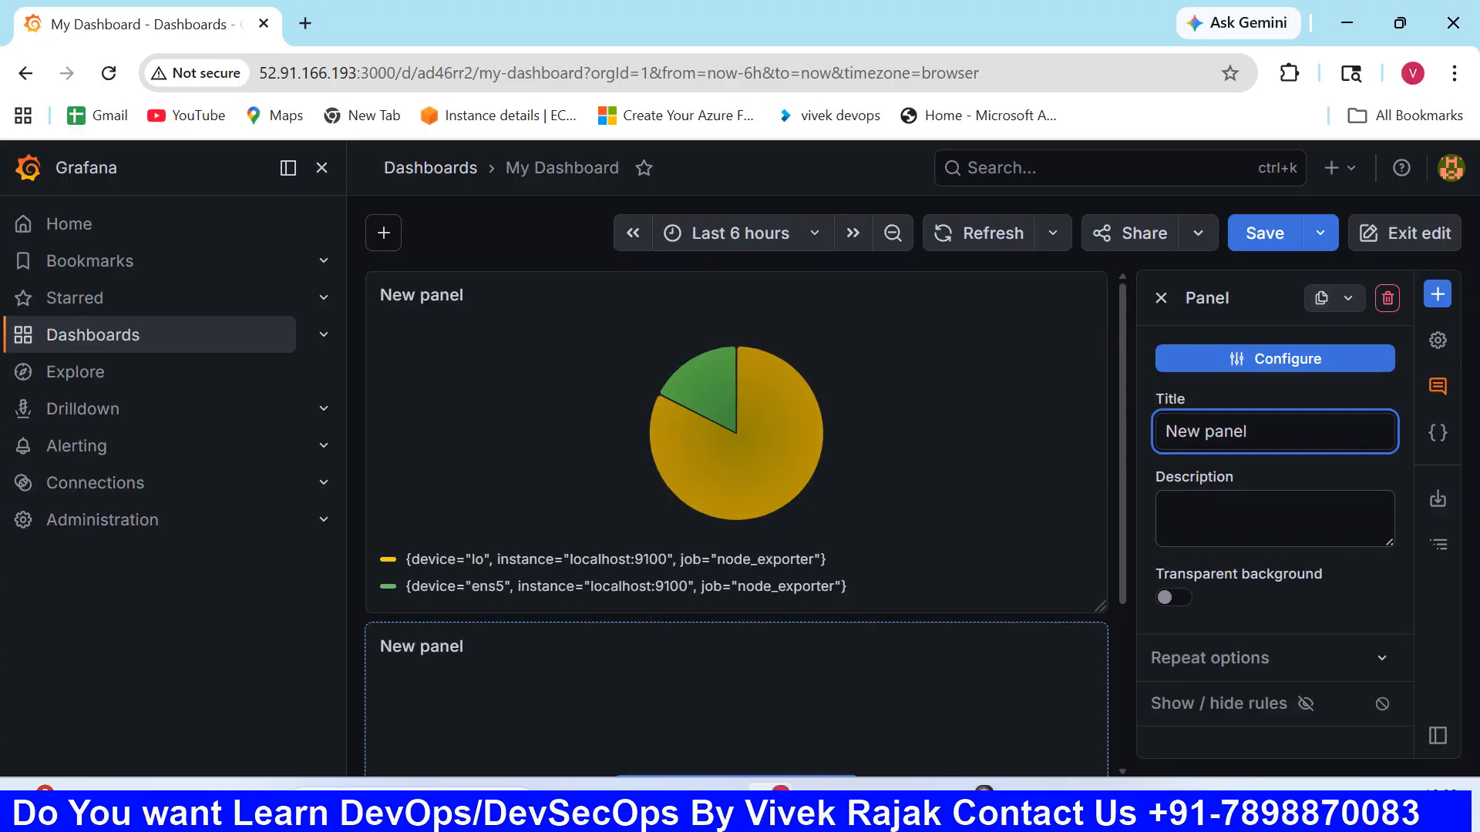
- Set the second panel's title to Disk Usage Panel
drag(1250, 425, 1126, 442)
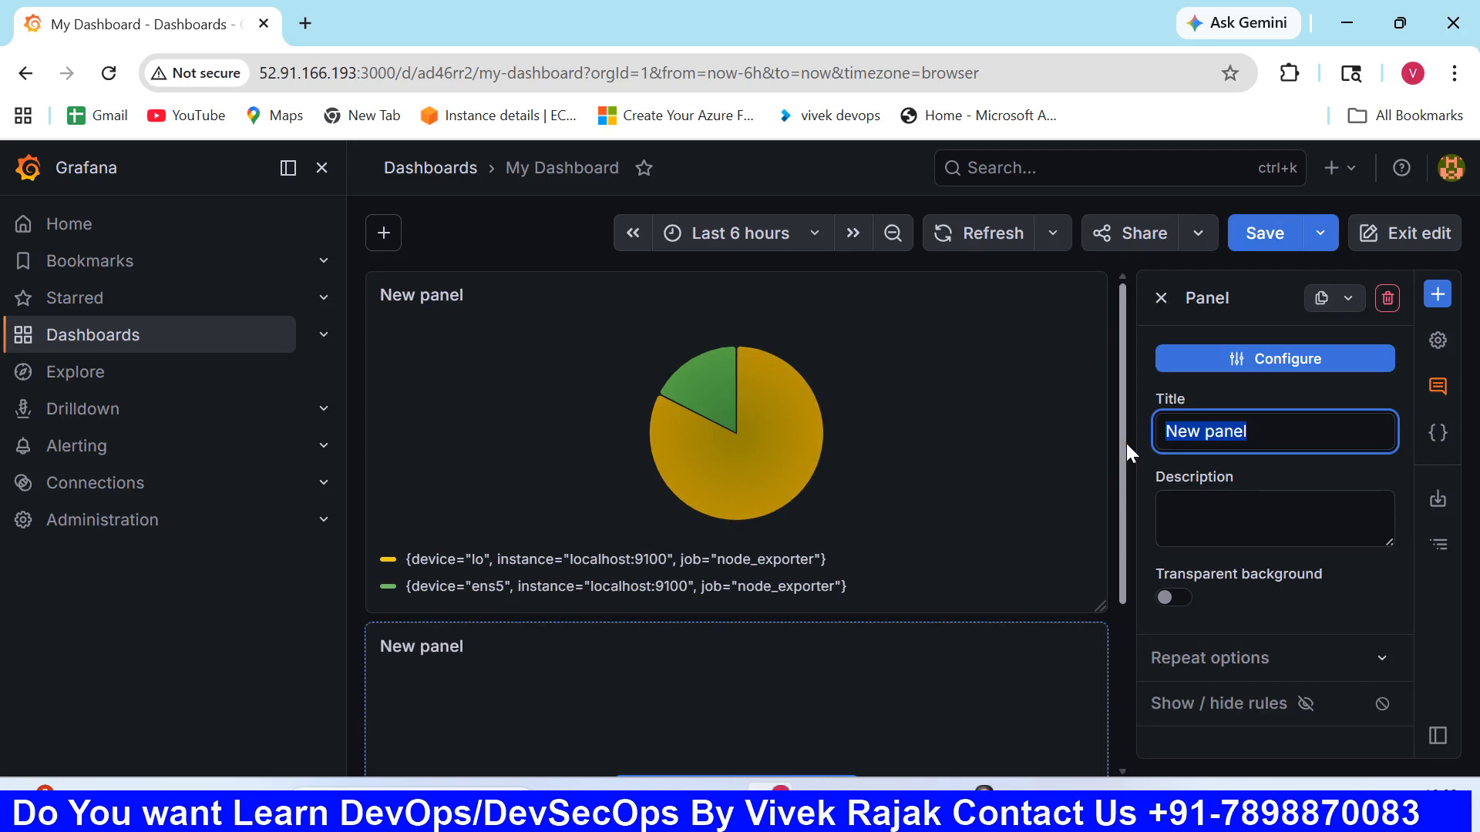
key(alt+Tab)
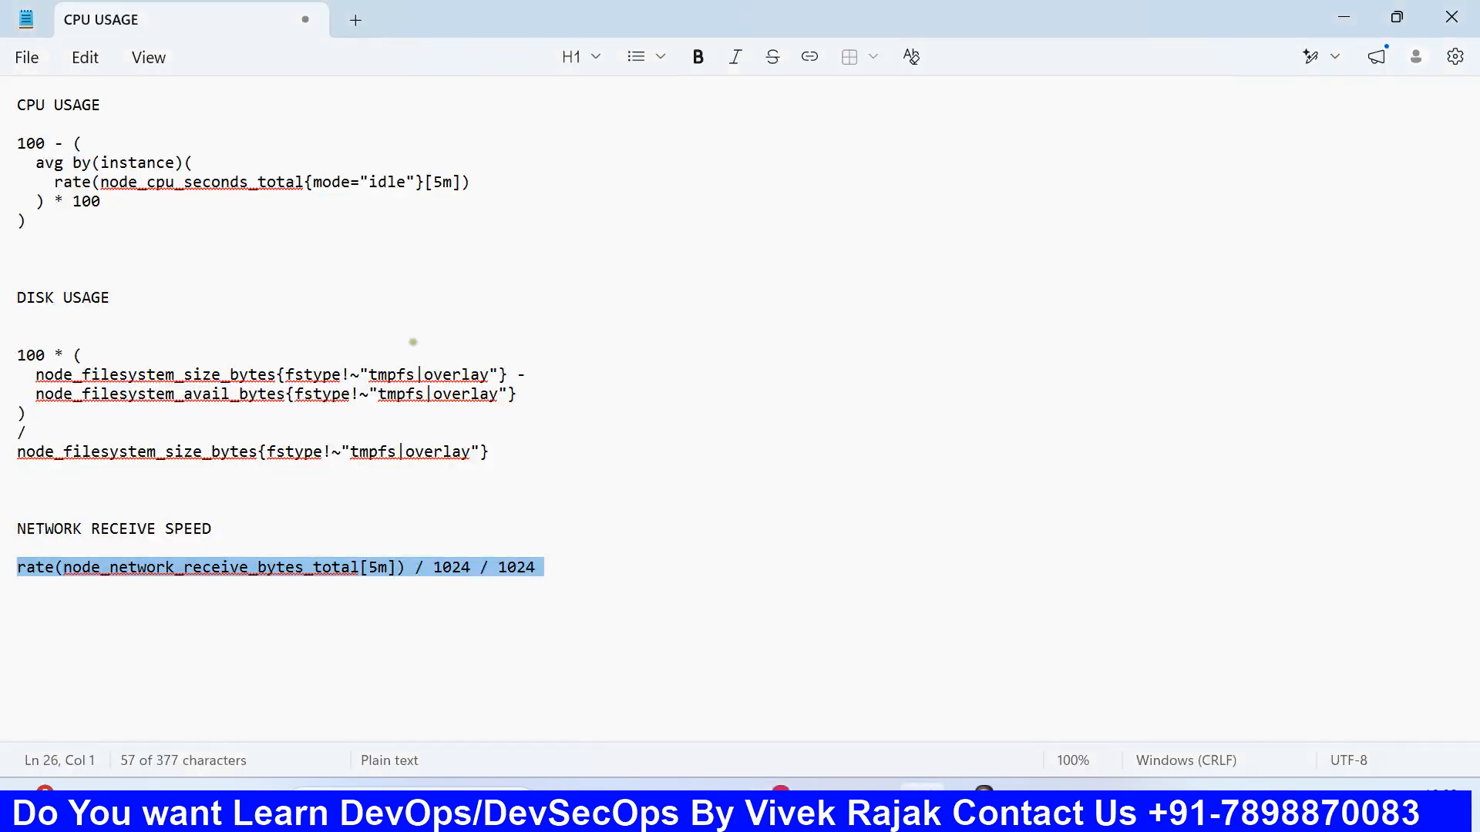
mouse_move(781, 786)
click(833, 710)
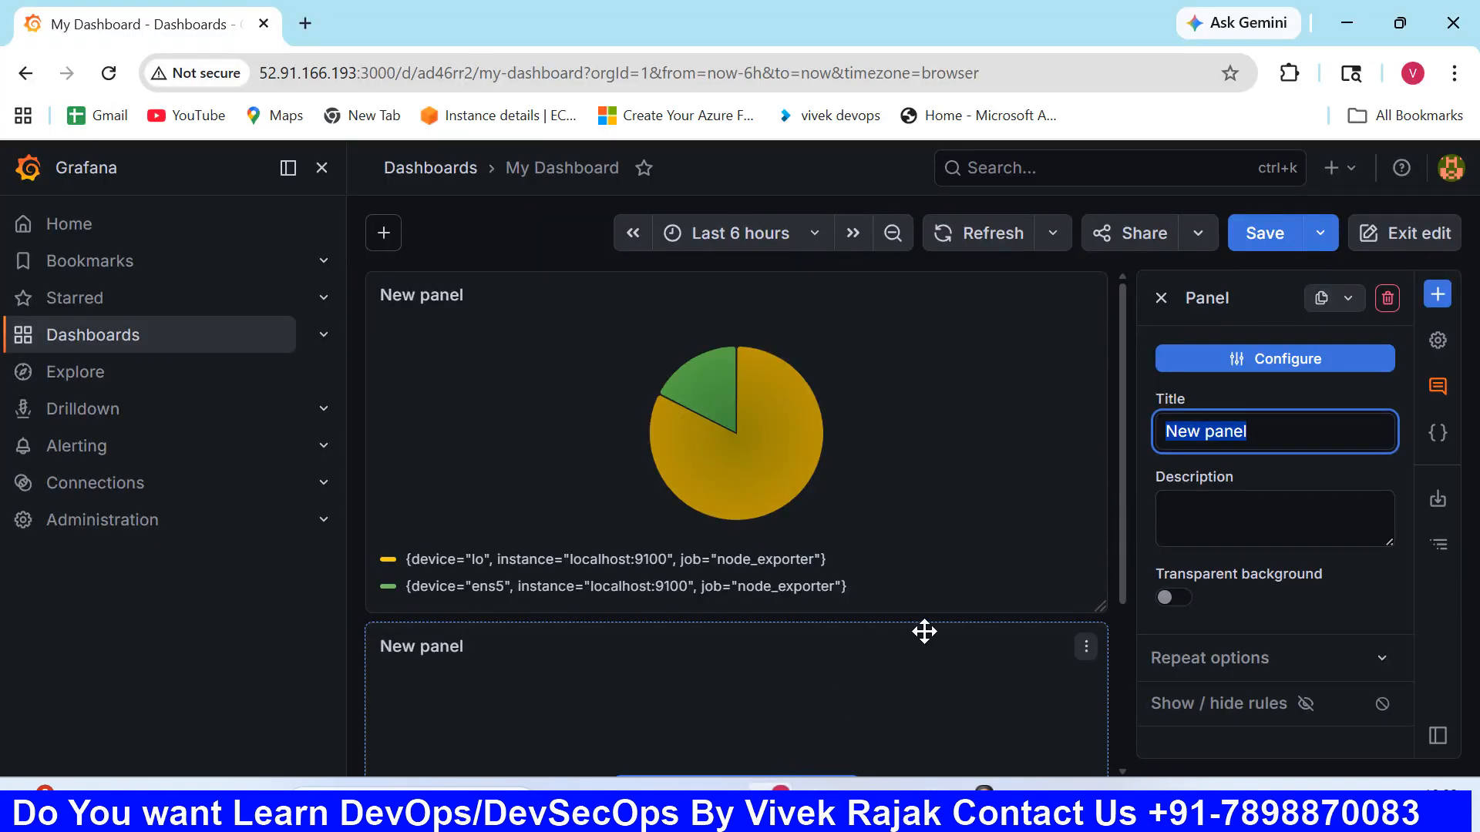
text(Disk )
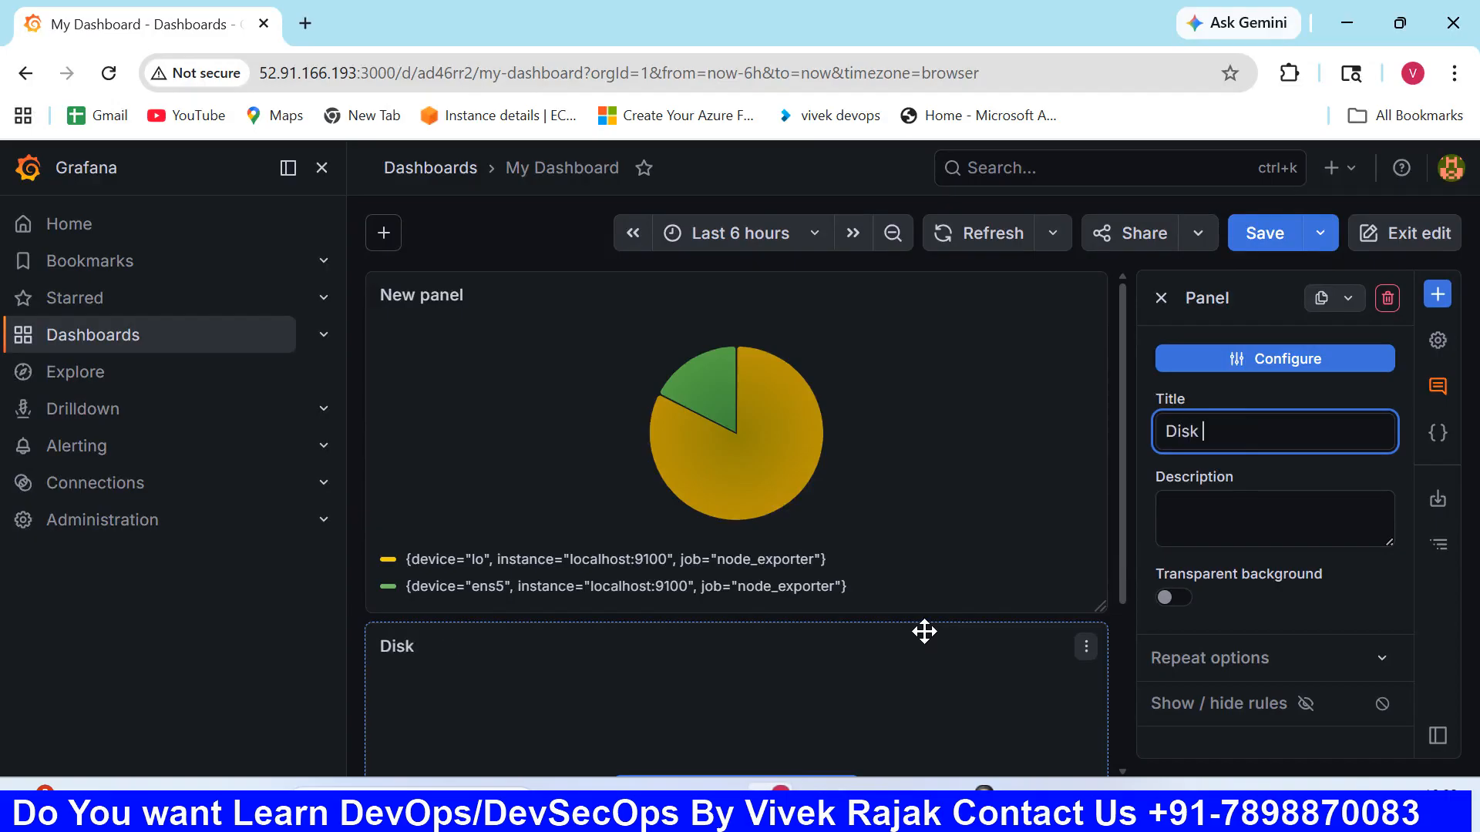
text(Usage Pan)
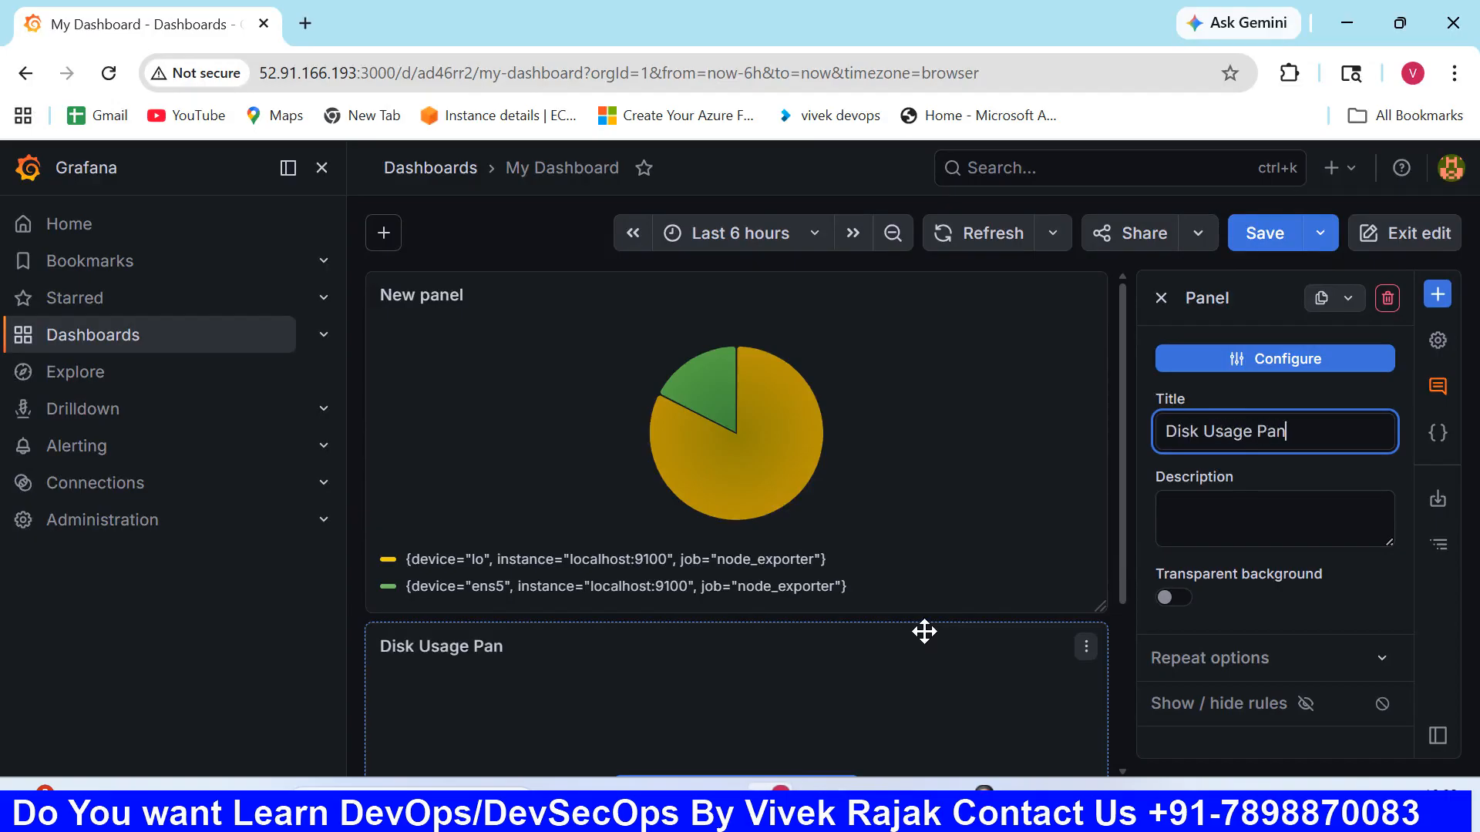
text(el)
- Copy the title Disk Usage Panel into the second panel's description
key(ctrl+a)
key(ctrl+c)
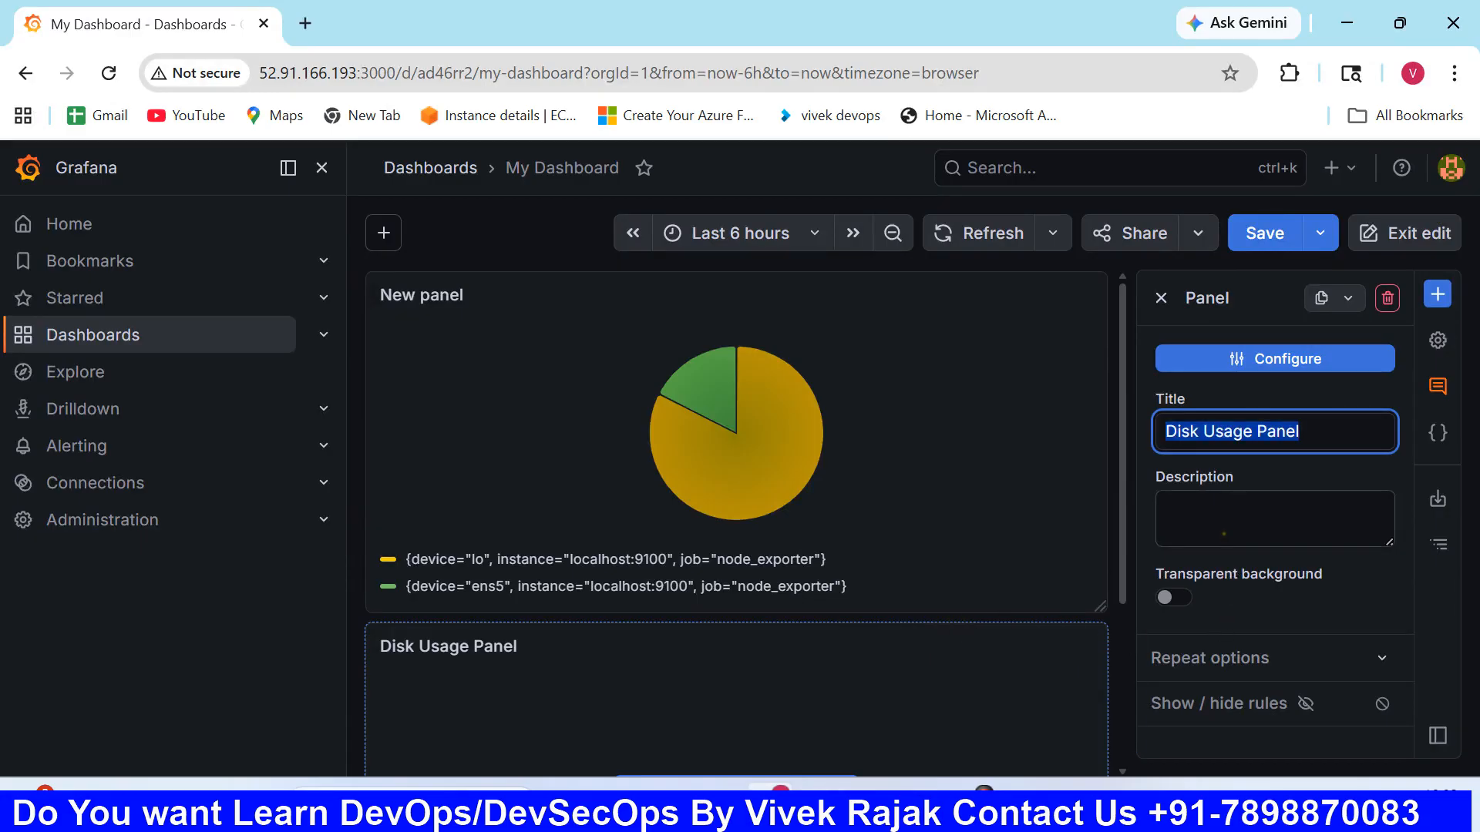
click(1243, 539)
key(ctrl+v)
scroll(806, 718, down, 1)
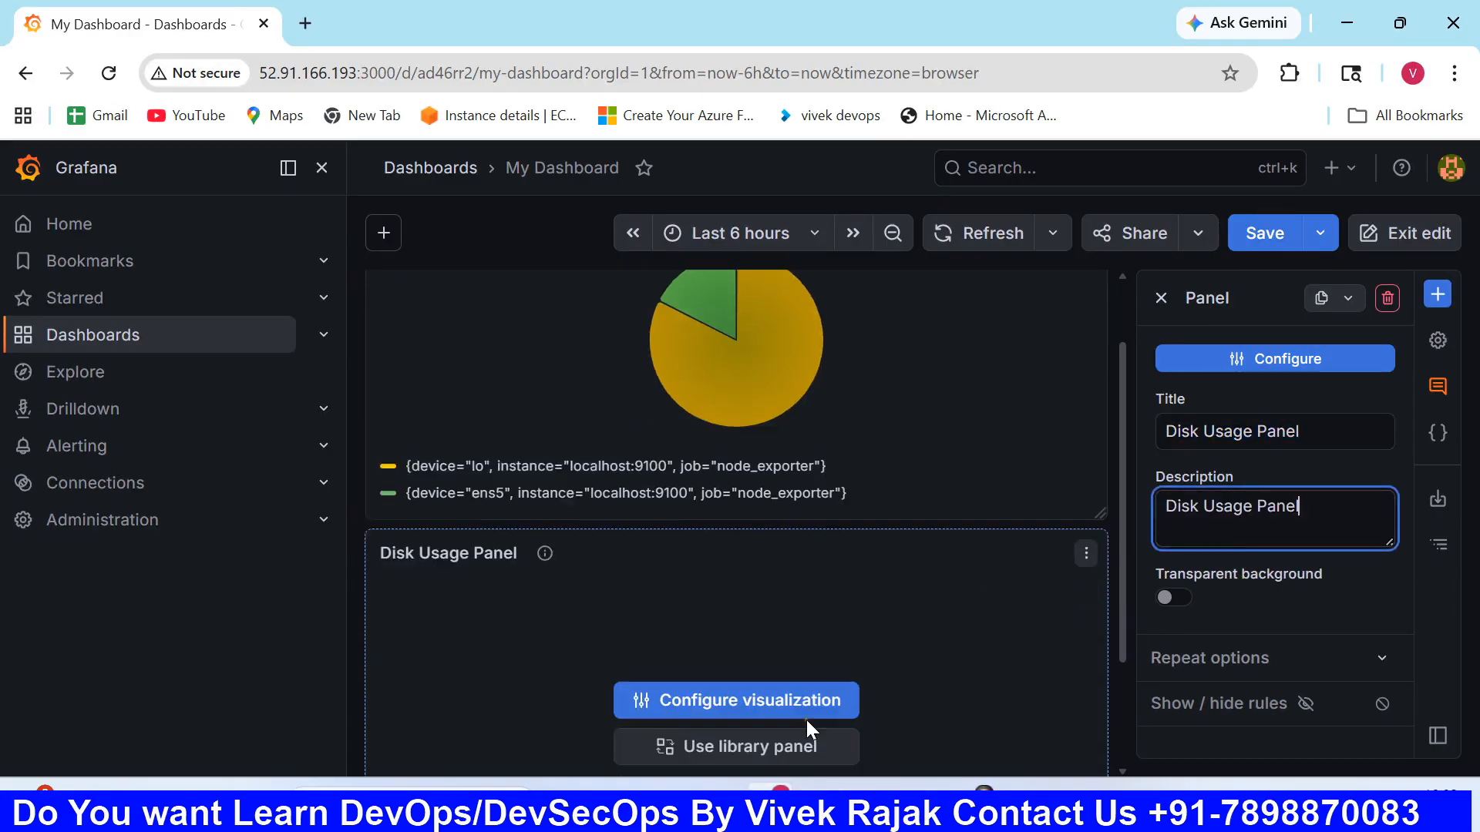
- Configure the Disk Usage Panel with the DISK USAGE filesystem query copied from the Notepad notes, and run the query in Grafana
scroll(807, 718, down, 2)
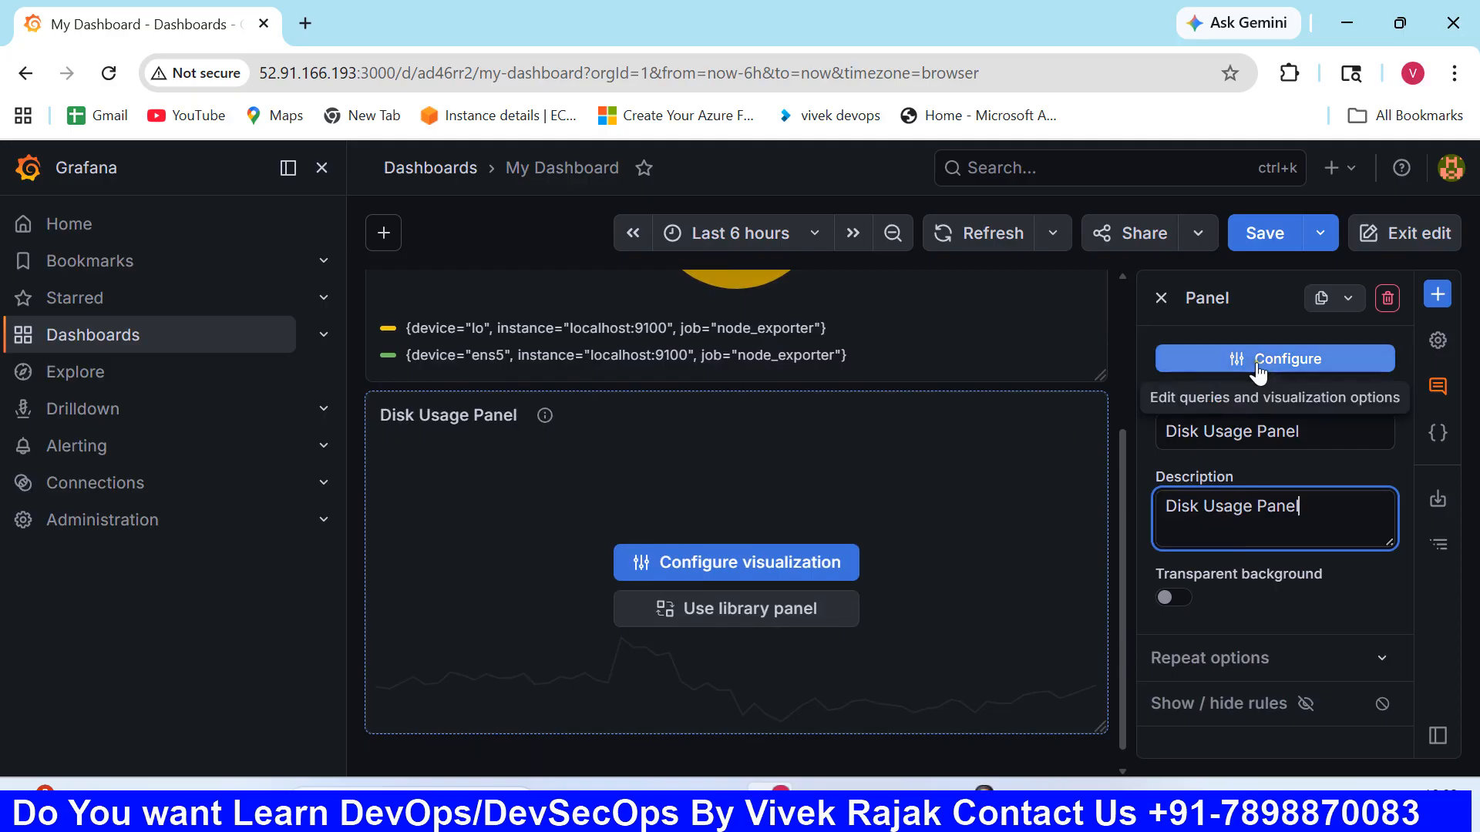
click(1231, 365)
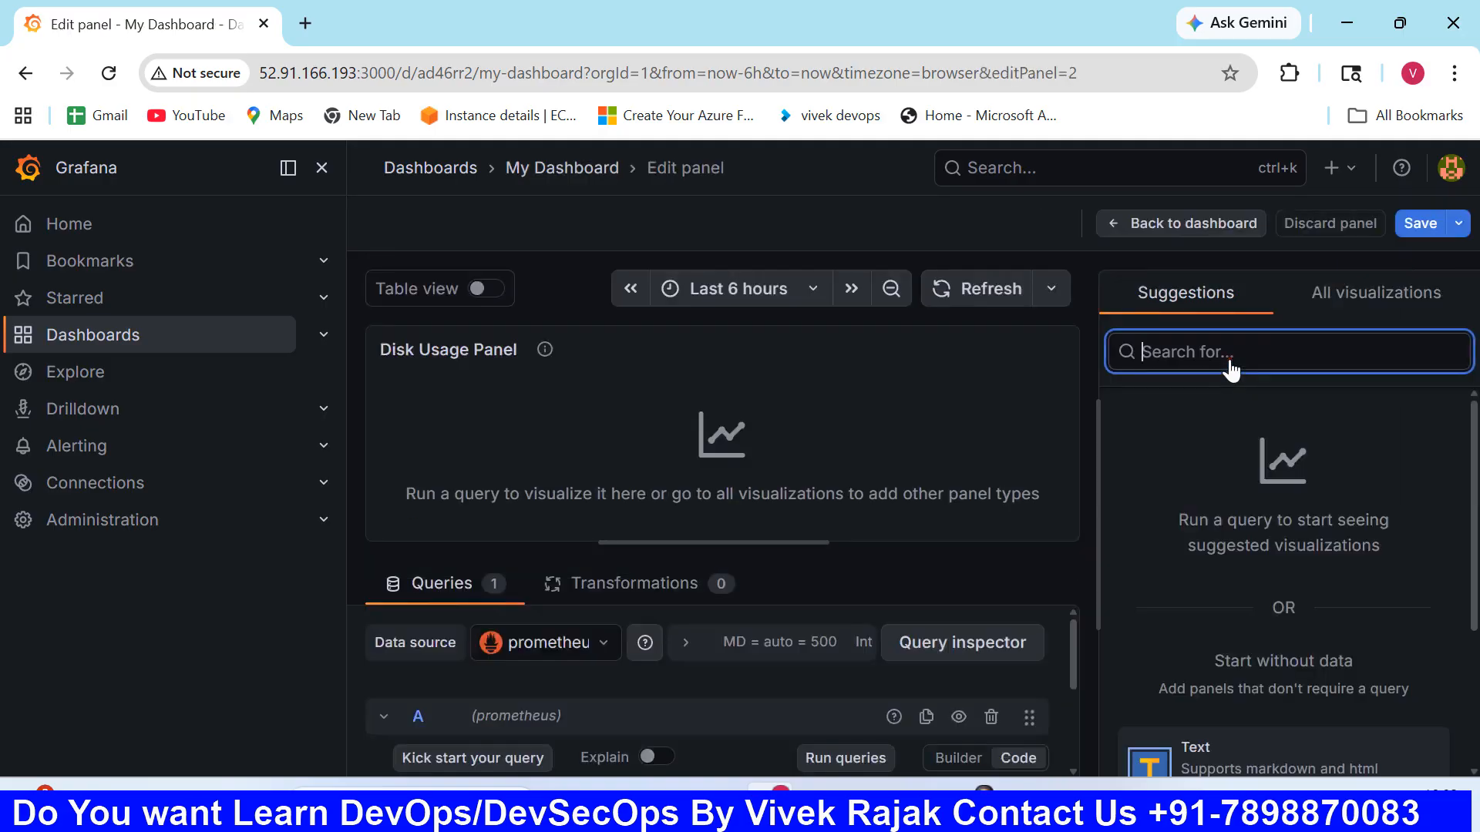
scroll(807, 659, down, 2)
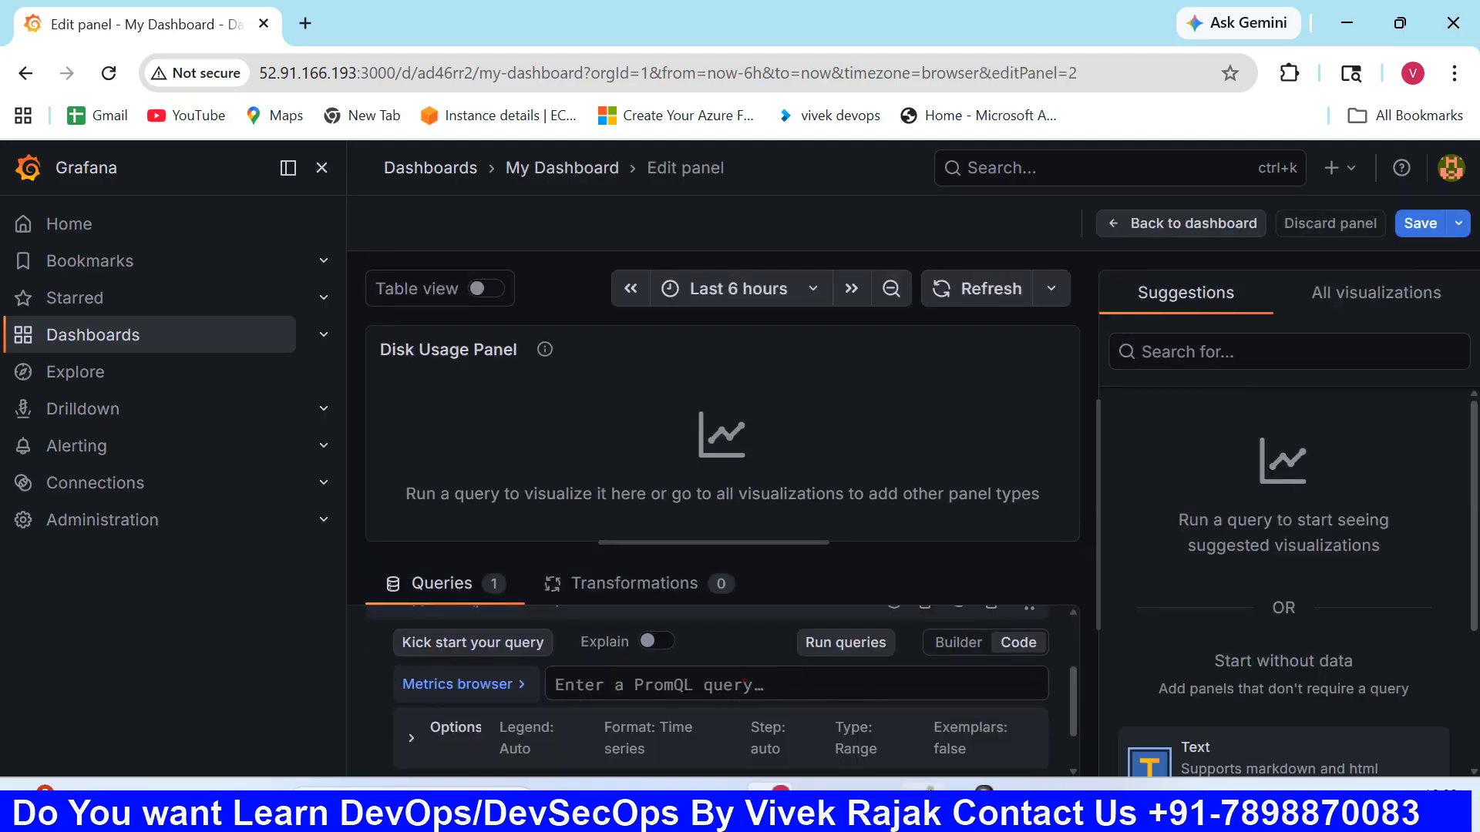
key(alt+Tab)
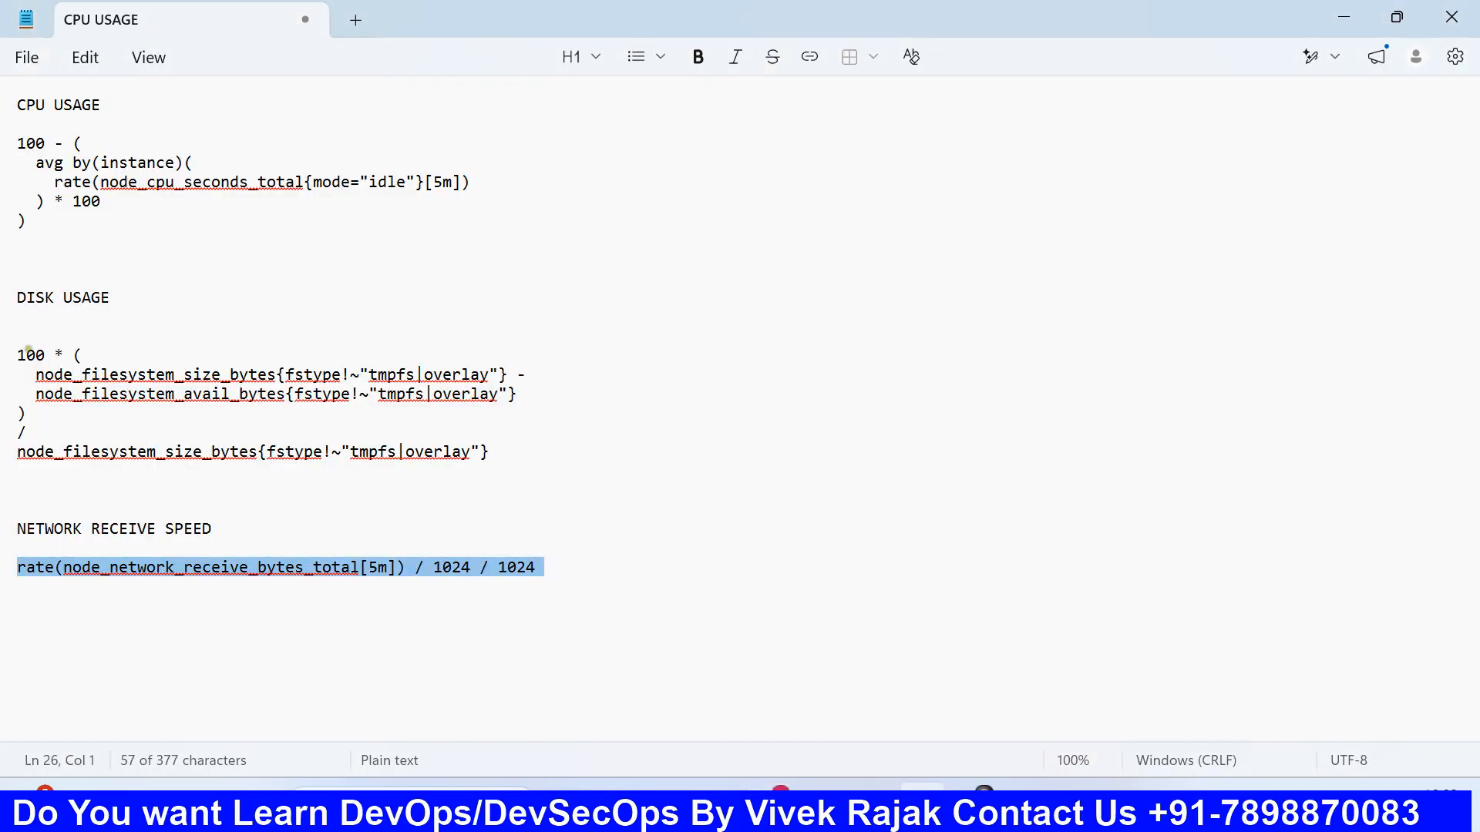
drag(528, 466, 14, 353)
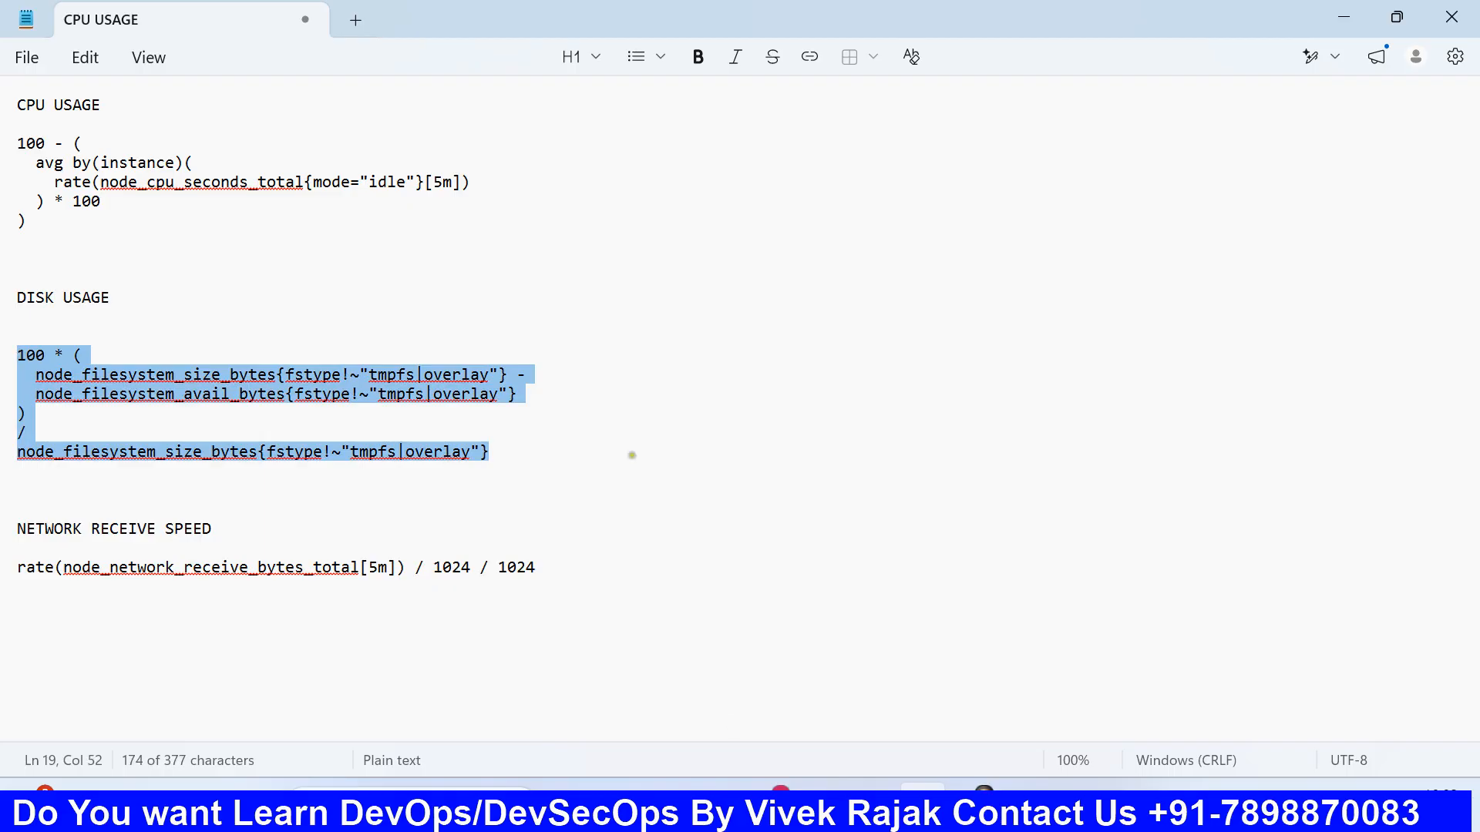
key(alt+Tab)
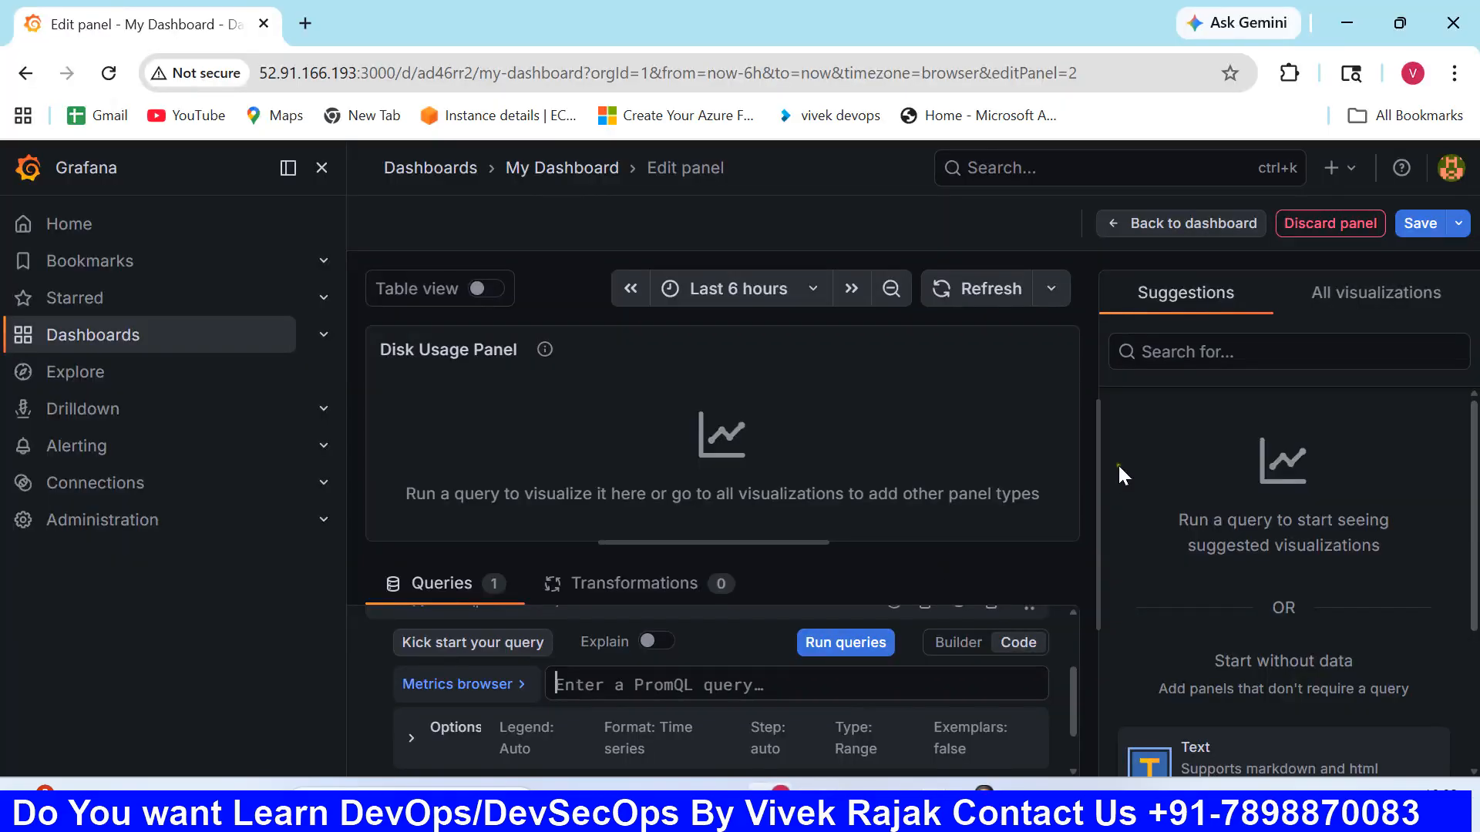
key(ctrl+v)
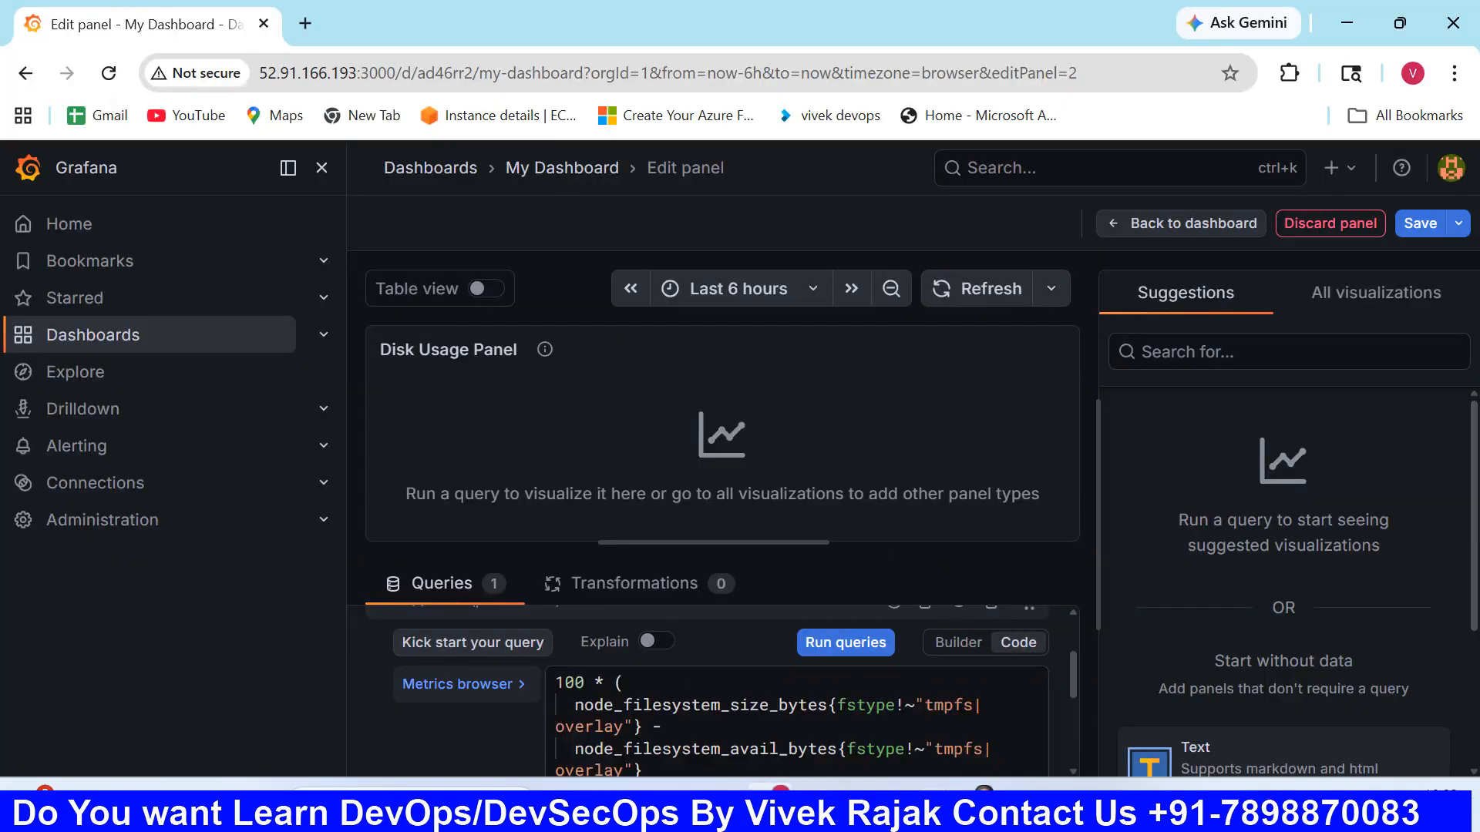
click(835, 645)
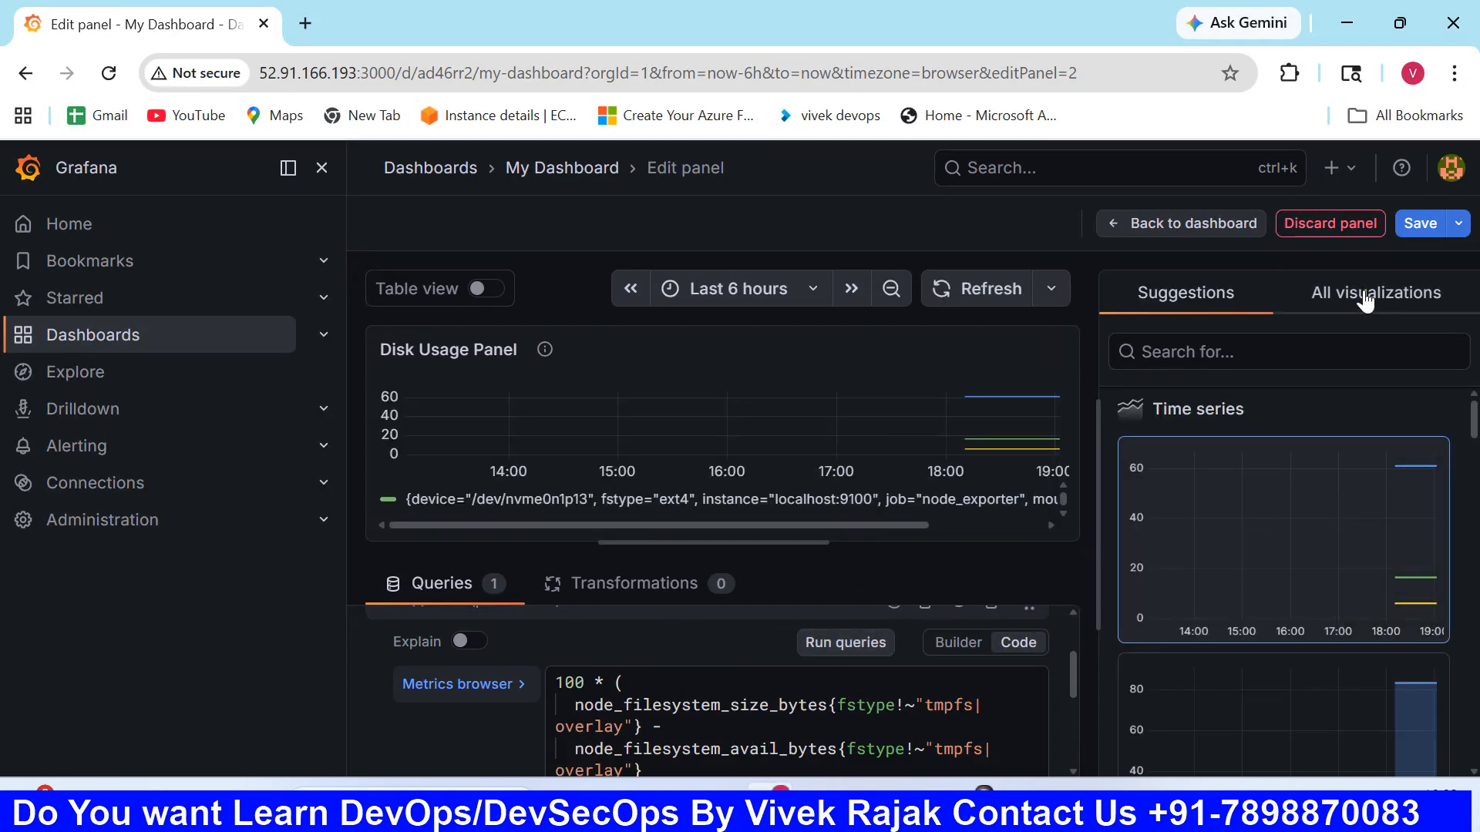
- Change the Disk Usage Panel's visualization to Gauge
click(1365, 302)
scroll(1256, 555, down, 2)
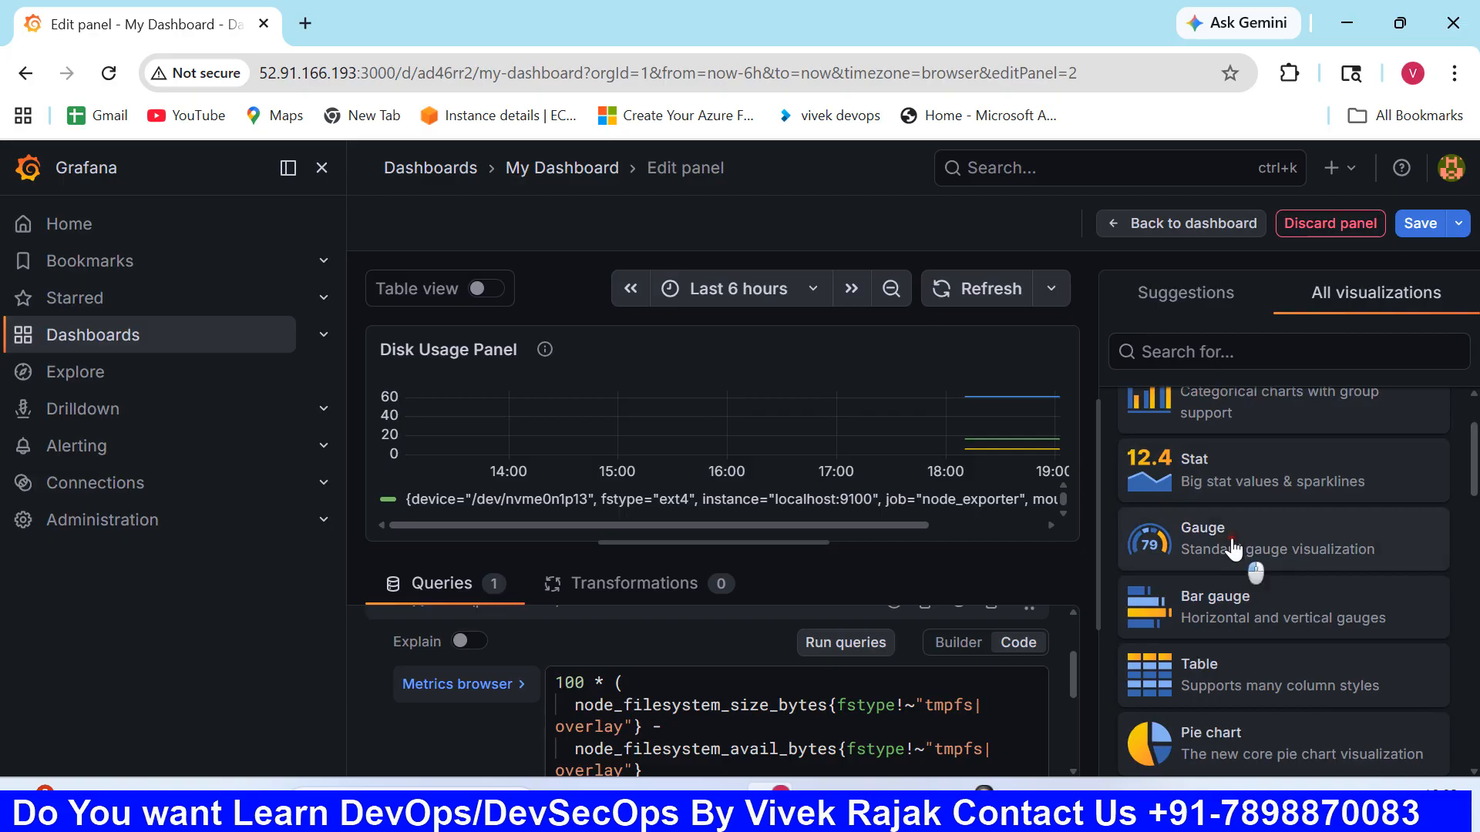
click(1234, 549)
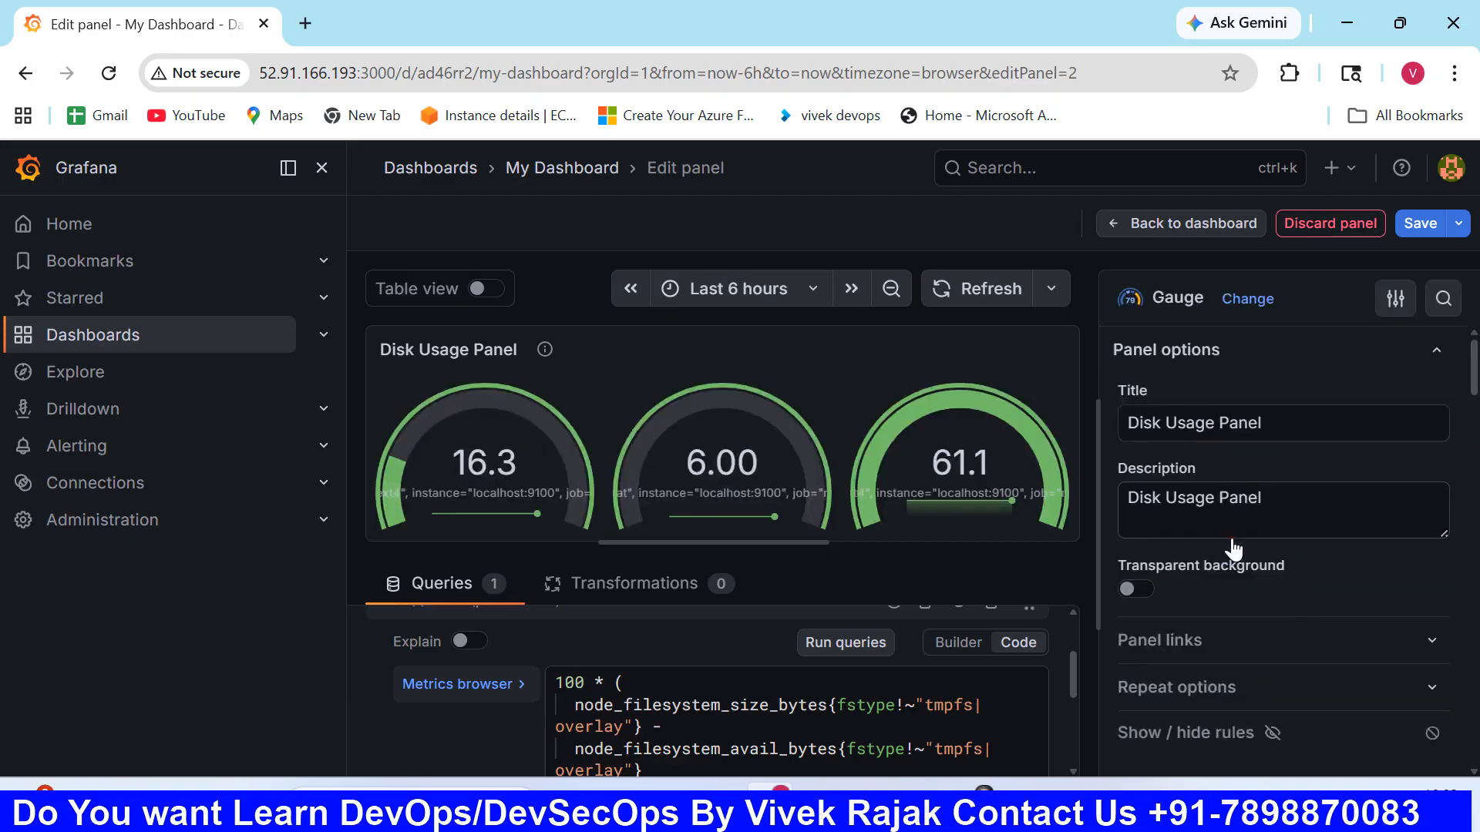
- Save the dashboard without a note and reopen My Dashboard from the dashboards list
click(1420, 223)
click(898, 524)
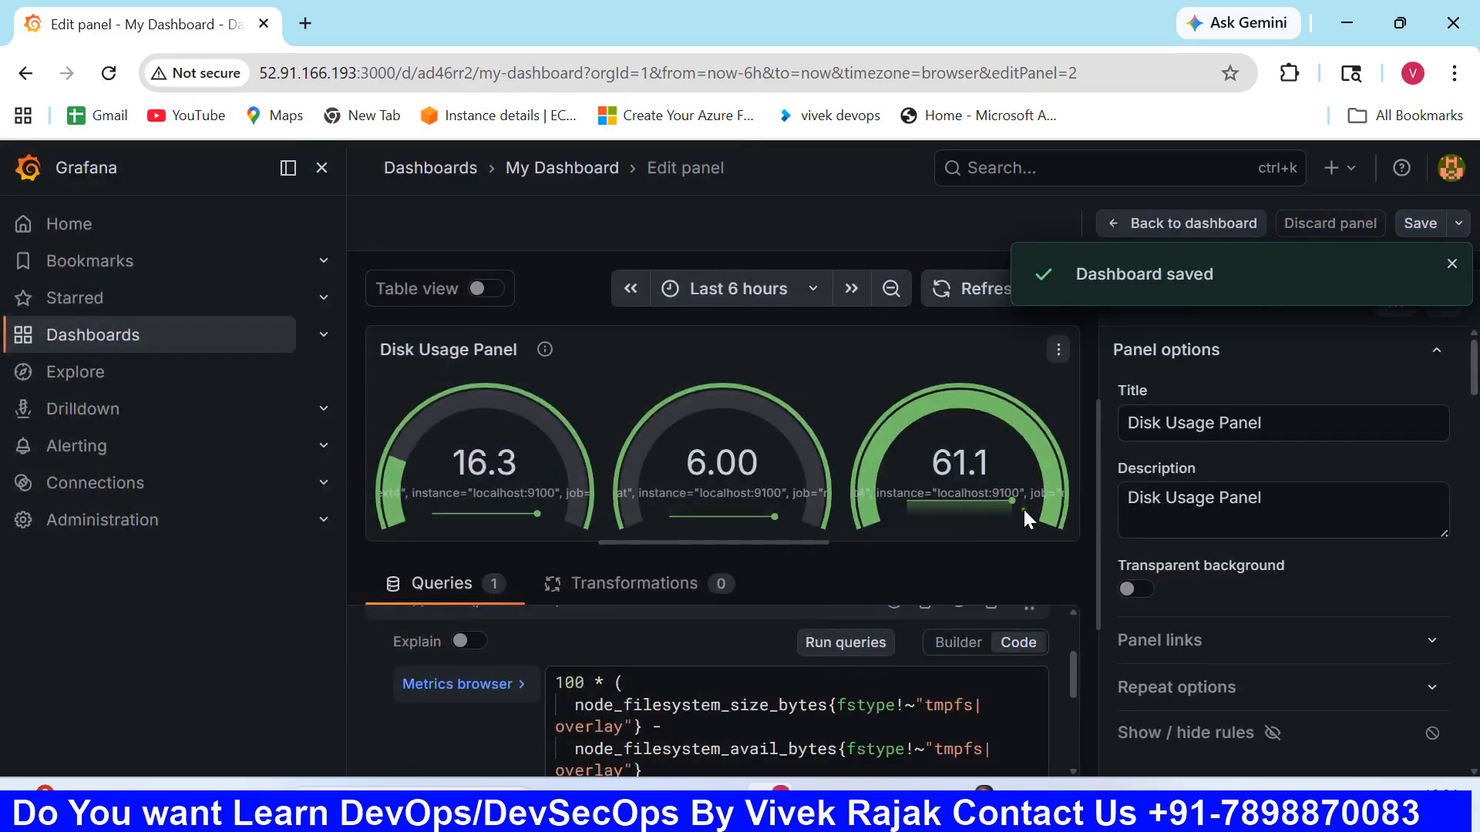
click(162, 334)
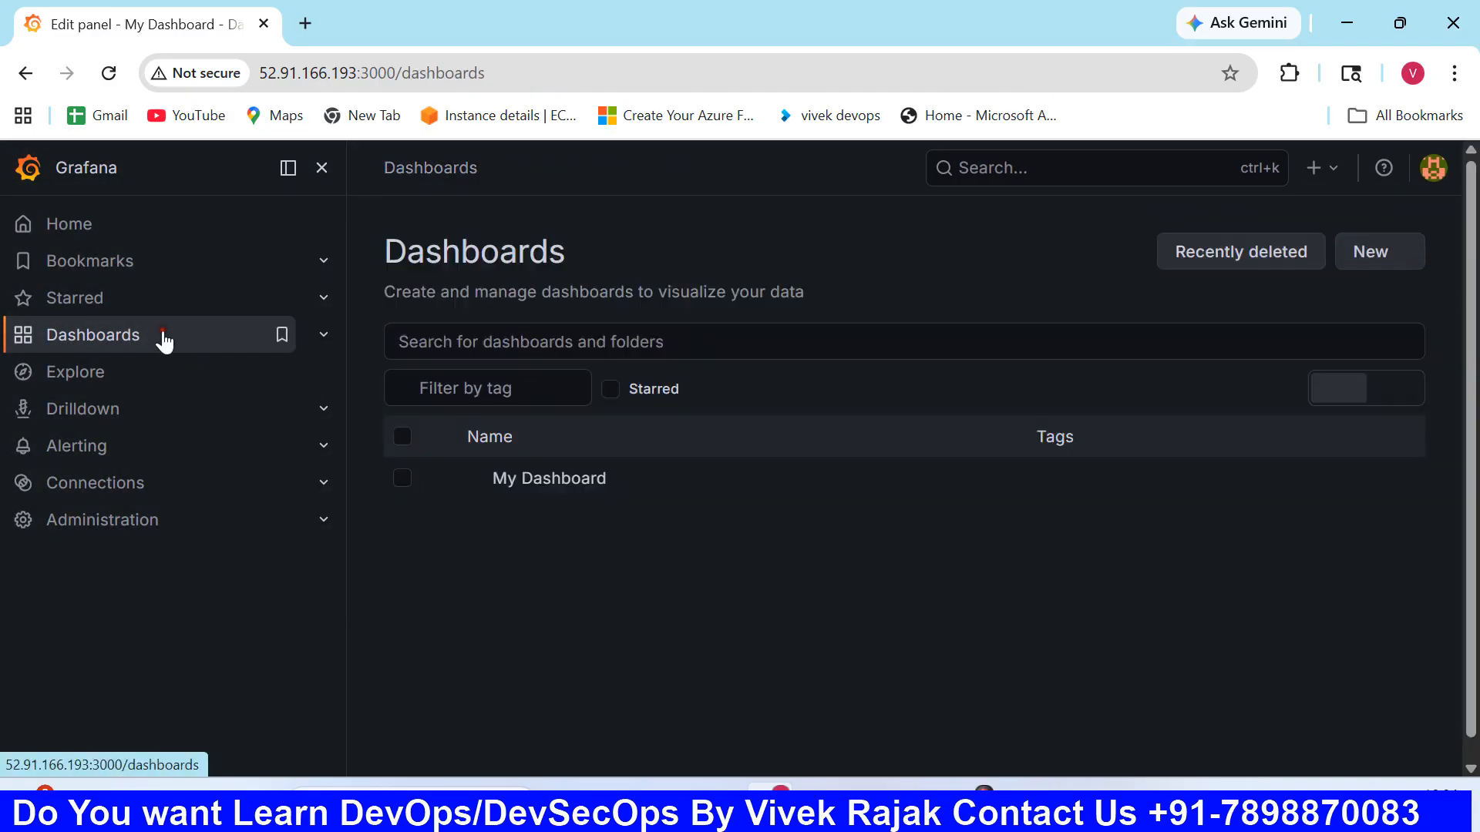
click(537, 481)
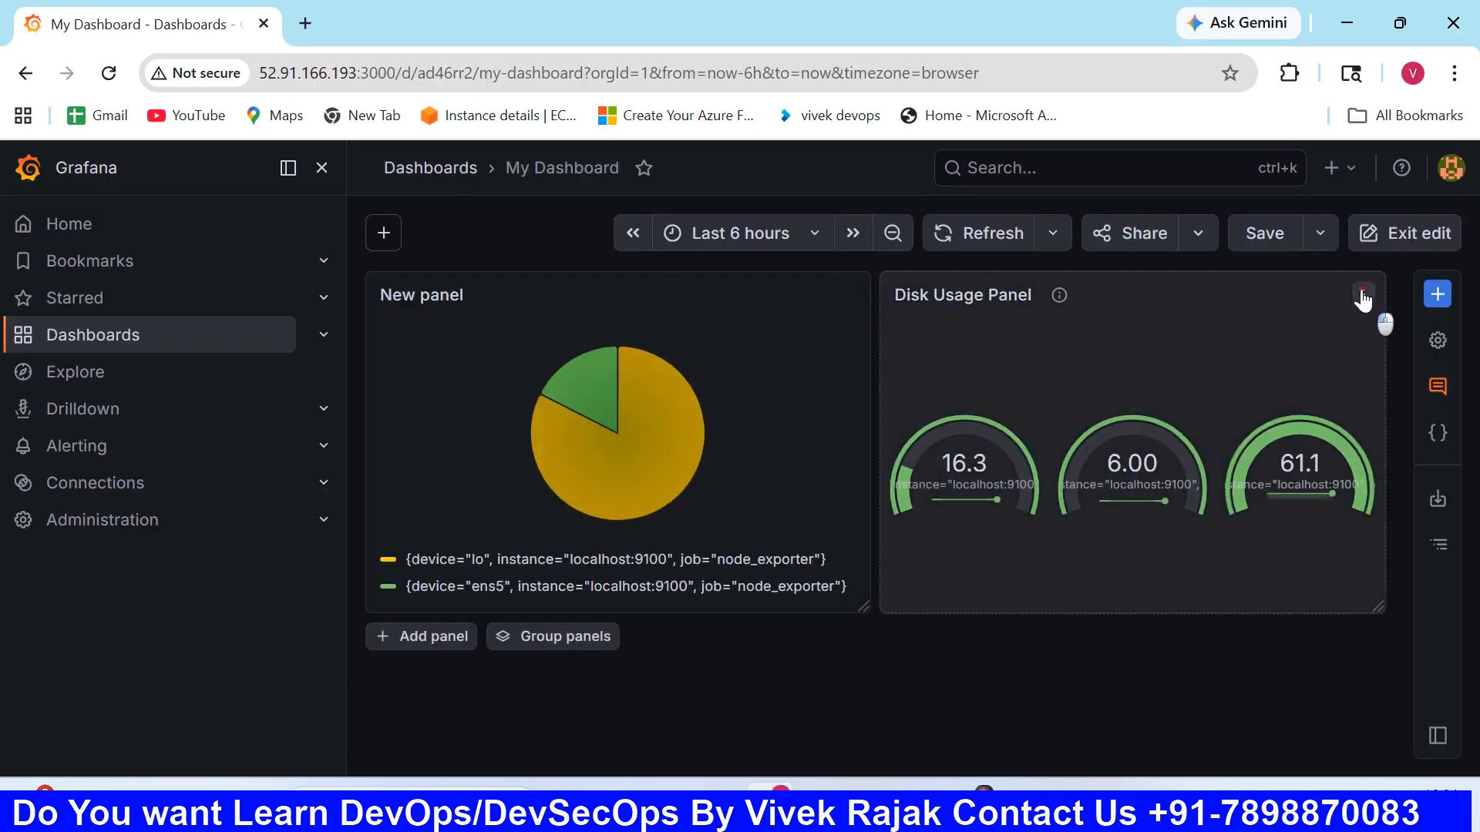
- Open the Disk Usage Panel for editing and change its visualization to Pie chart
click(1364, 296)
click(1235, 392)
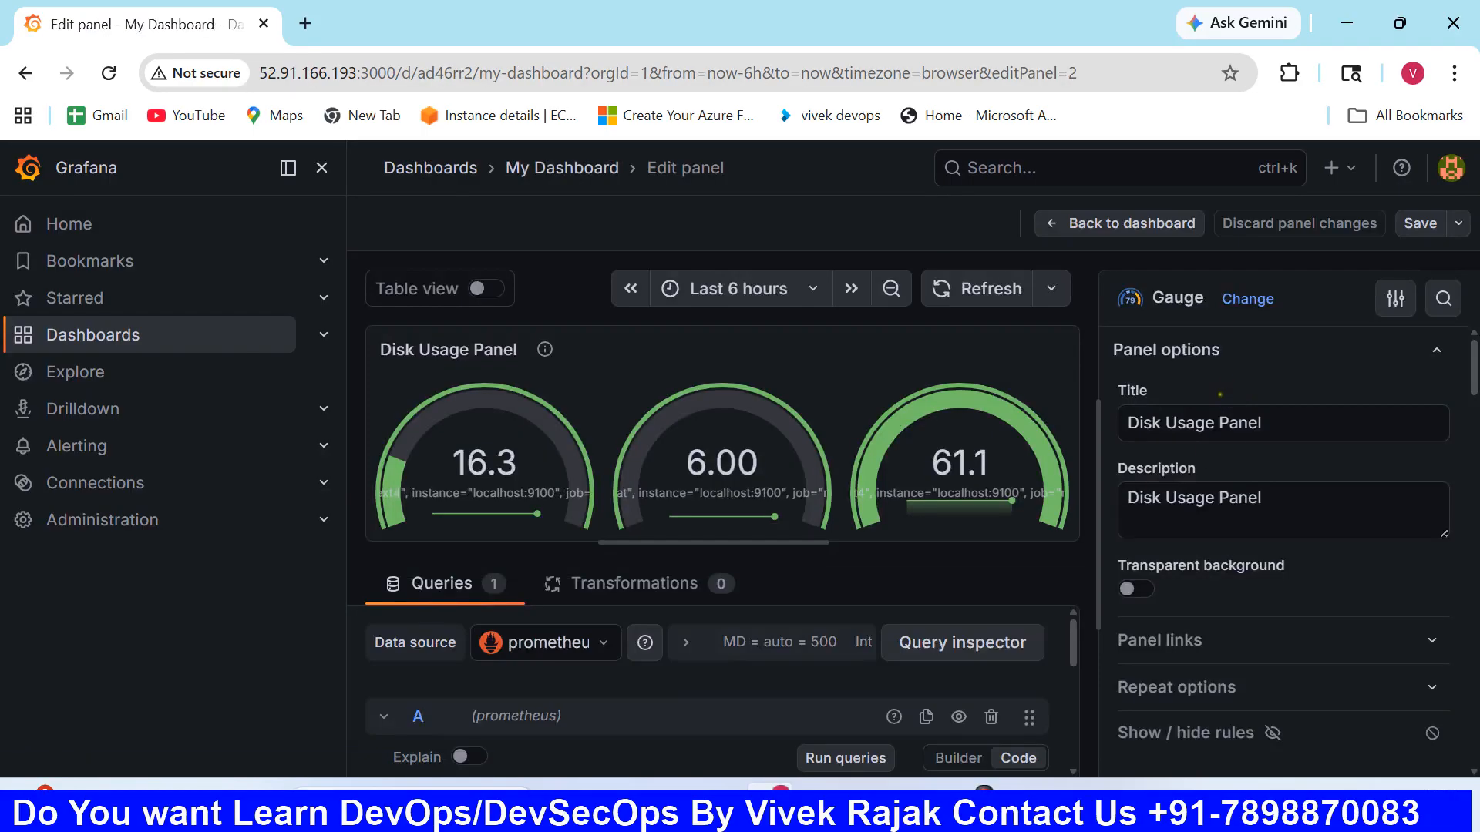
scroll(1283, 540, down, 8)
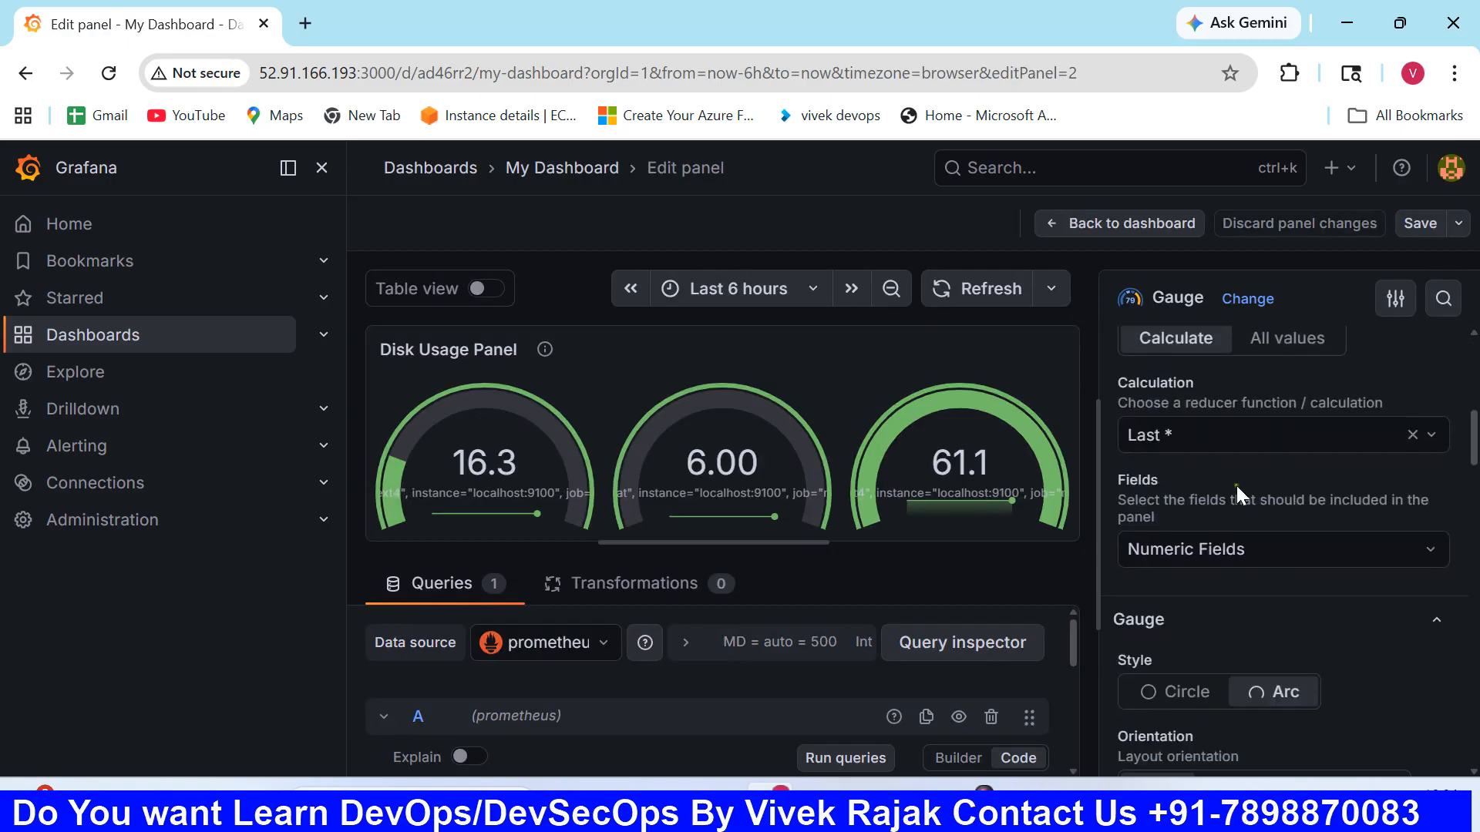
click(1402, 299)
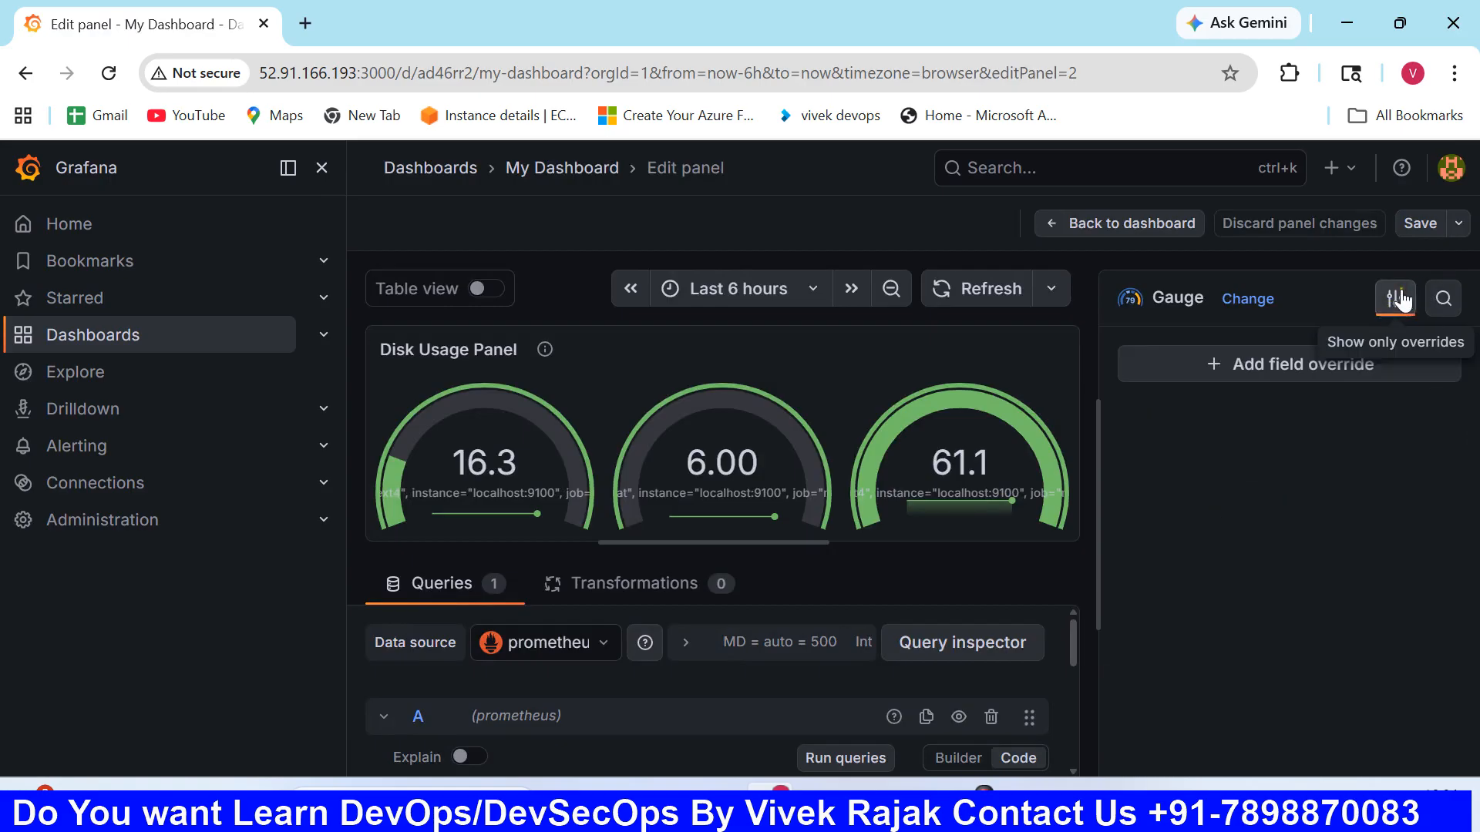
click(1399, 299)
click(1245, 301)
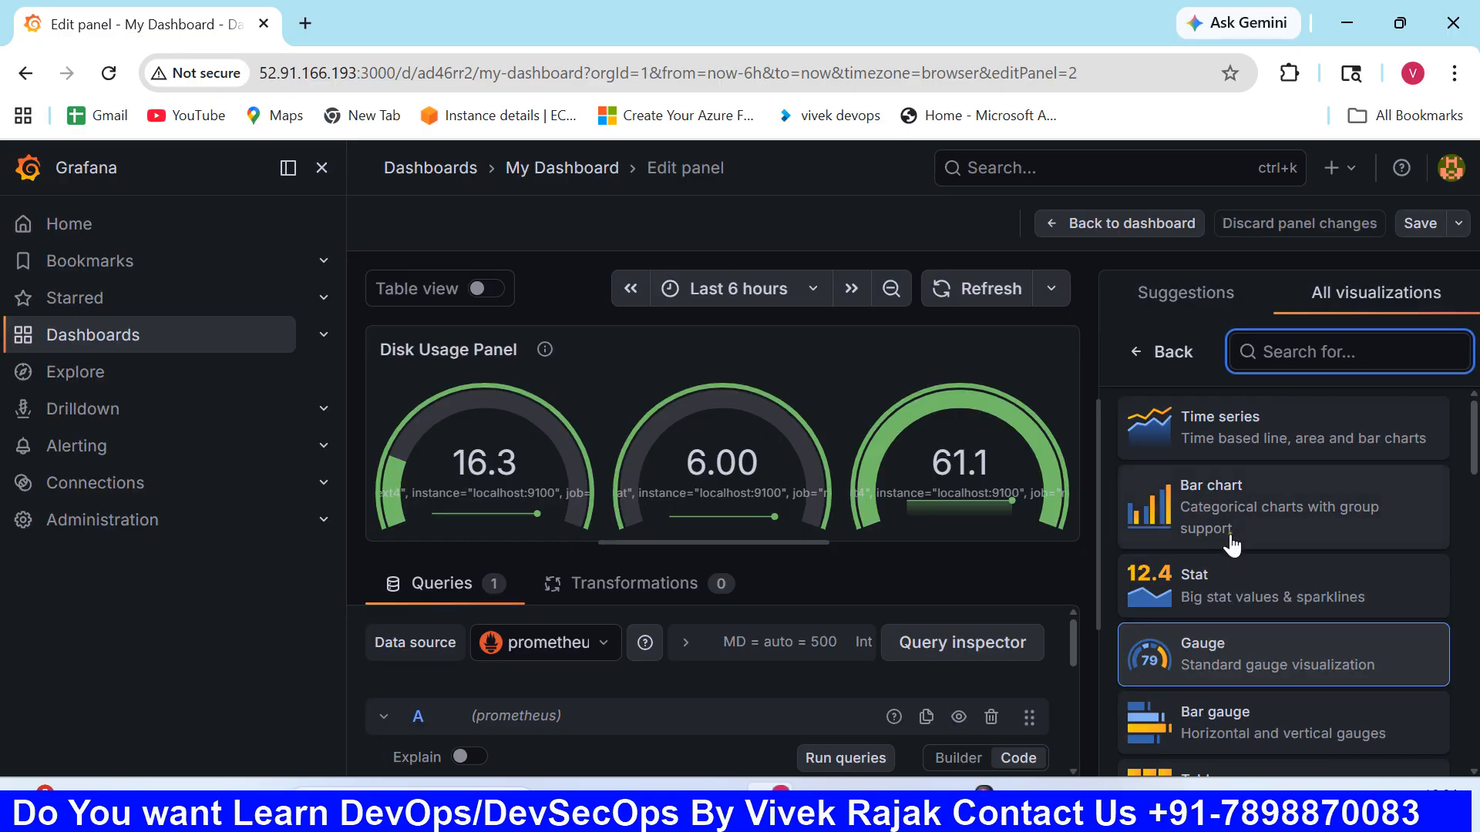
scroll(1231, 546, down, 2)
scroll(1235, 539, down, 2)
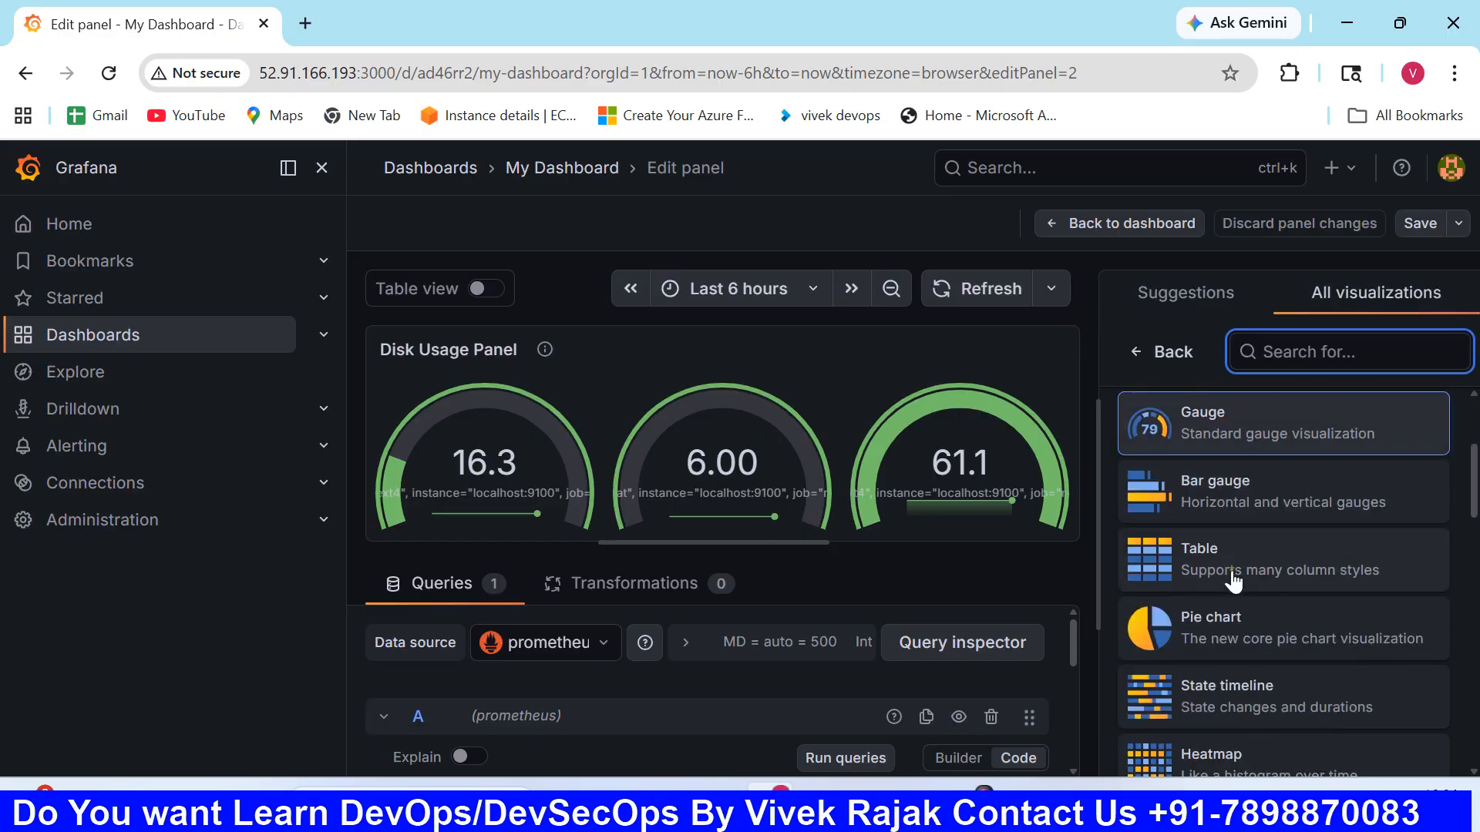
scroll(1237, 621, up, 3)
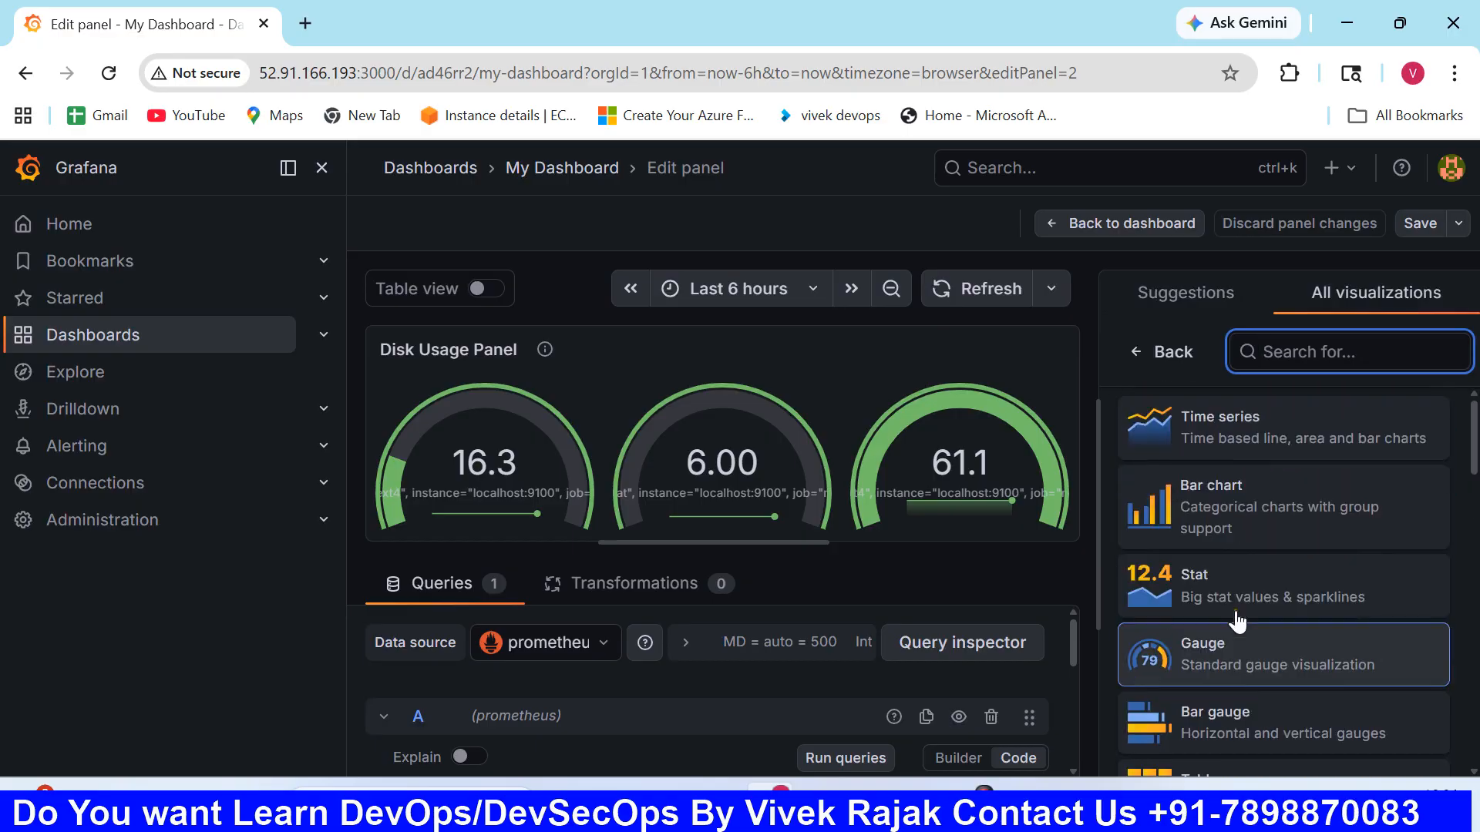
scroll(1238, 621, down, 3)
click(1236, 621)
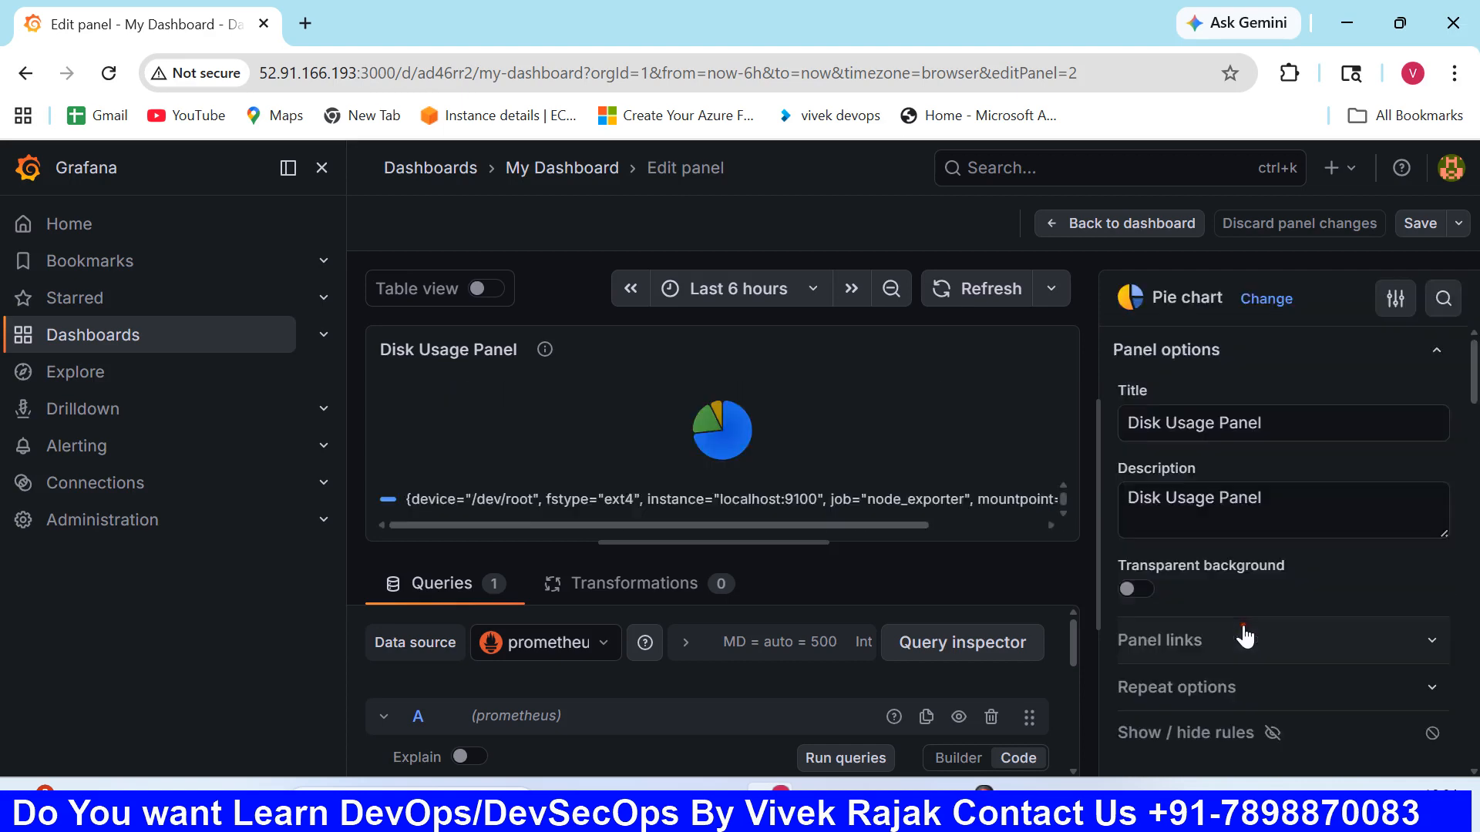
- Save the pie chart change without a note and return to My Dashboard through the dashboards list
click(1420, 223)
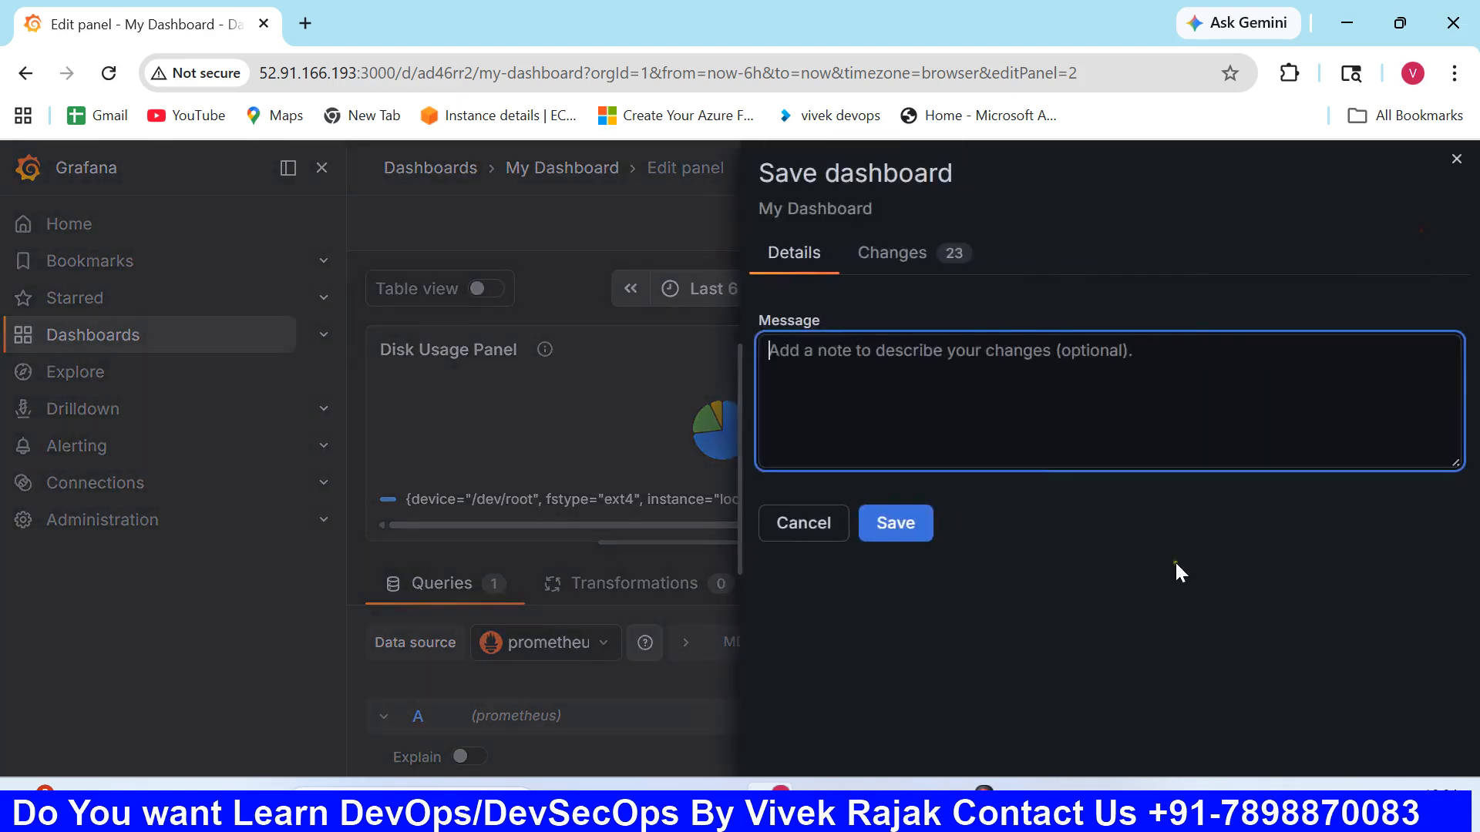
click(897, 526)
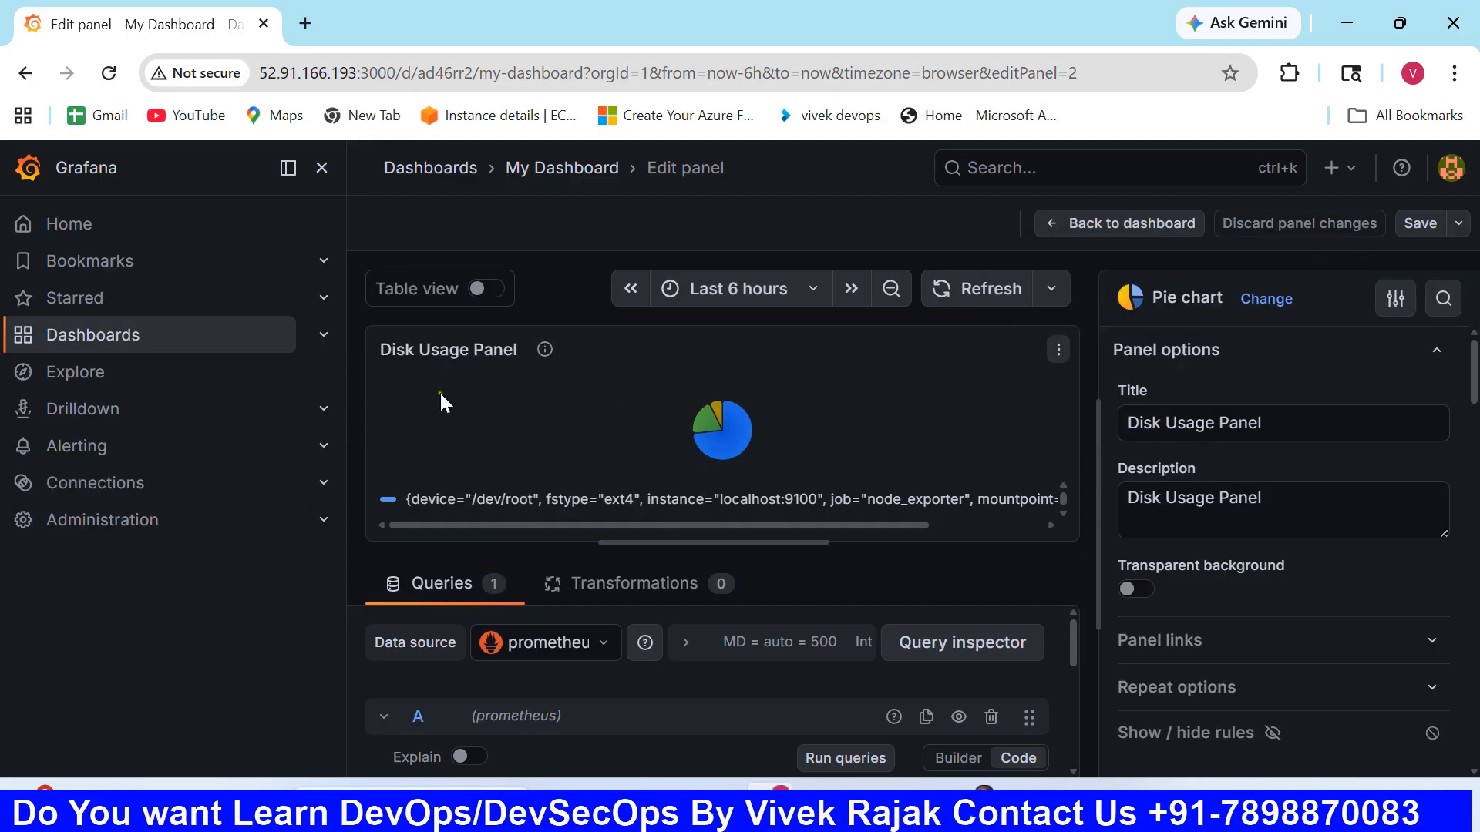
click(136, 343)
click(538, 479)
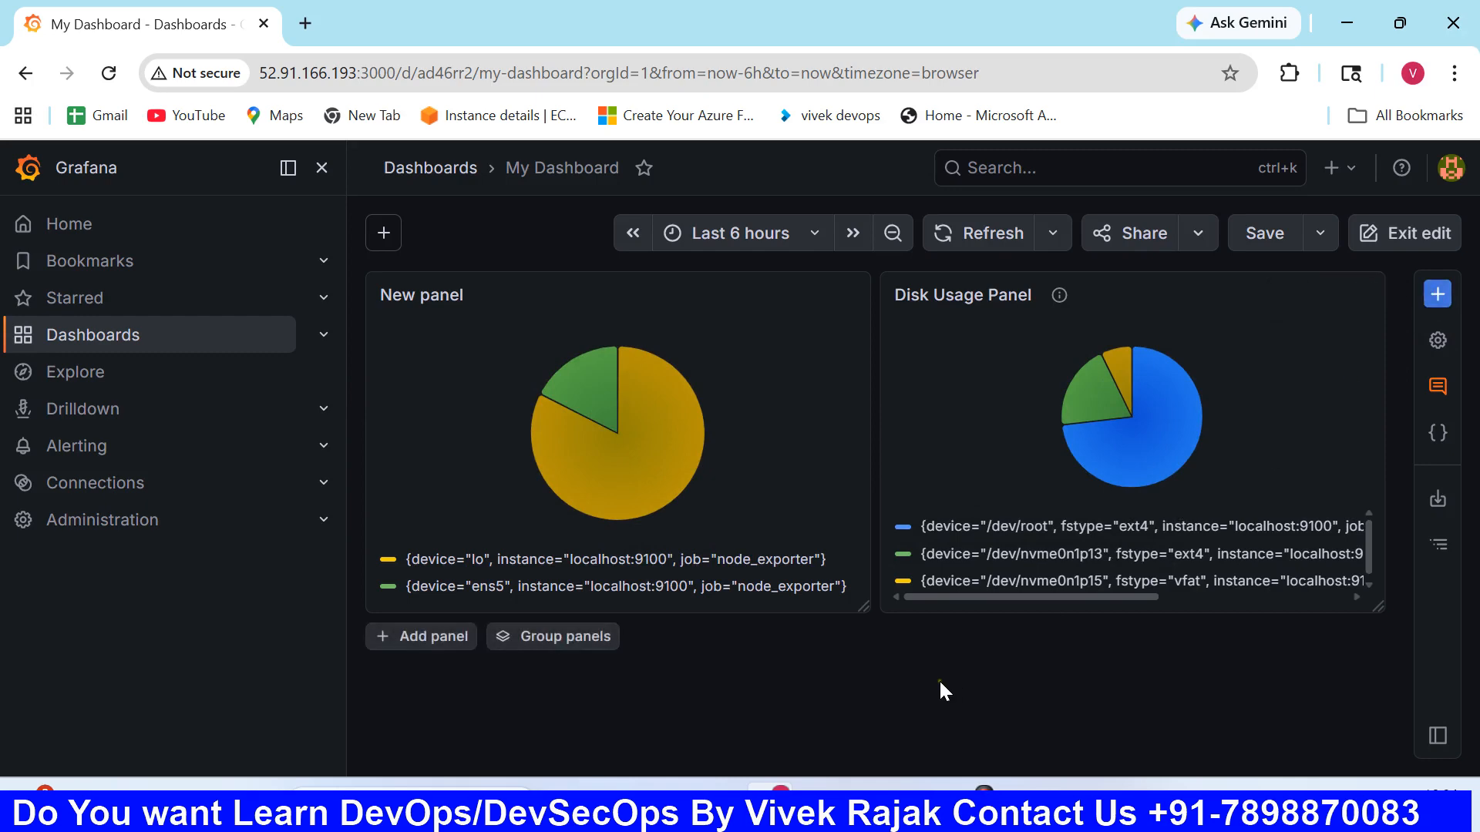
- Add a third panel to My Dashboard and clear its default title
click(425, 647)
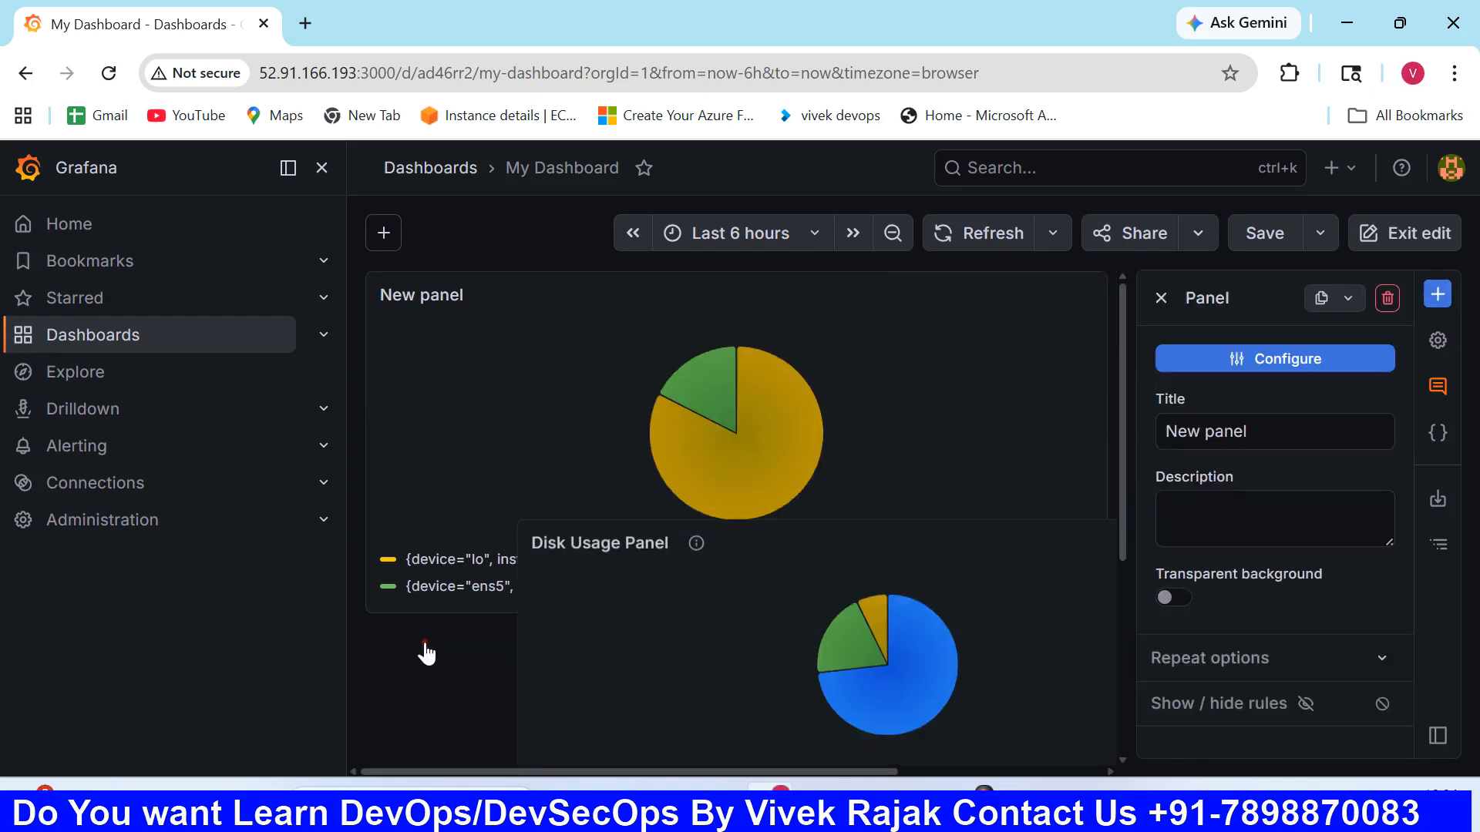
scroll(767, 691, down, 1)
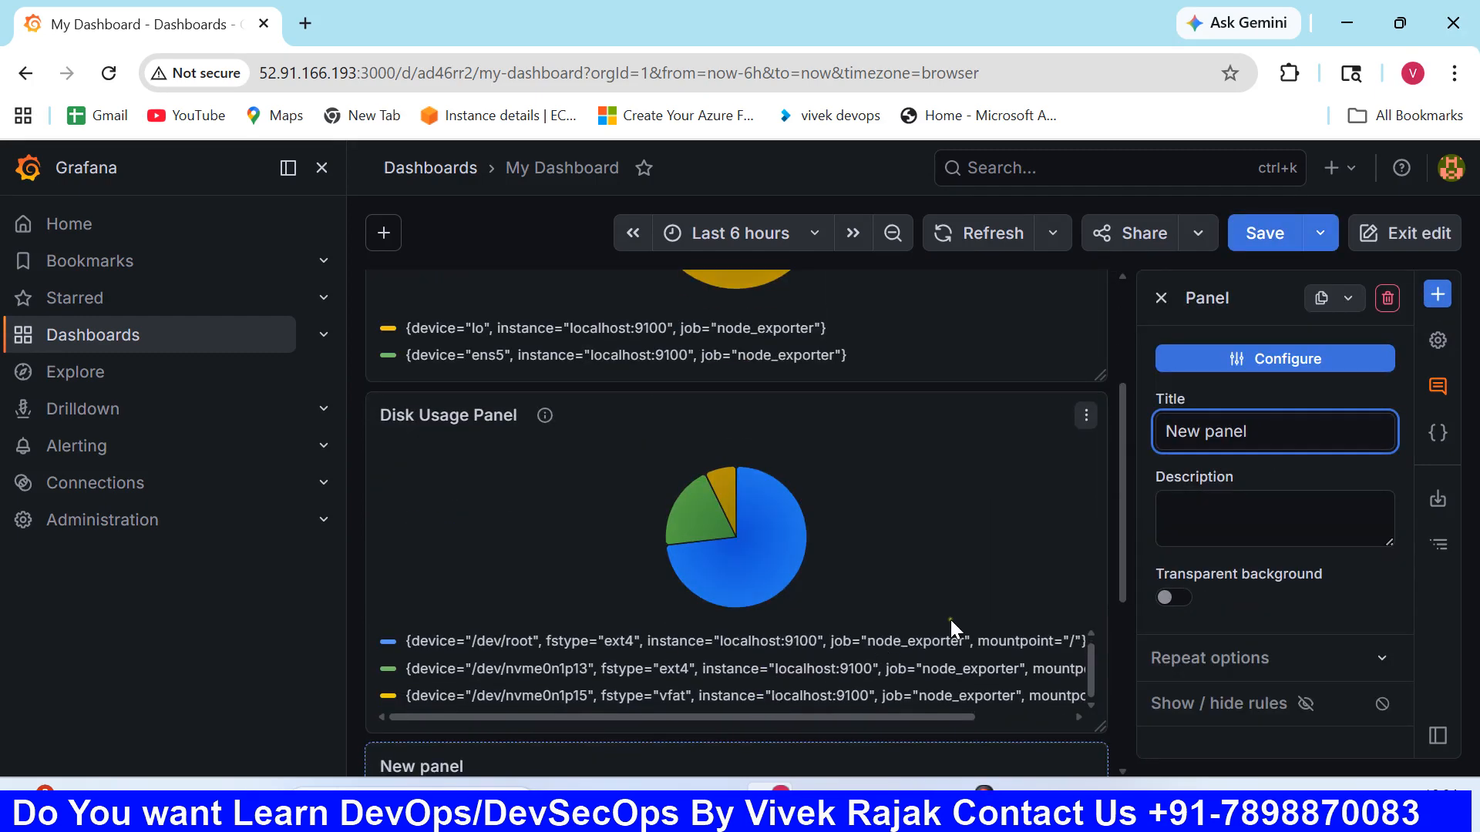
drag(1227, 429, 1154, 438)
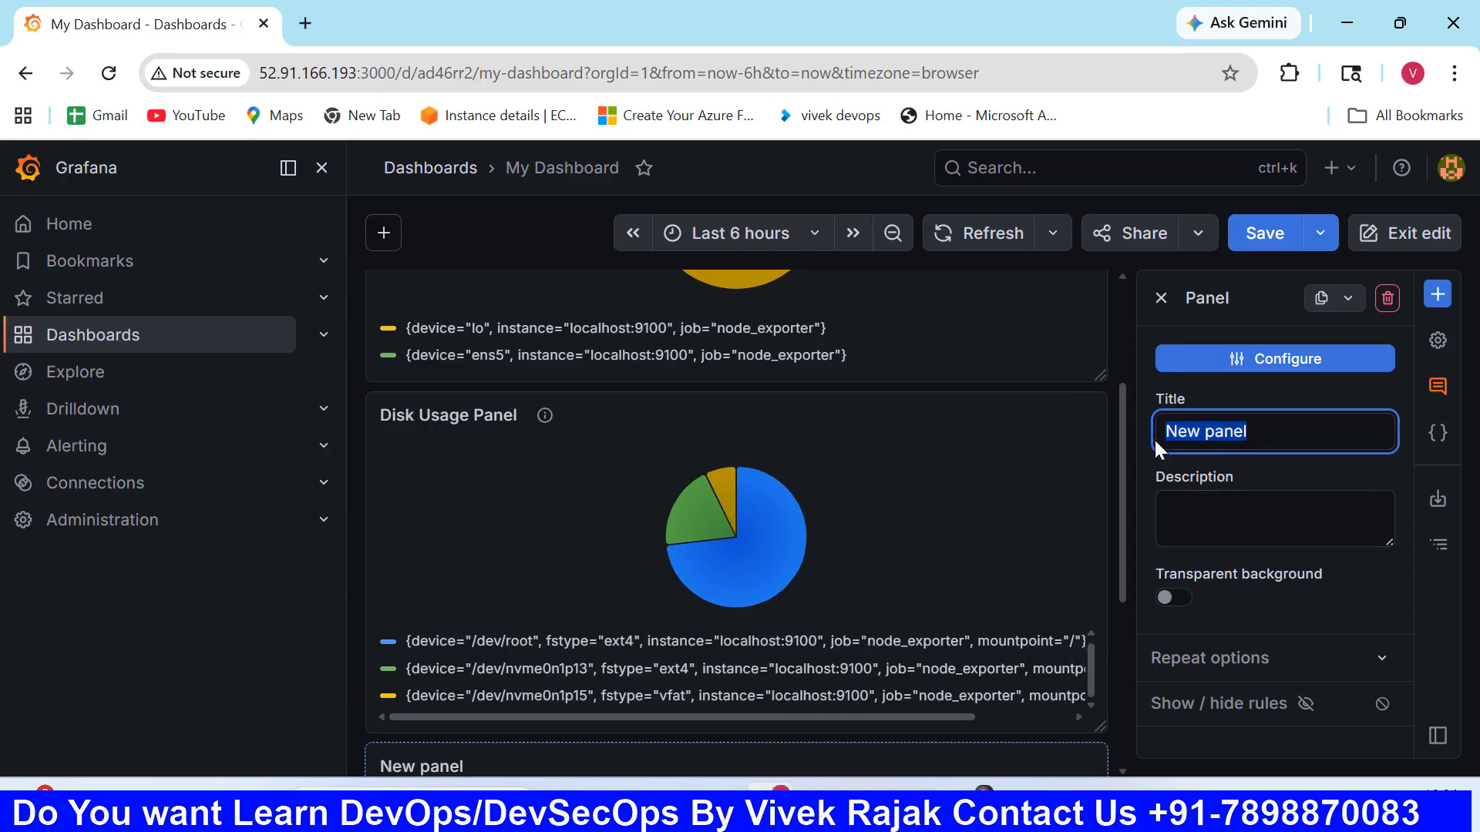
key(BackSpace)
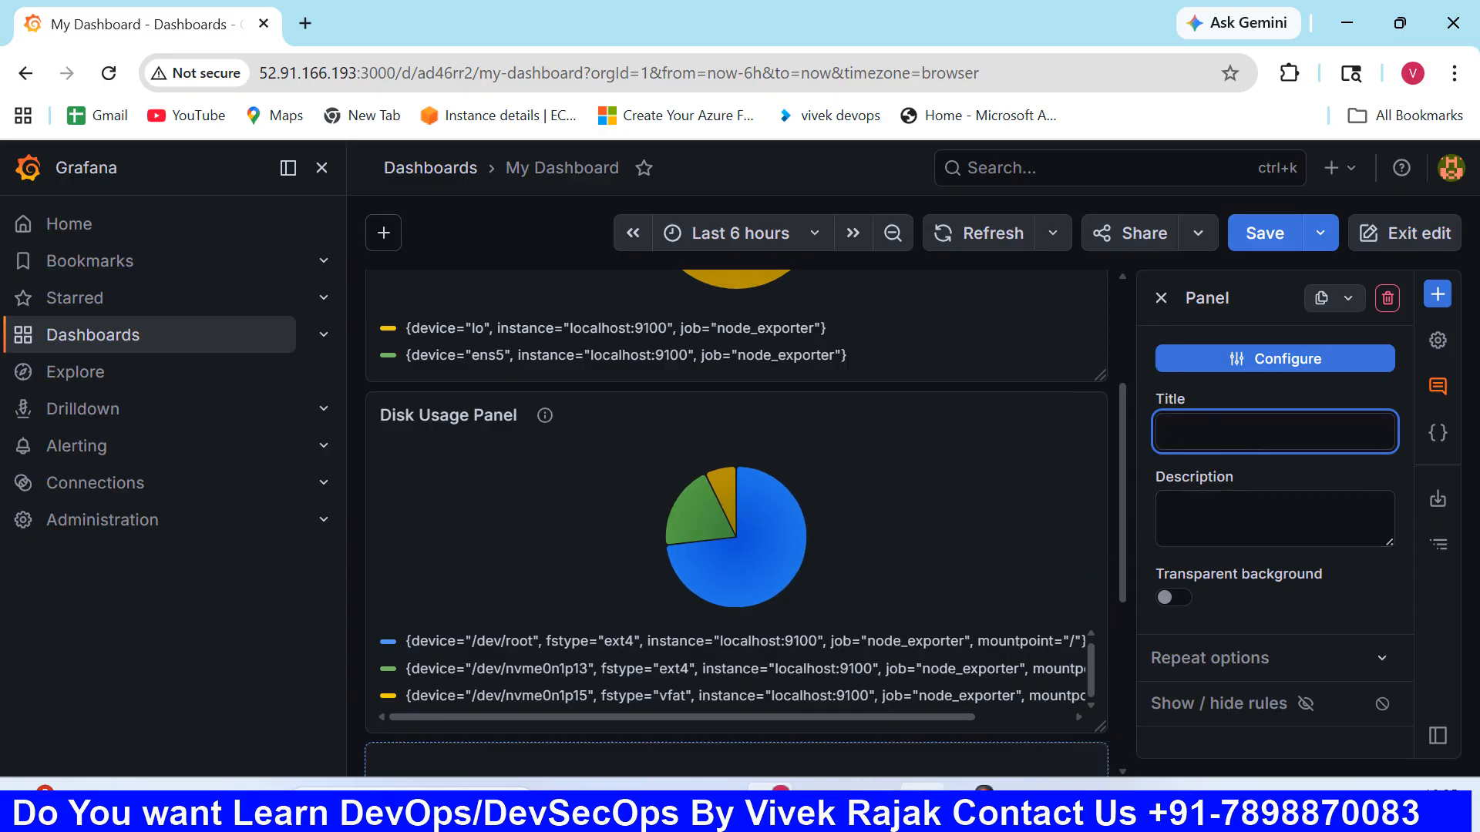
- Copy the CPU USAGE query from the Notepad notes and return to the Grafana dashboard
click(922, 807)
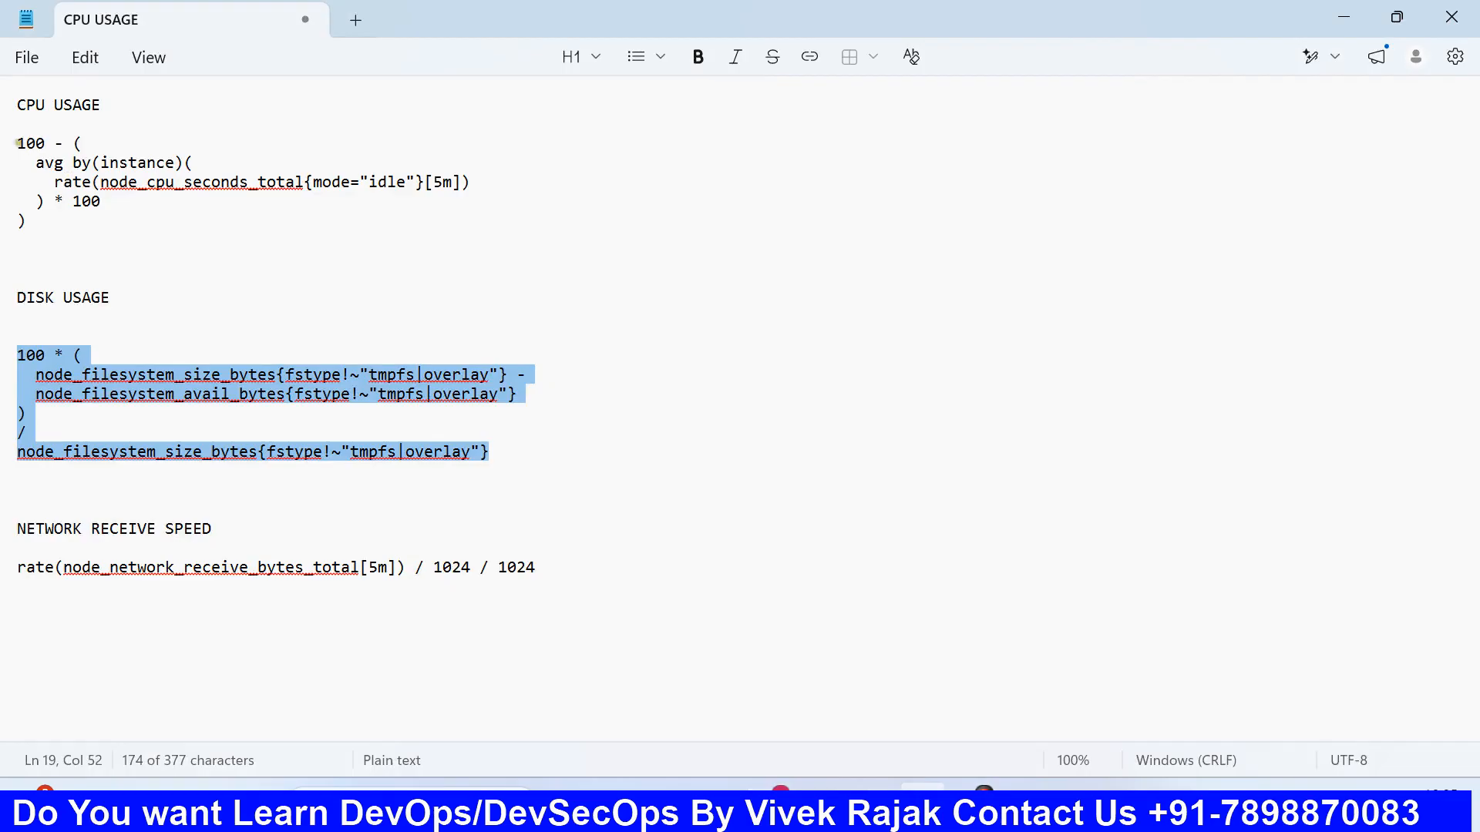
drag(17, 143, 131, 235)
key(ctrl+c)
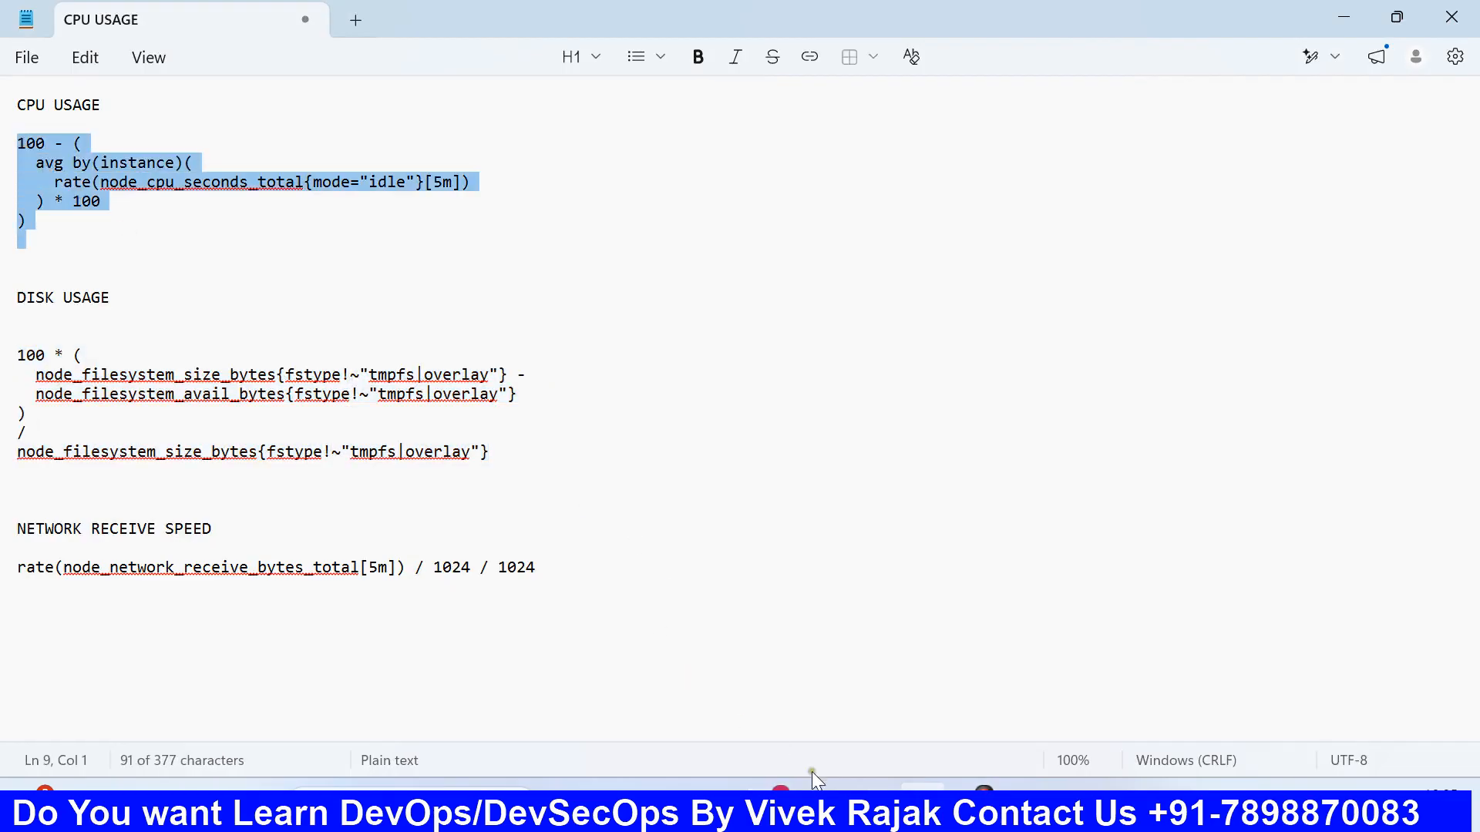
click(780, 805)
- Set the third panel's title to CPU Usage
text(CP)
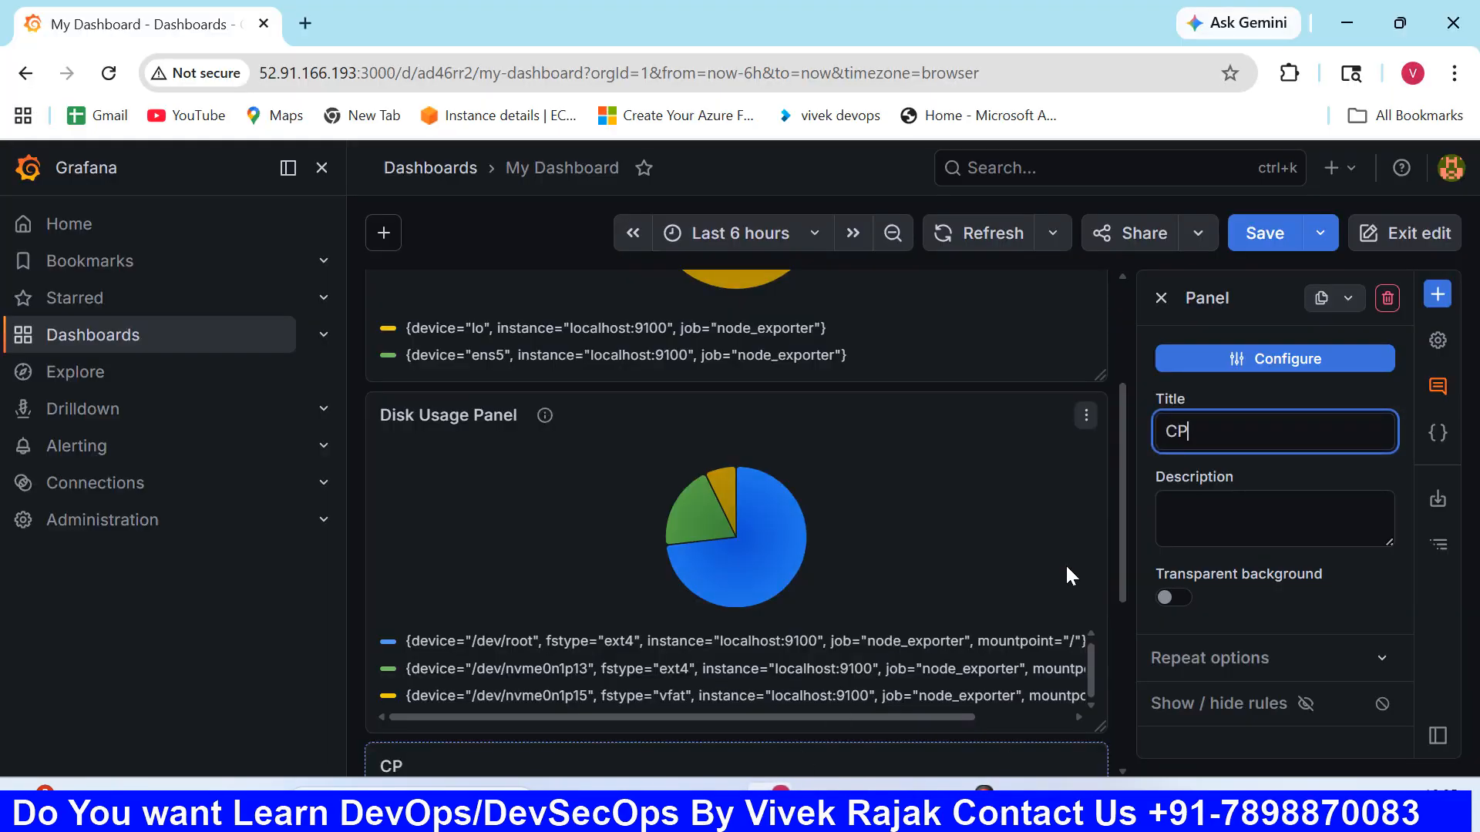
text(U Usage)
click(1209, 505)
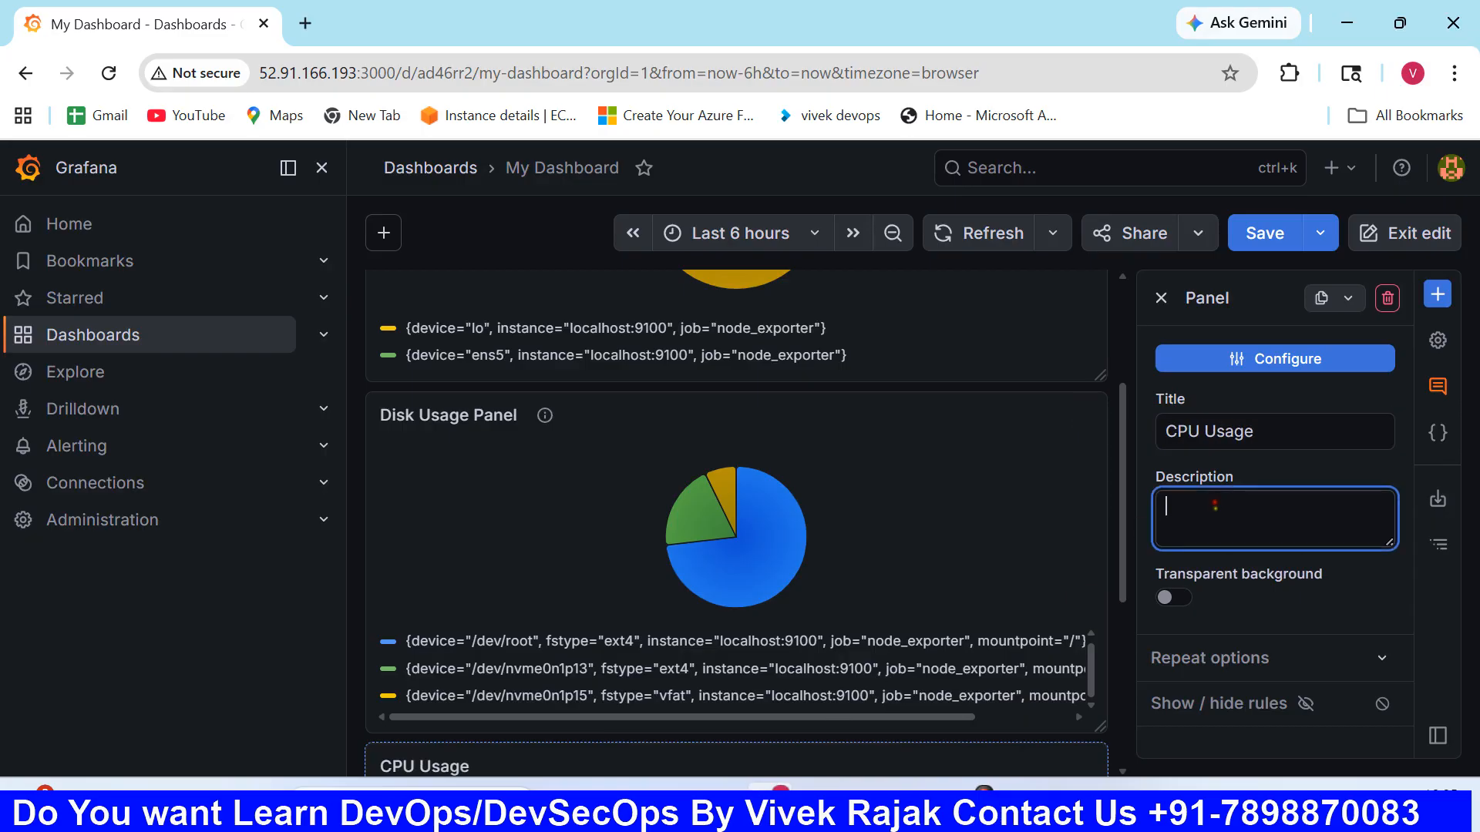
- Configure the CPU Usage panel with the copied query 100 - (avg by(instance)(rate(node_cpu_seconds_total{mode="idle"}[5m])) * 100) and run it
click(1273, 361)
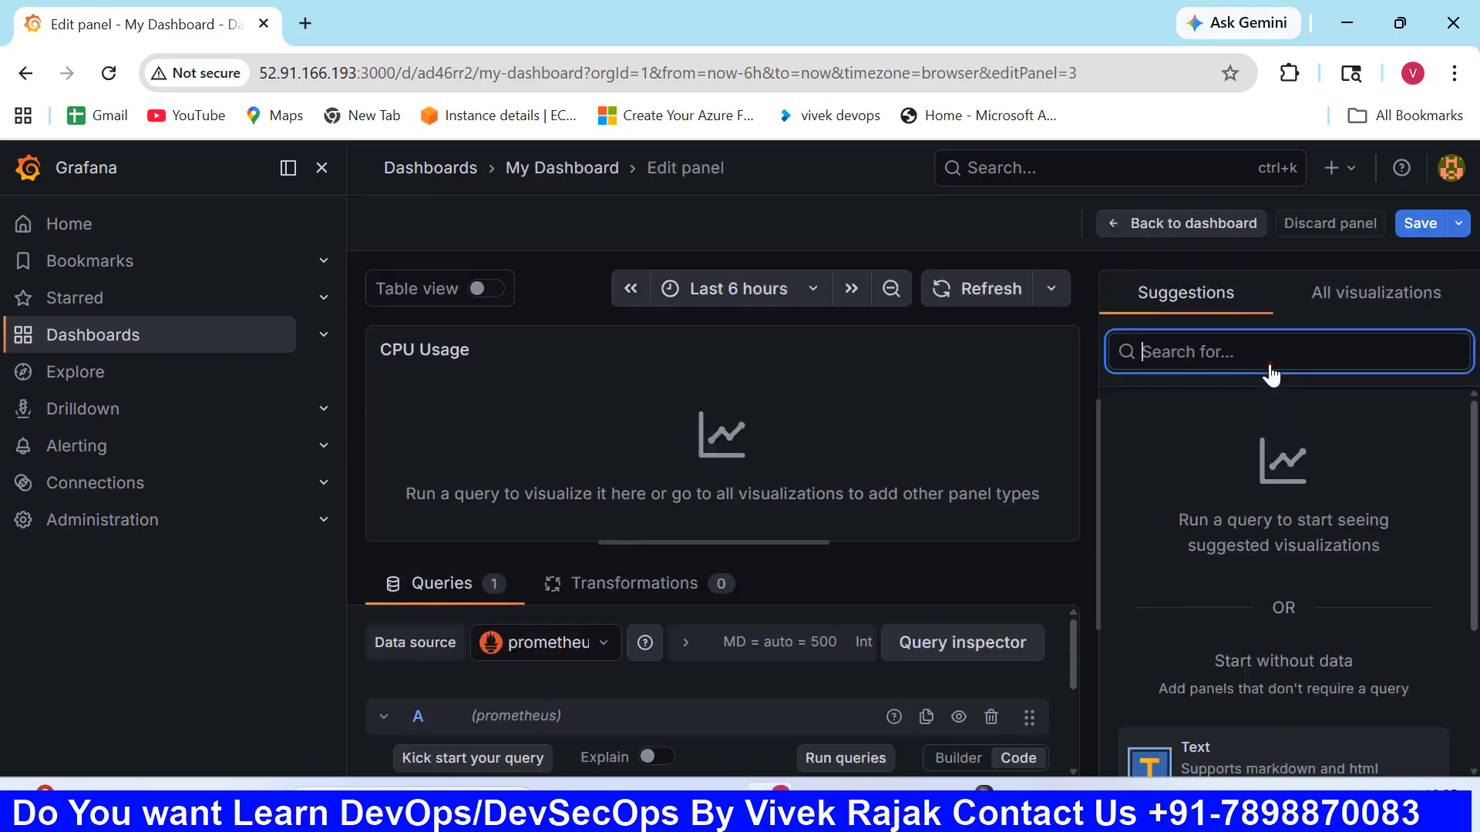
scroll(780, 637, down, 1)
click(779, 684)
key(ctrl+v)
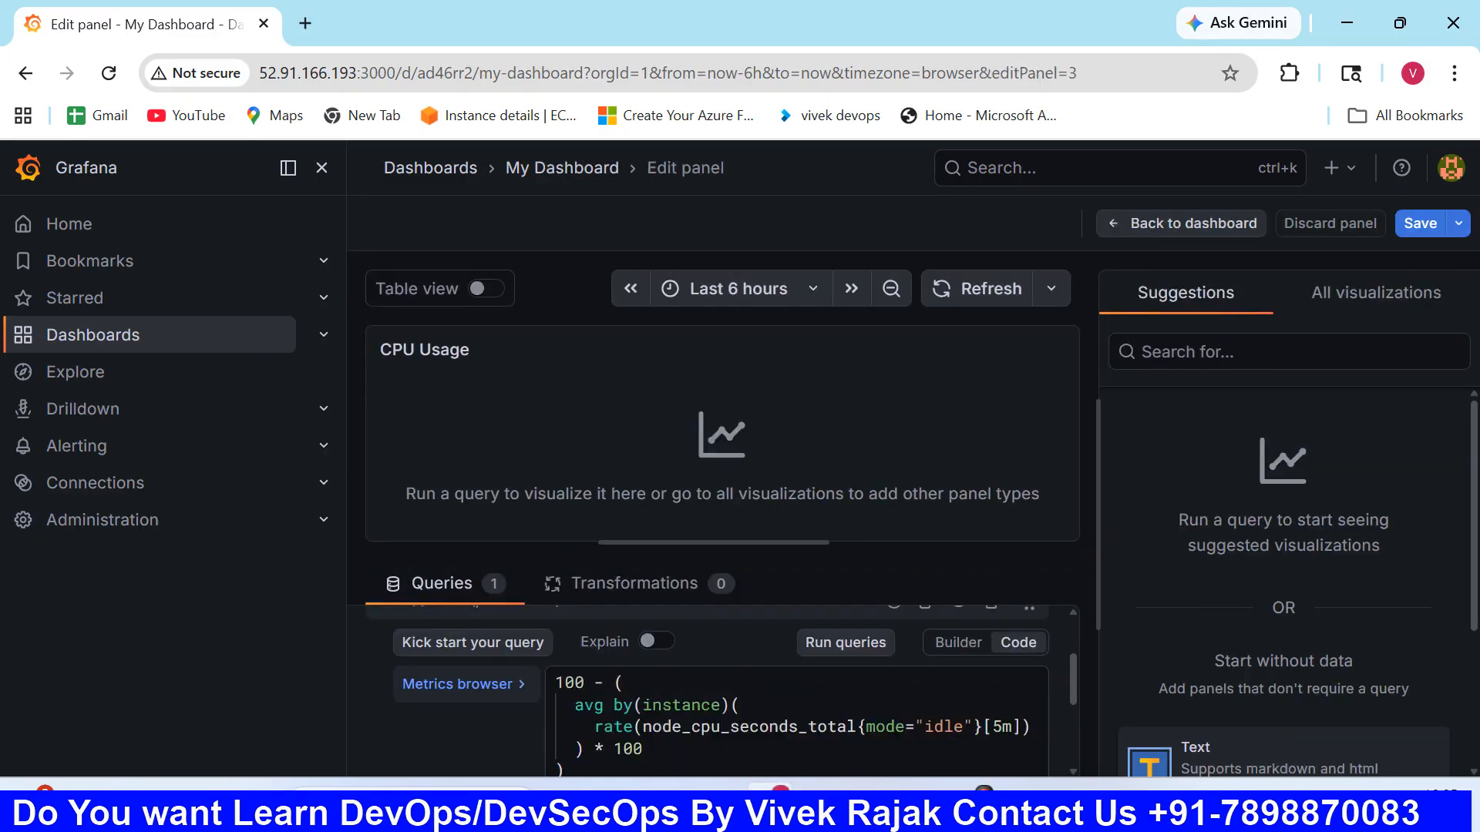
click(831, 644)
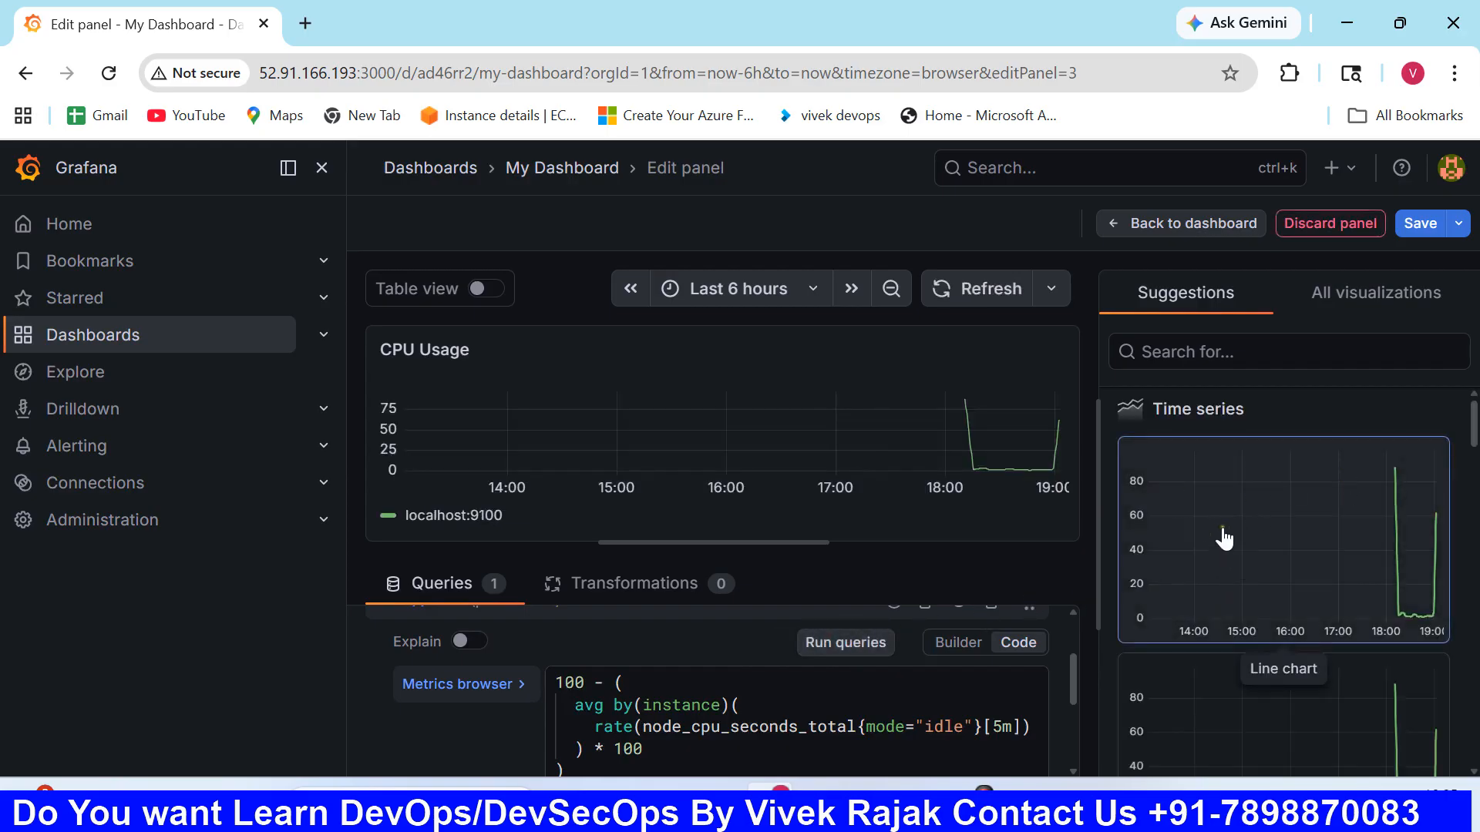
- Change the CPU Usage panel's visualization to Gauge and save the dashboard
click(1352, 302)
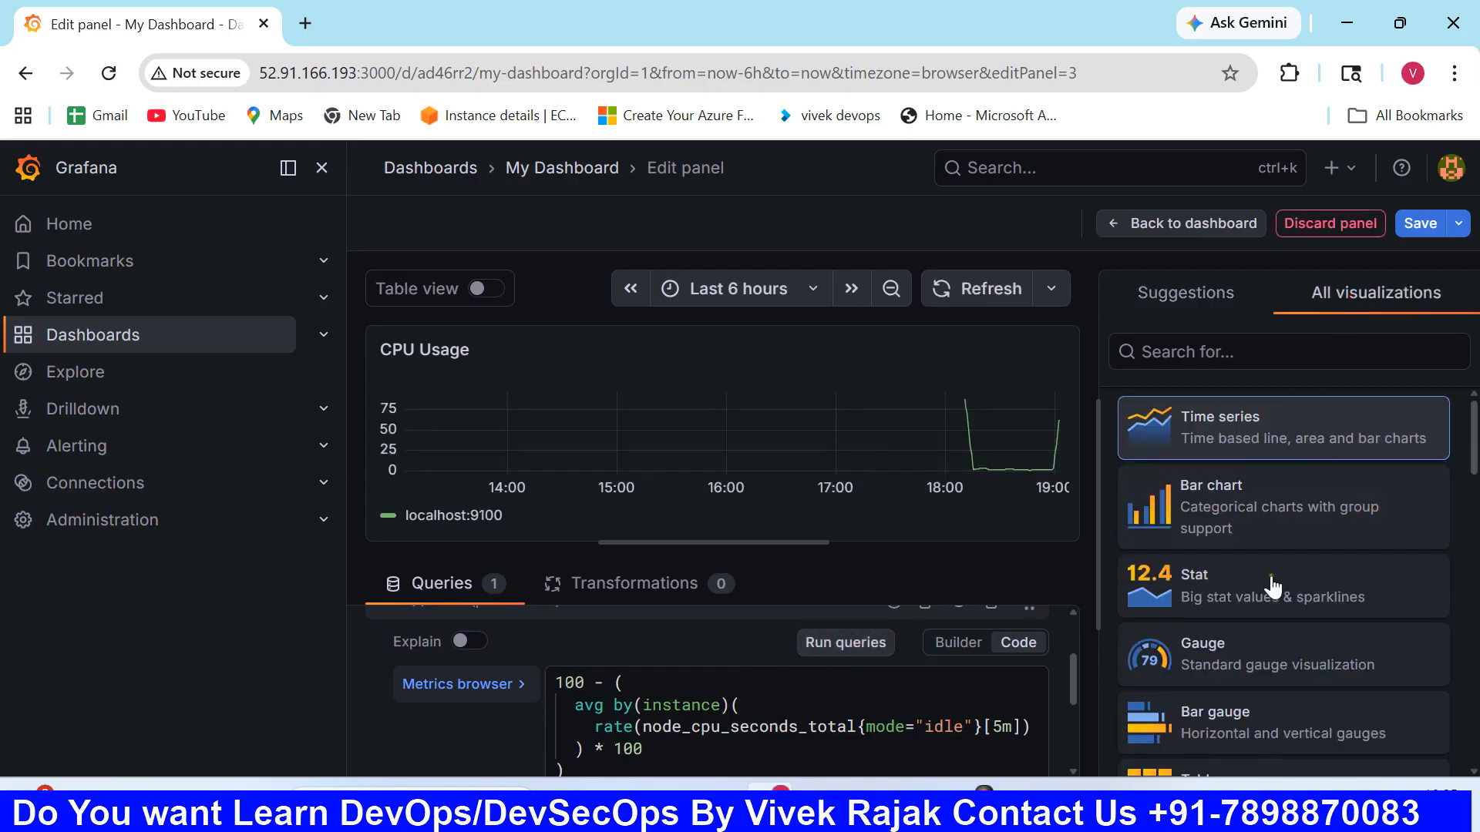
scroll(1252, 609, down, 3)
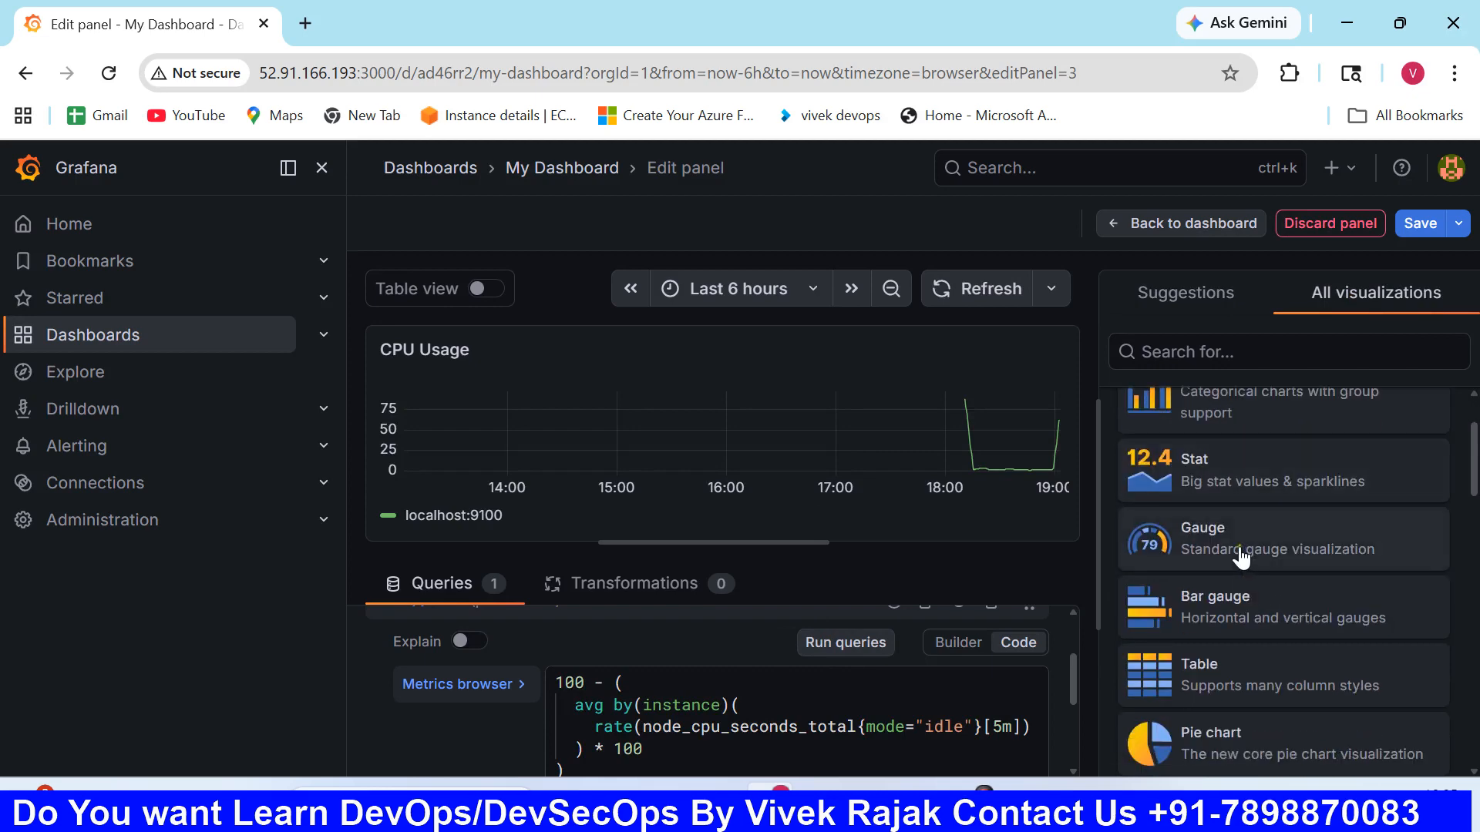
click(1243, 559)
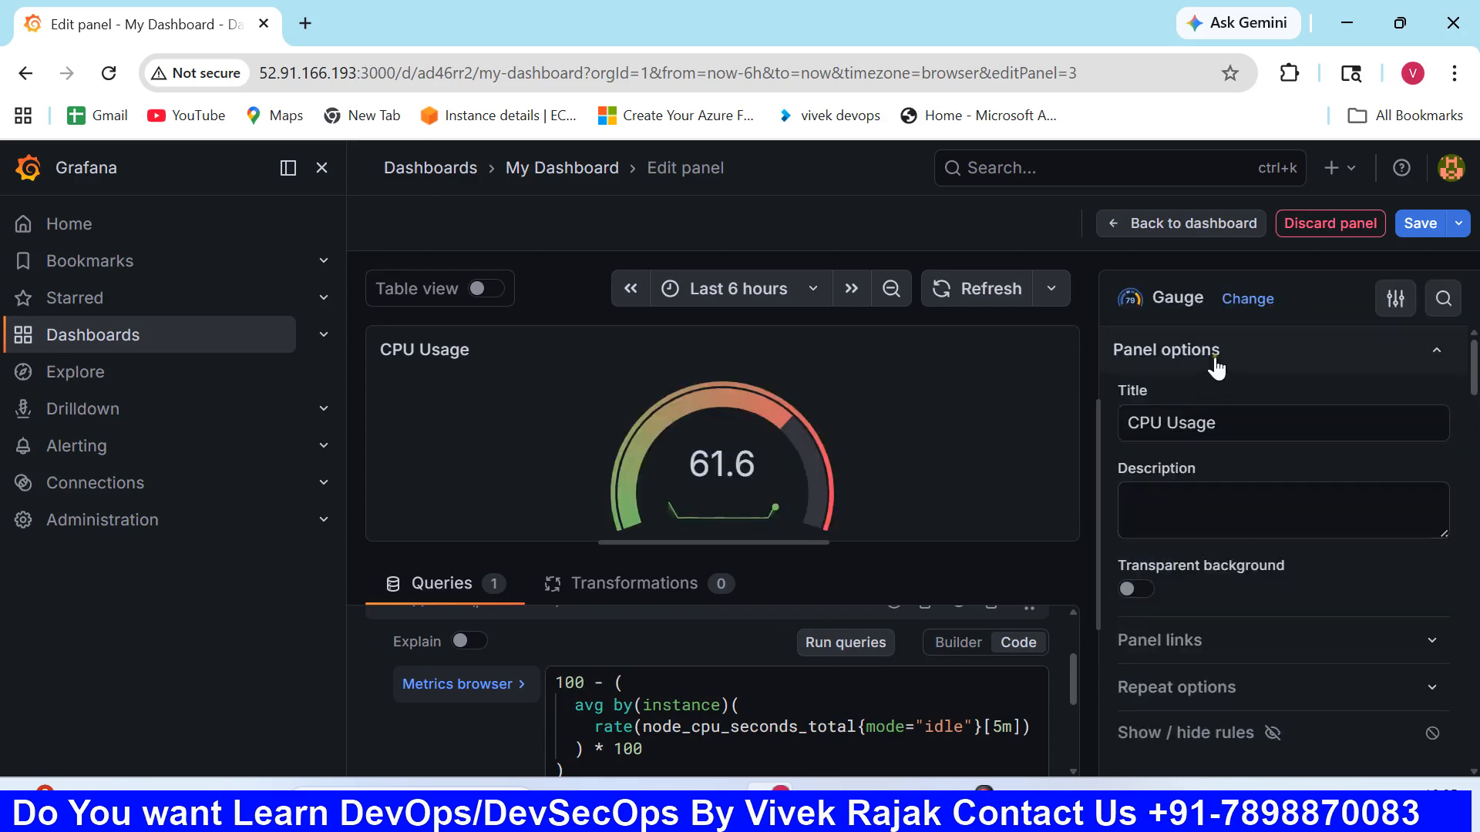
click(1418, 225)
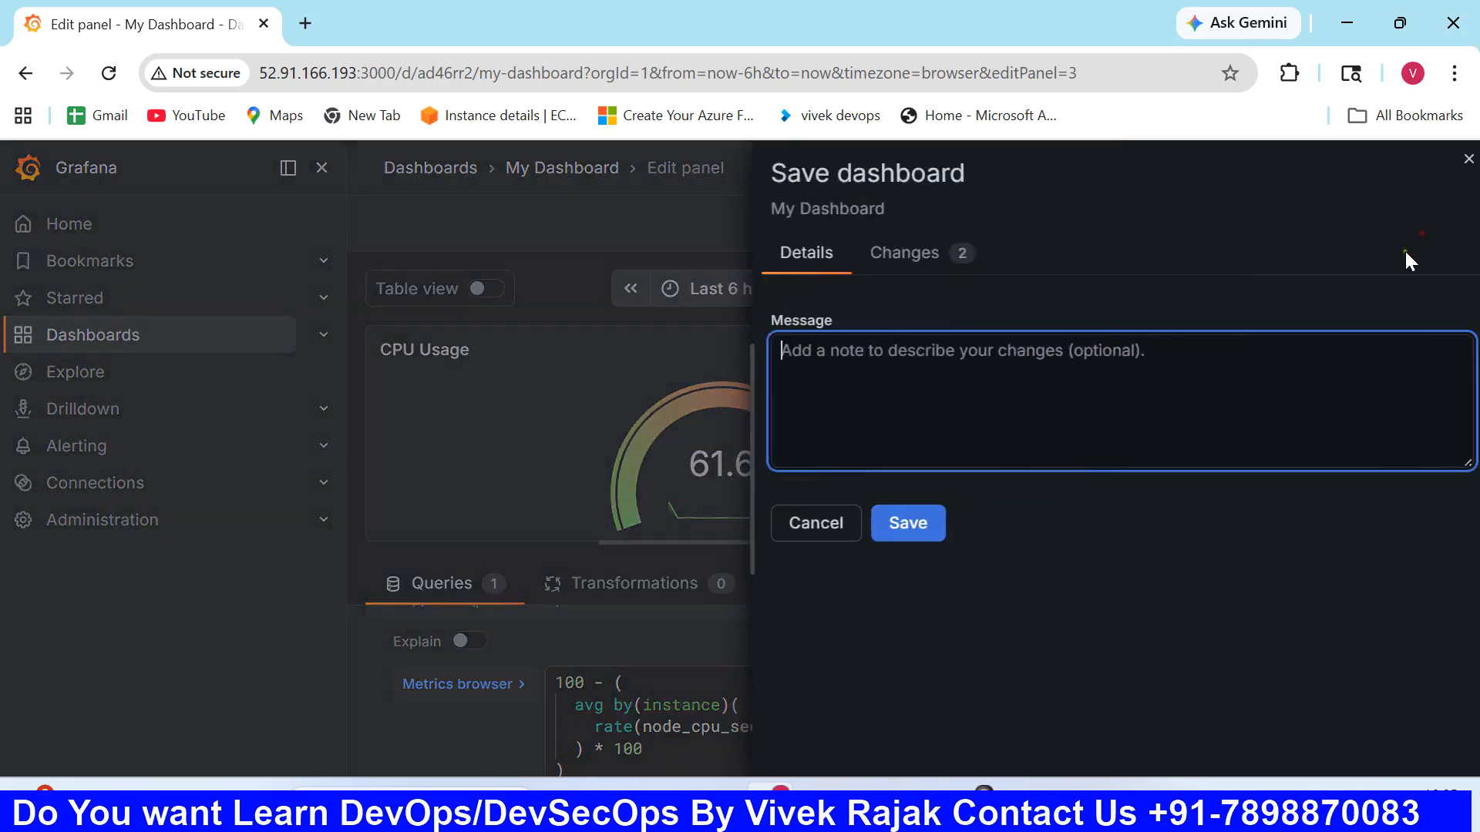
click(898, 526)
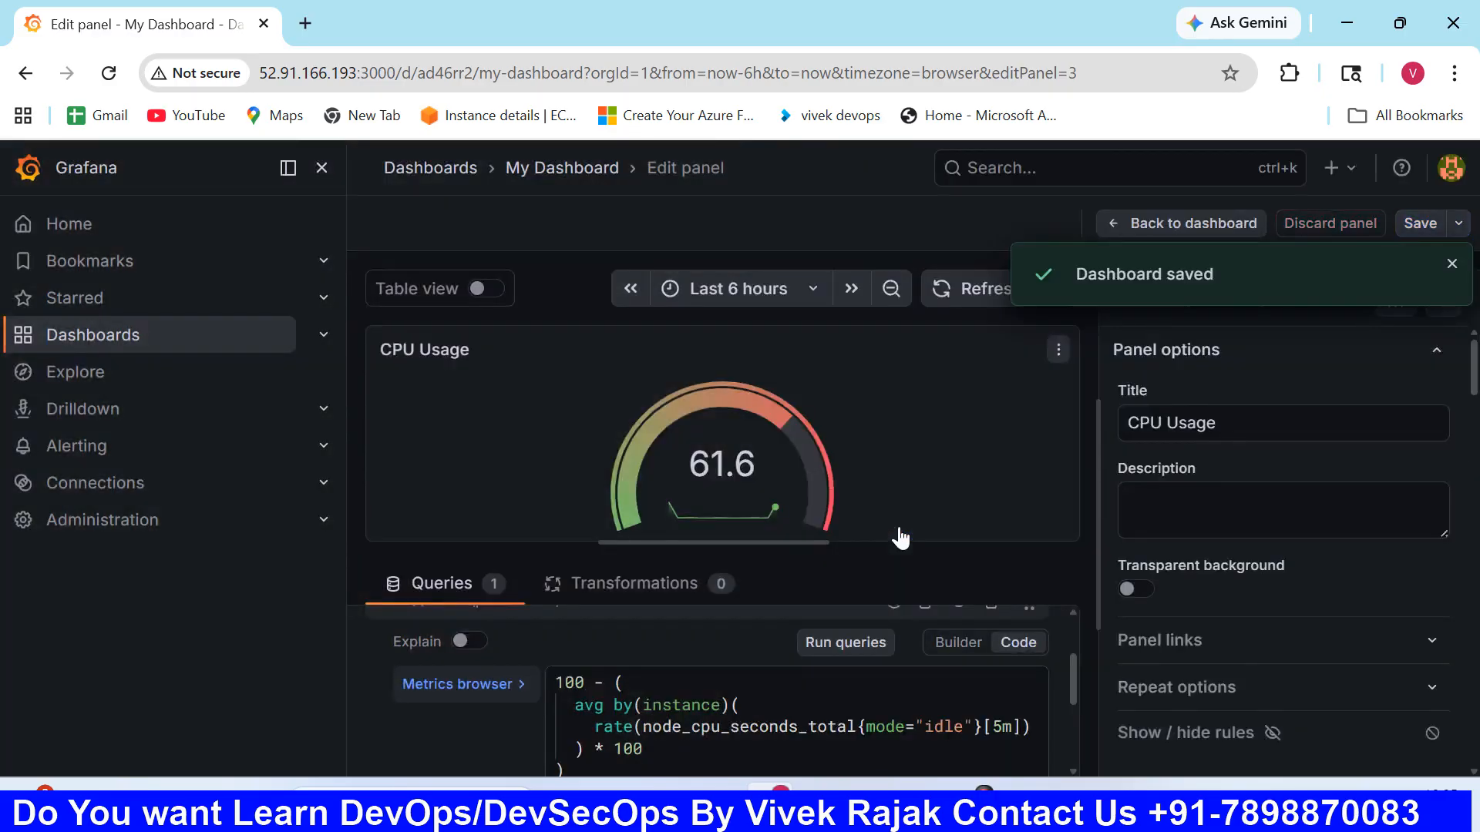
- Reopen My Dashboard from the dashboards list and open the pie chart panel titled New panel for editing
click(181, 343)
click(549, 483)
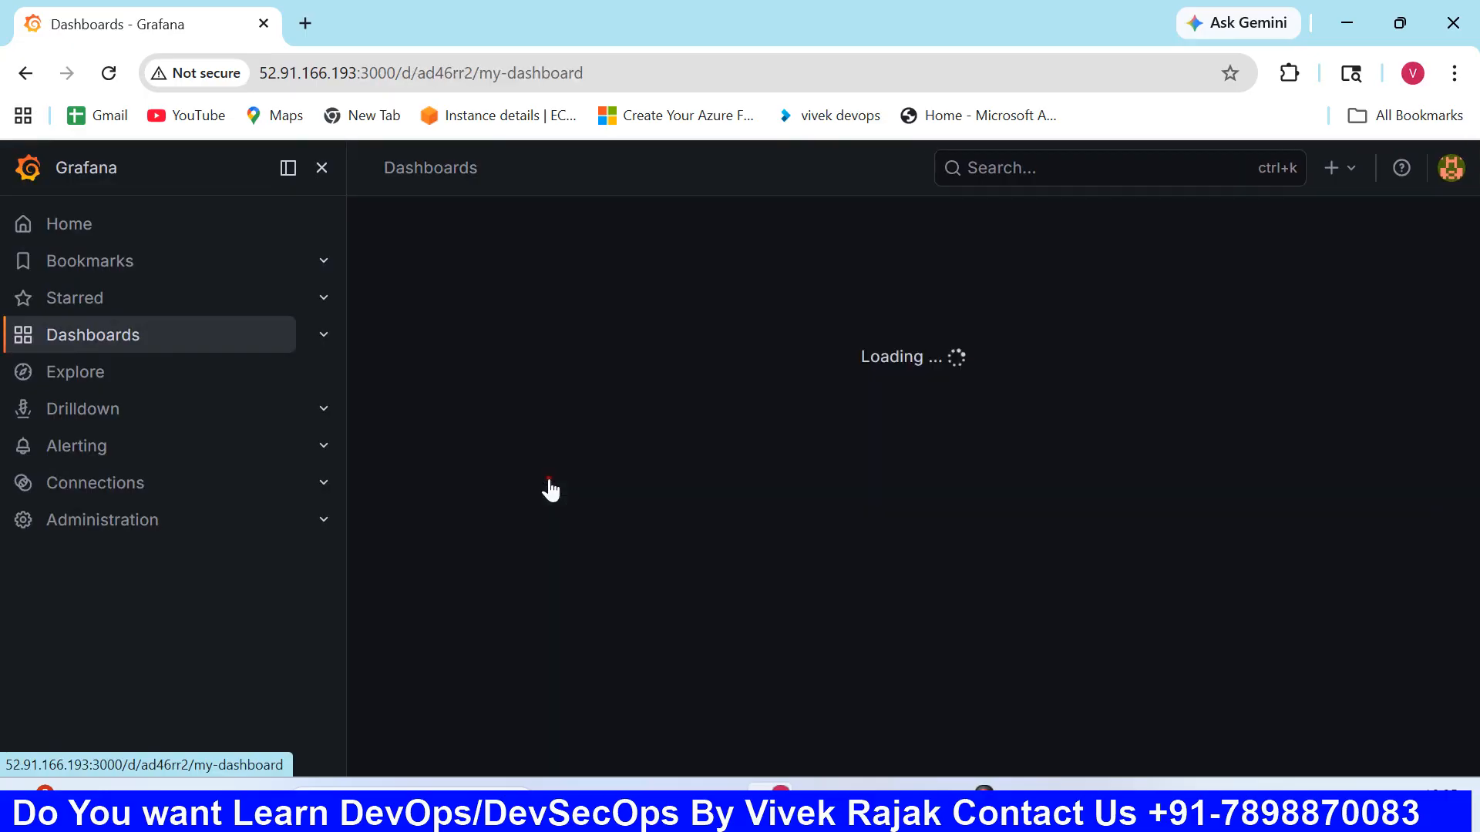
scroll(608, 529, up, 3)
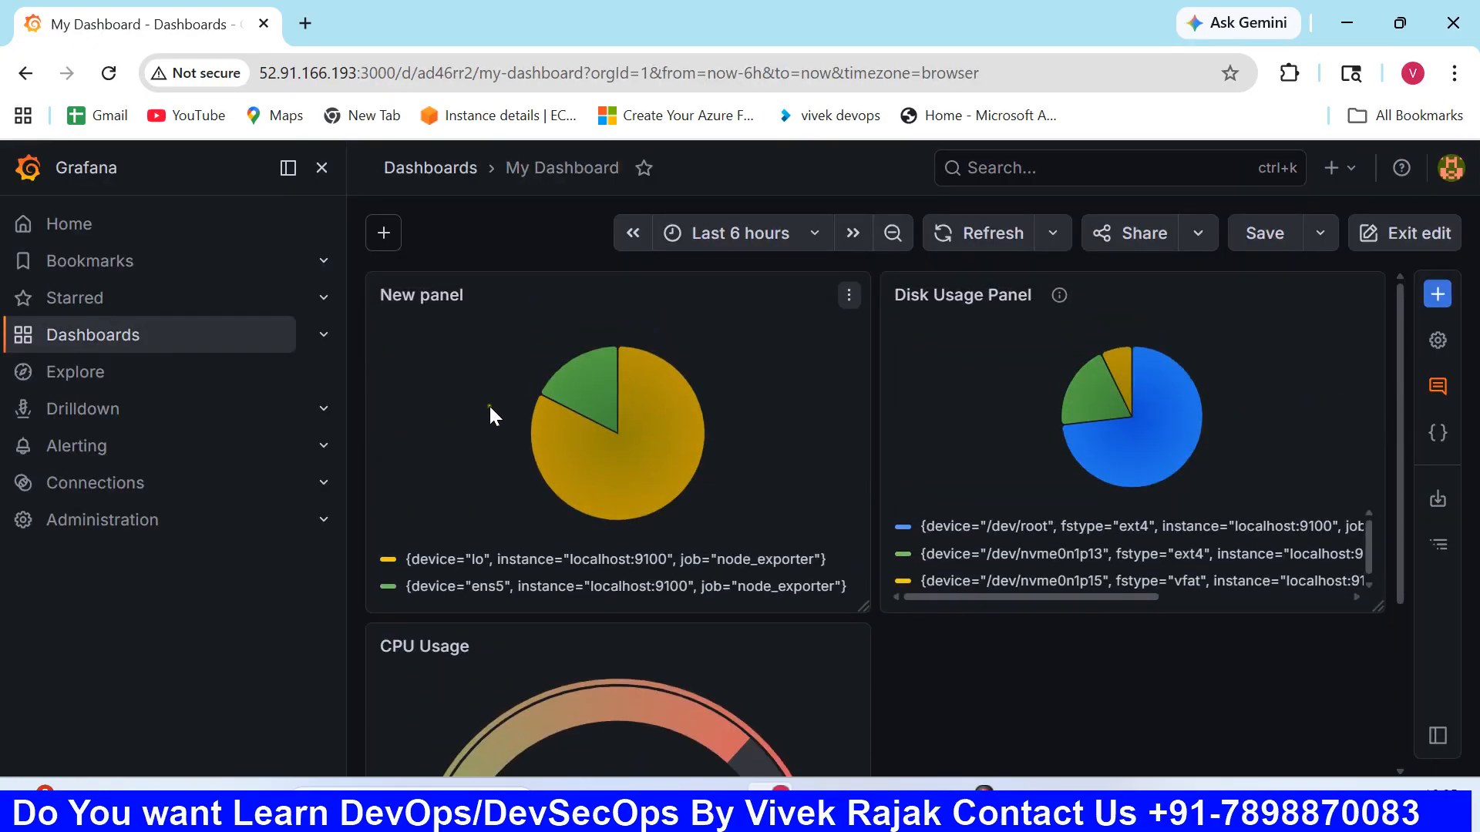
click(848, 295)
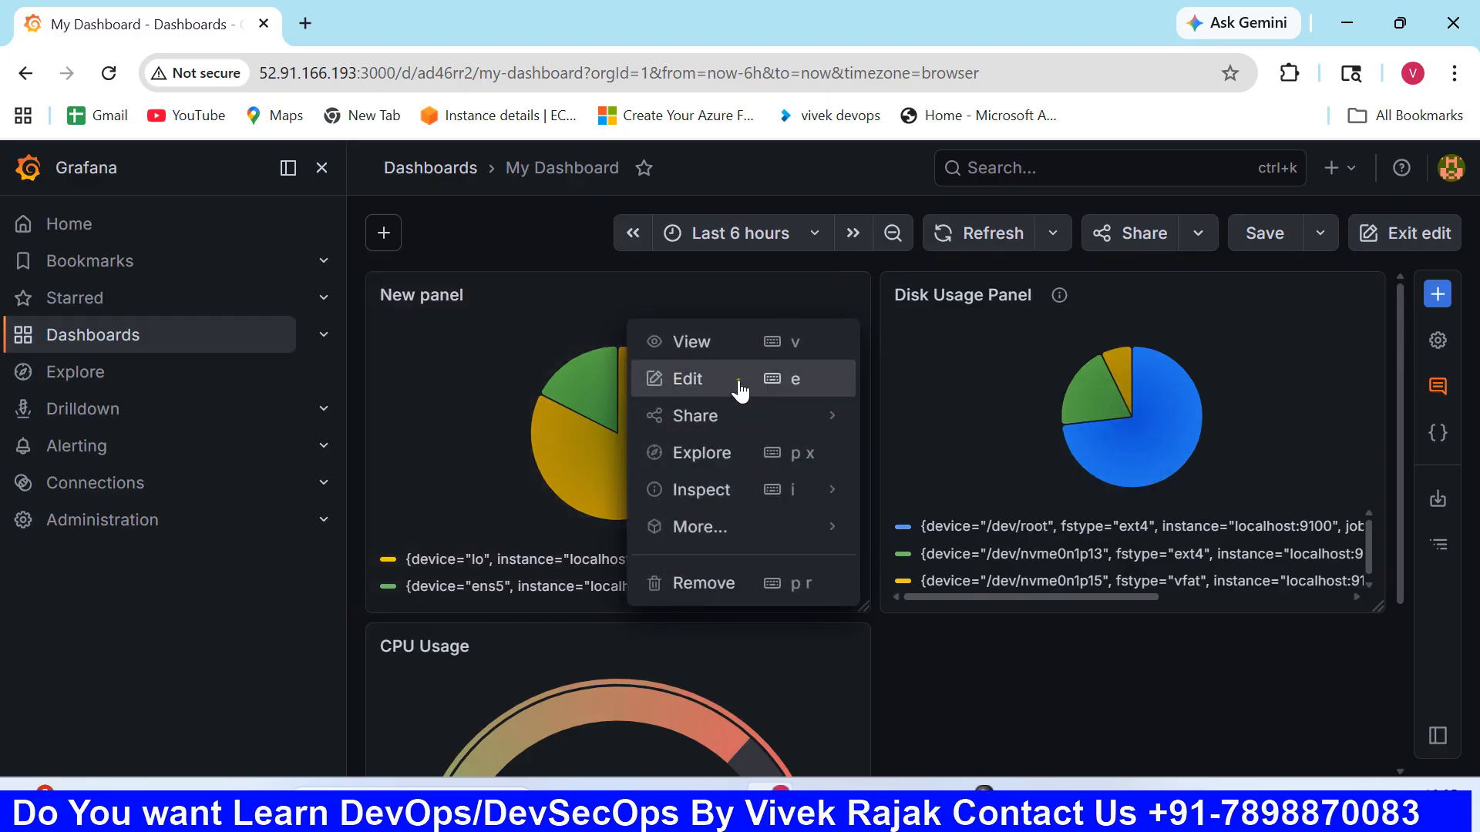
click(738, 381)
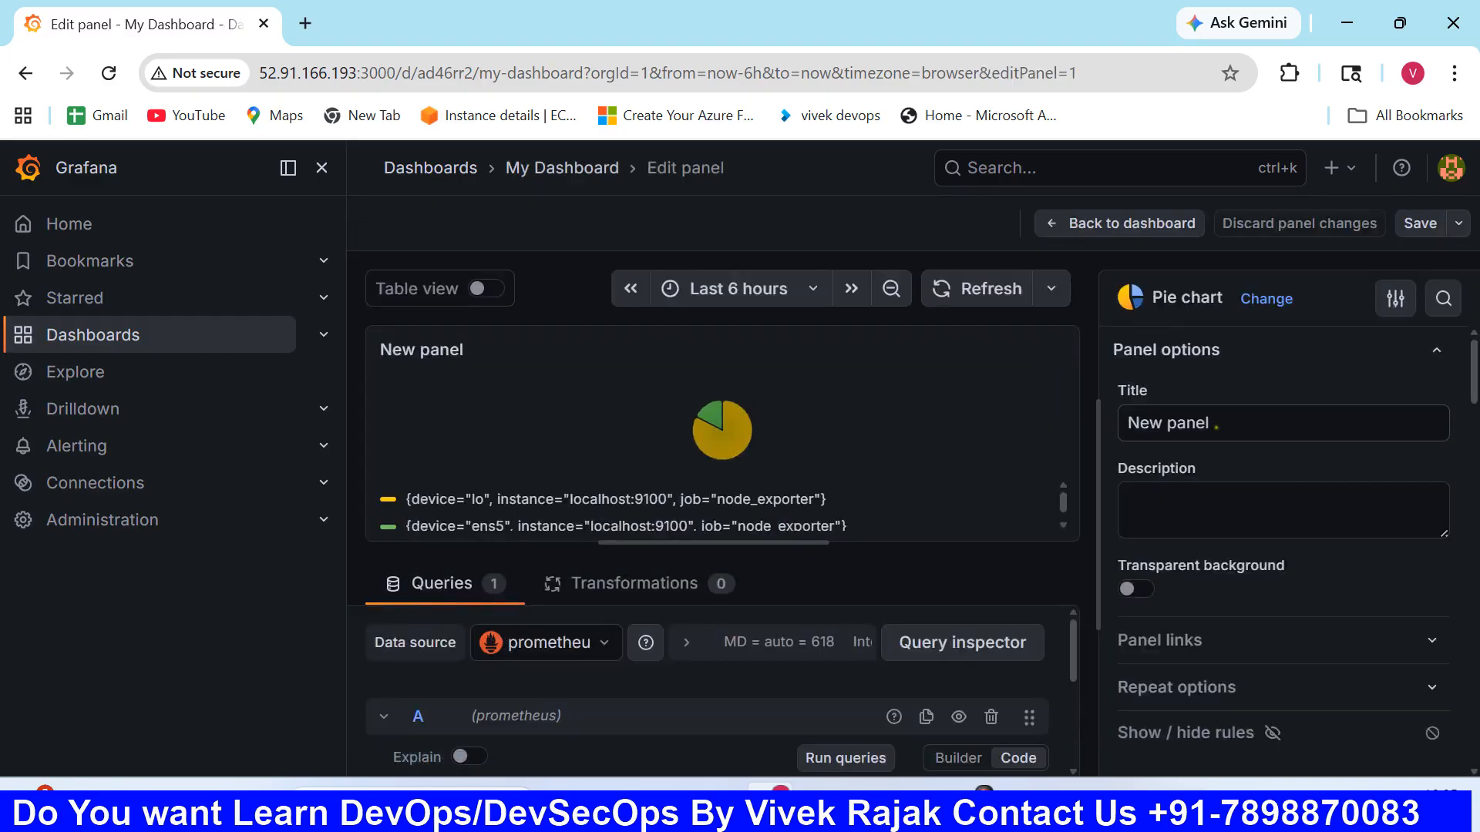
- Set the panel's title to Network Usage and save the dashboard
drag(1216, 427, 1074, 429)
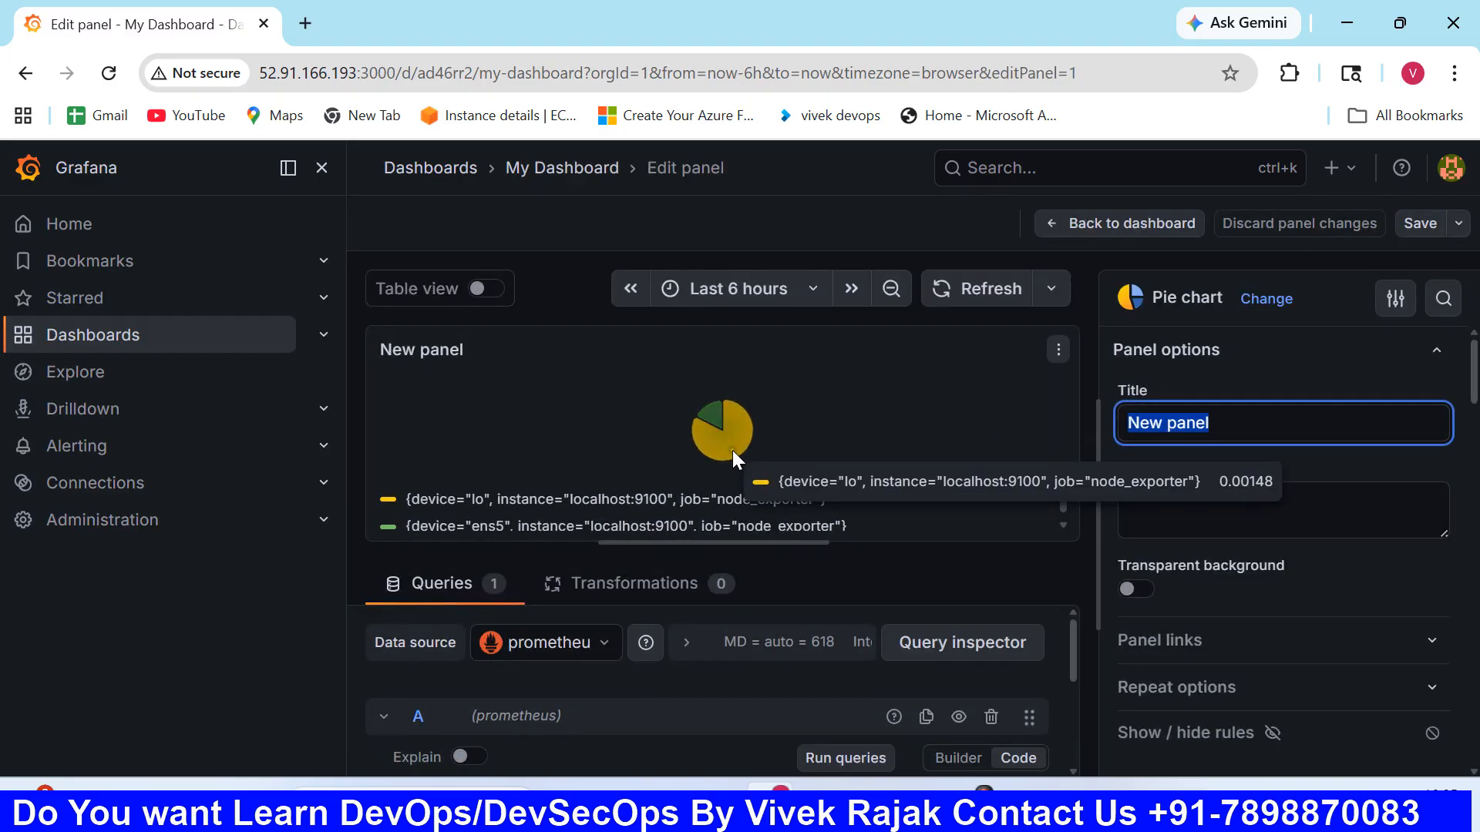
text(Ne)
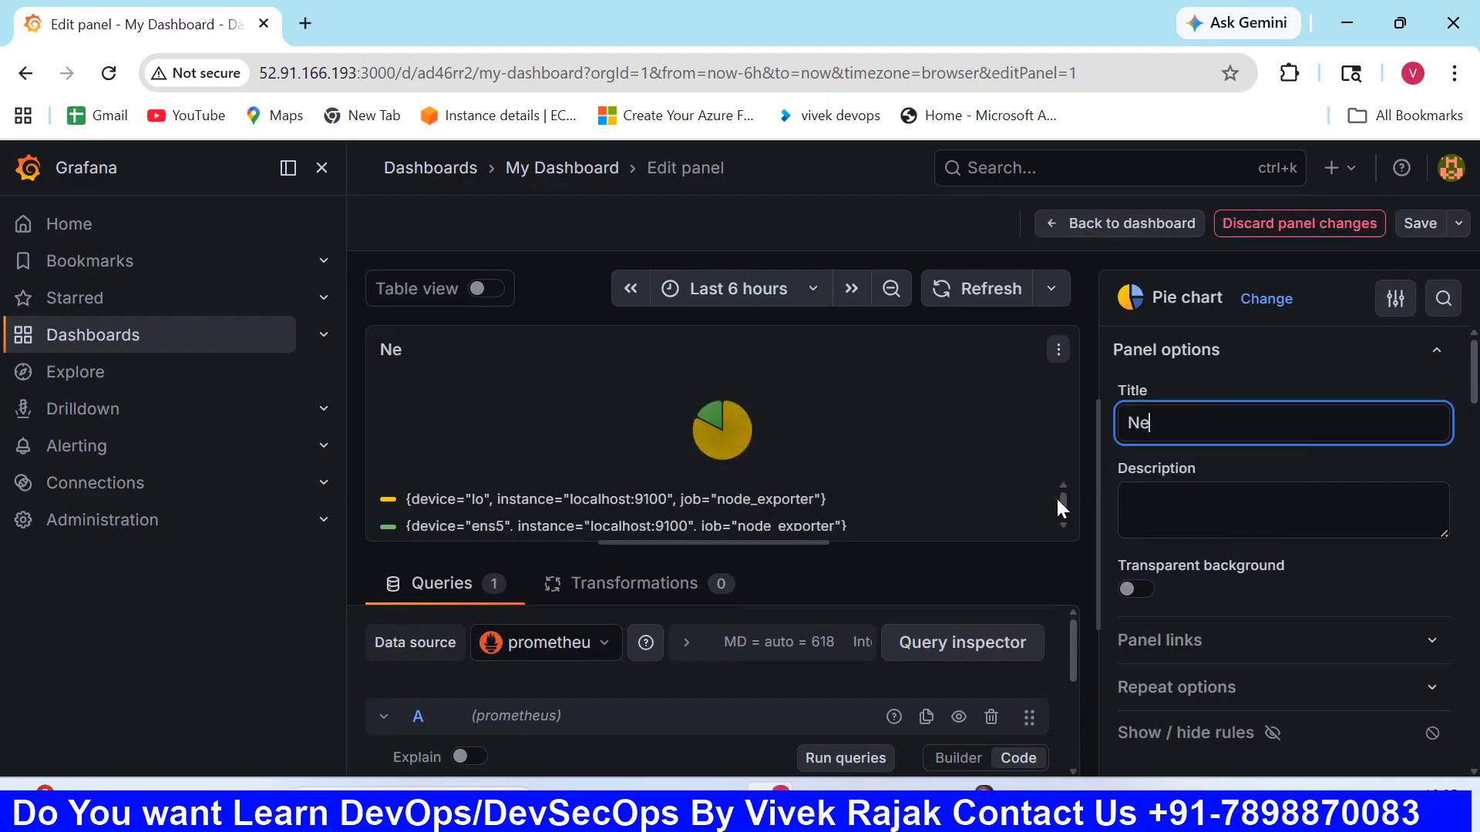
text(tw)
key(BackSpace)
text(work)
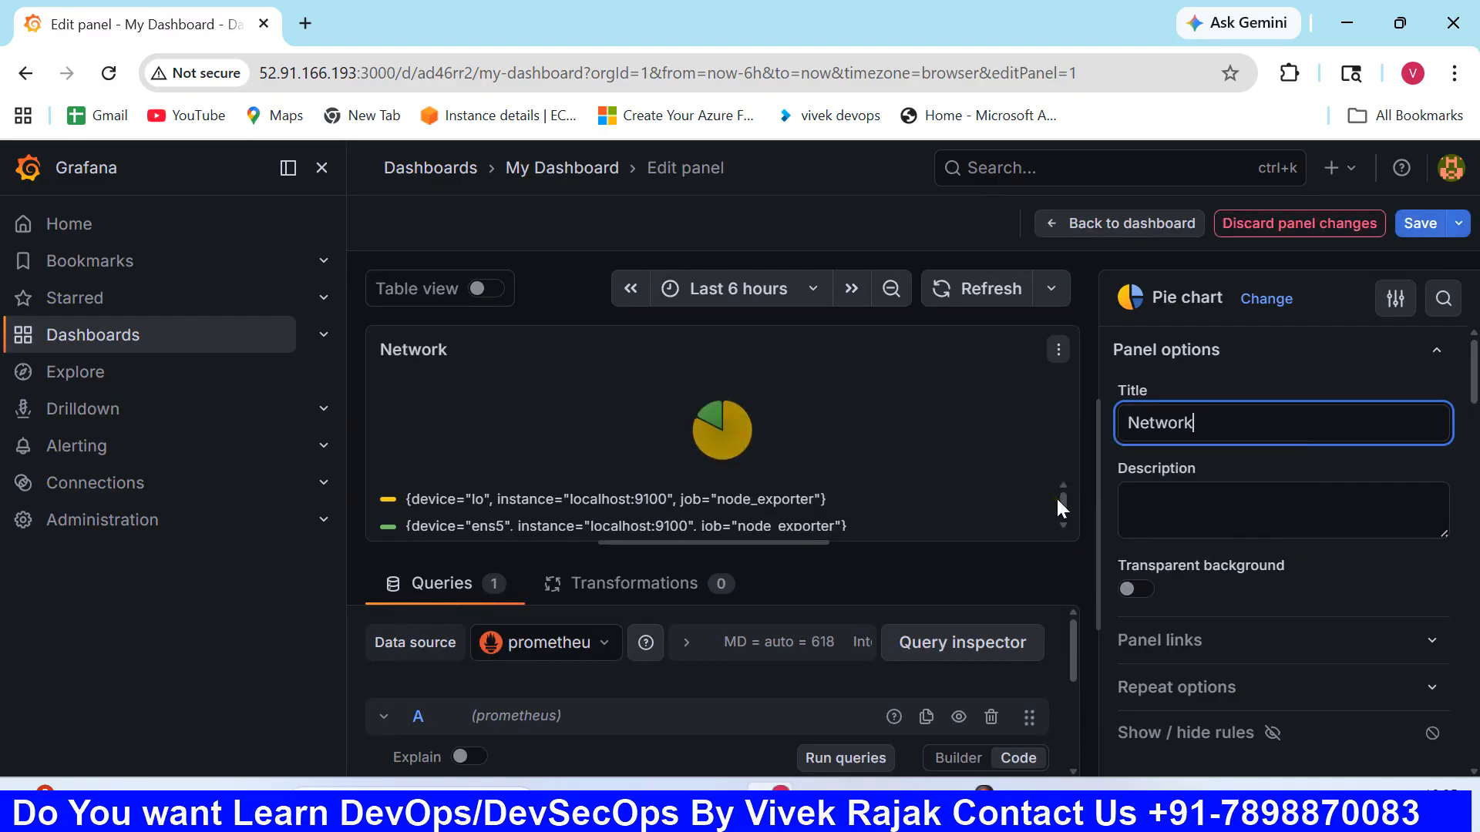
text( Usage)
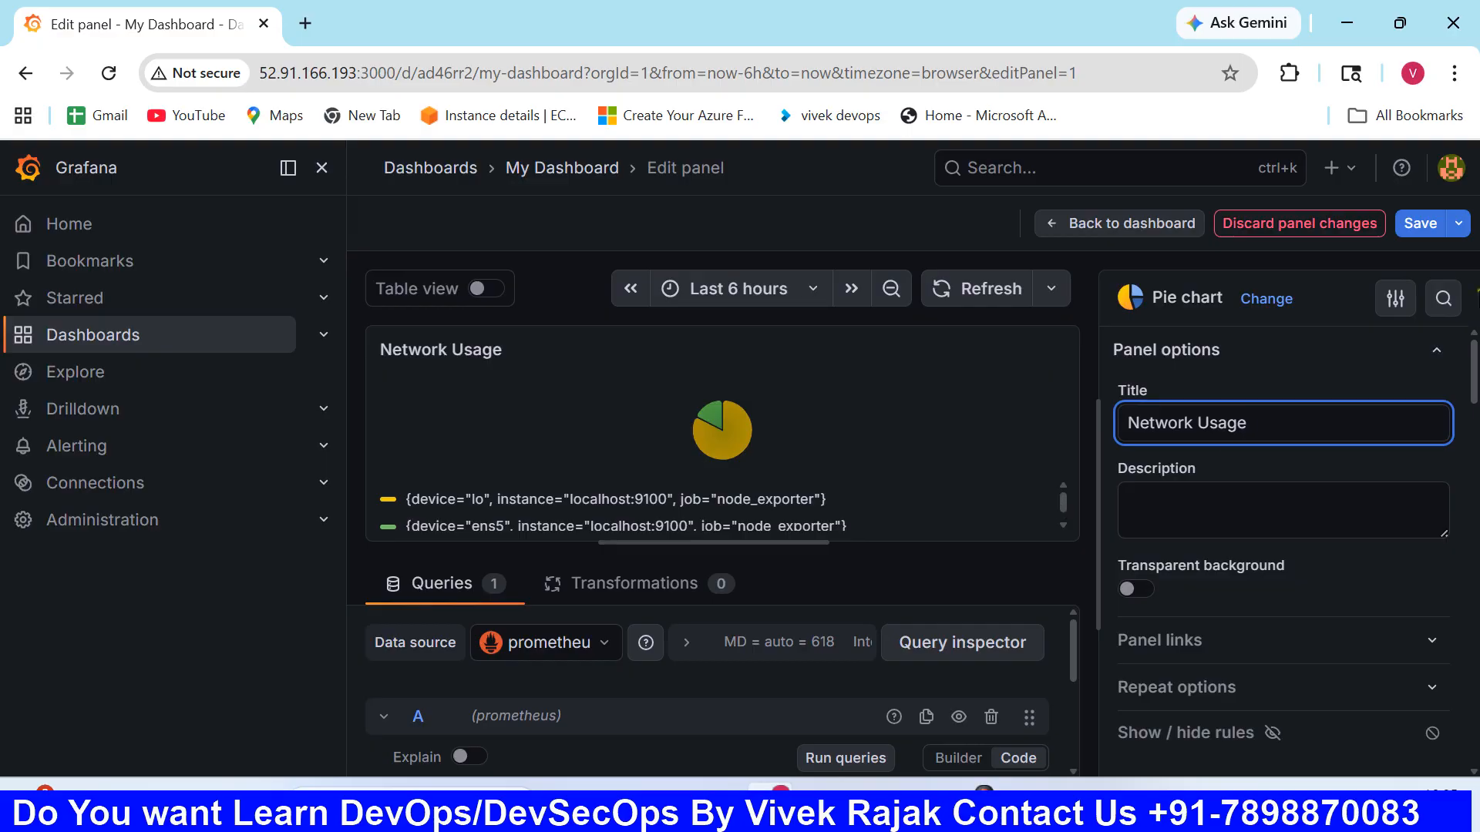
click(1424, 223)
click(899, 532)
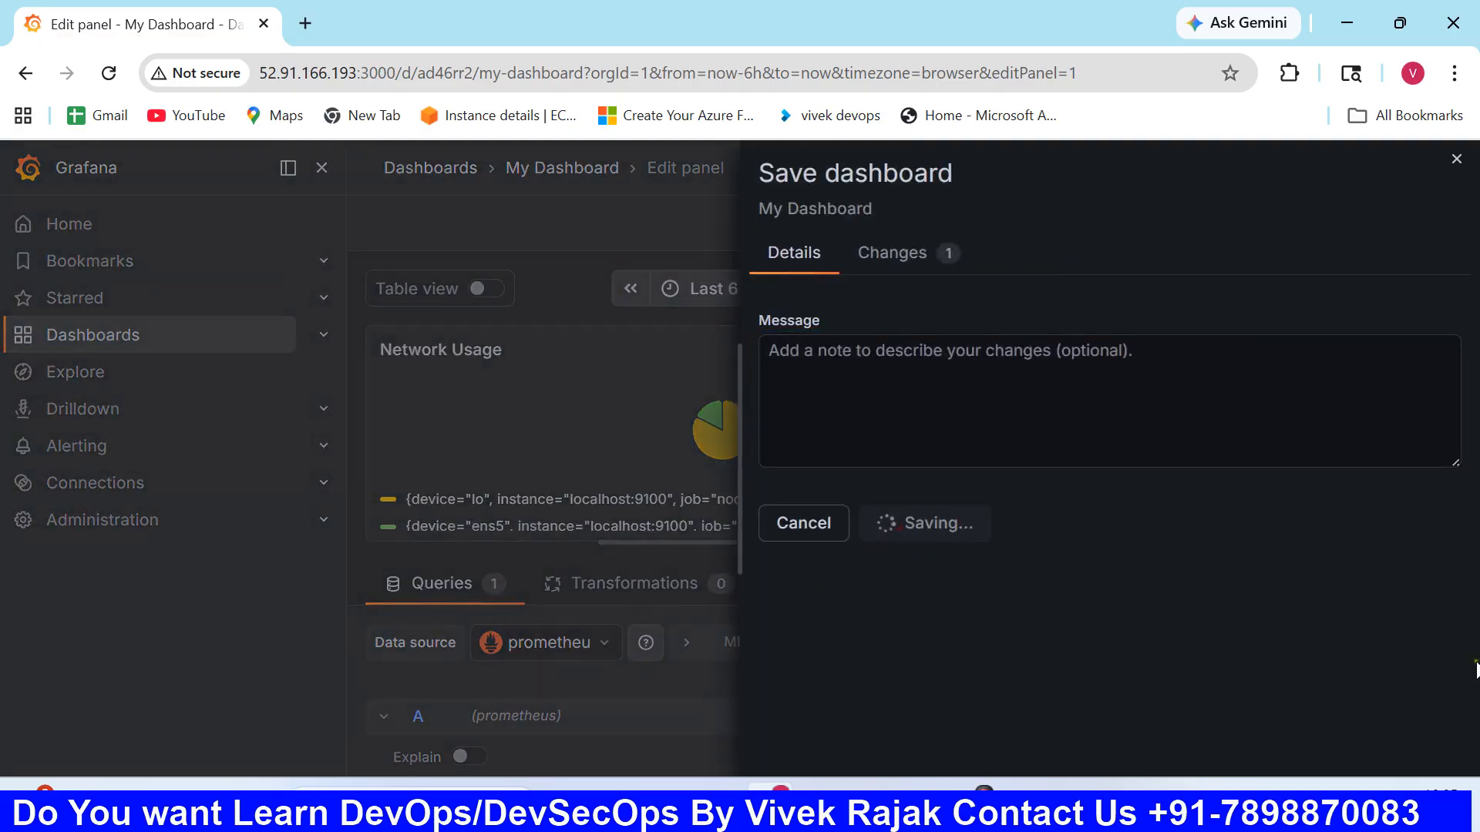
- Reopen My Dashboard and review its Network Usage, Disk Usage Panel and CPU Usage panels
click(150, 339)
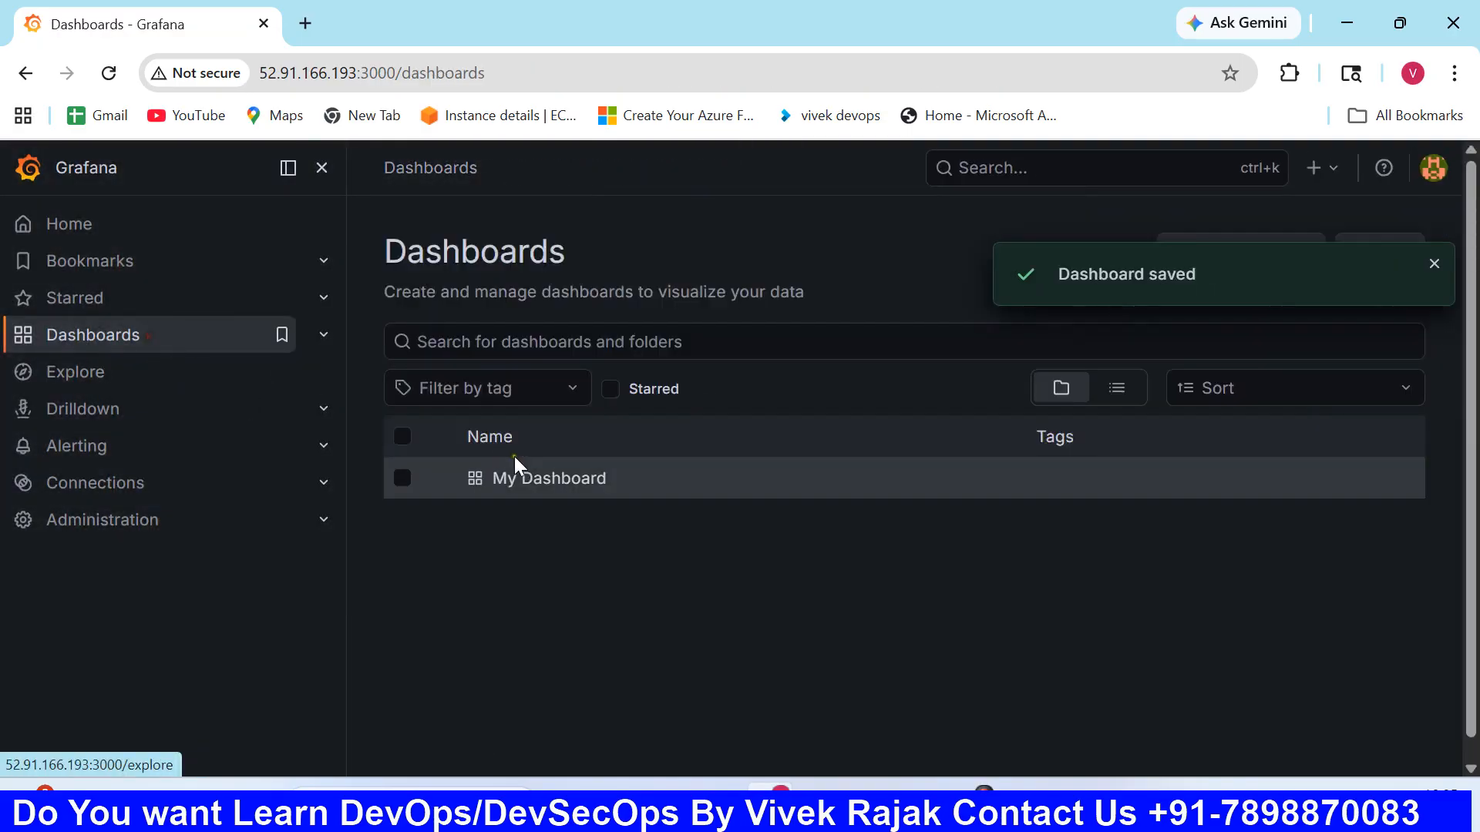
click(523, 478)
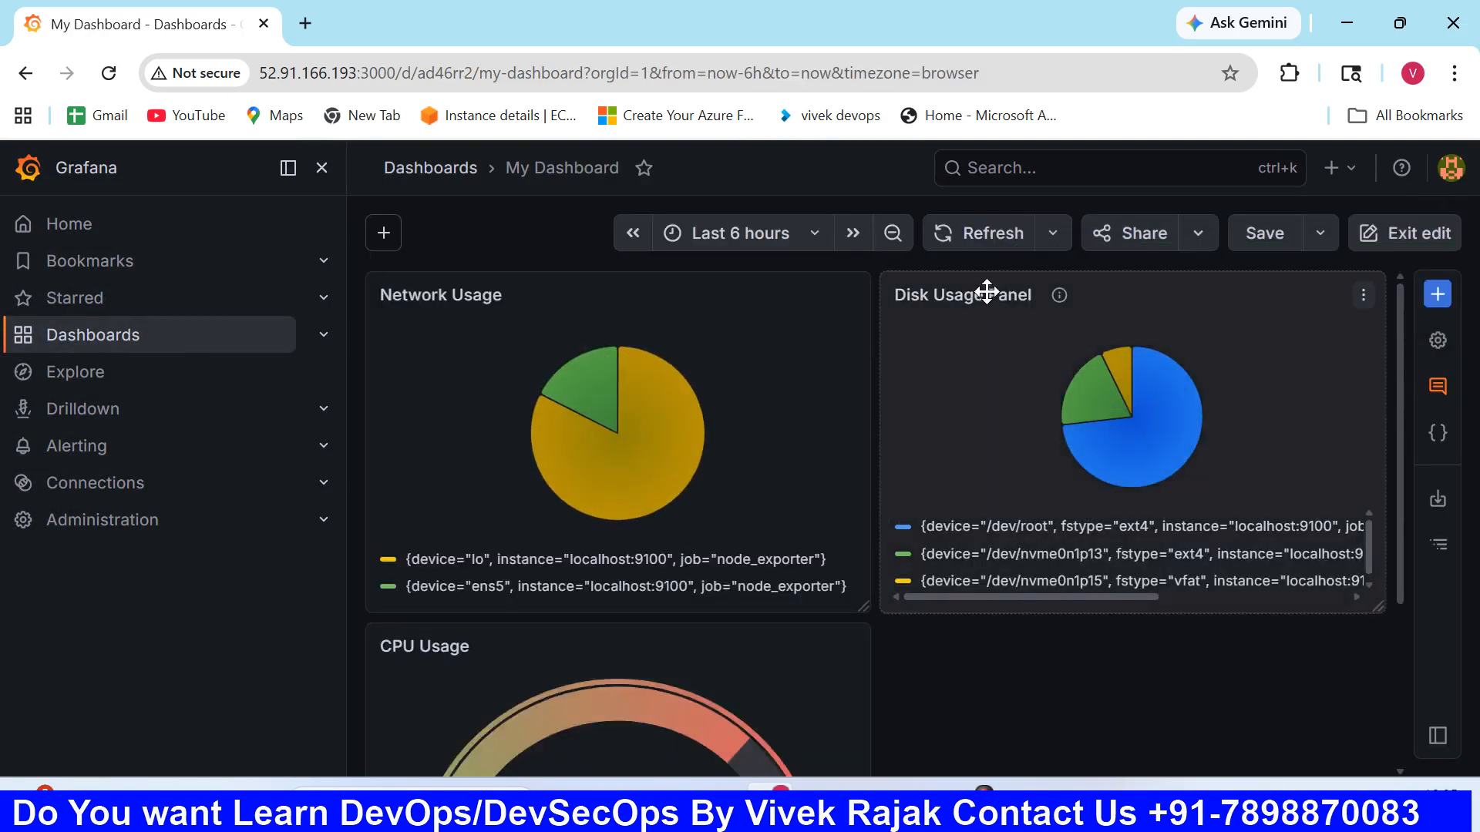
scroll(698, 518, down, 2)
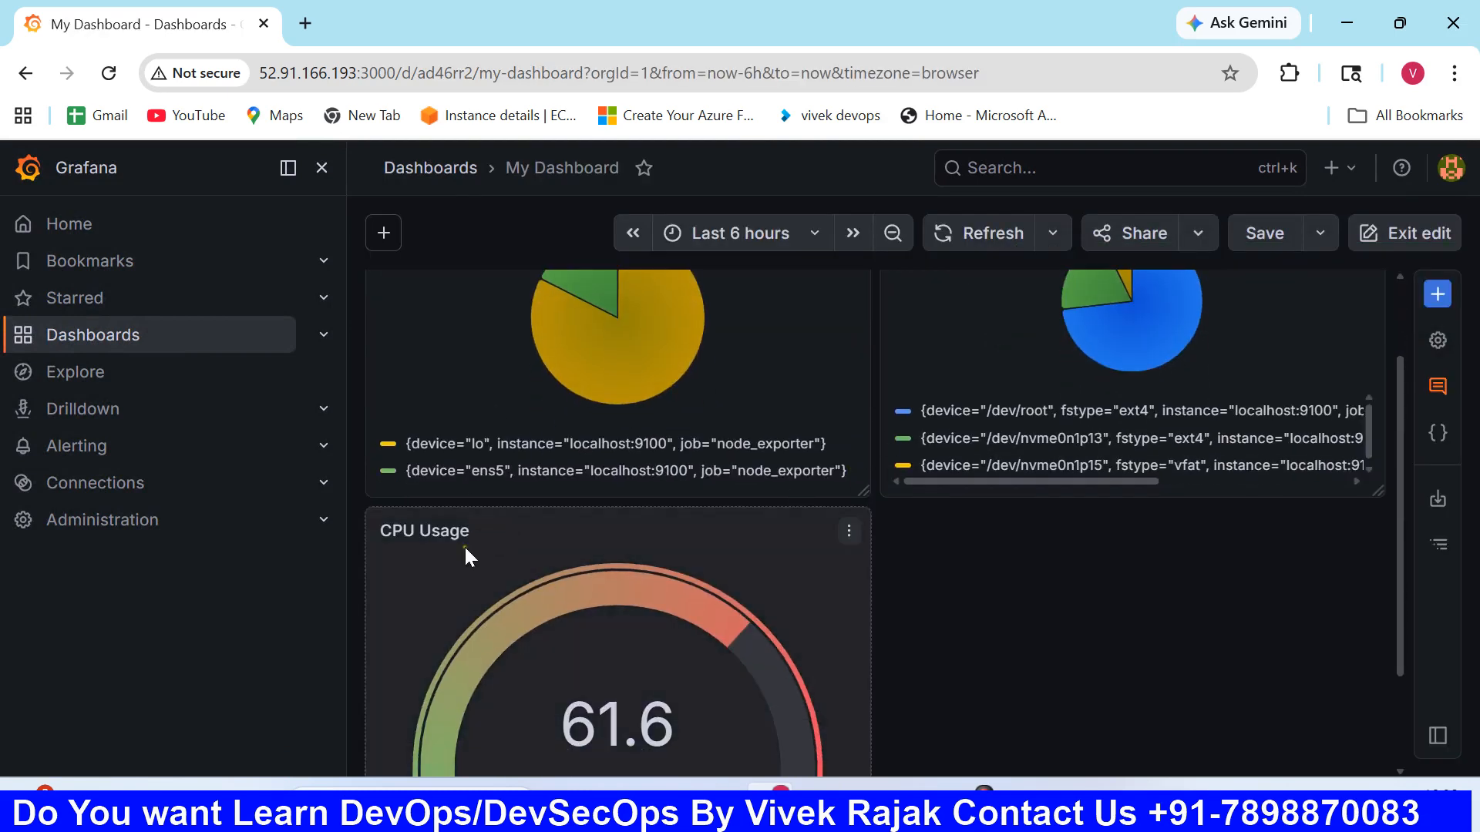
scroll(556, 561, up, 2)
scroll(557, 561, down, 3)
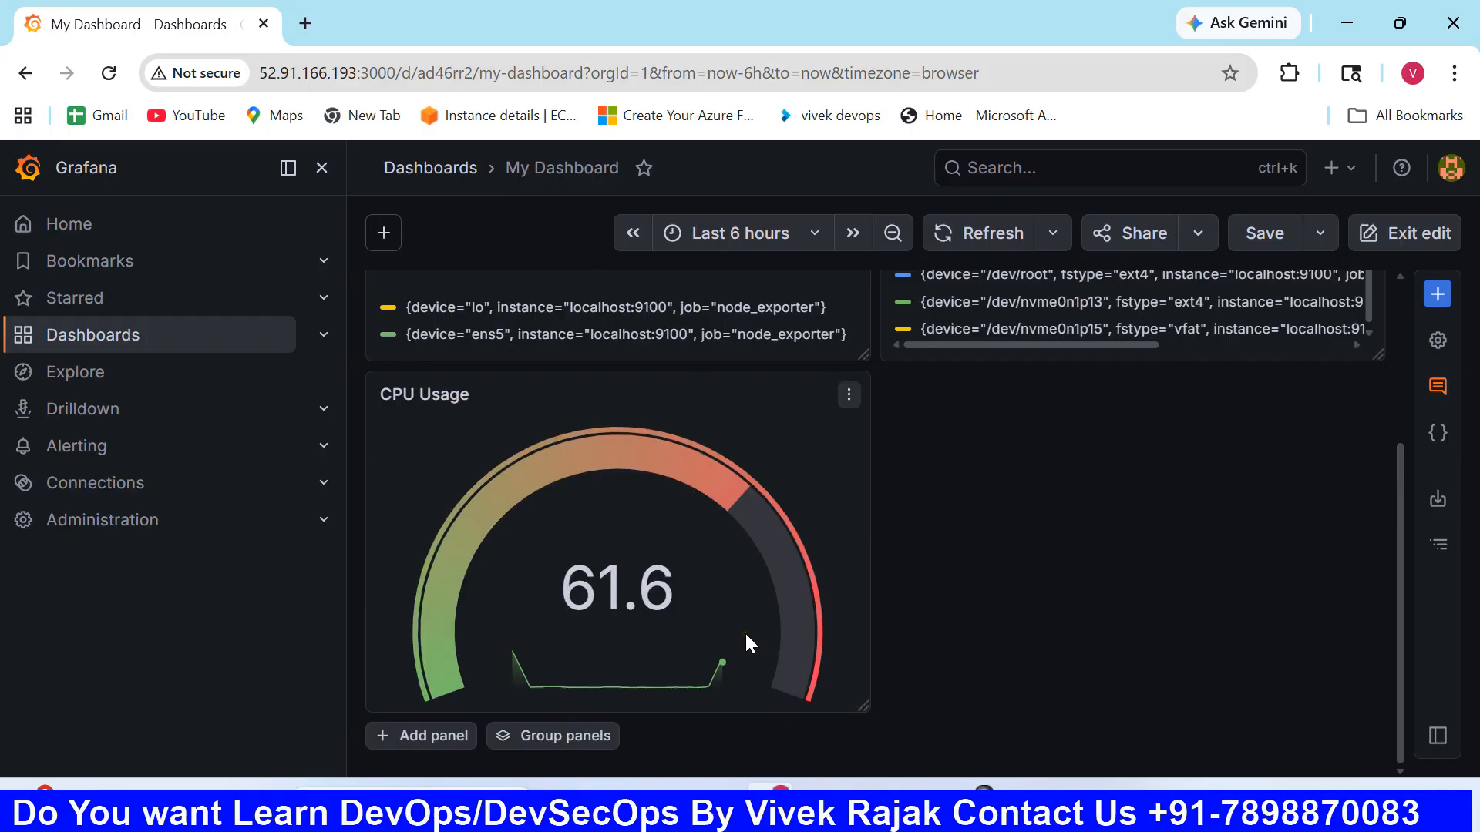
- Switch to the Ubuntu server terminal, start a root shell with sudo -i and clear the screen
click(871, 803)
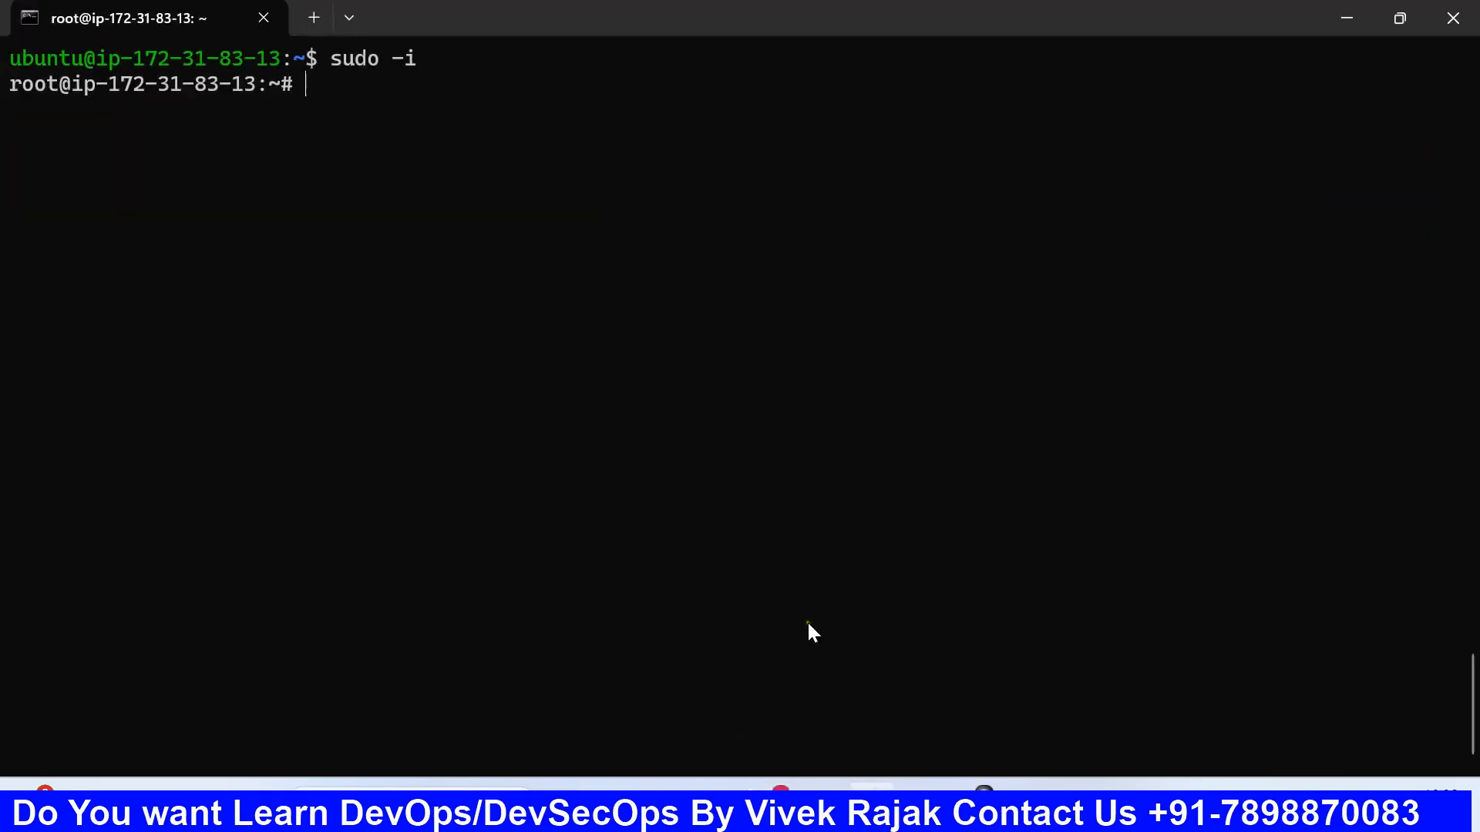
key(Up)
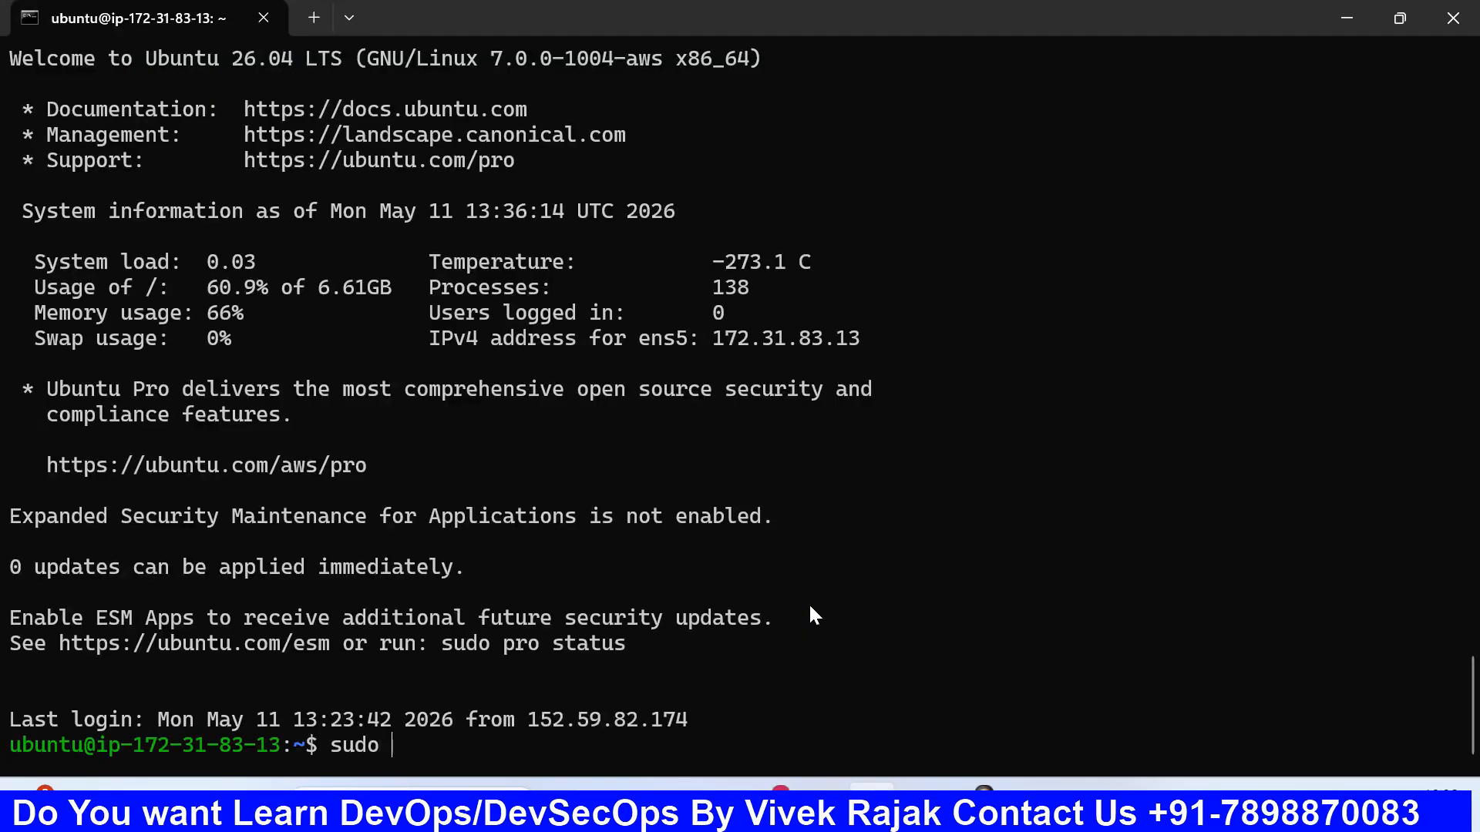
text(-i)
key(Return)
key(ctrl+l)
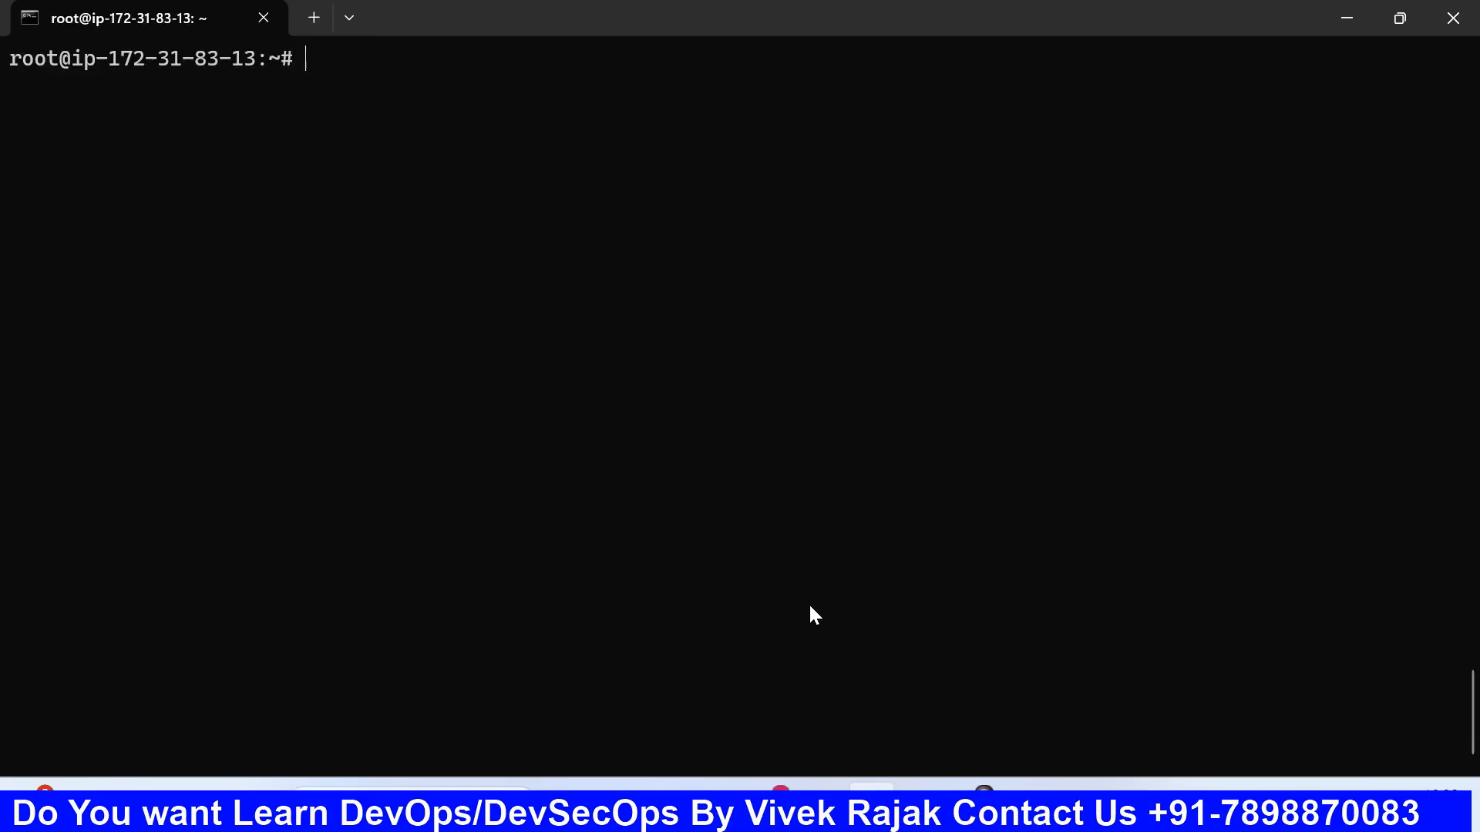
- Switch to the browser and search Google in a new tab for "stress command in ubuntu"
click(819, 783)
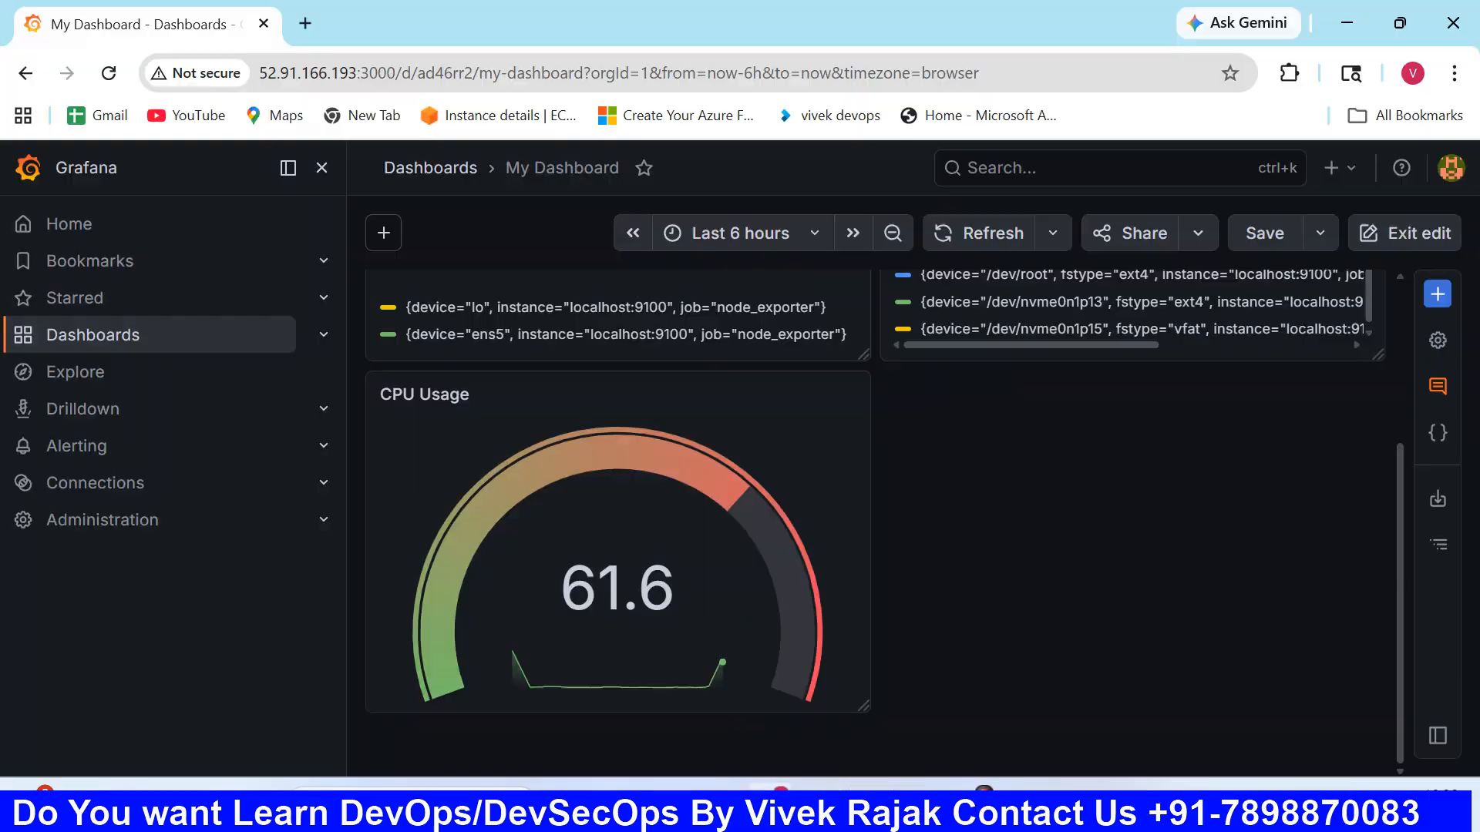
click(315, 25)
text(stress )
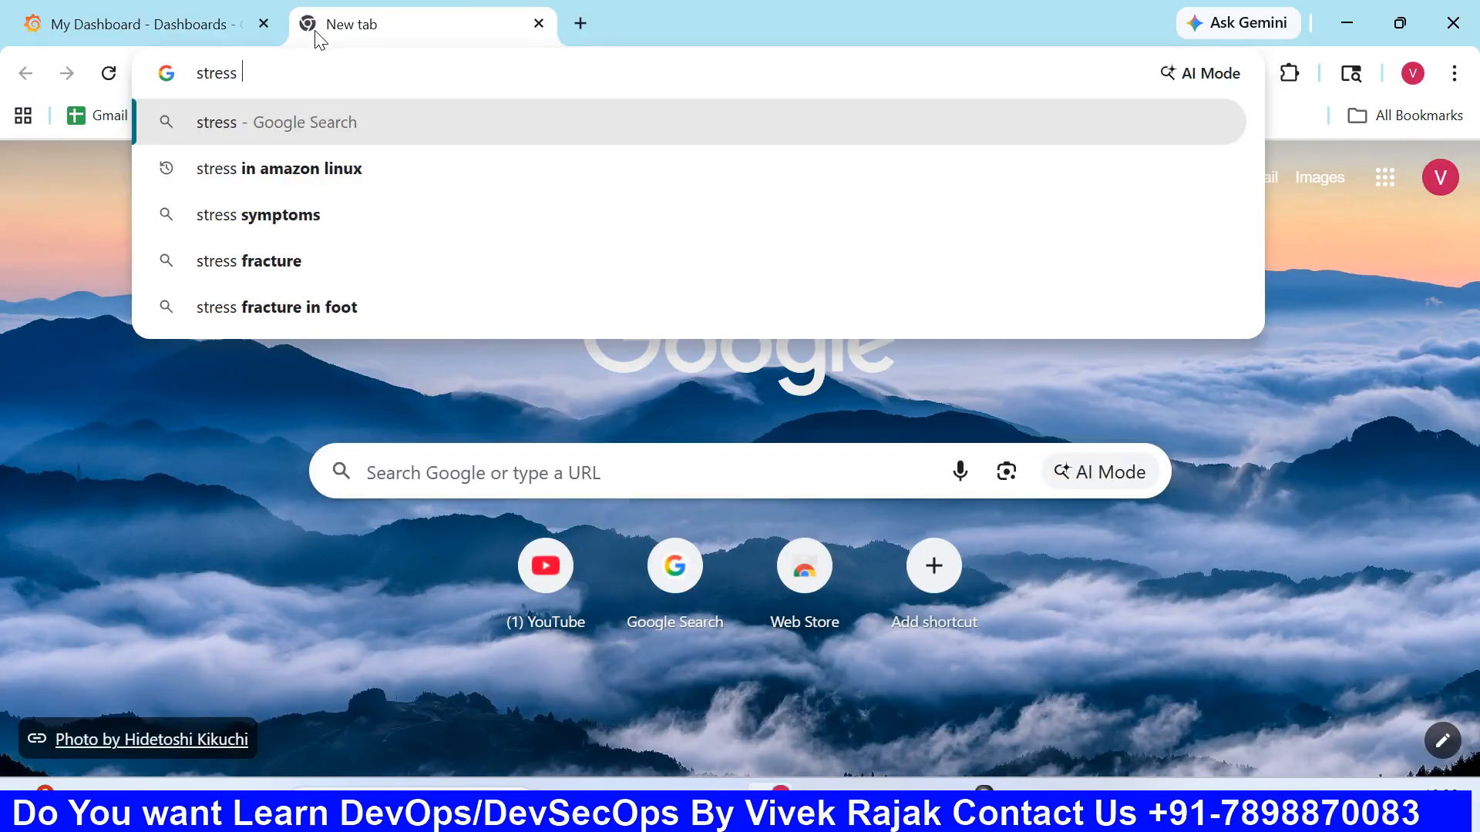
text(command in ubu)
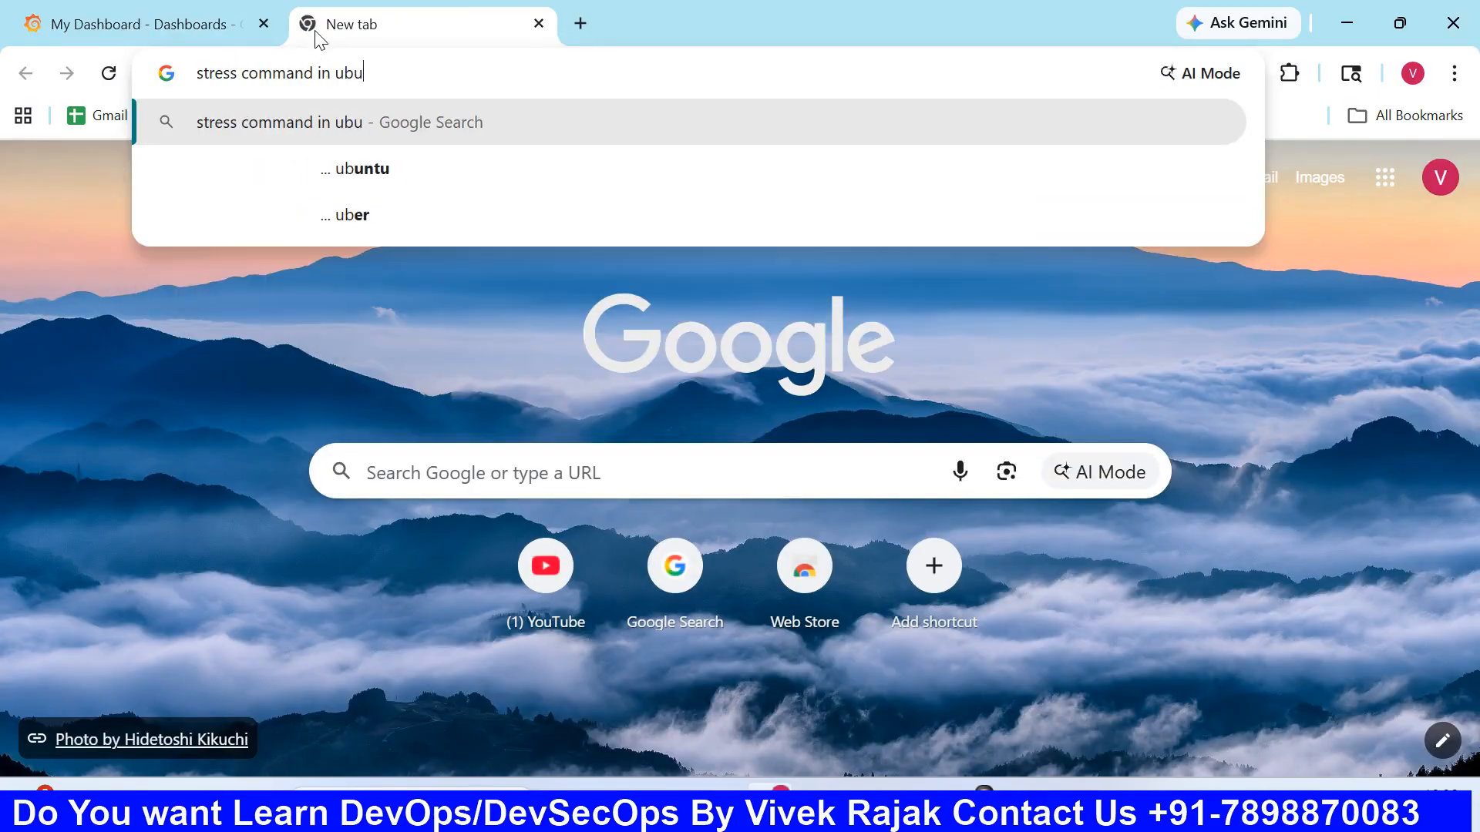
text(ntu)
key(Return)
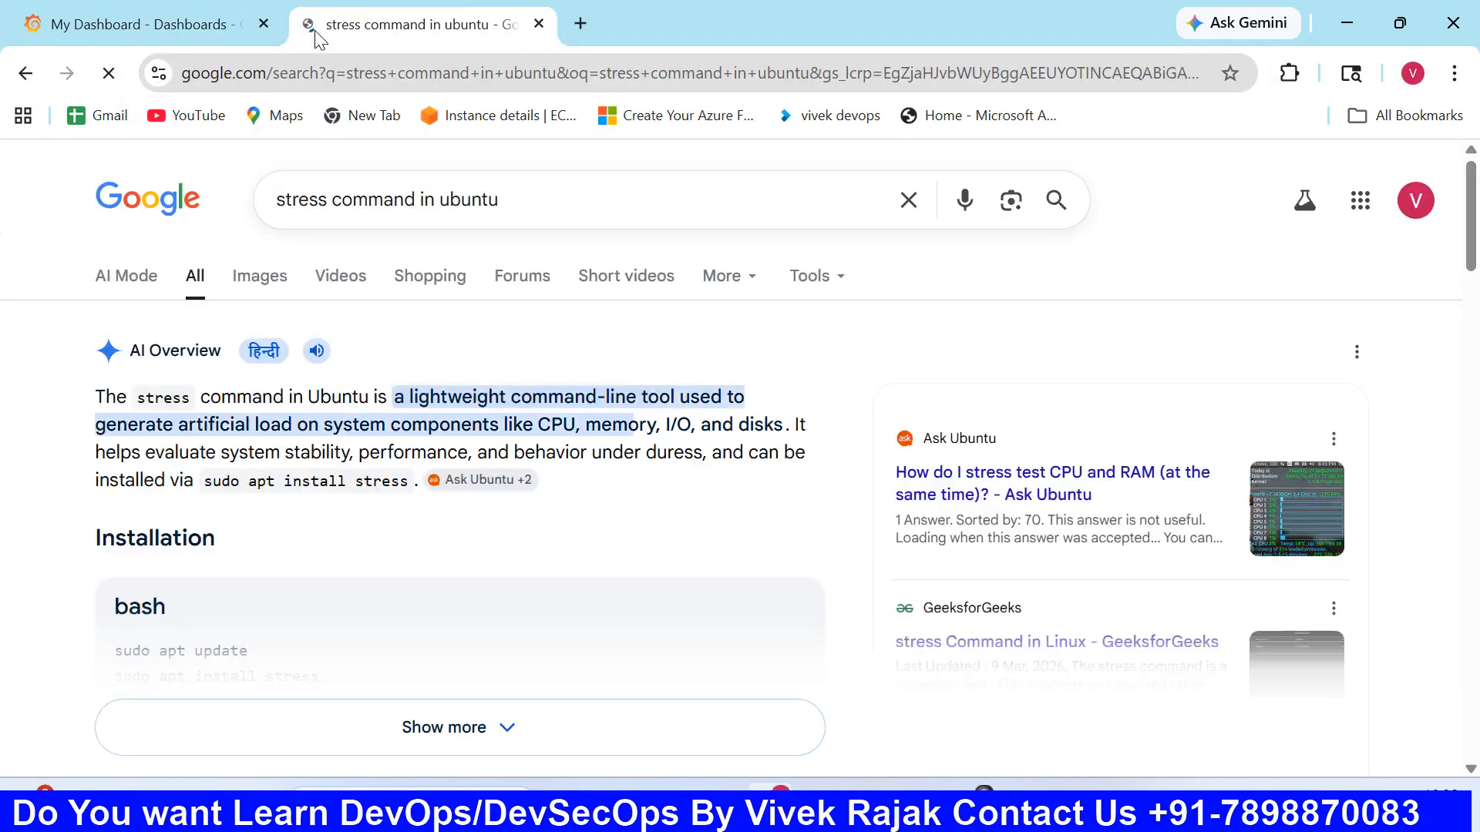
- Expand the AI Overview and copy its CPU stress test command stress --cpu 4 --timeout 60s
scroll(331, 530, down, 2)
click(473, 615)
scroll(472, 614, down, 2)
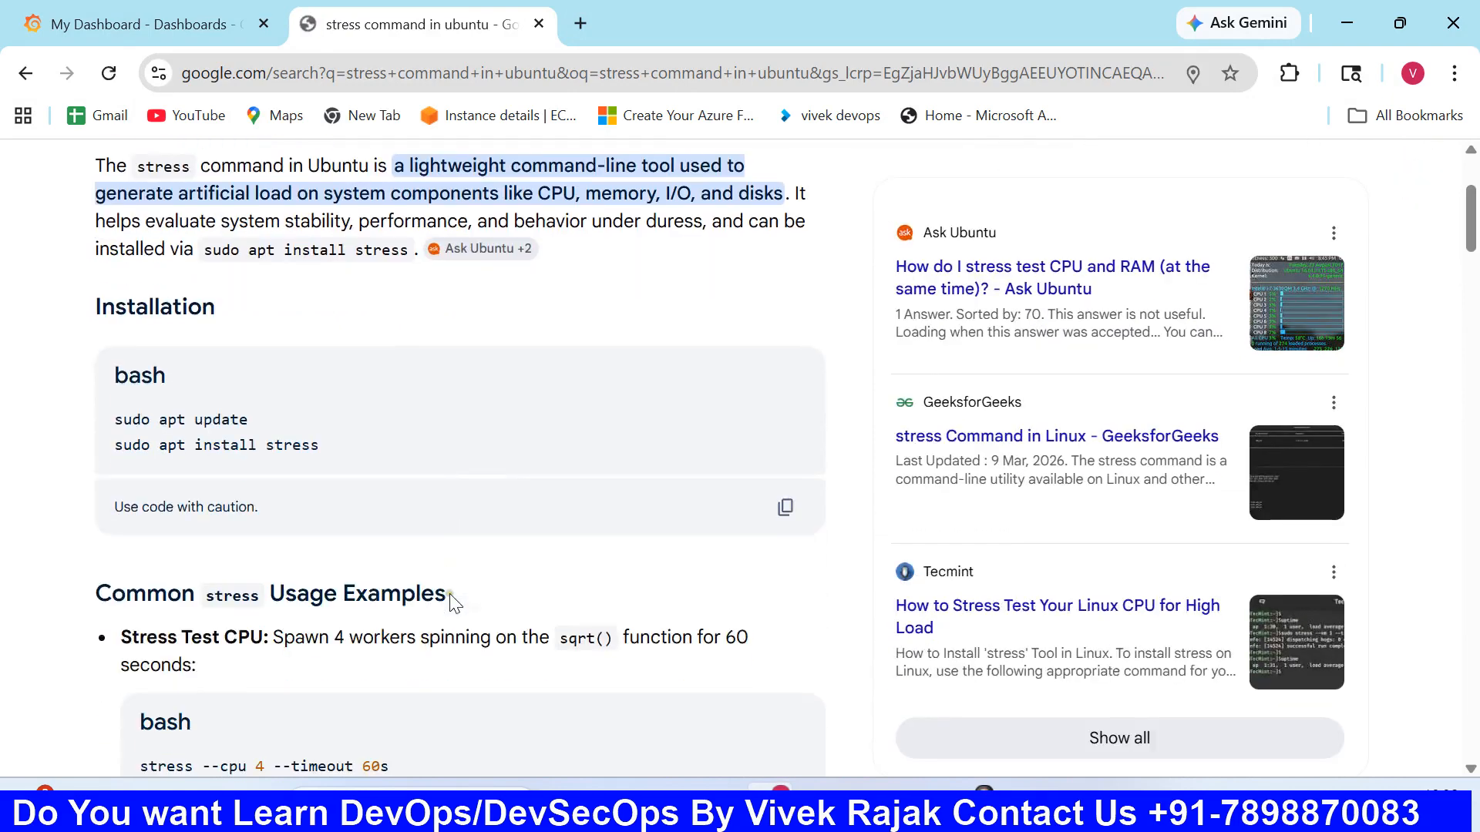
scroll(389, 551, down, 4)
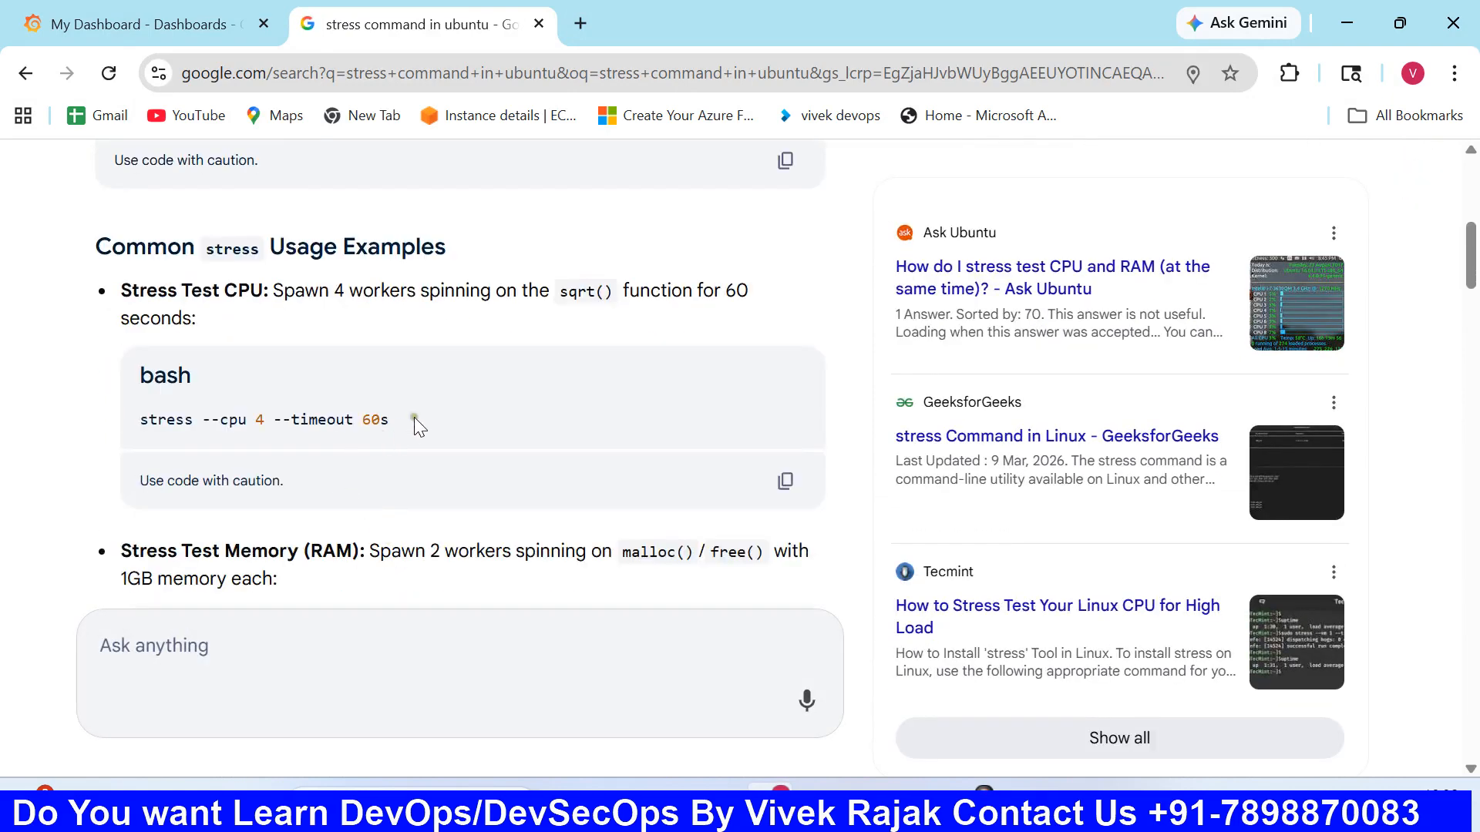
drag(417, 421, 164, 422)
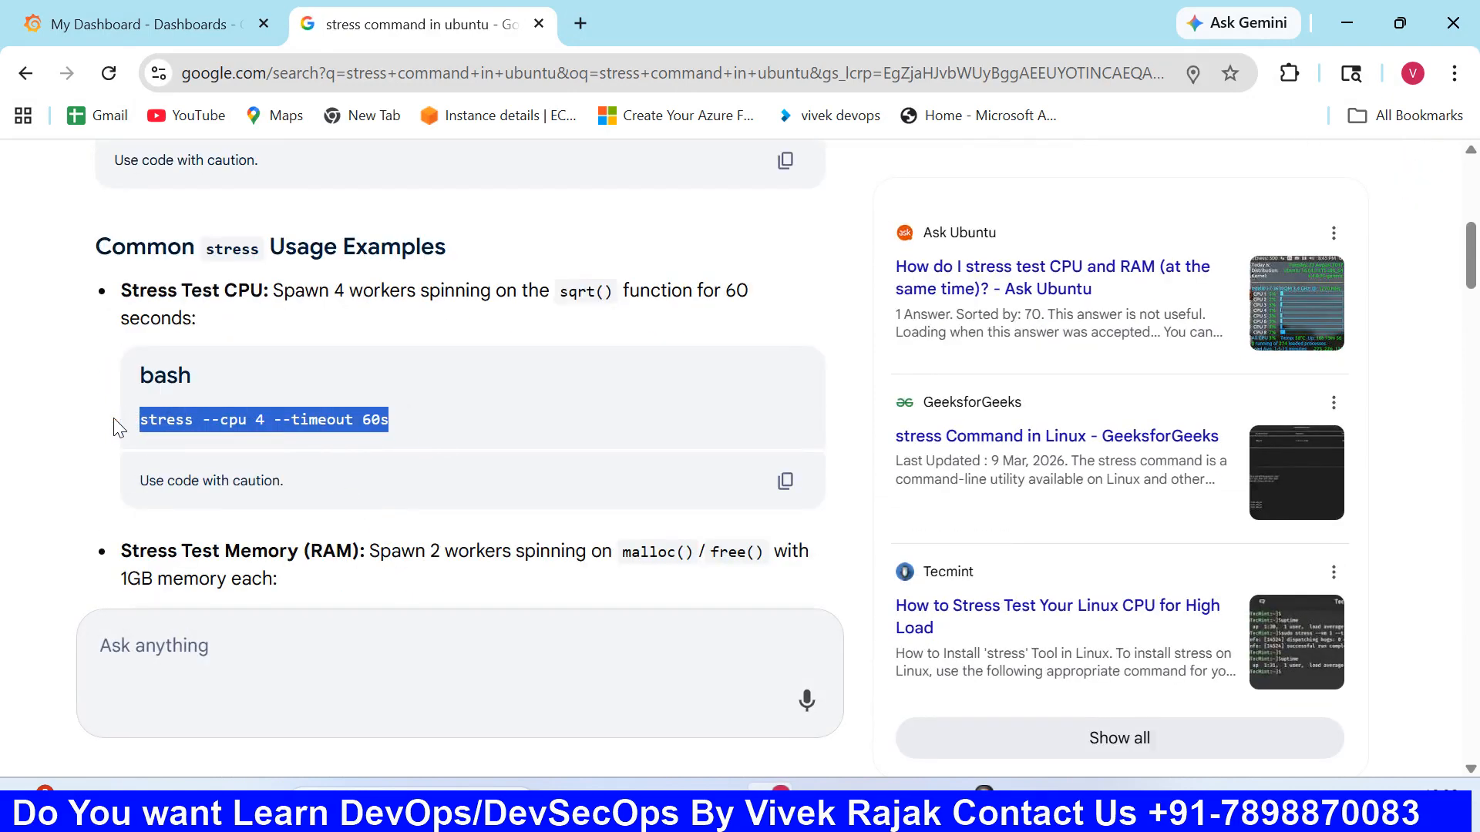
- Switch to the terminal and run the copied command with a changed timeout as stress --cpu 4 --timeout 120
click(872, 805)
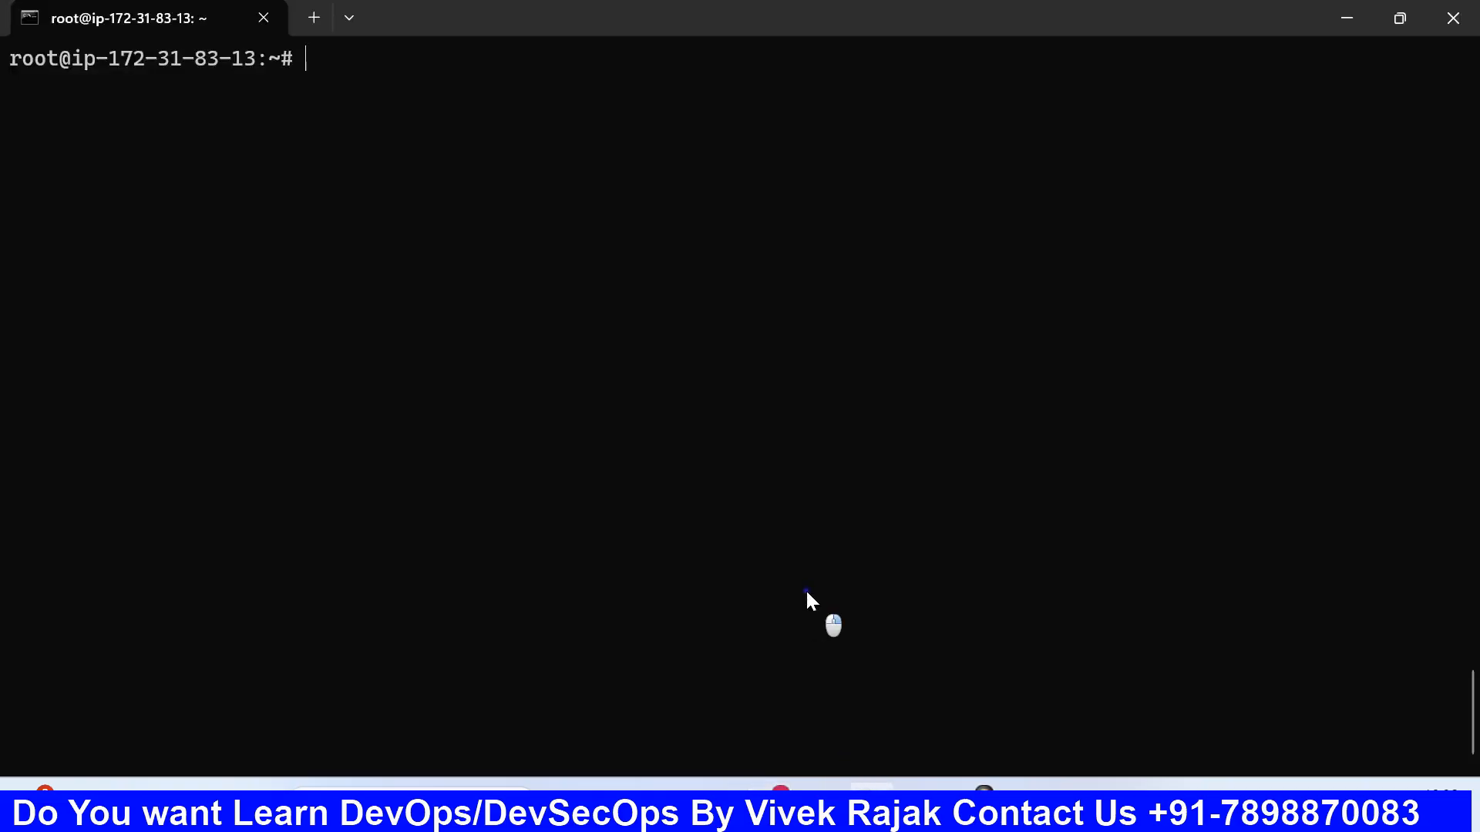
right_click(809, 600)
key(Right)
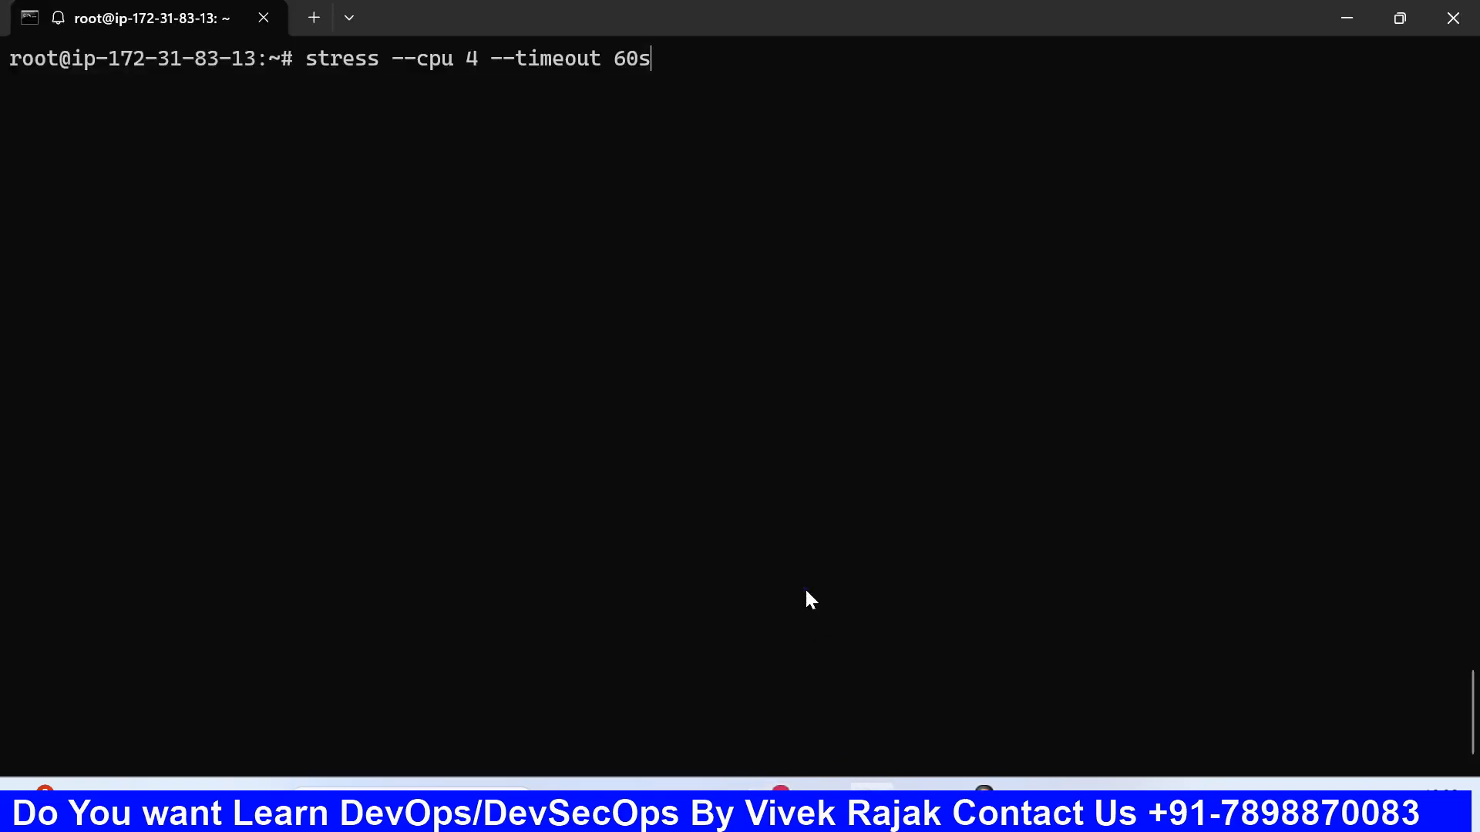
text(12)
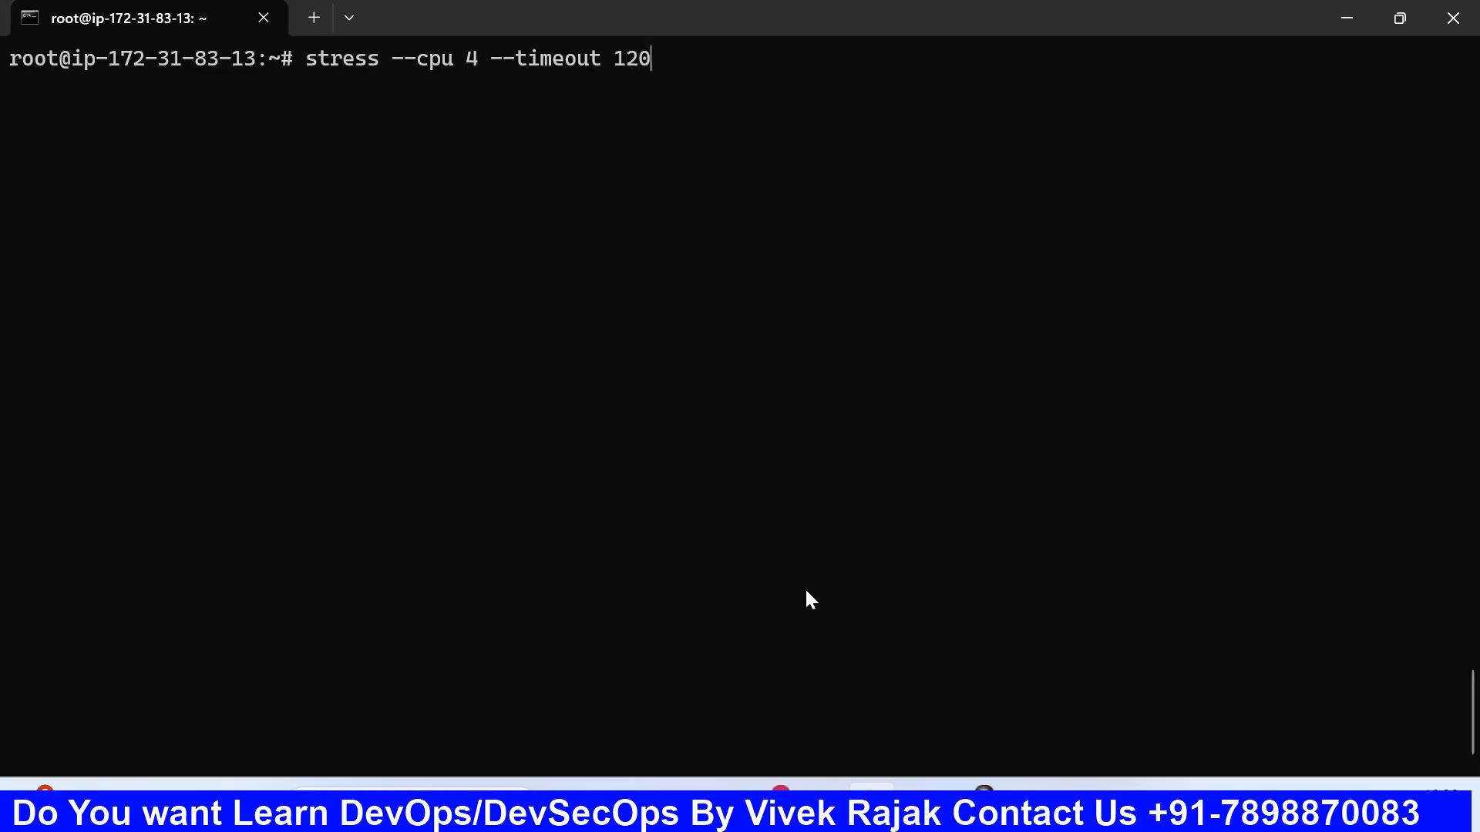
text(0)
key(Return)
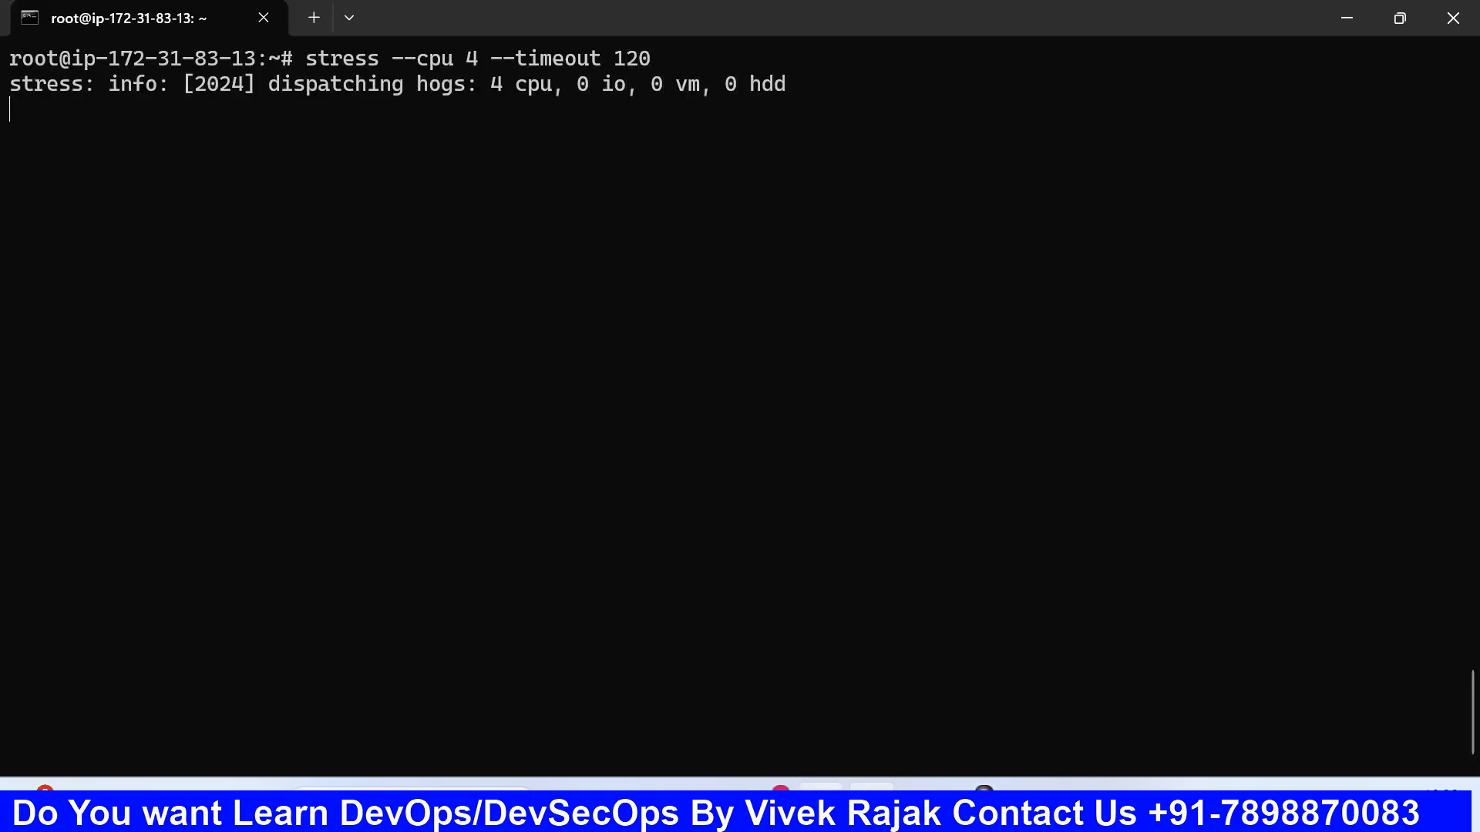
- Switch to the Grafana My Dashboard page in the browser and set its auto-refresh interval to Auto
click(821, 798)
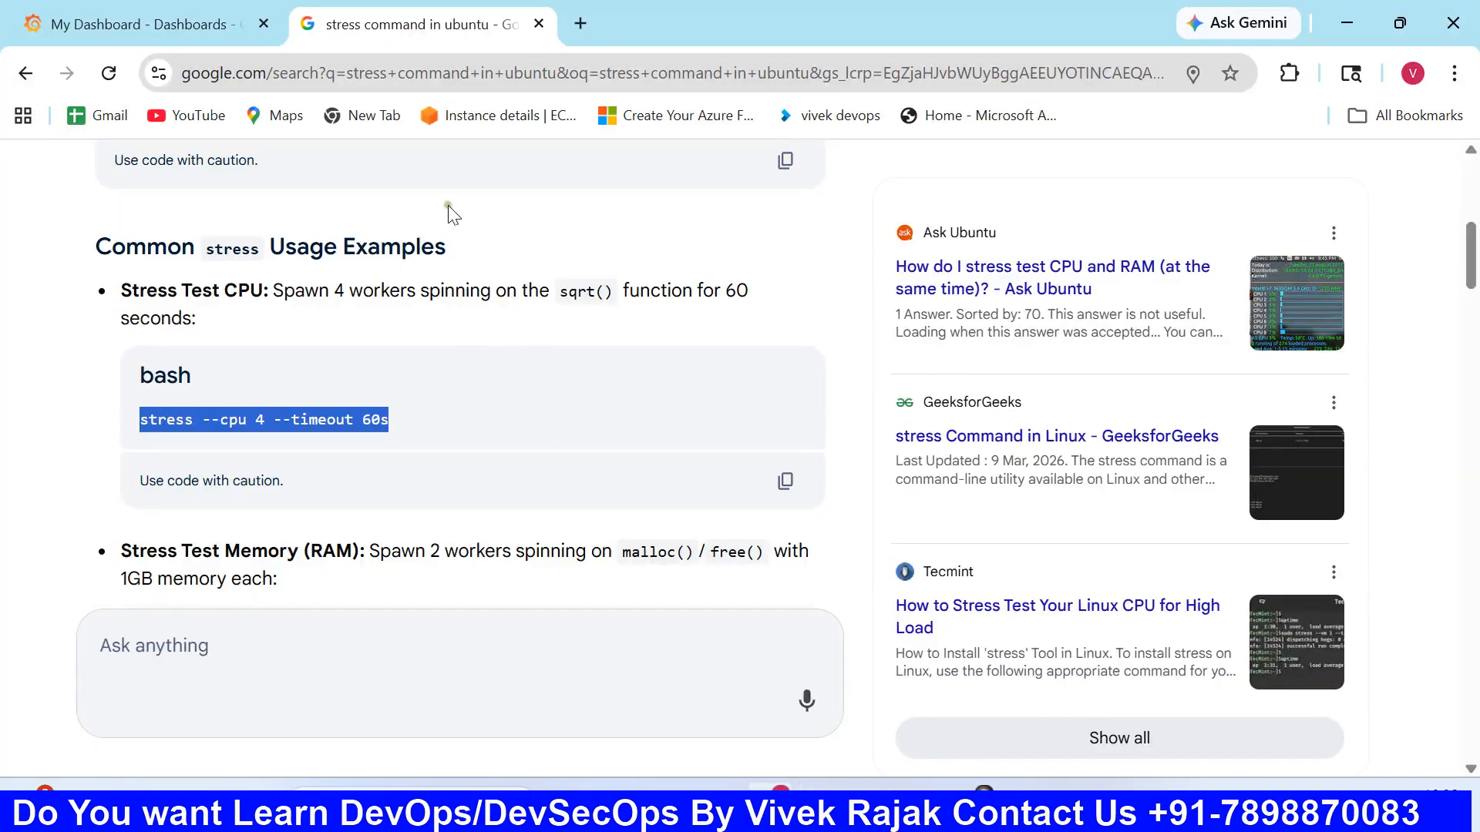
click(139, 24)
scroll(728, 432, up, 3)
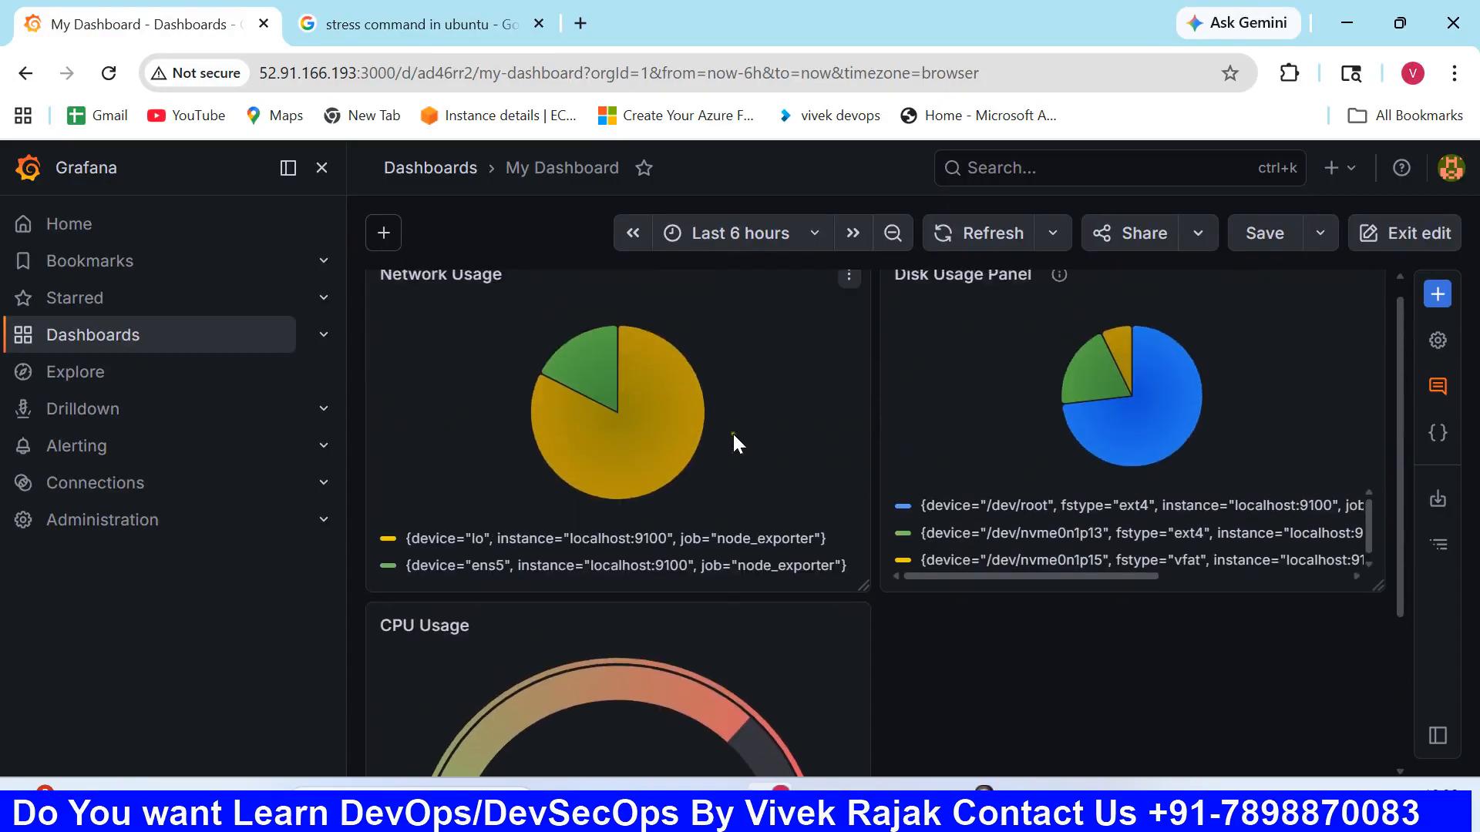
scroll(734, 437, up, 1)
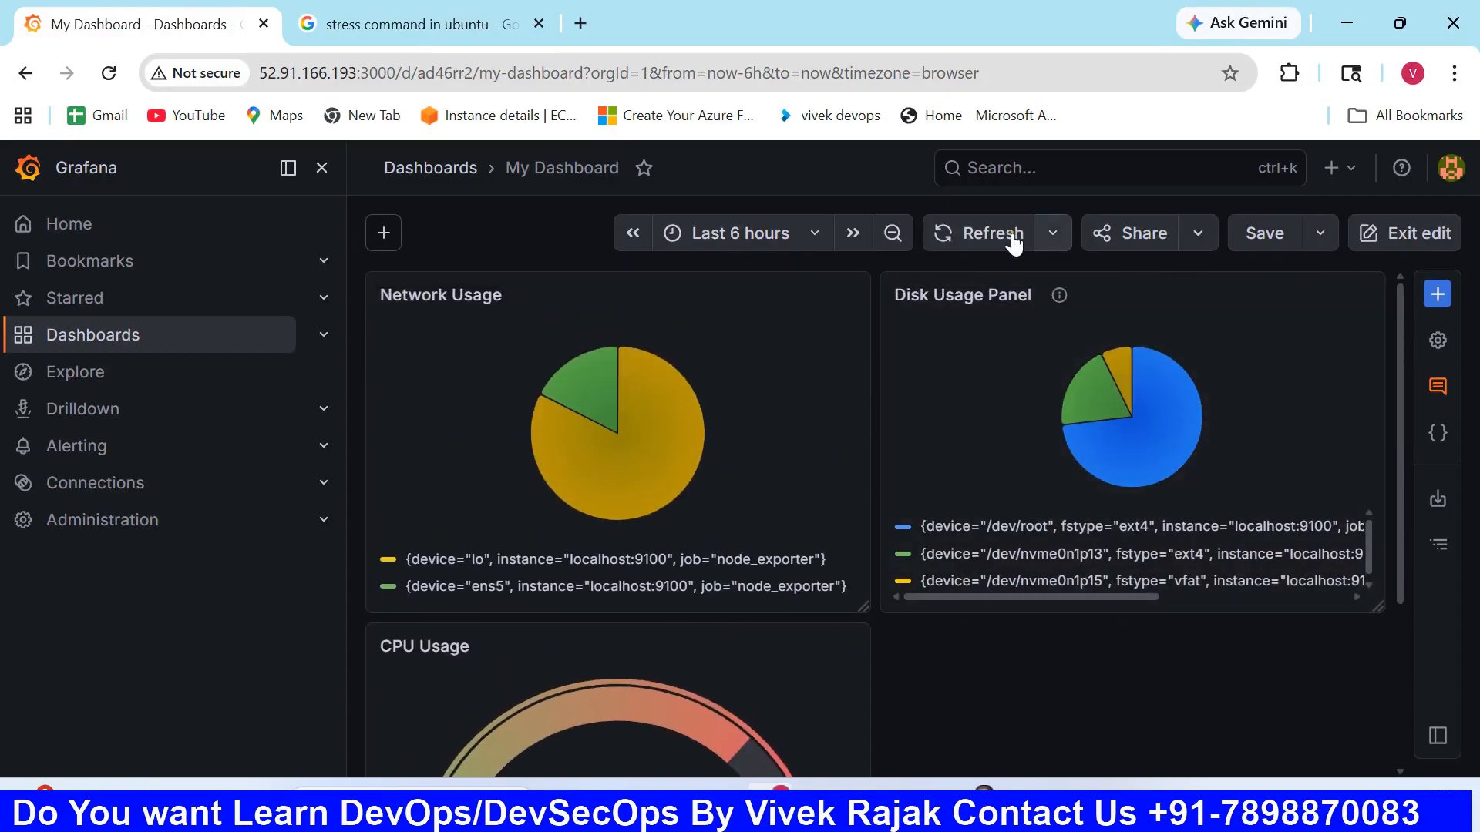
click(1055, 234)
click(1052, 334)
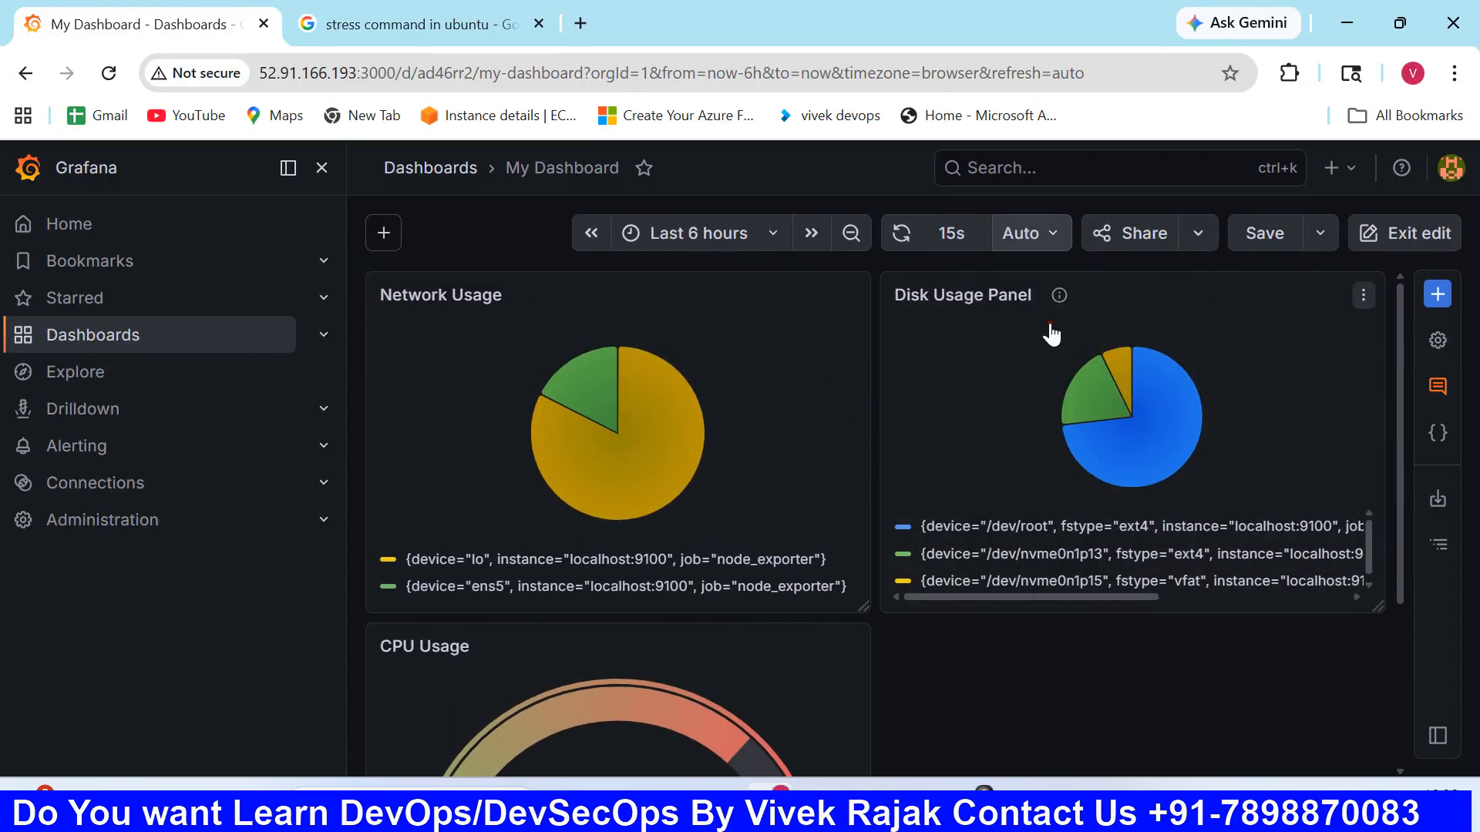
scroll(973, 442, down, 3)
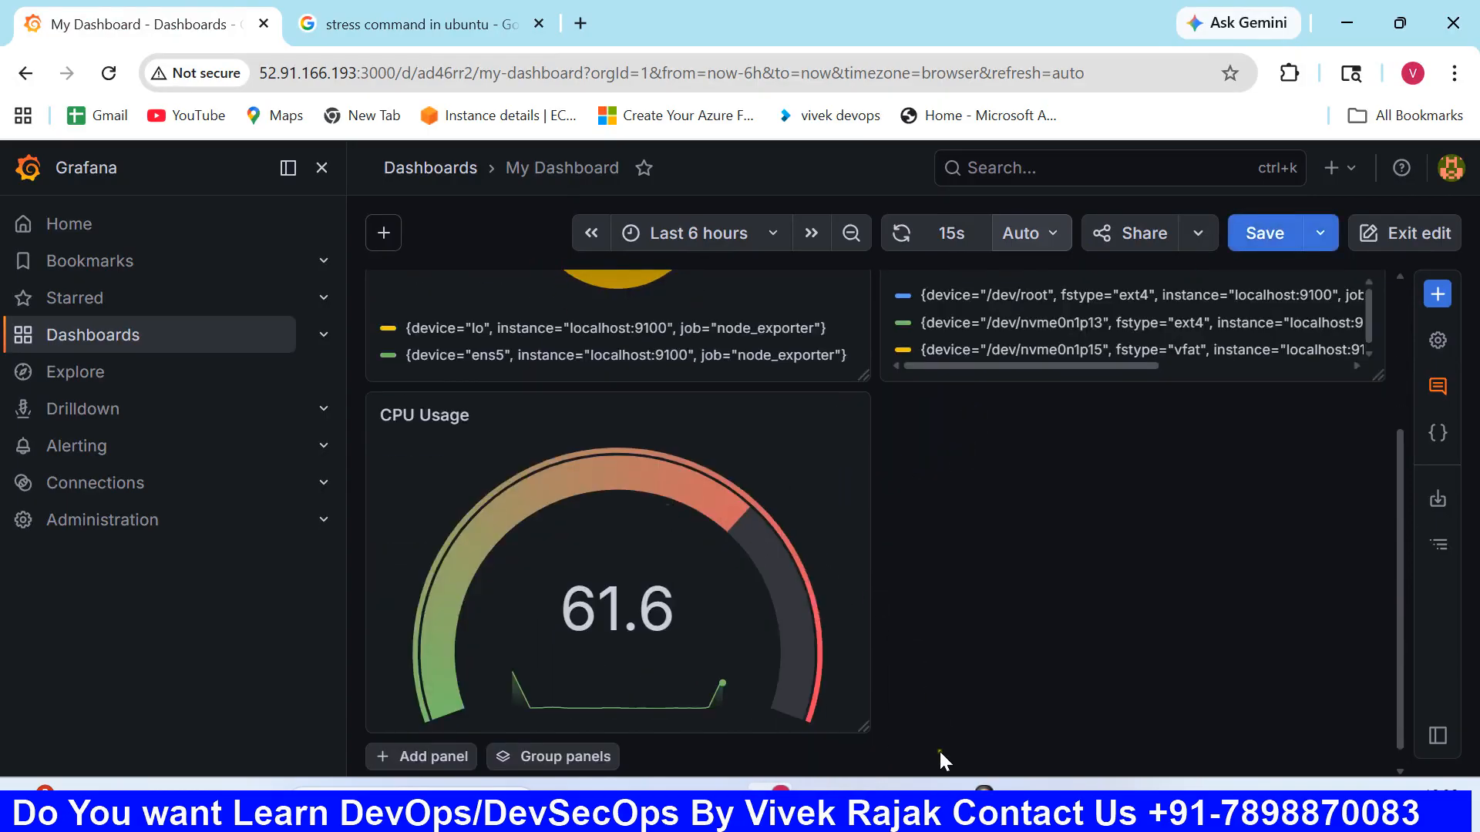
- Check the stress command in the terminal, return to the Grafana dashboard and refresh it to read the CPU Usage gauge
click(872, 806)
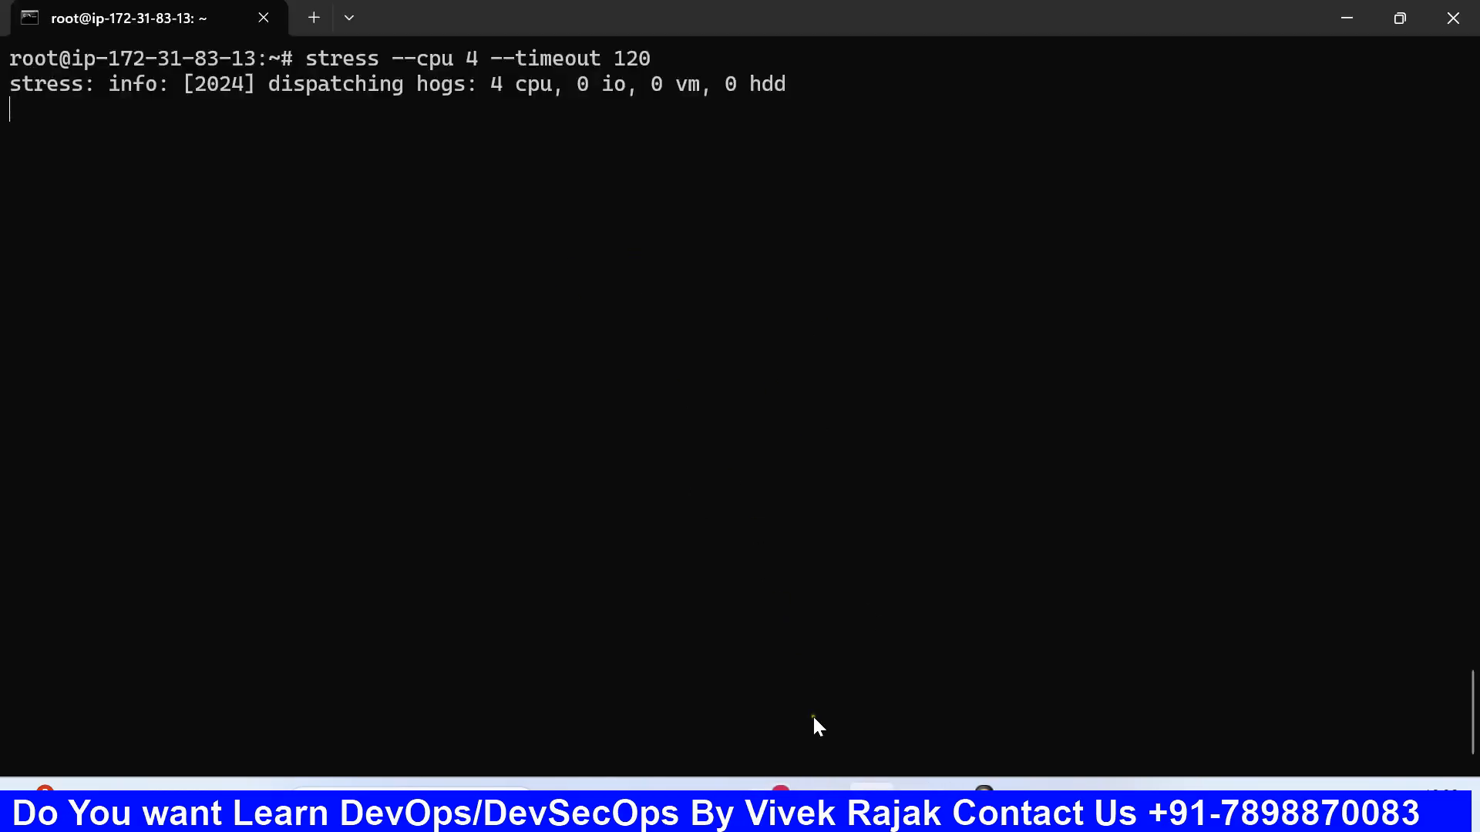
click(771, 806)
scroll(771, 447, up, 3)
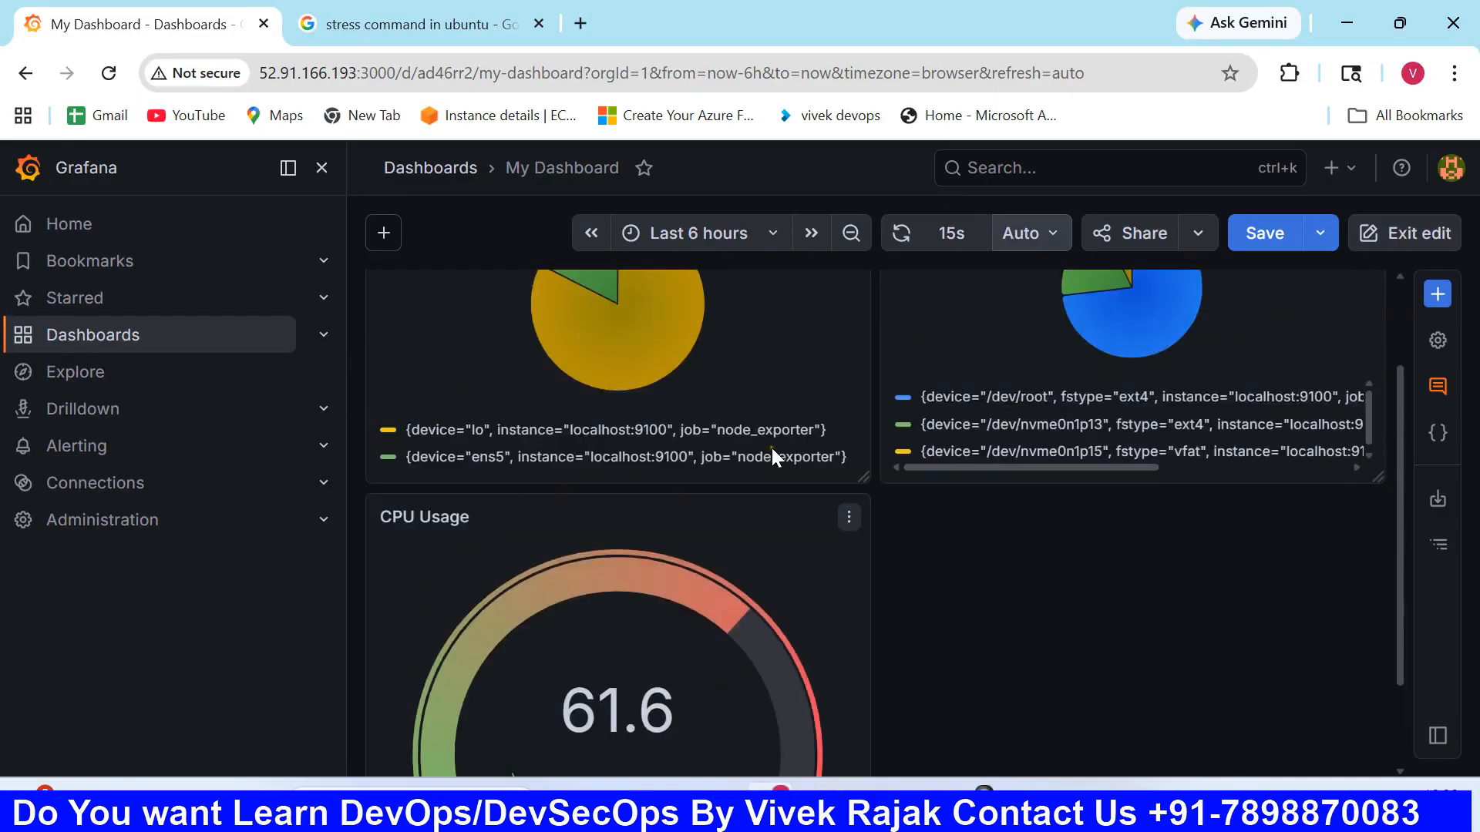
click(901, 236)
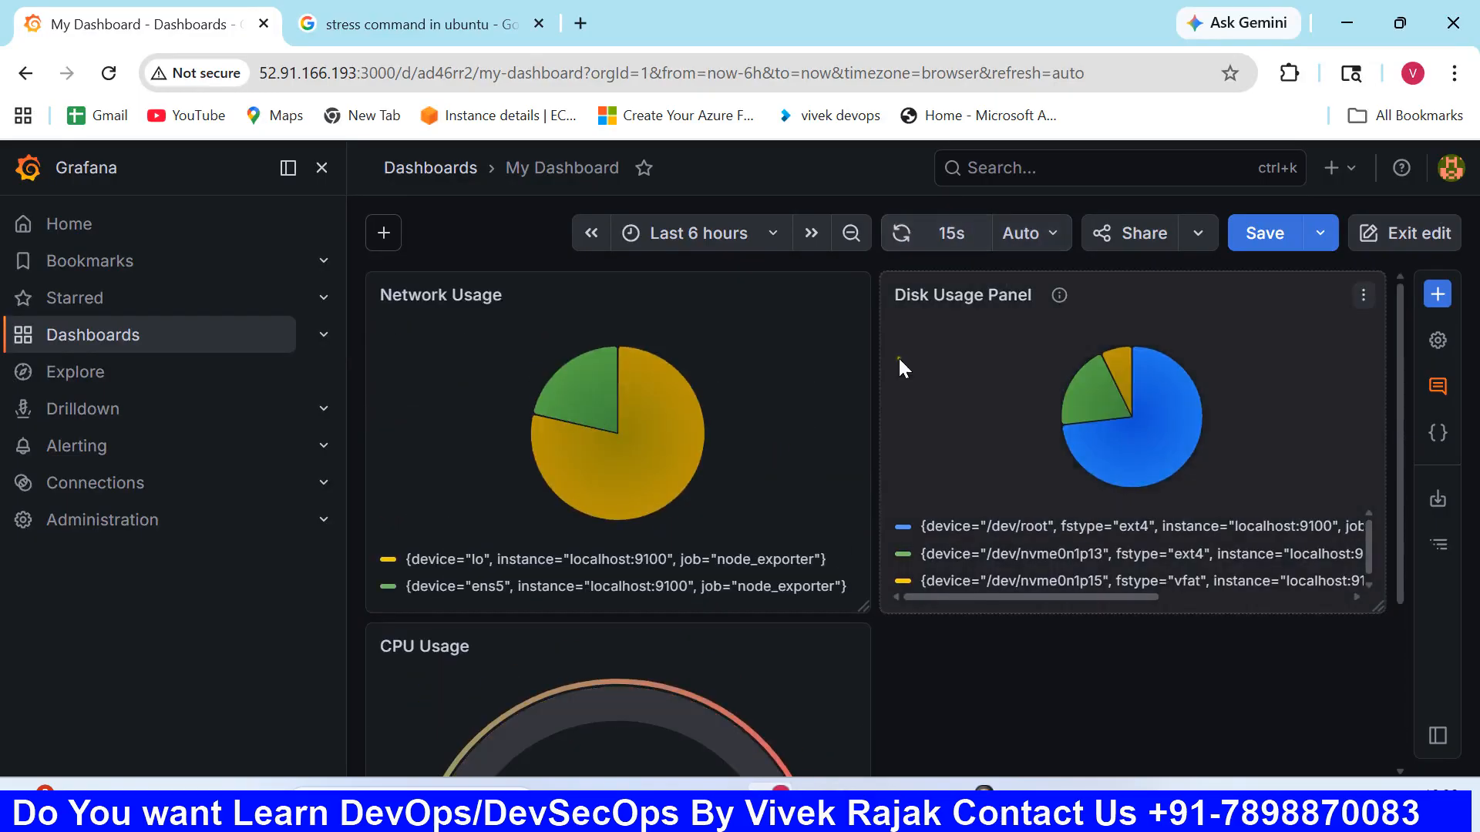
scroll(869, 418, down, 3)
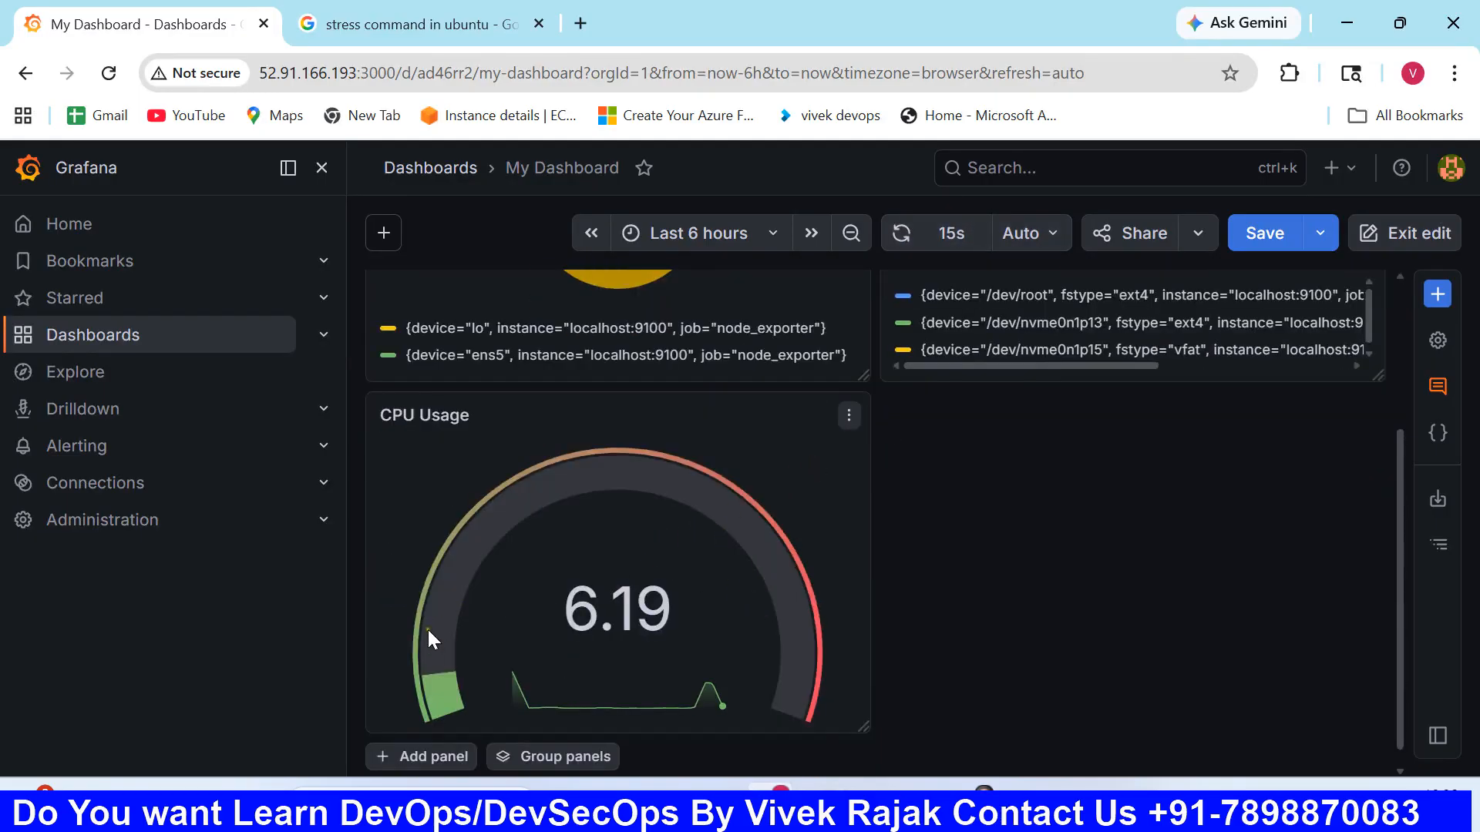
scroll(747, 504, up, 3)
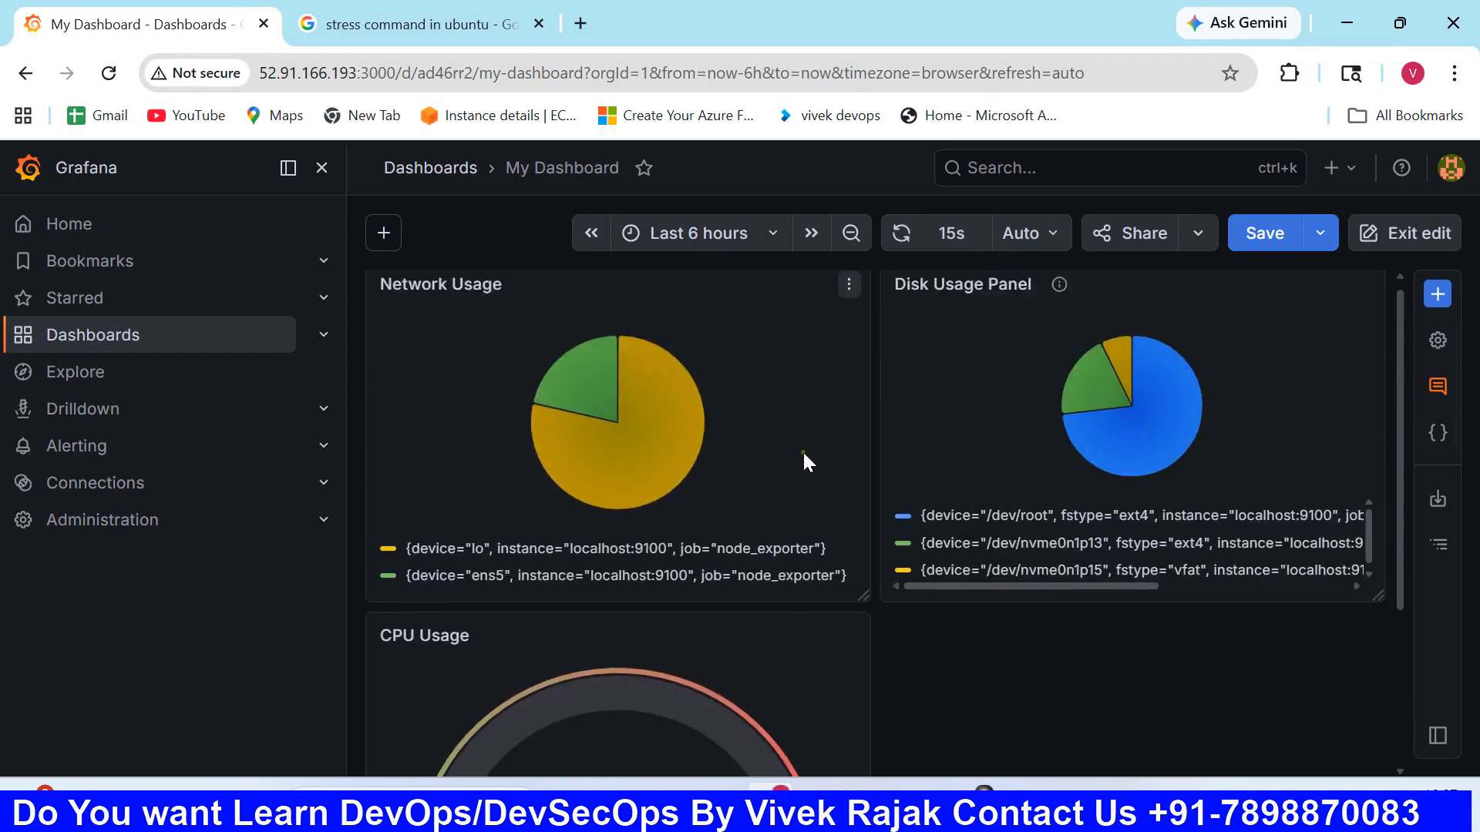
click(900, 237)
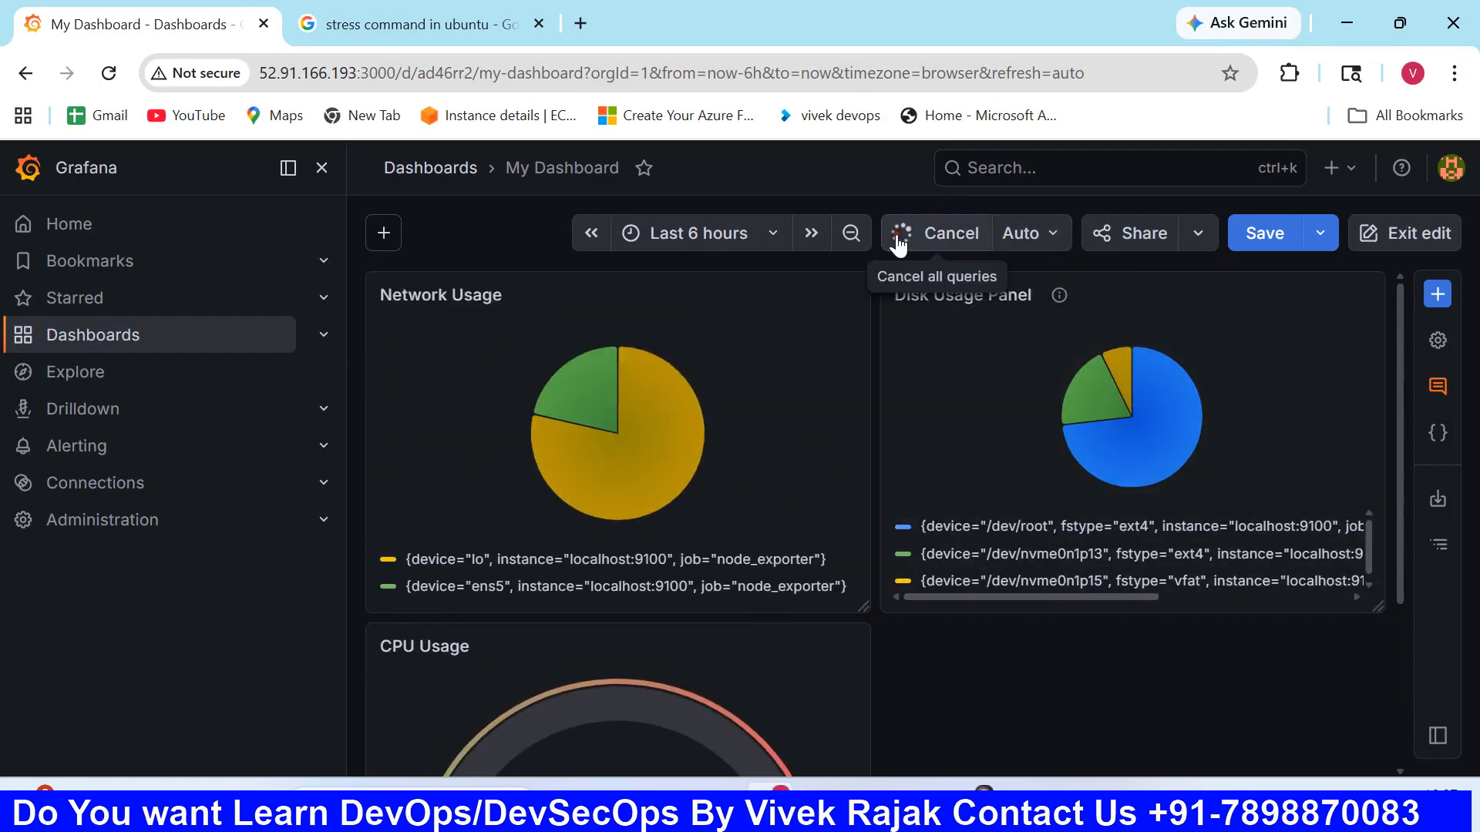
- Set the dashboard's auto-refresh interval to 5s
click(1037, 235)
click(1024, 352)
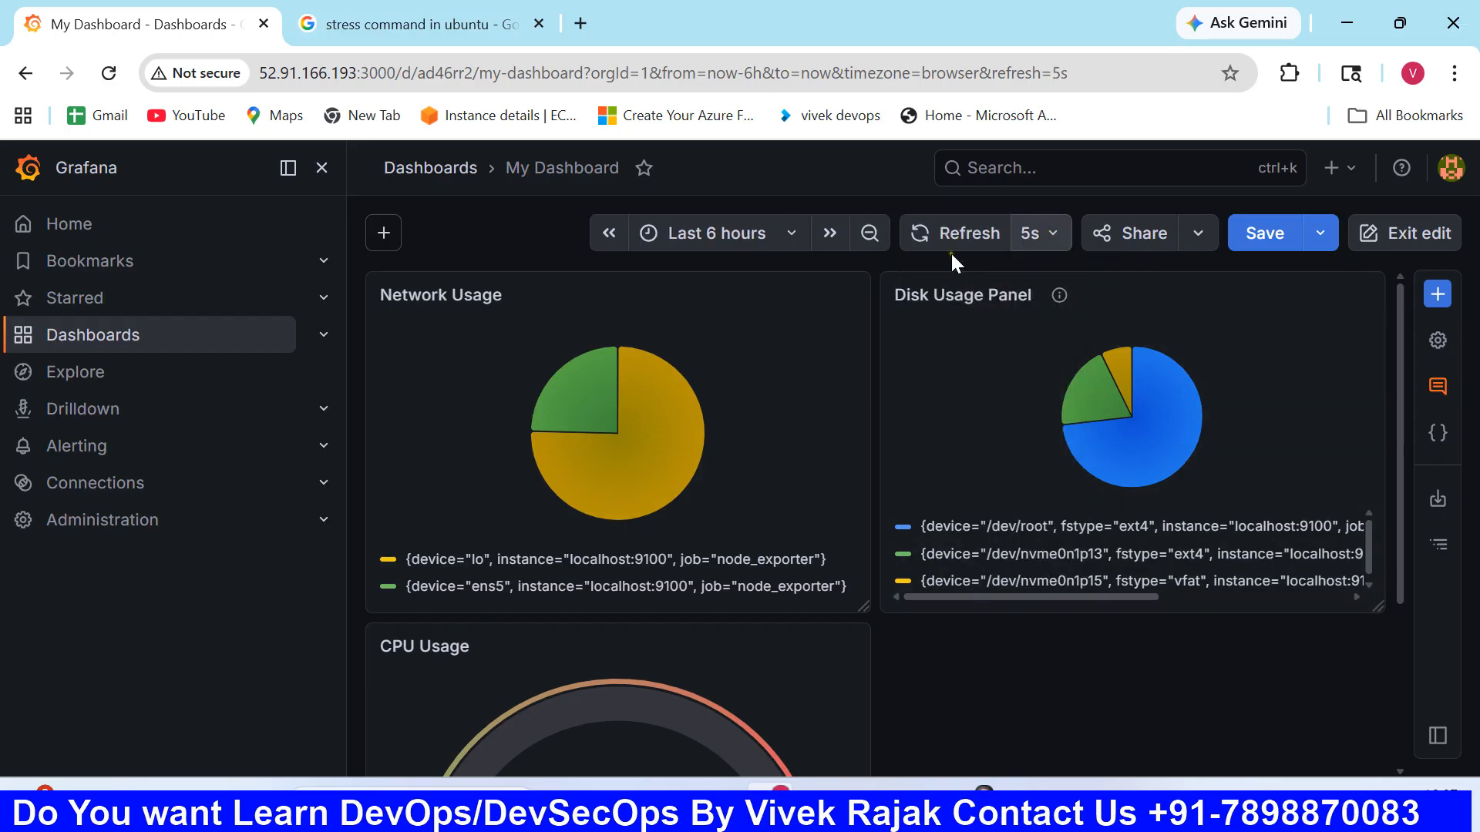
scroll(884, 463, down, 1)
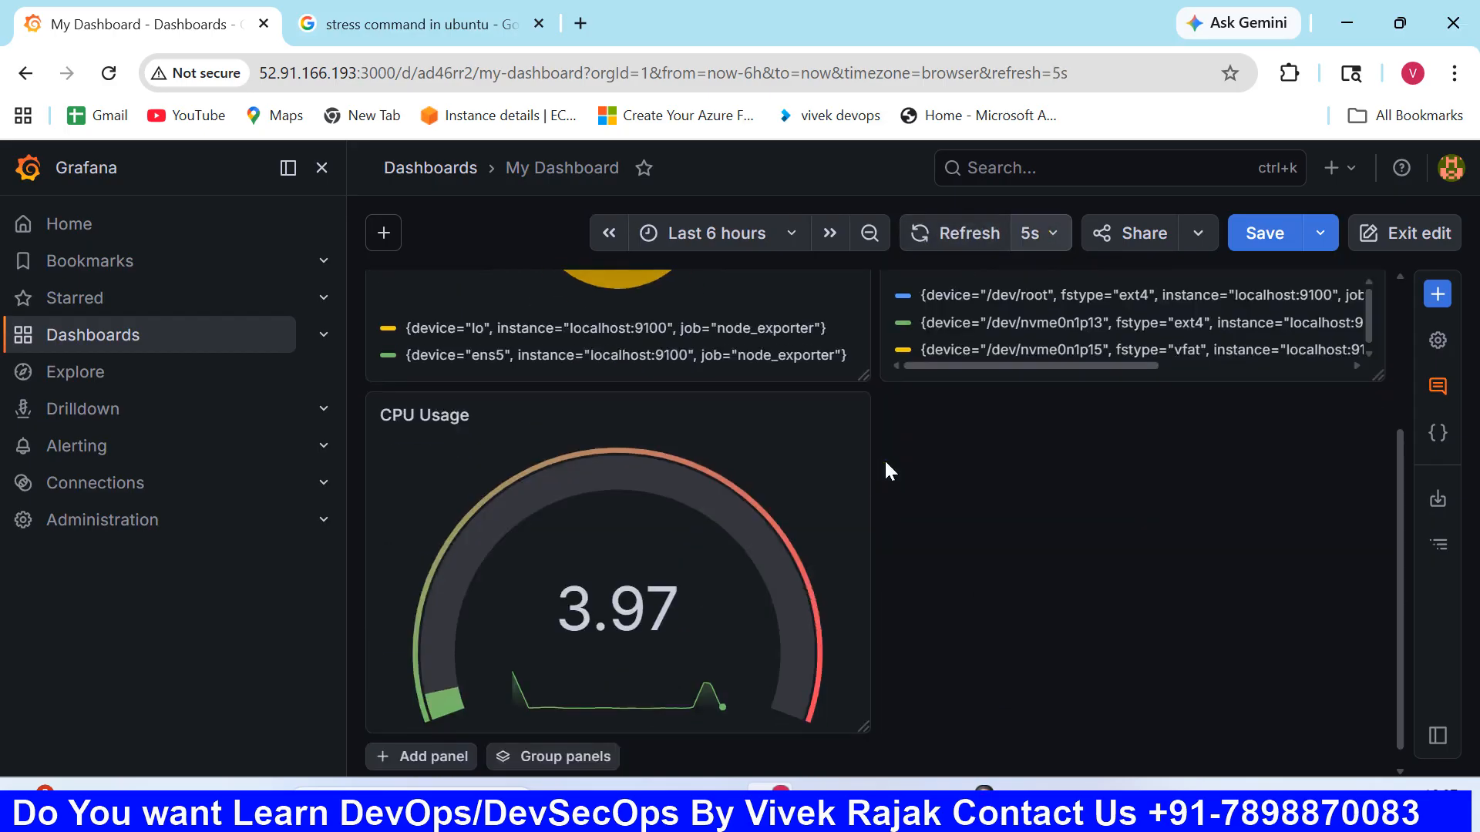
scroll(738, 501, down, 2)
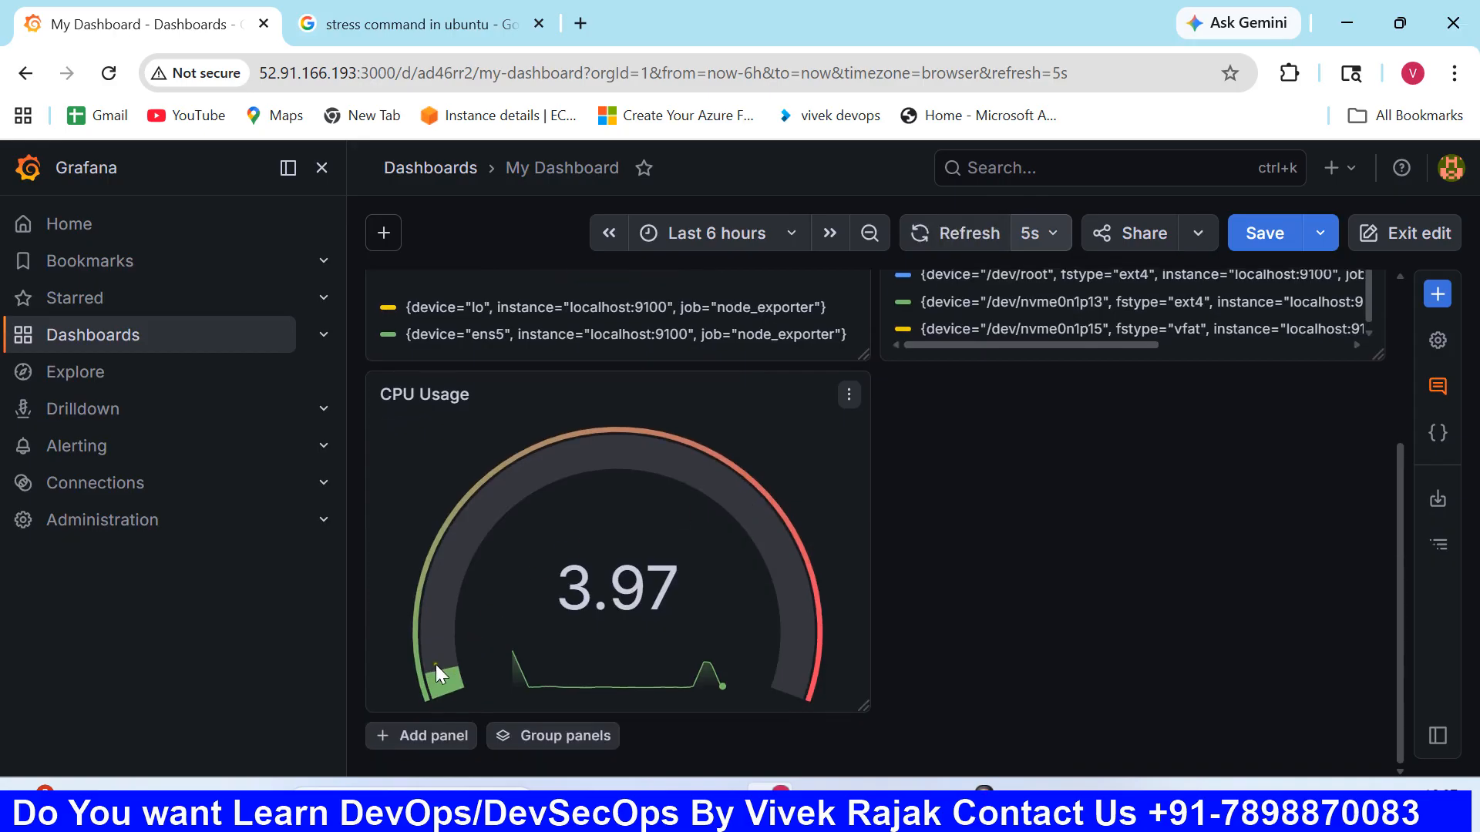
scroll(742, 454, up, 3)
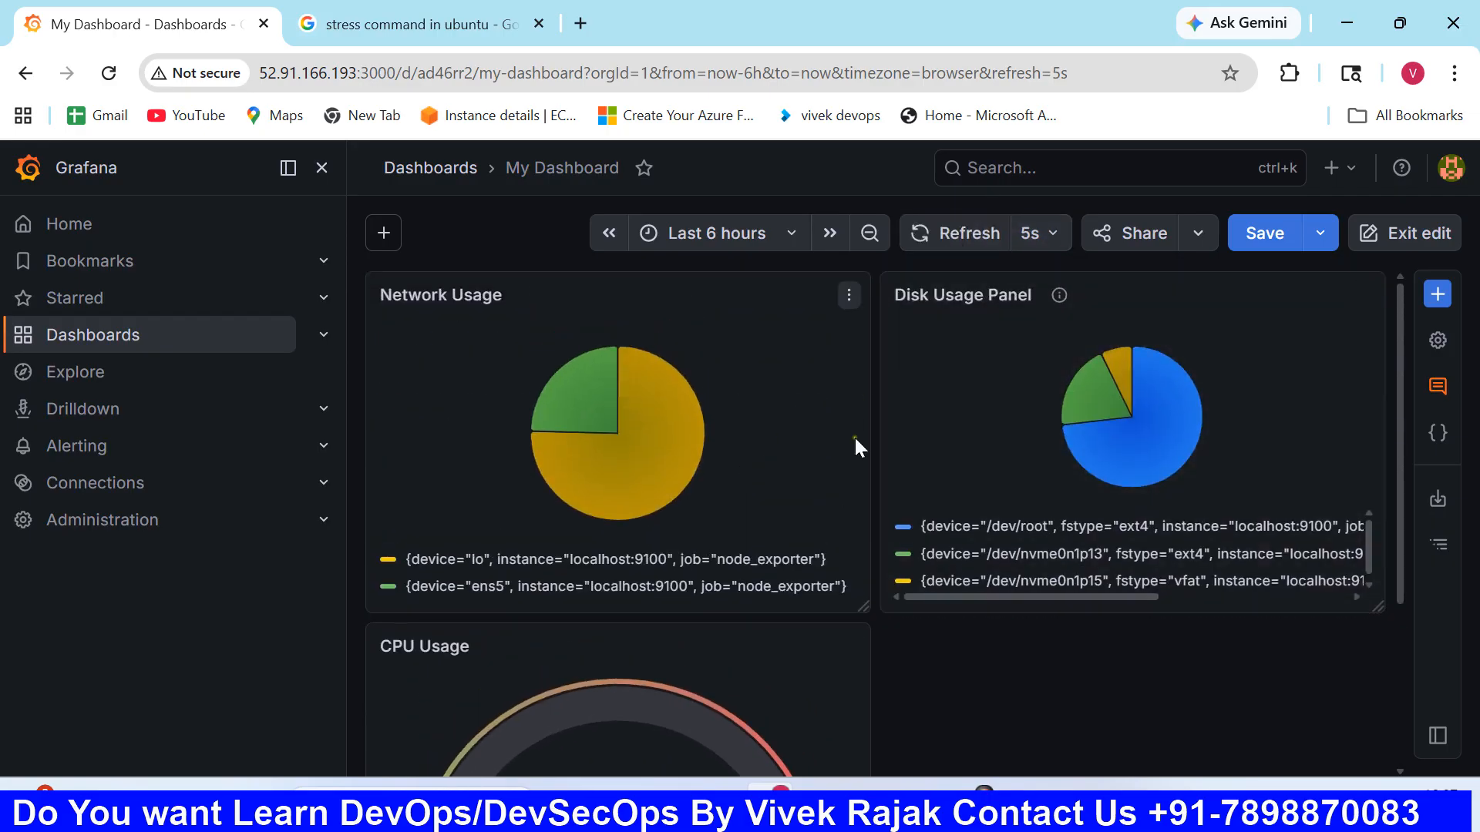
scroll(744, 549, down, 3)
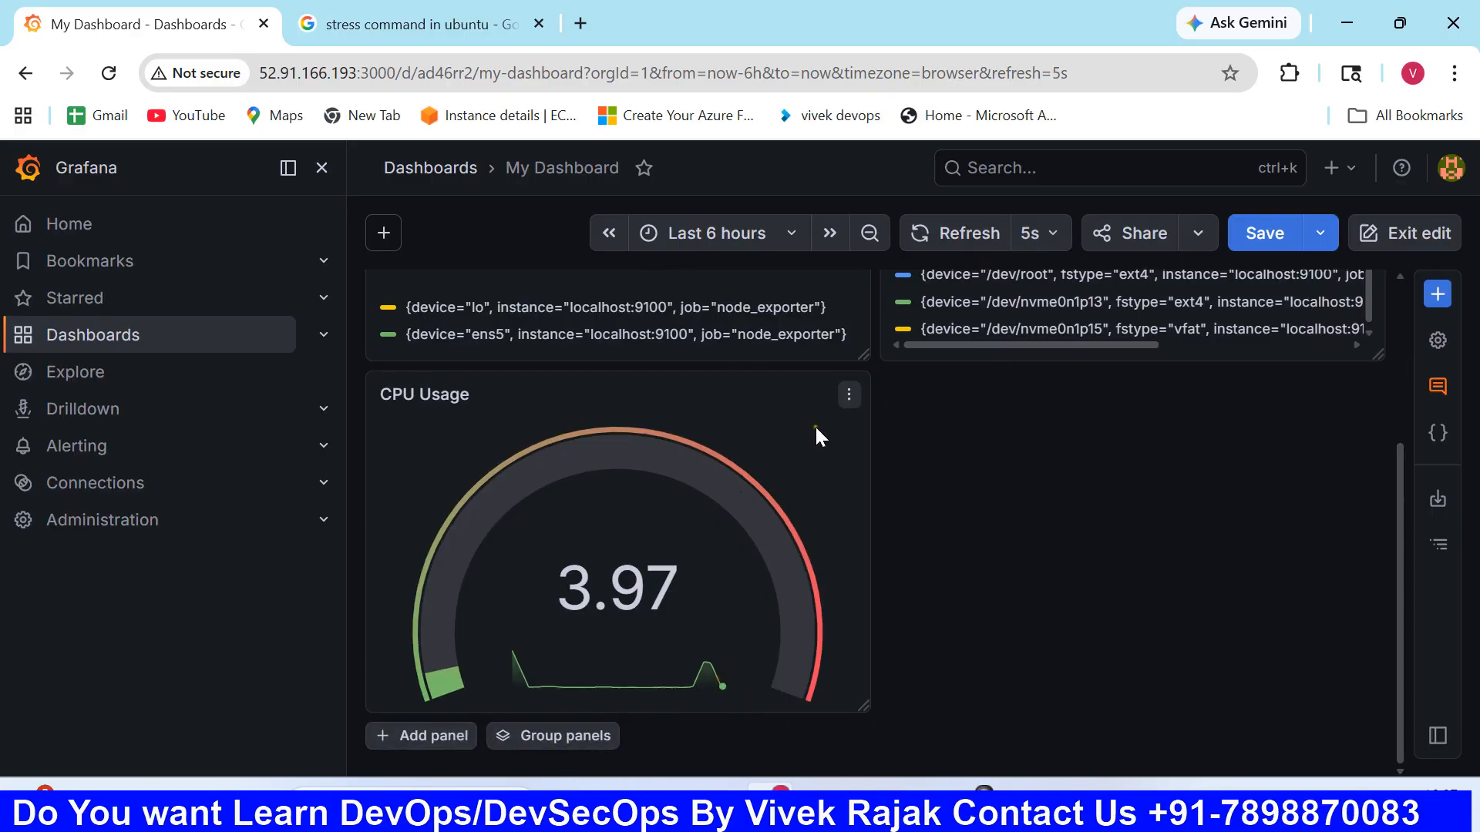
click(848, 394)
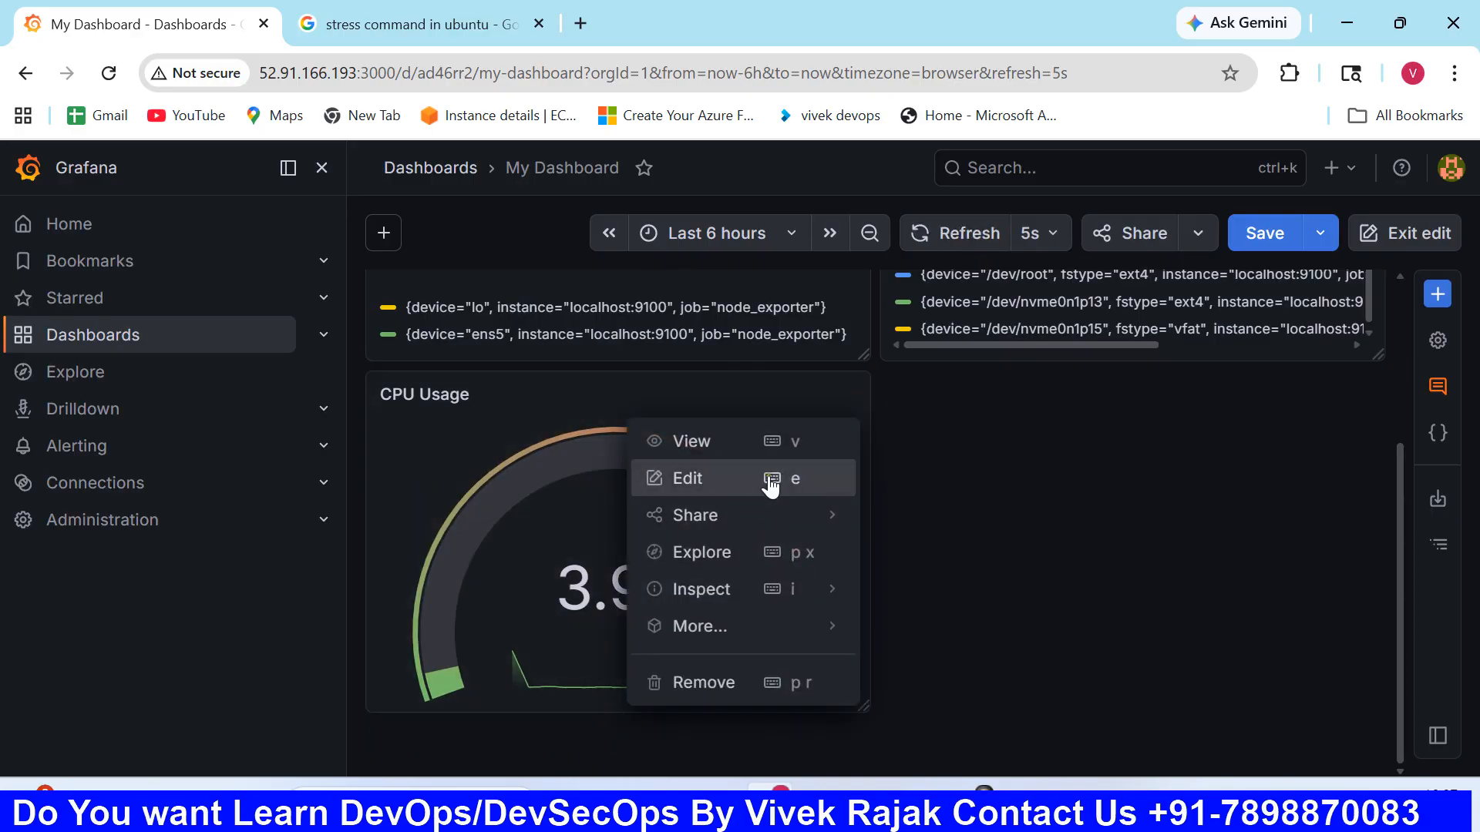
click(970, 476)
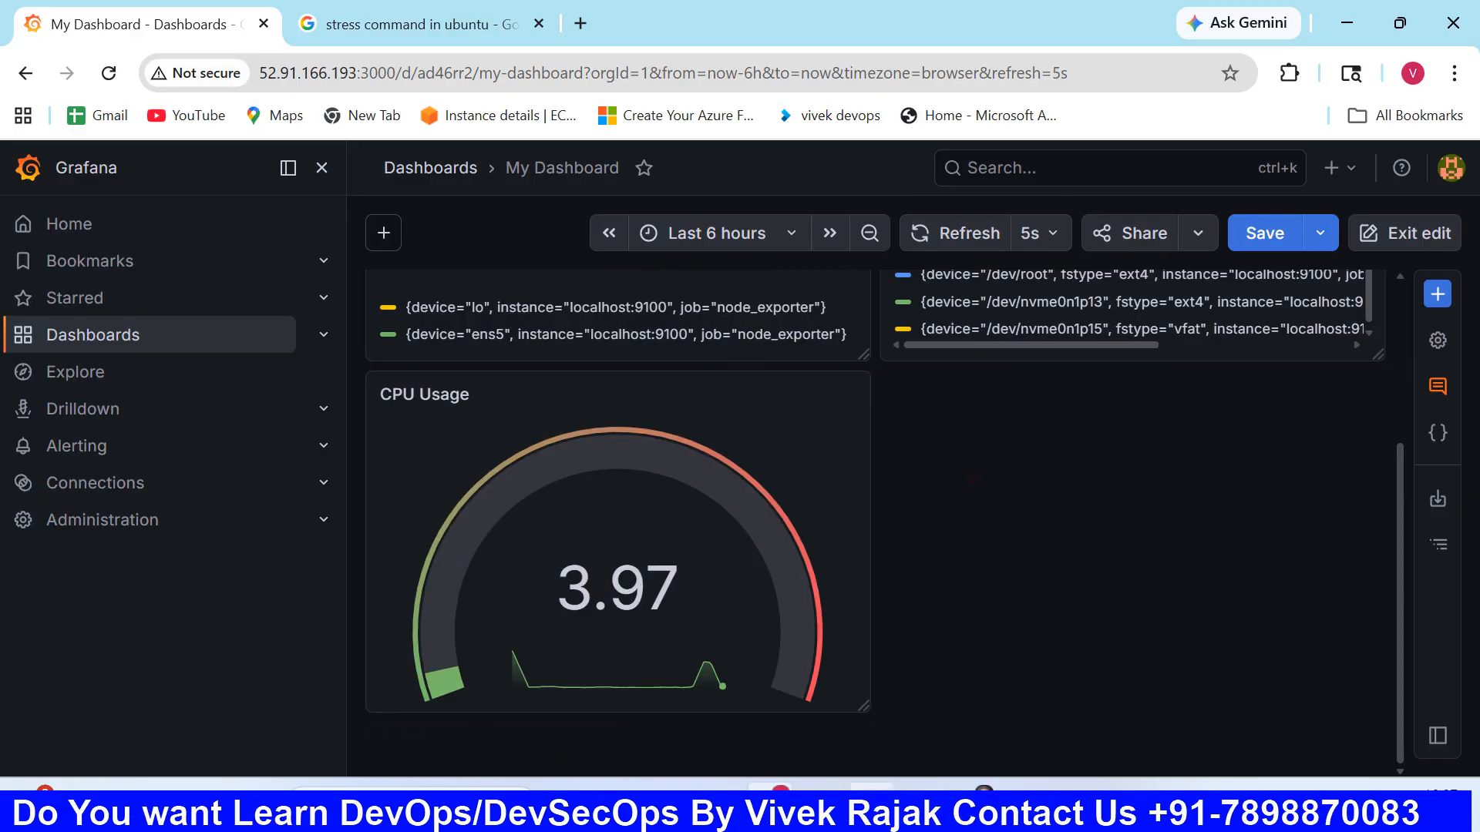
- Switch to the terminal, stop the running stress test and run stress --cpu 4 --timeout 120 again
click(872, 810)
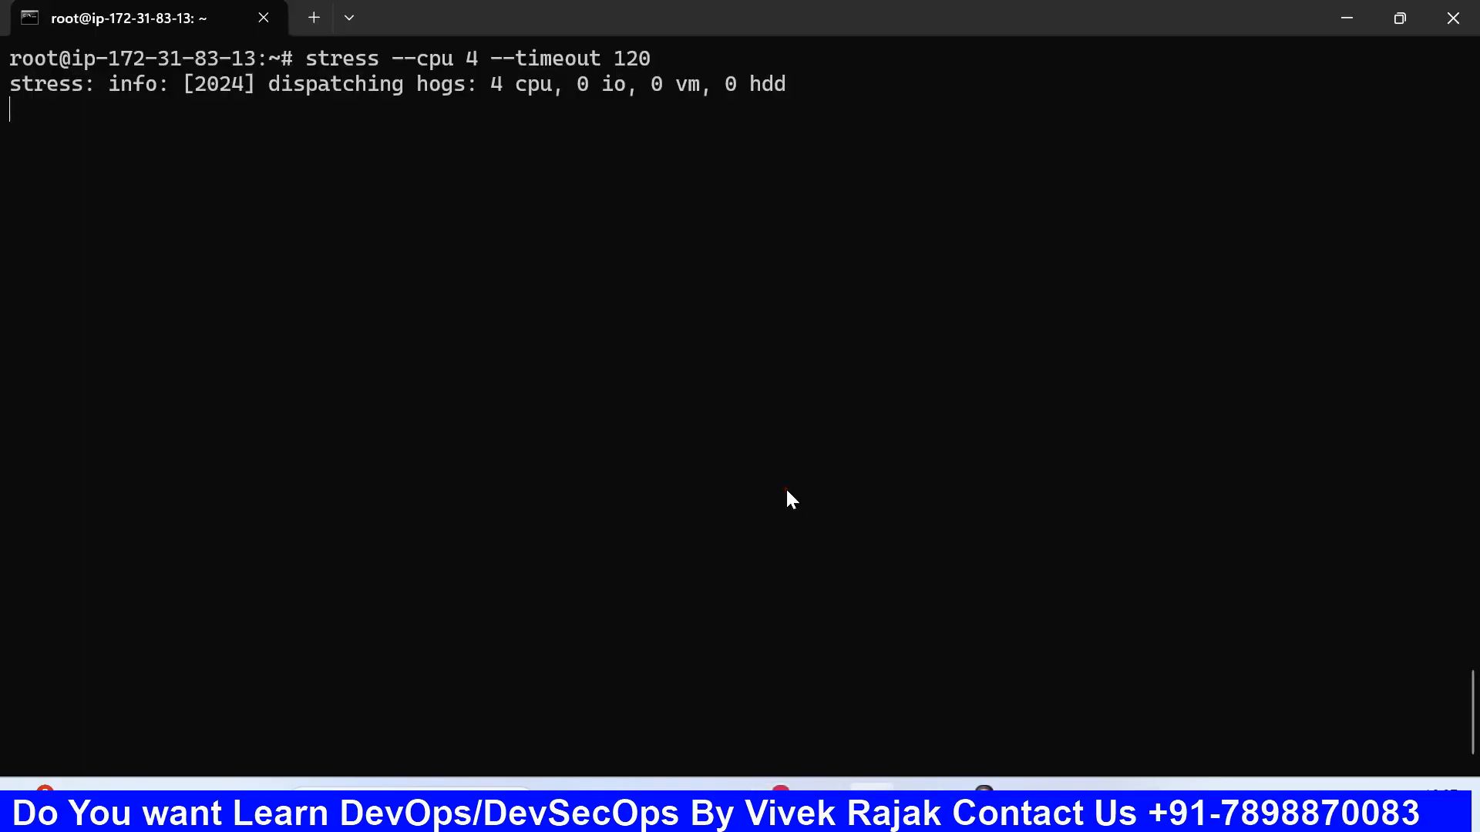
key(ctrl+c)
key(Up)
key(Return)
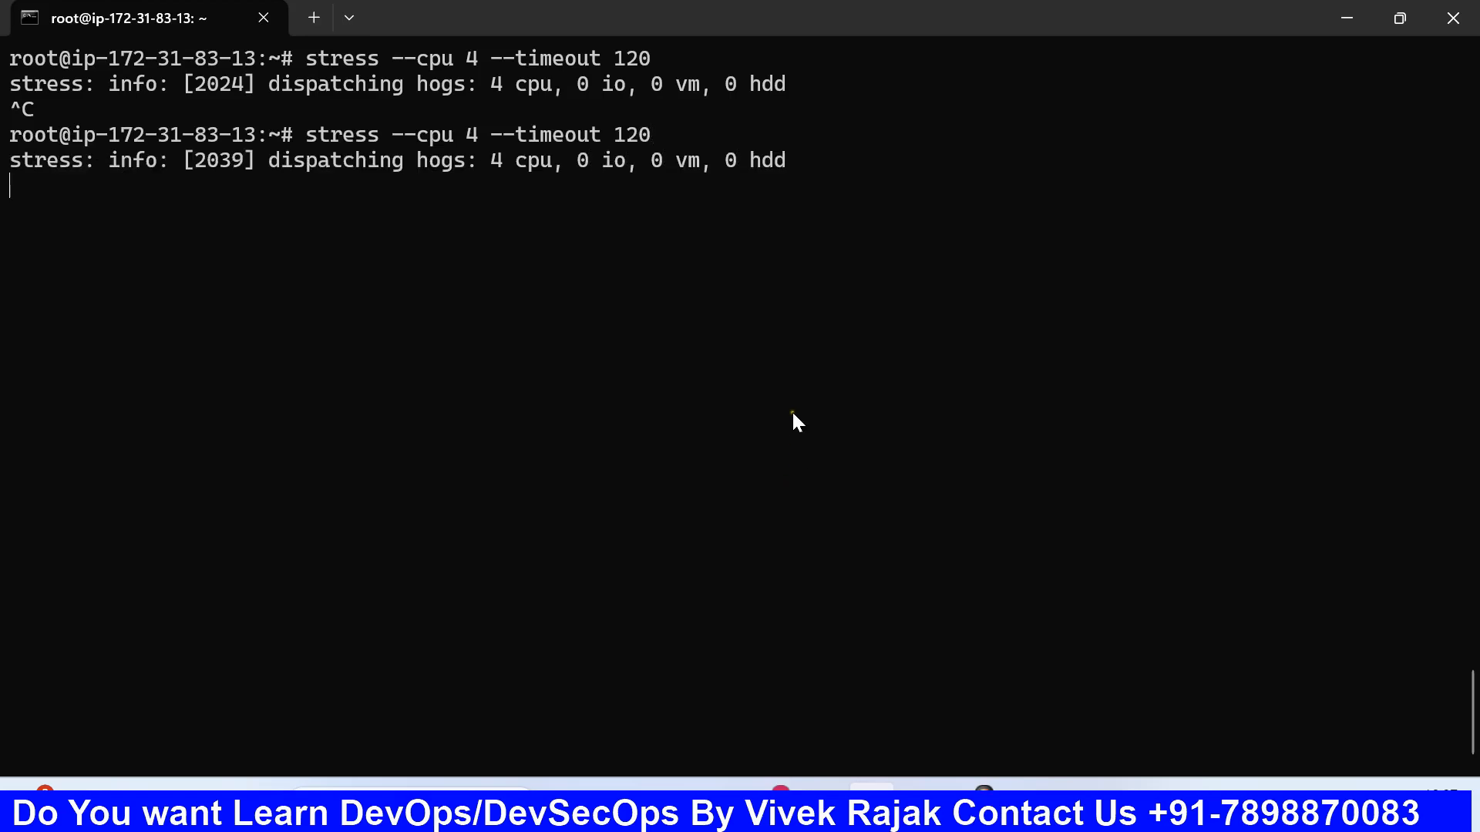
- Switch back to the Grafana dashboard in the browser and refresh its panels
click(771, 794)
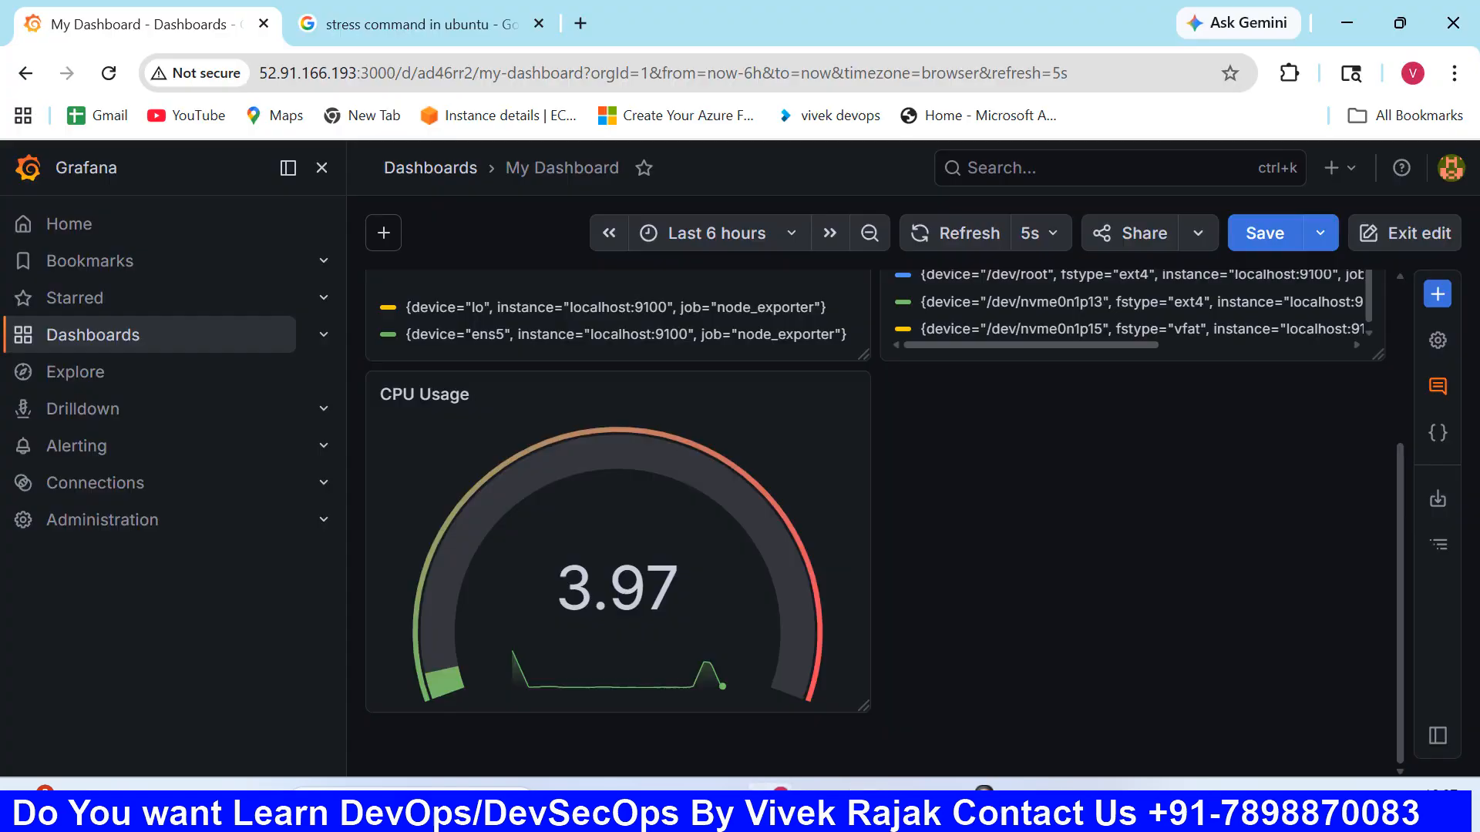
click(950, 236)
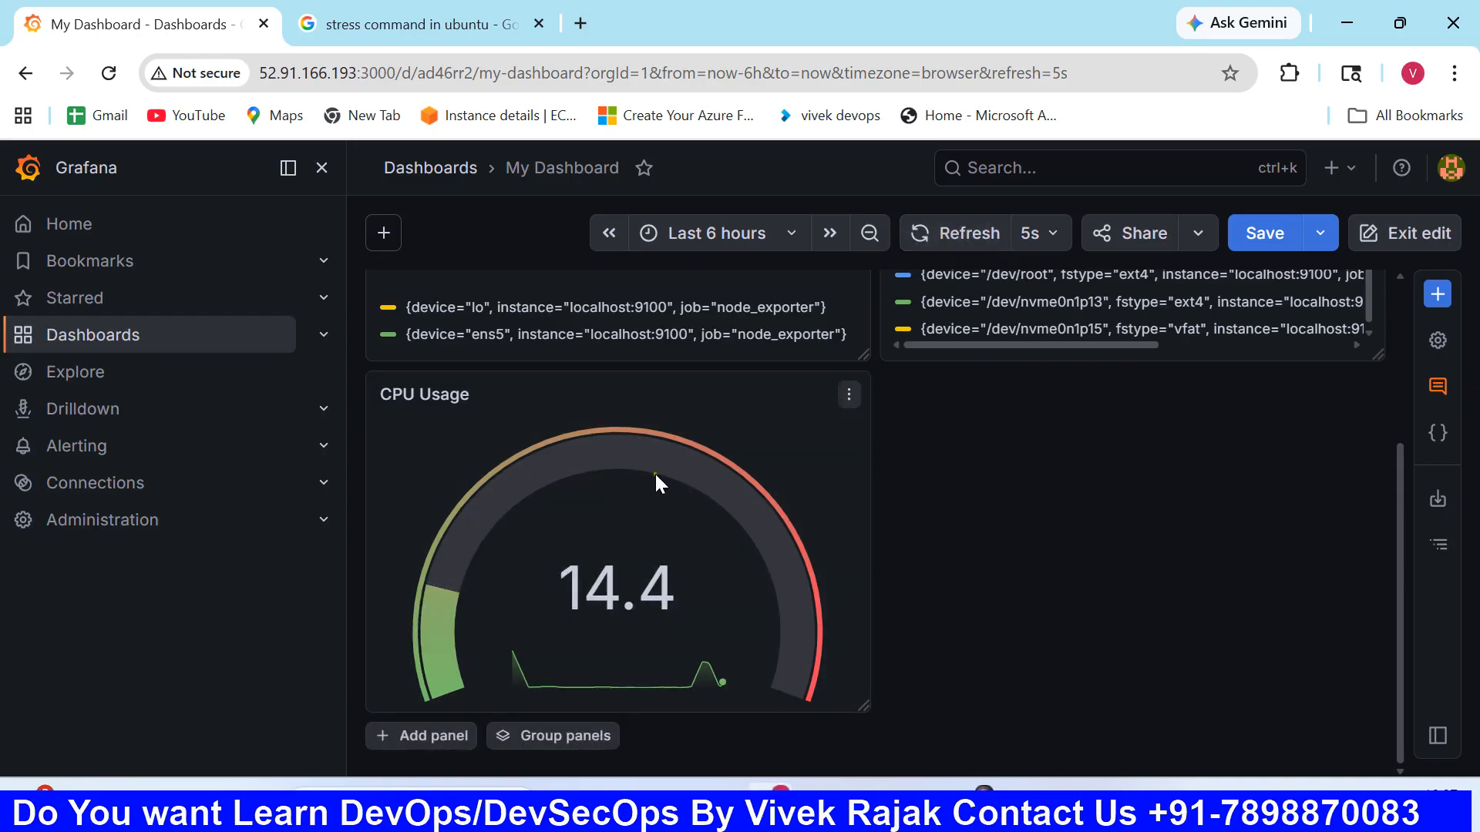
click(942, 245)
click(937, 234)
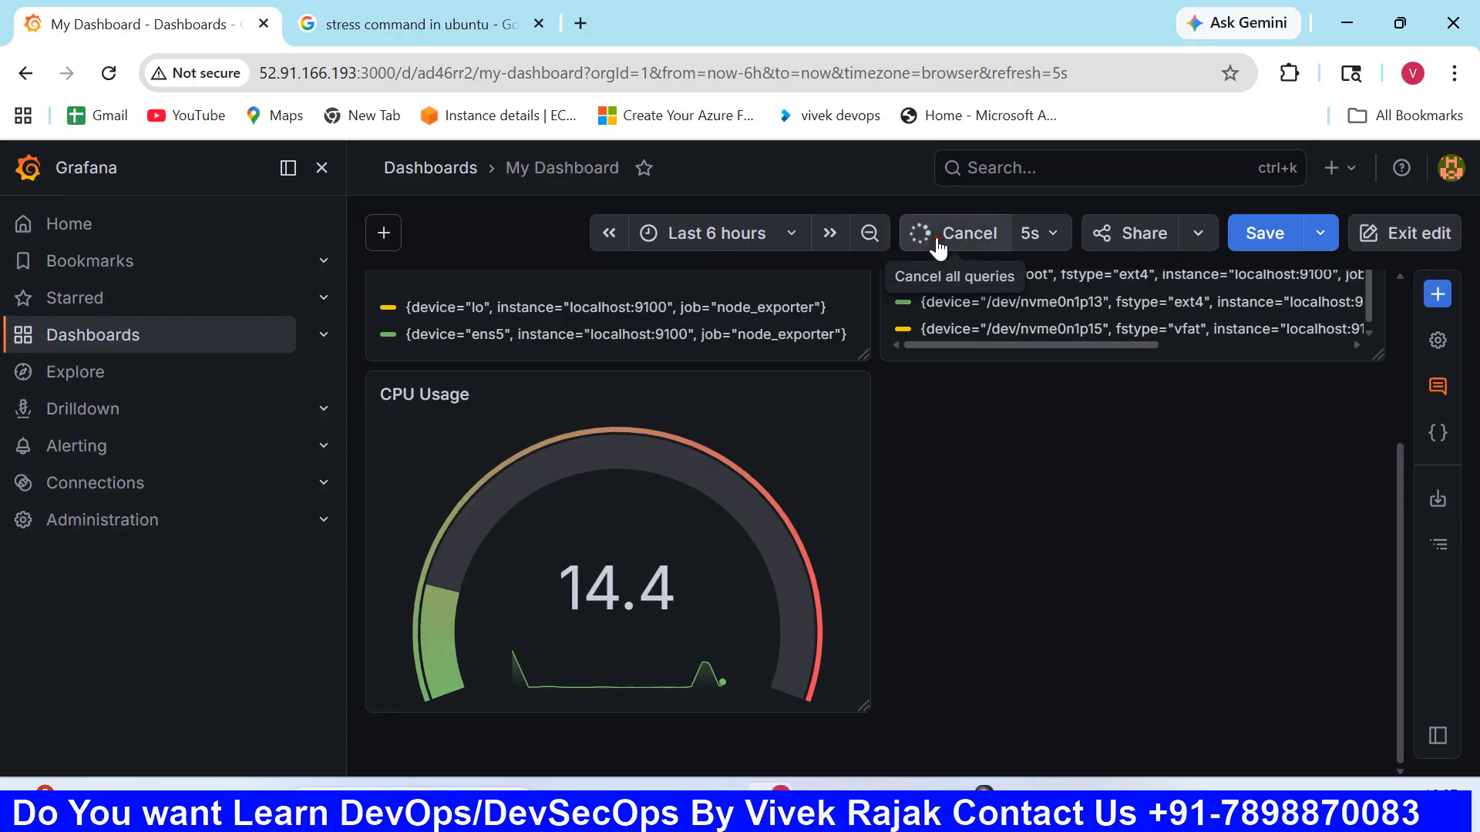
- Inspect the slice values of the Disk Usage and Network Usage pie charts, and refresh the dashboard again
scroll(922, 512, up, 2)
scroll(922, 511, up, 2)
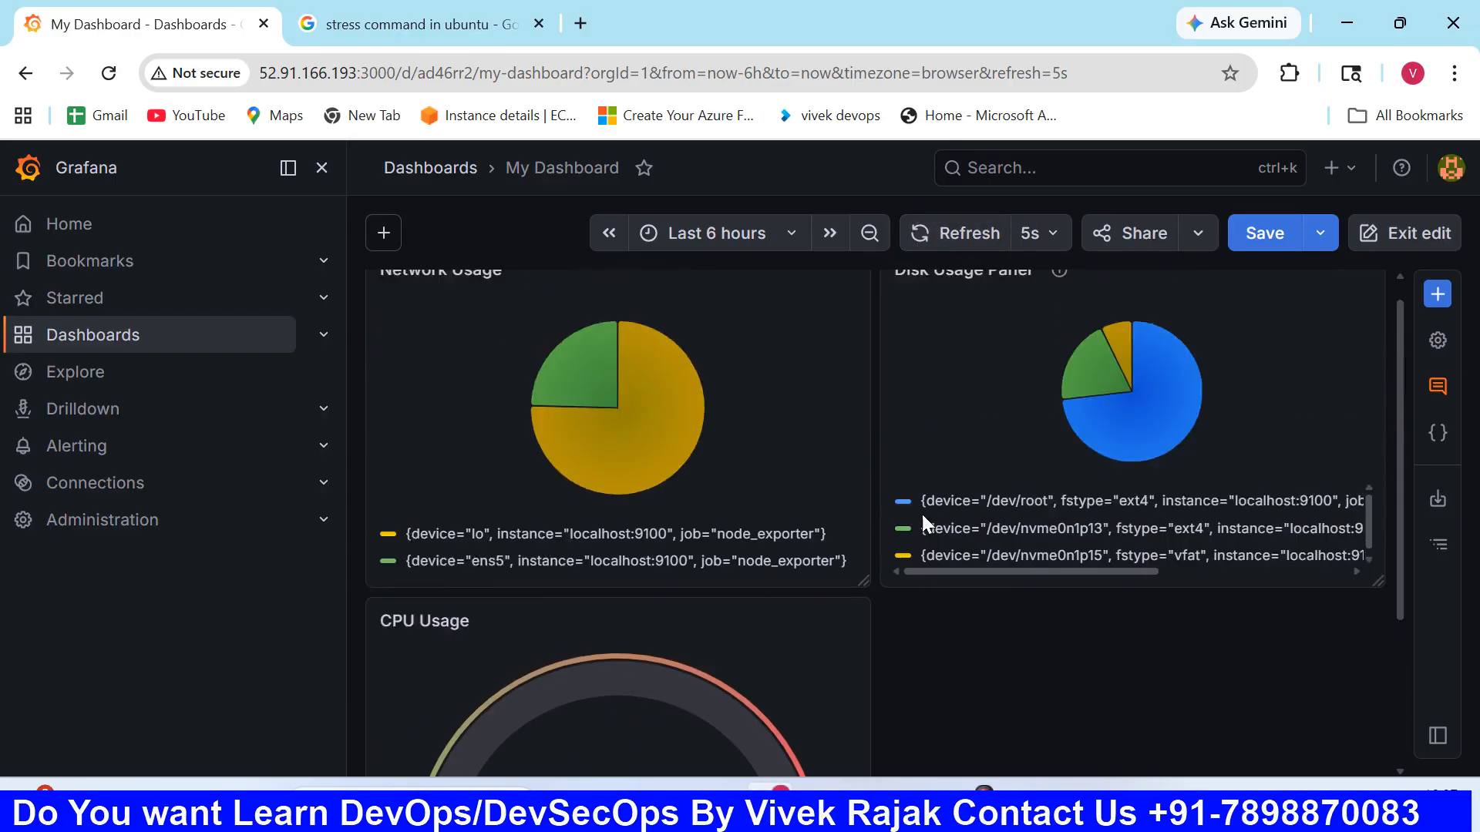
mouse_move(1136, 380)
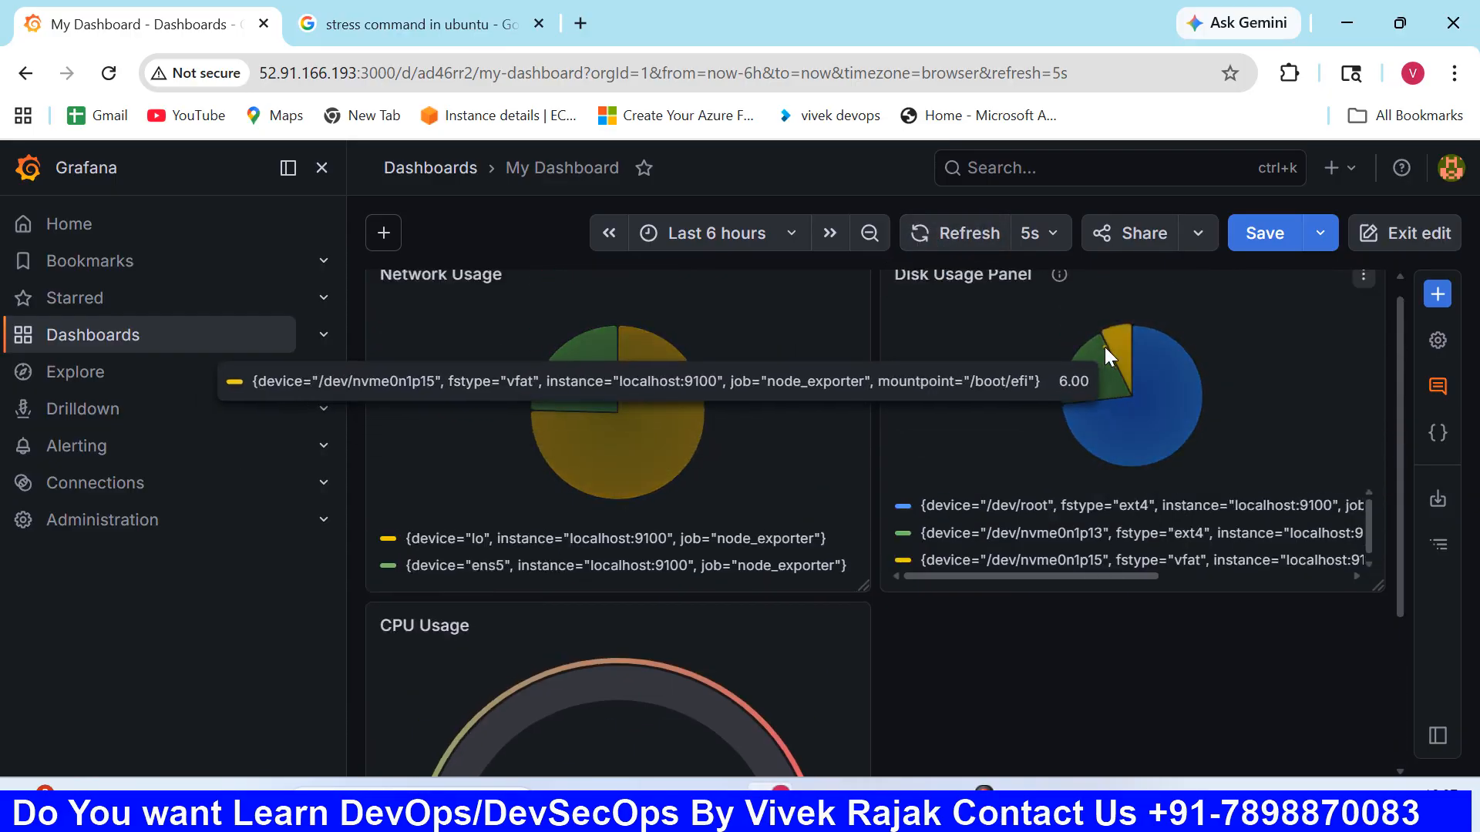
mouse_move(592, 382)
mouse_move(652, 393)
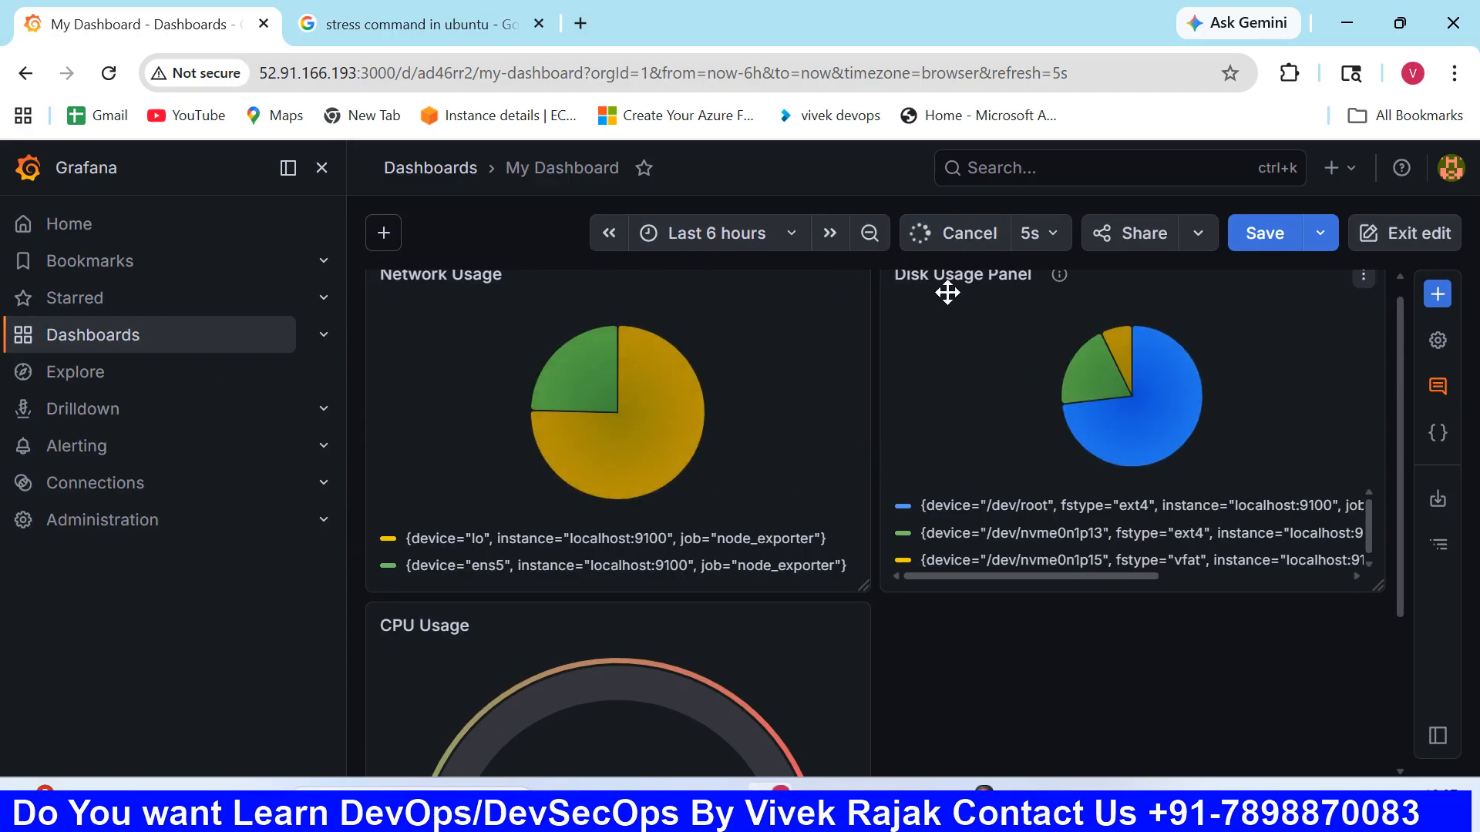
click(955, 248)
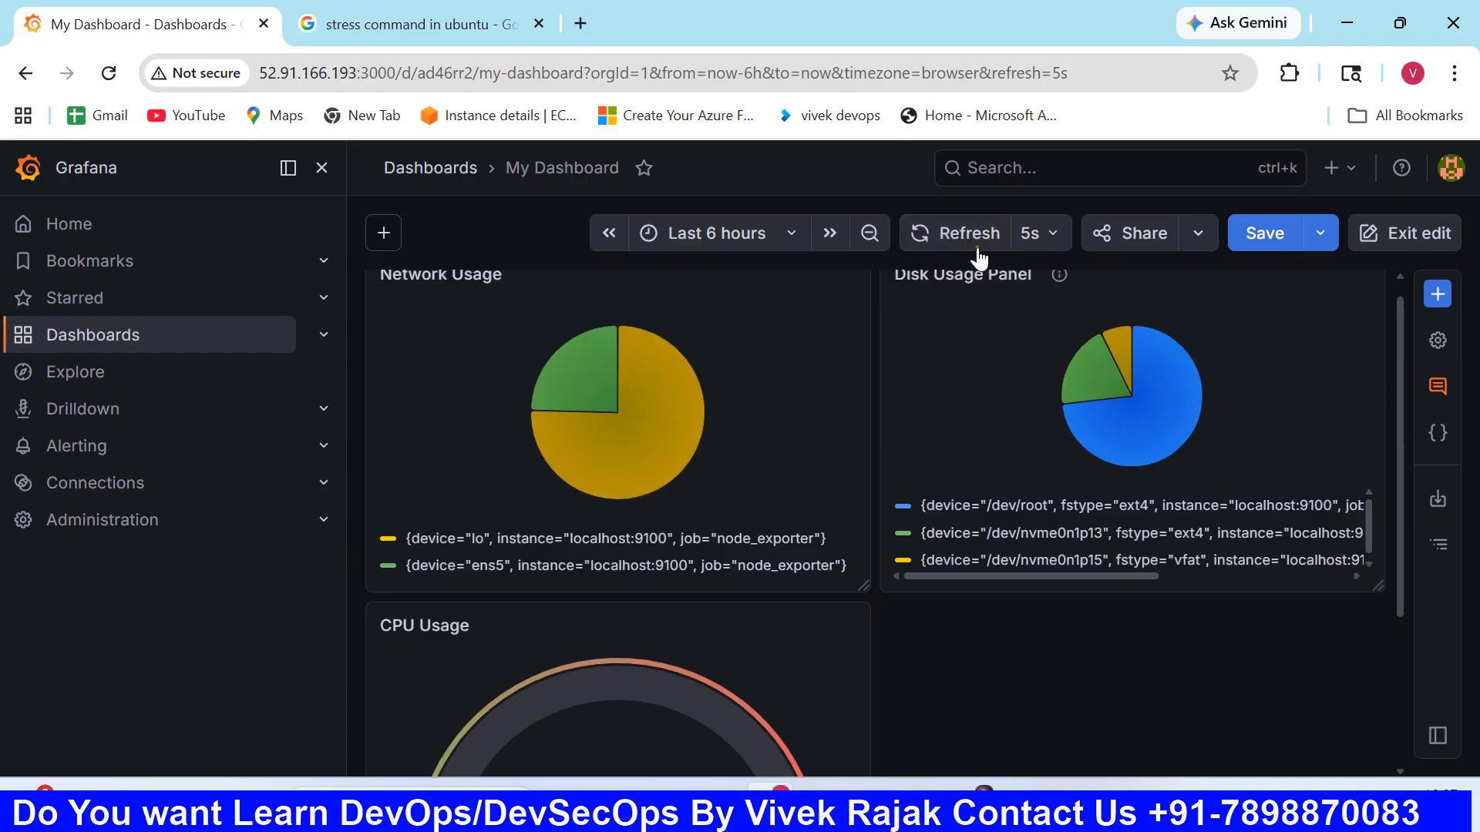
scroll(769, 624, down, 3)
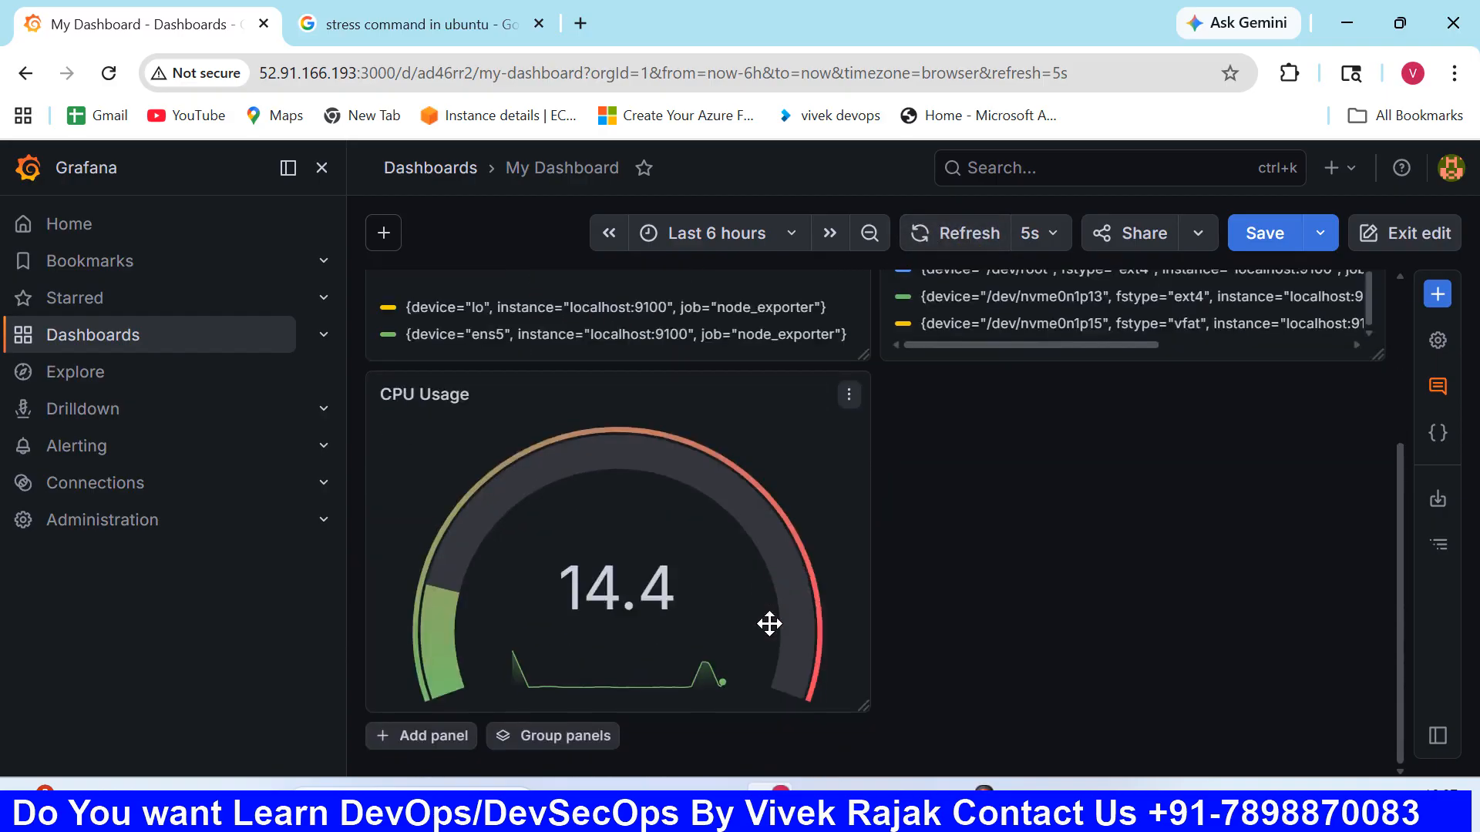
- Monitor the CPU Usage gauge during the stress test and compare it with the network and disk usage panels
scroll(665, 602, up, 2)
scroll(665, 603, down, 2)
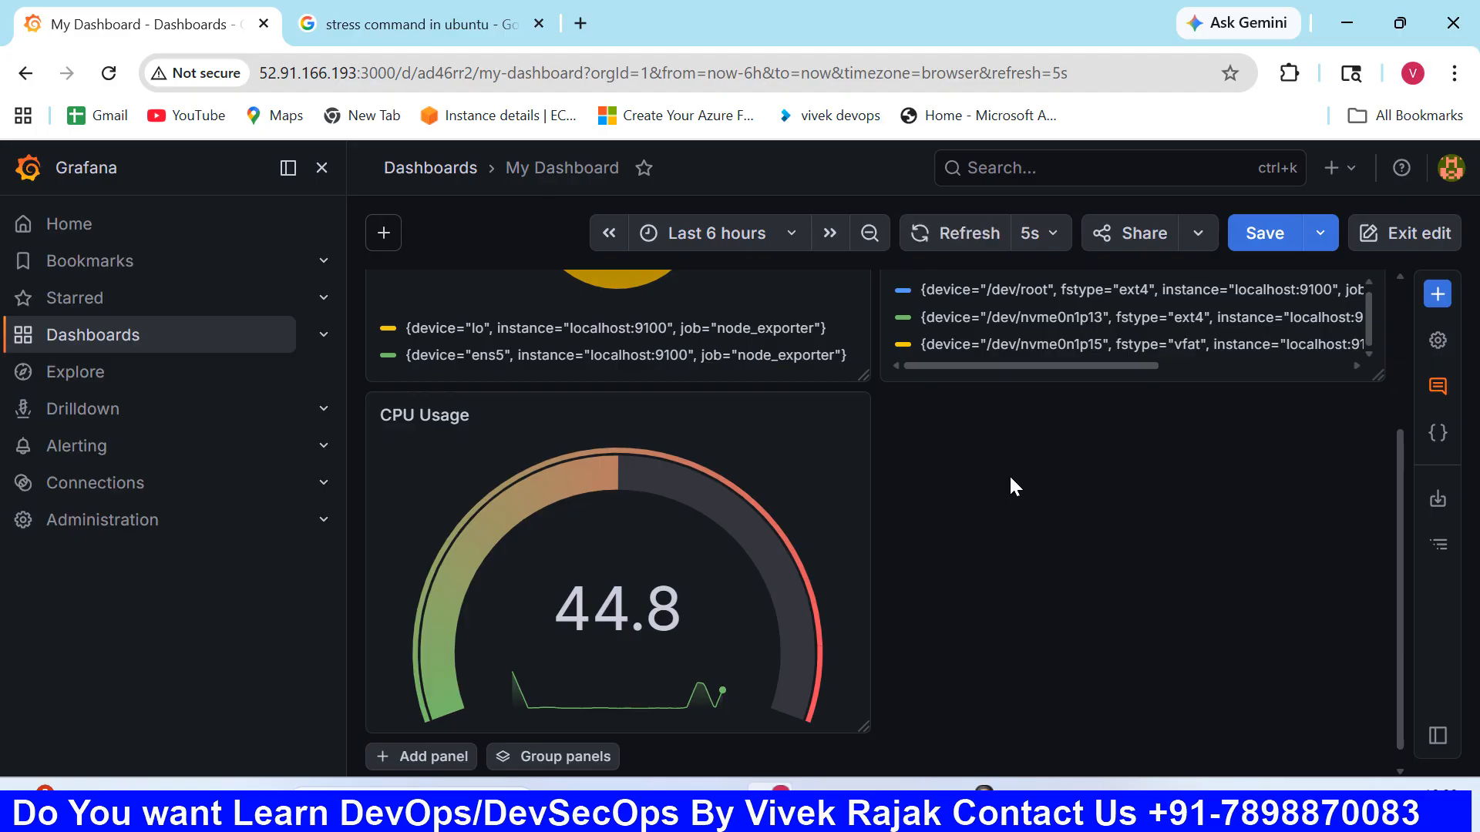
scroll(1010, 474, up, 3)
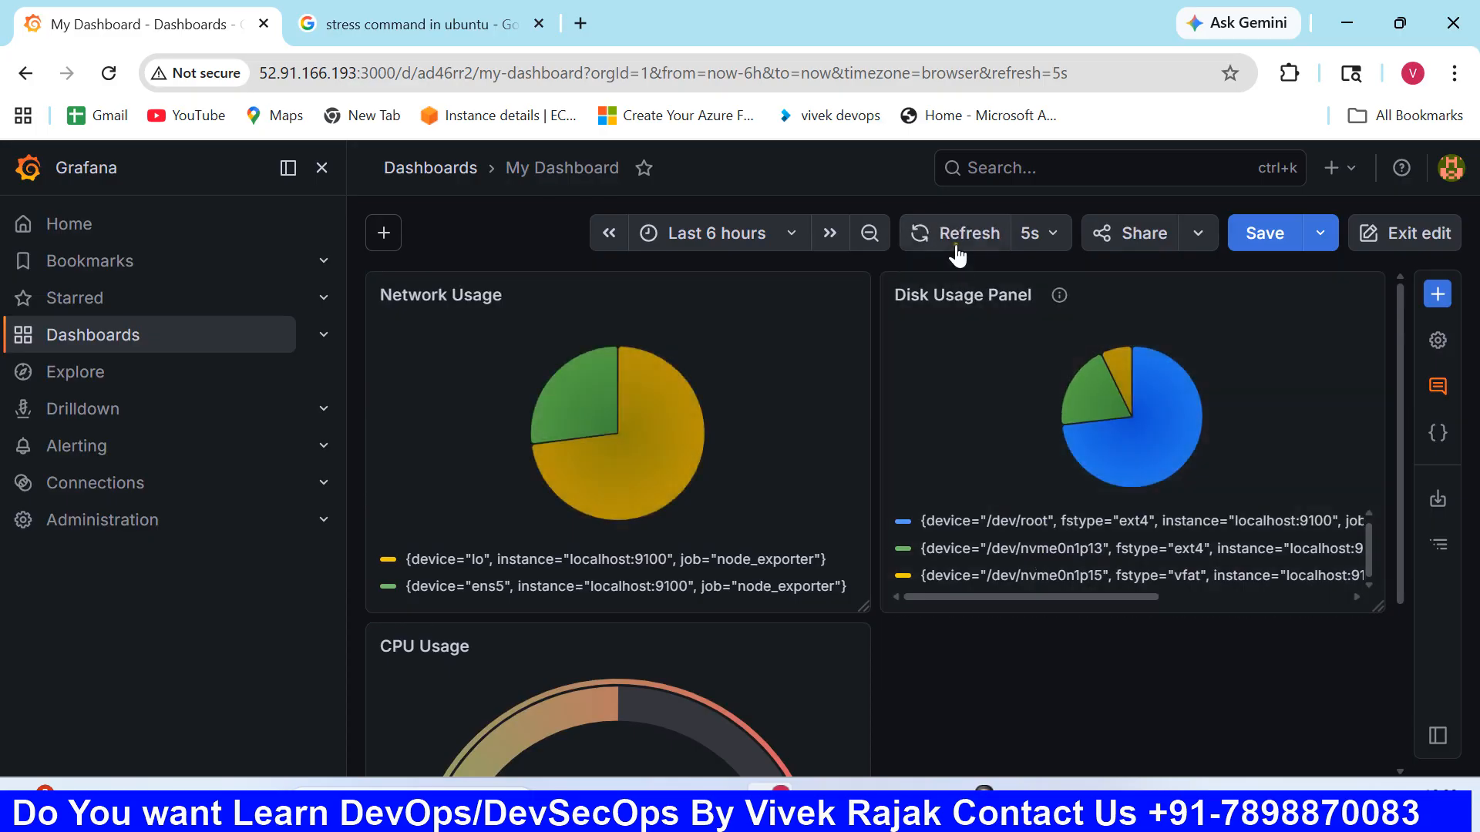
scroll(986, 616, down, 2)
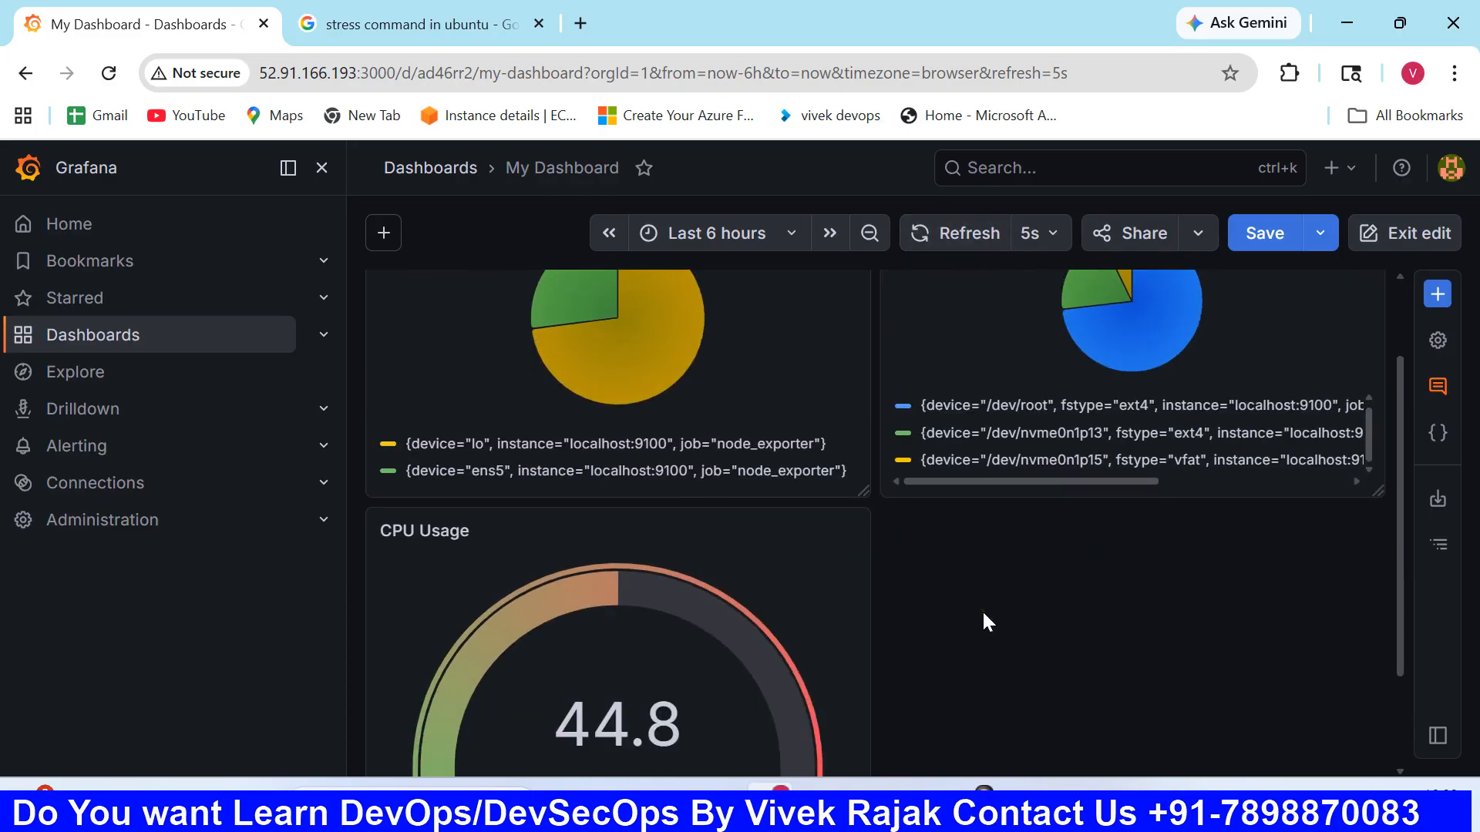
scroll(984, 621, down, 2)
scroll(984, 621, up, 4)
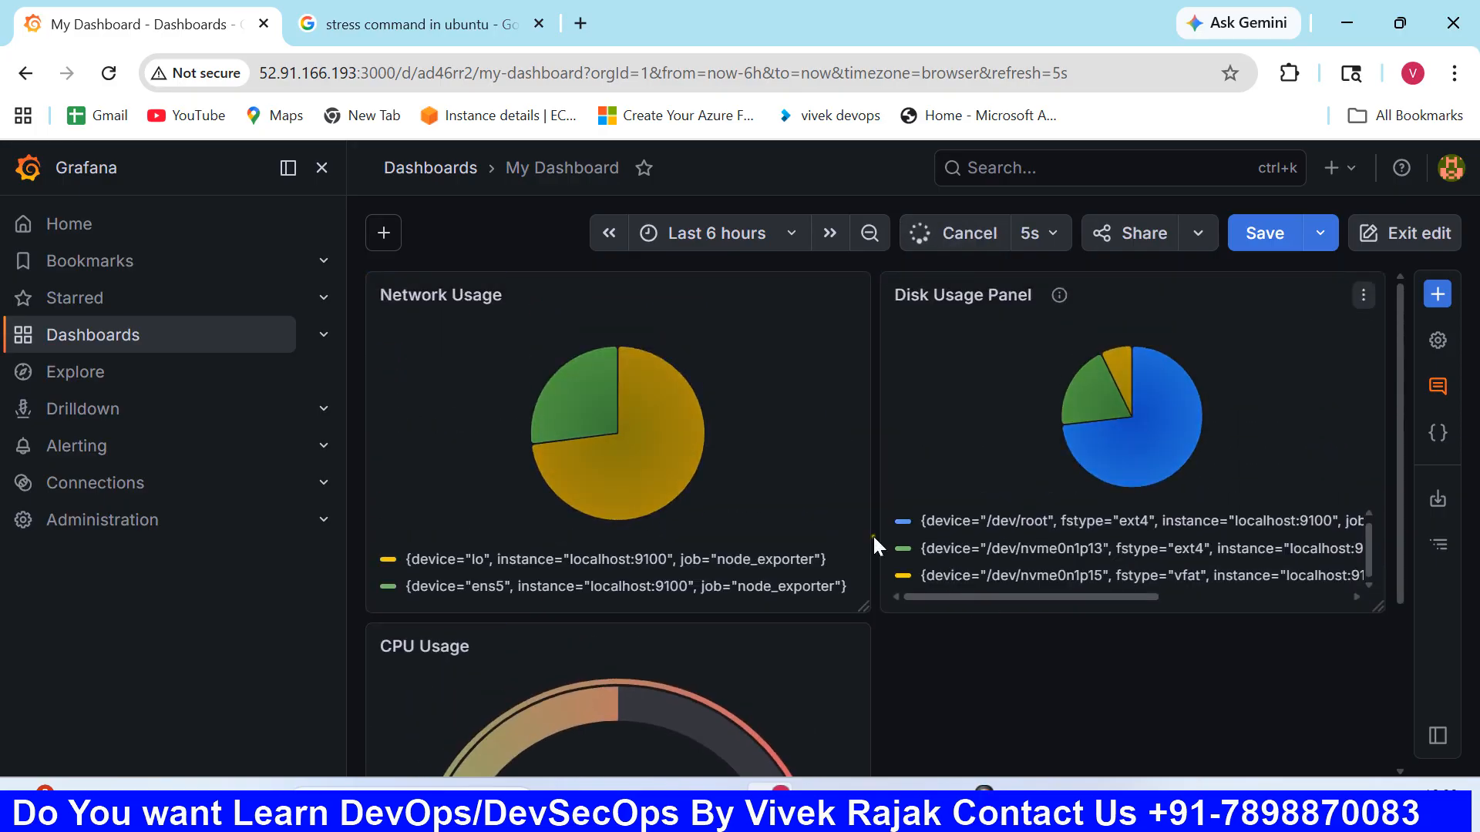
mouse_move(1161, 385)
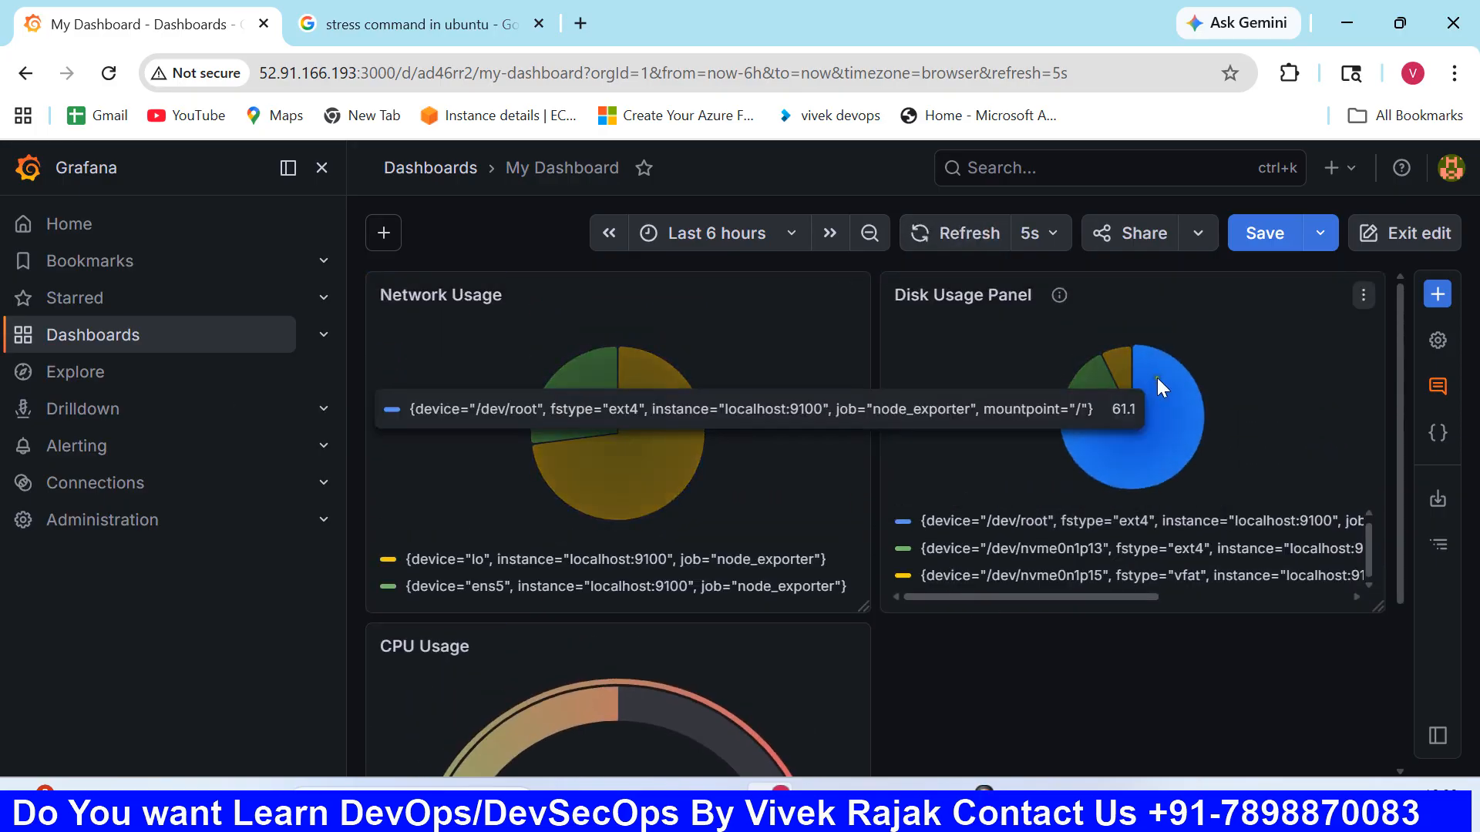
mouse_move(621, 427)
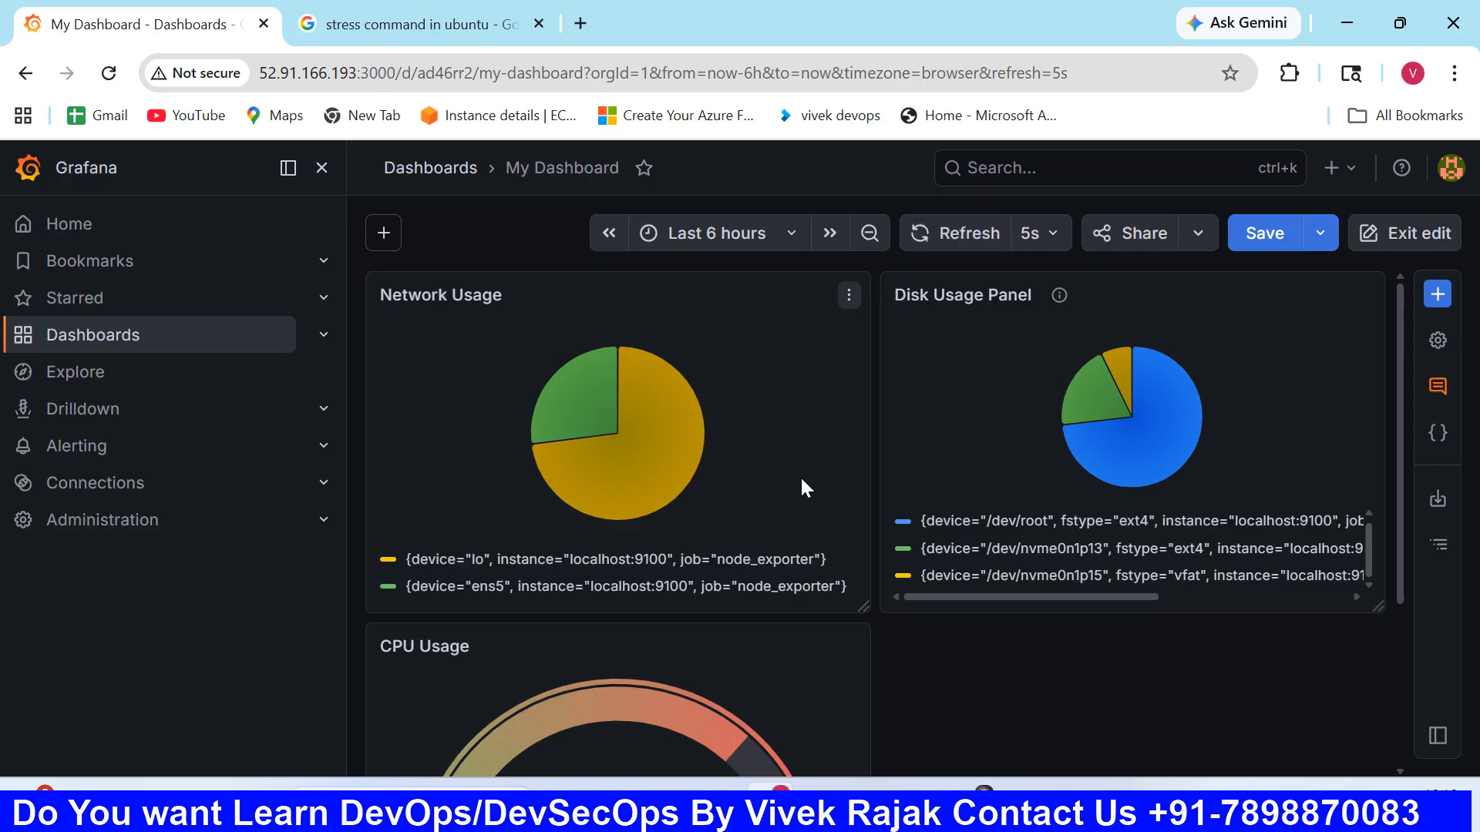
scroll(802, 480, down, 3)
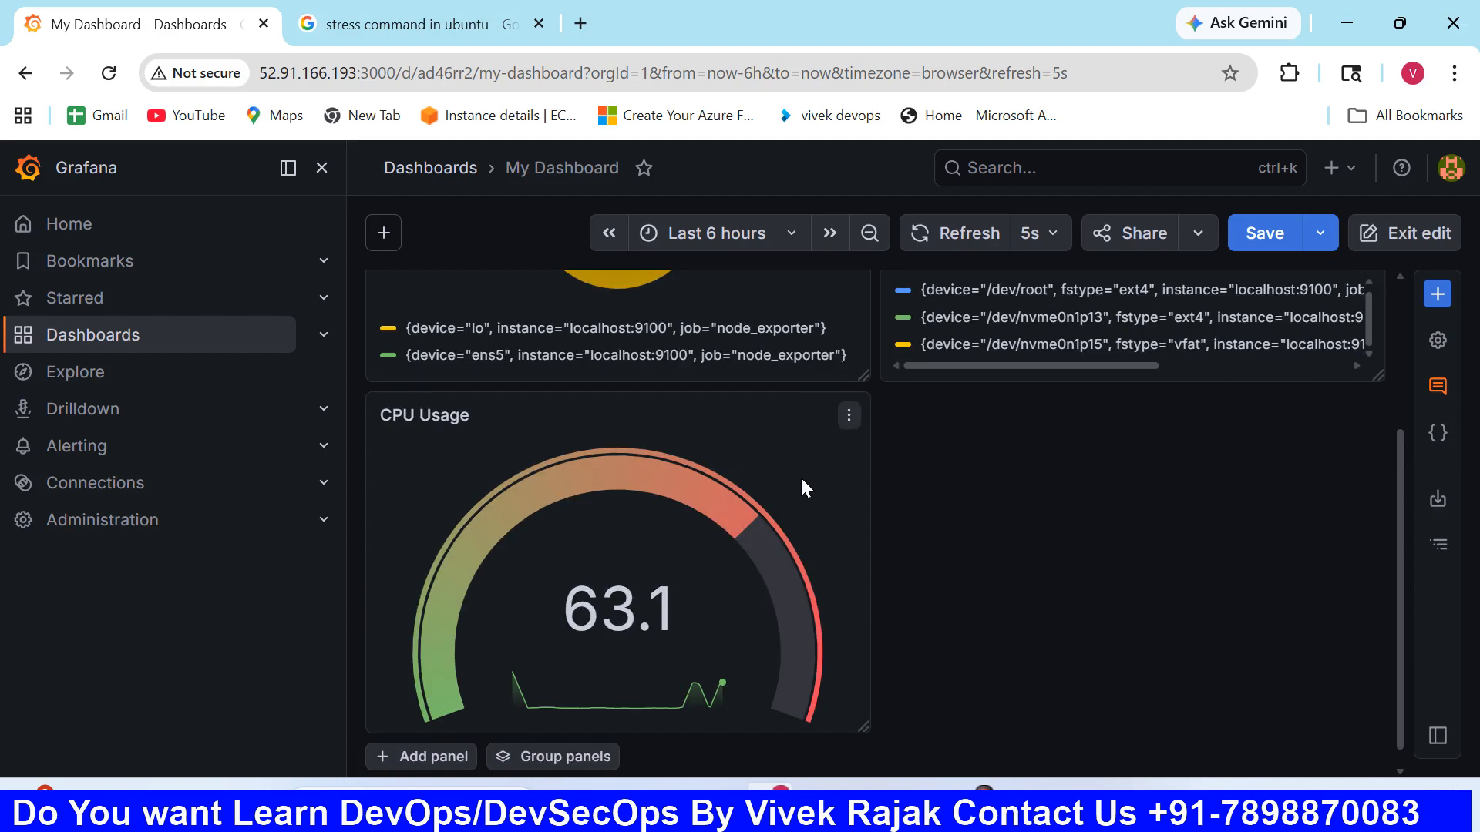
scroll(769, 515, up, 3)
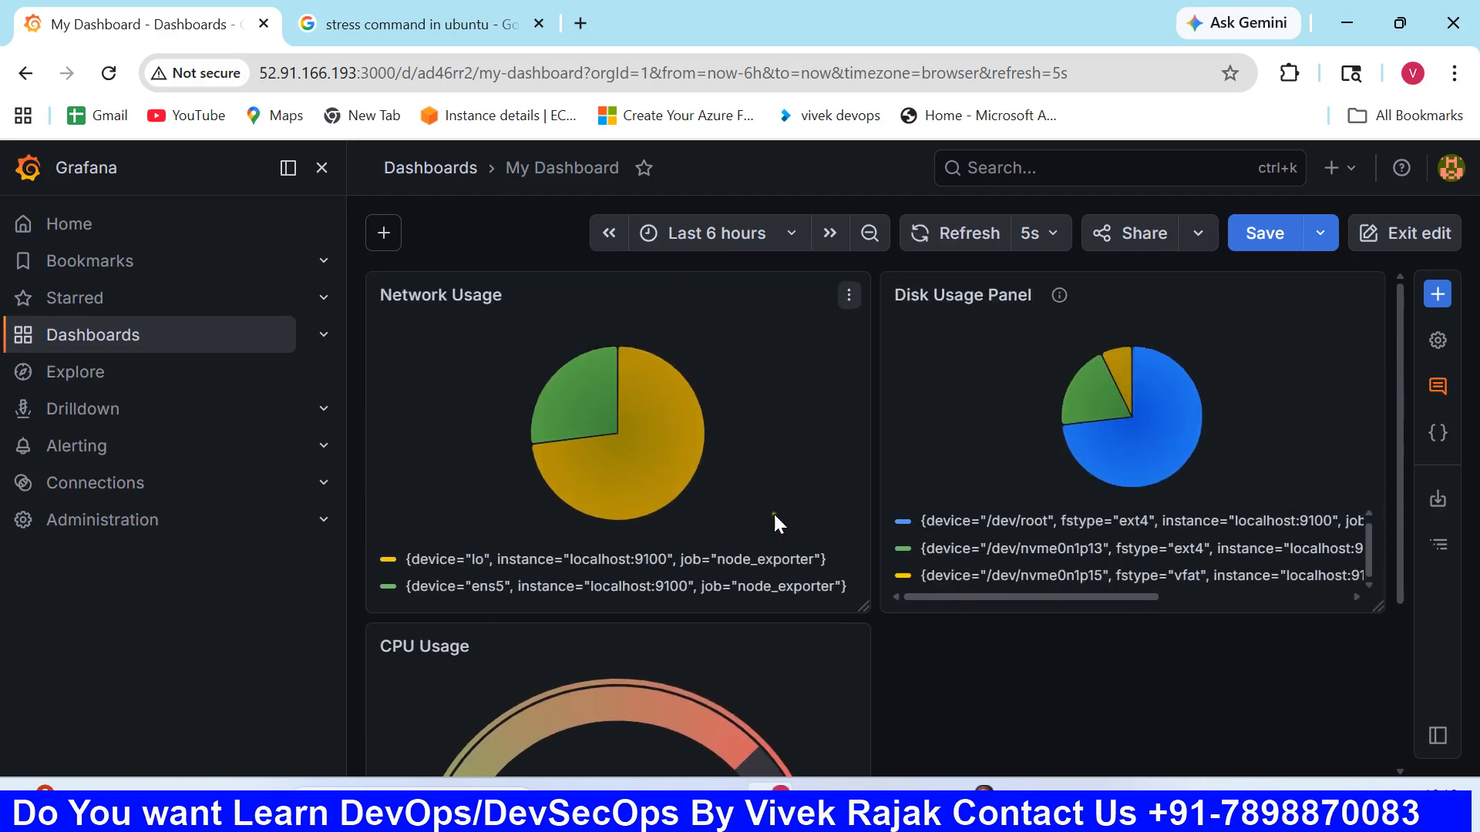
scroll(872, 461, down, 3)
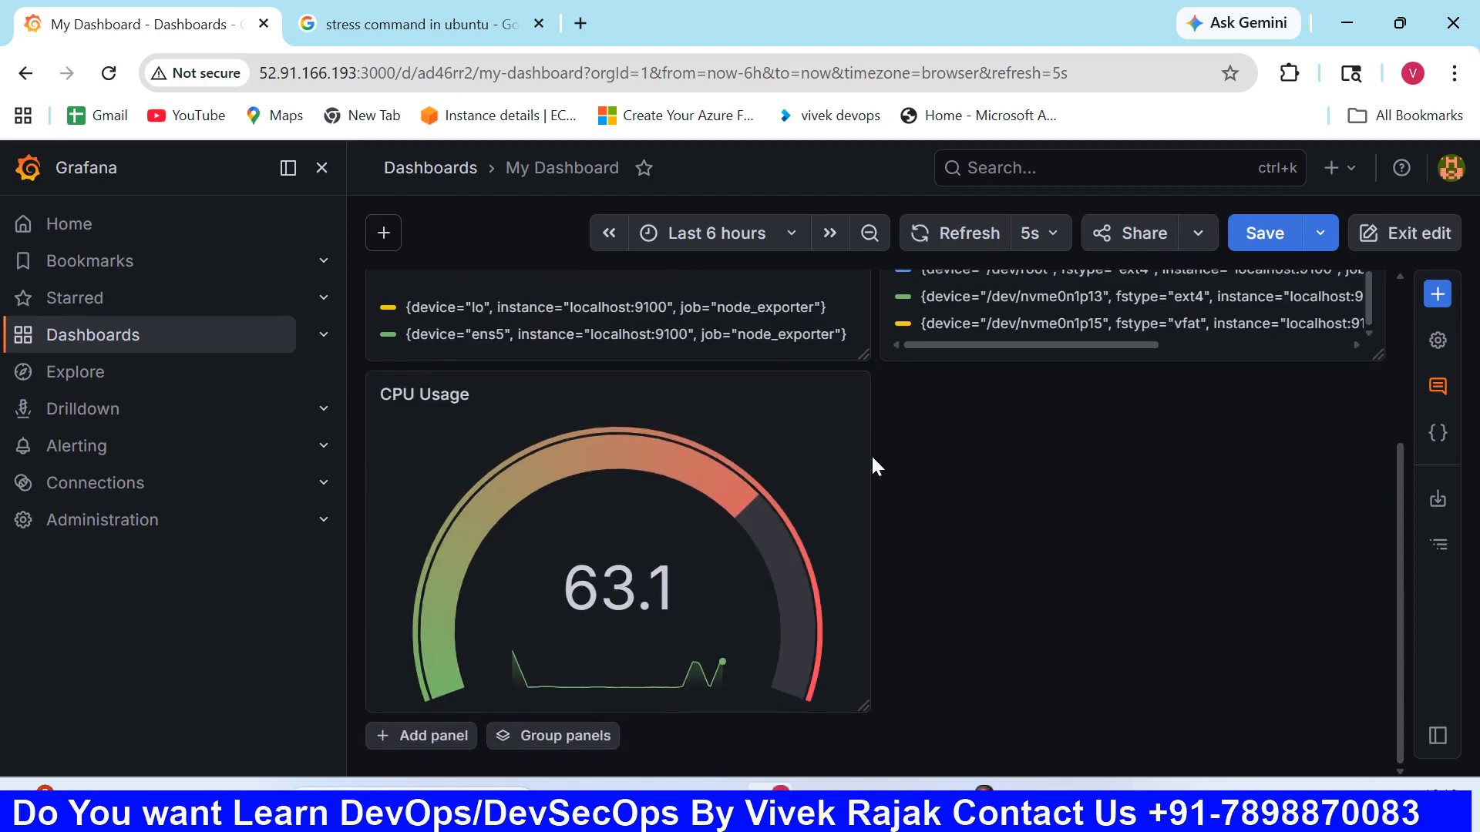